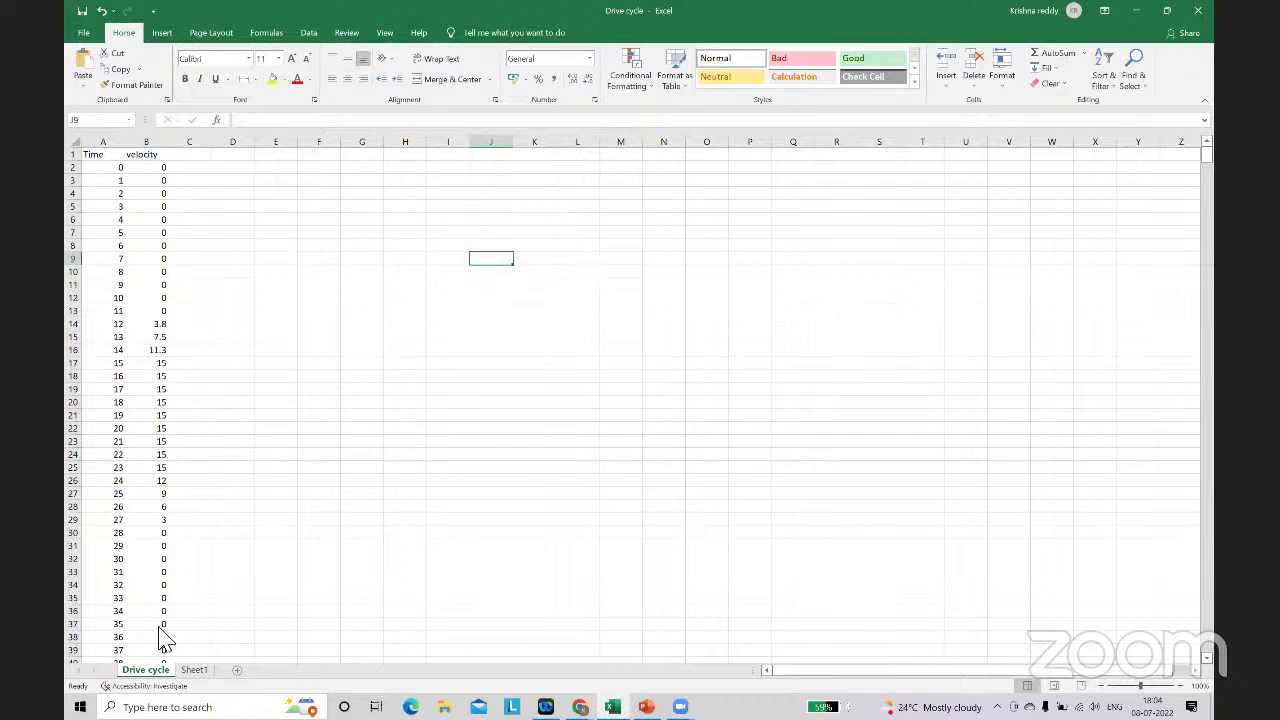
Step: Rename the Sheet1 worksheet as "Powertrain sizing"
{"action": "left_click", "coordinate": [195, 670]}
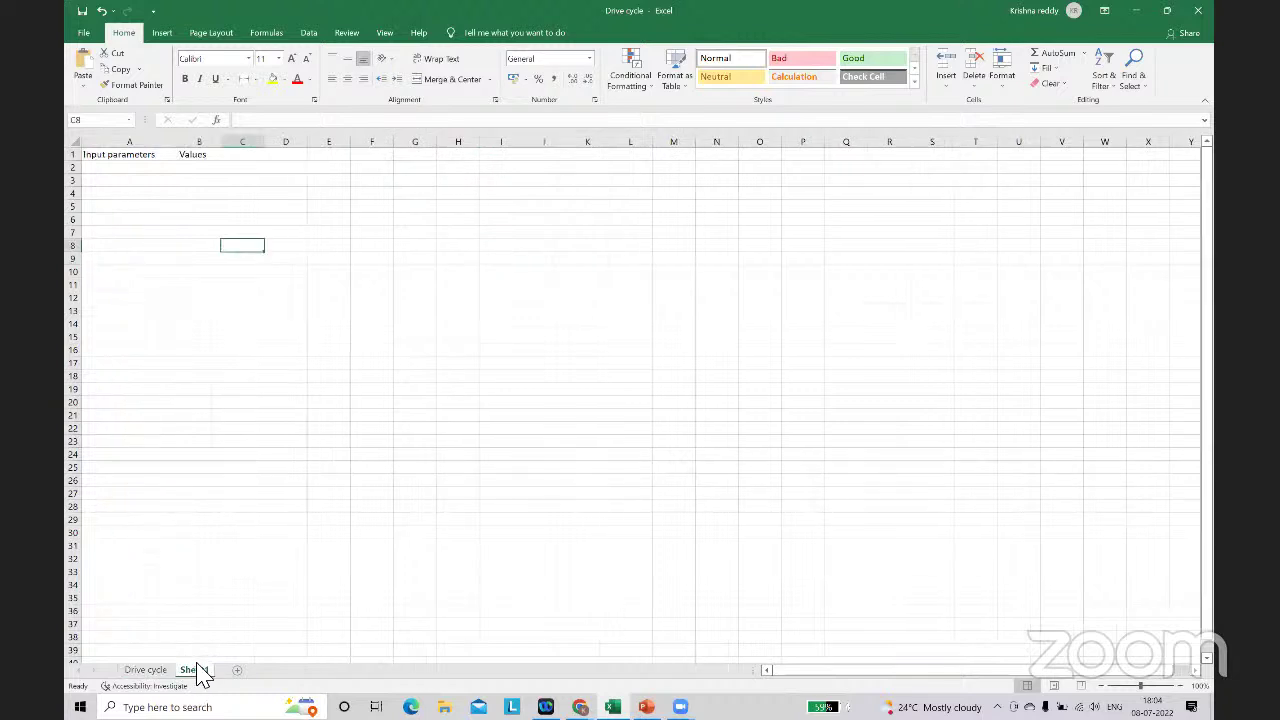
{"action": "right_click", "coordinate": [198, 672]}
{"action": "left_click", "coordinate": [286, 552]}
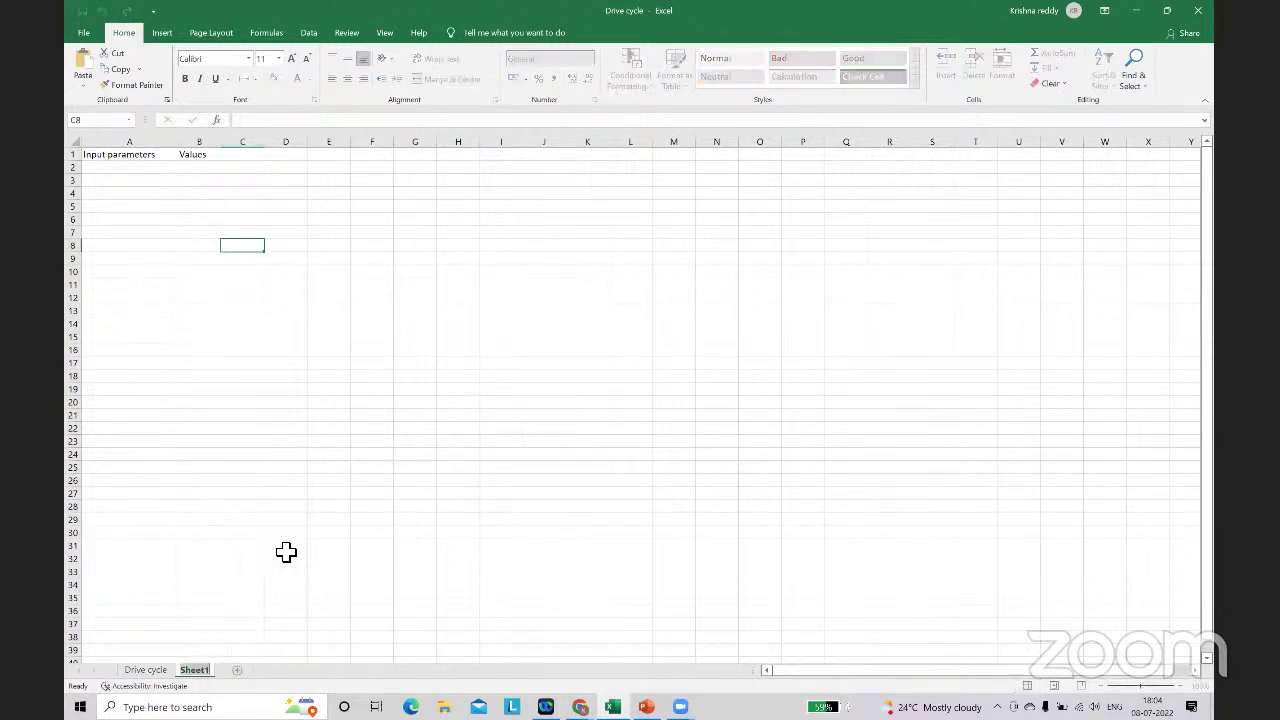
{"action": "type", "text": "Power"}
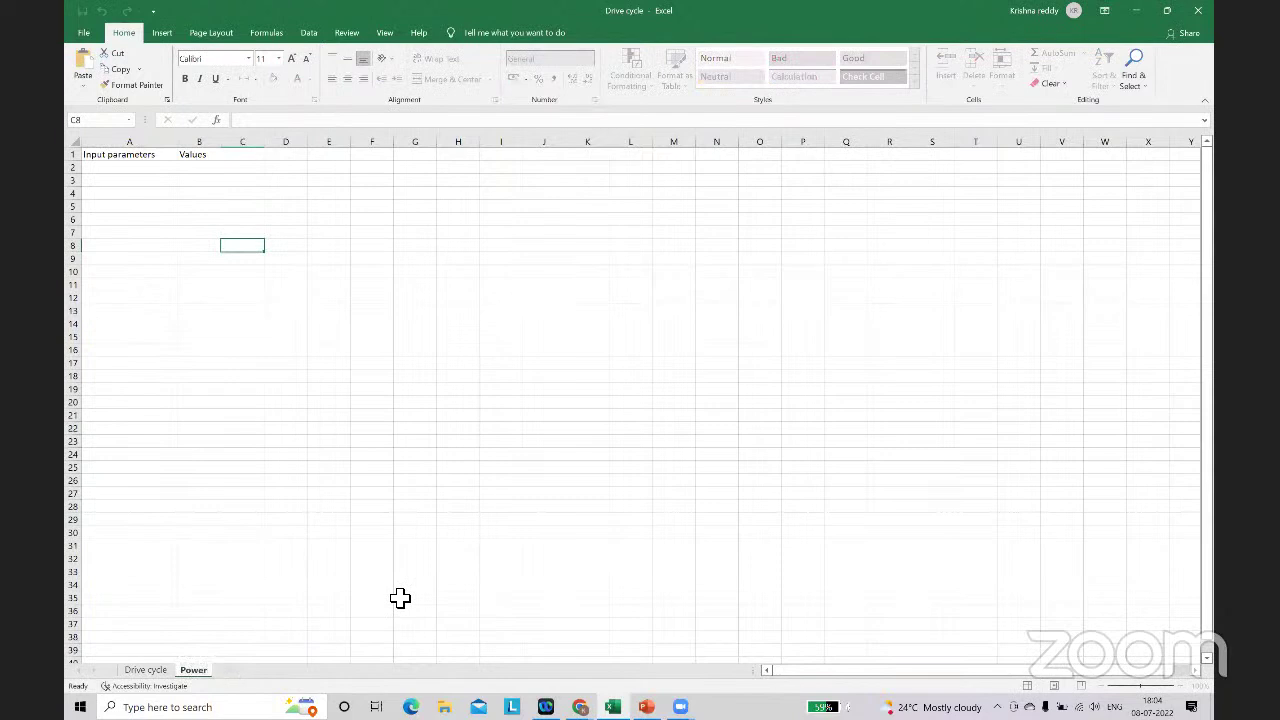
{"action": "type", "text": "train sizing"}
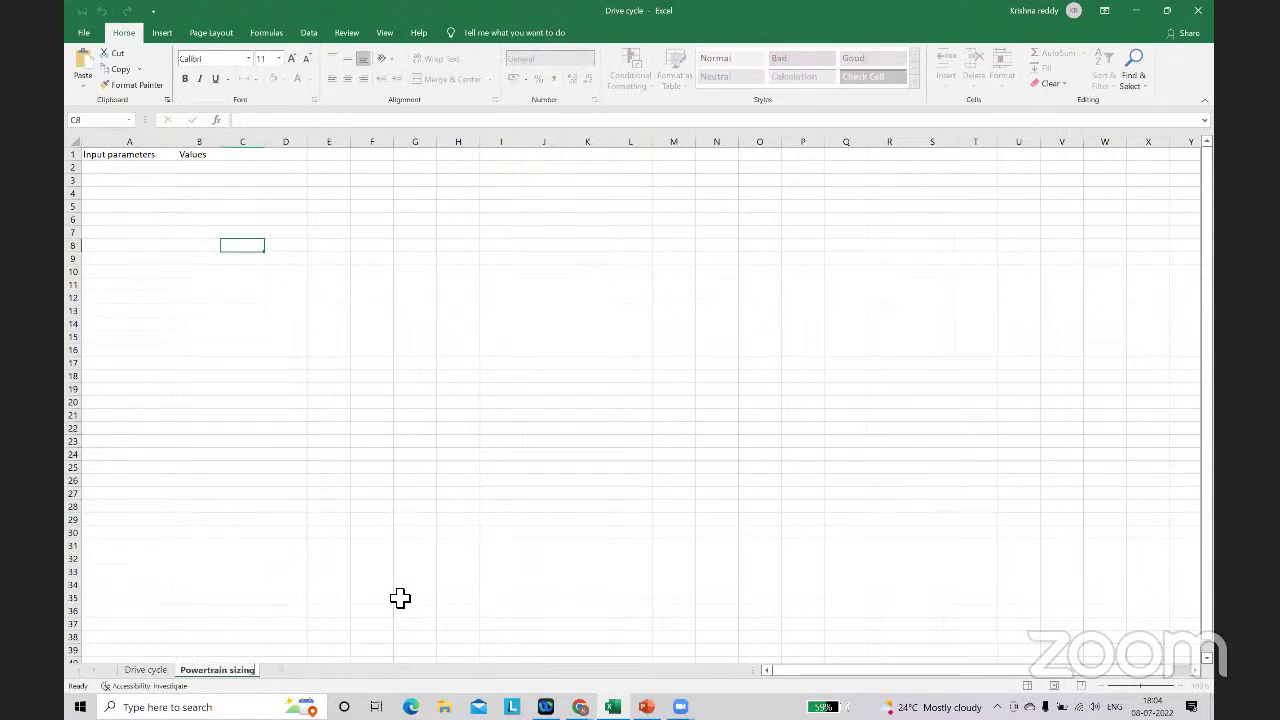
{"action": "left_click", "coordinate": [405, 598]}
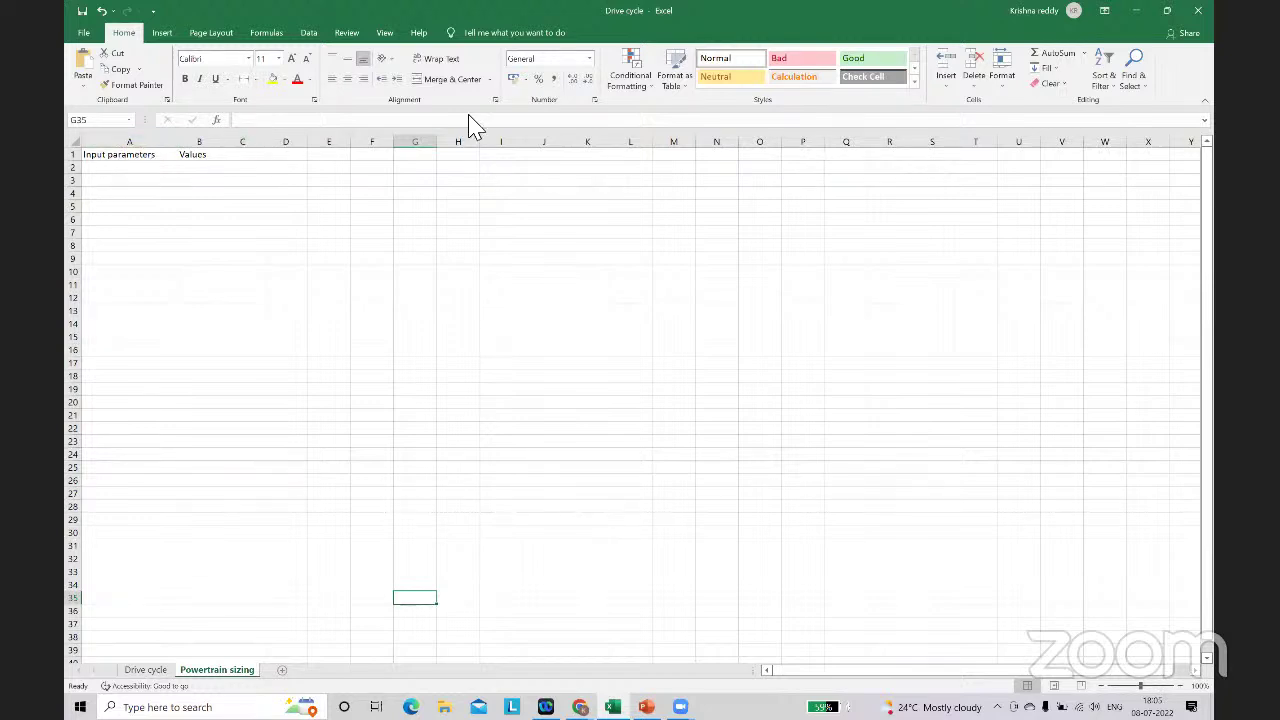
Step: Enter the input parameter "Crr" in A2 with the value 0.015 in B2
{"action": "key", "text": "F2"}
{"action": "left_click", "coordinate": [118, 169]}
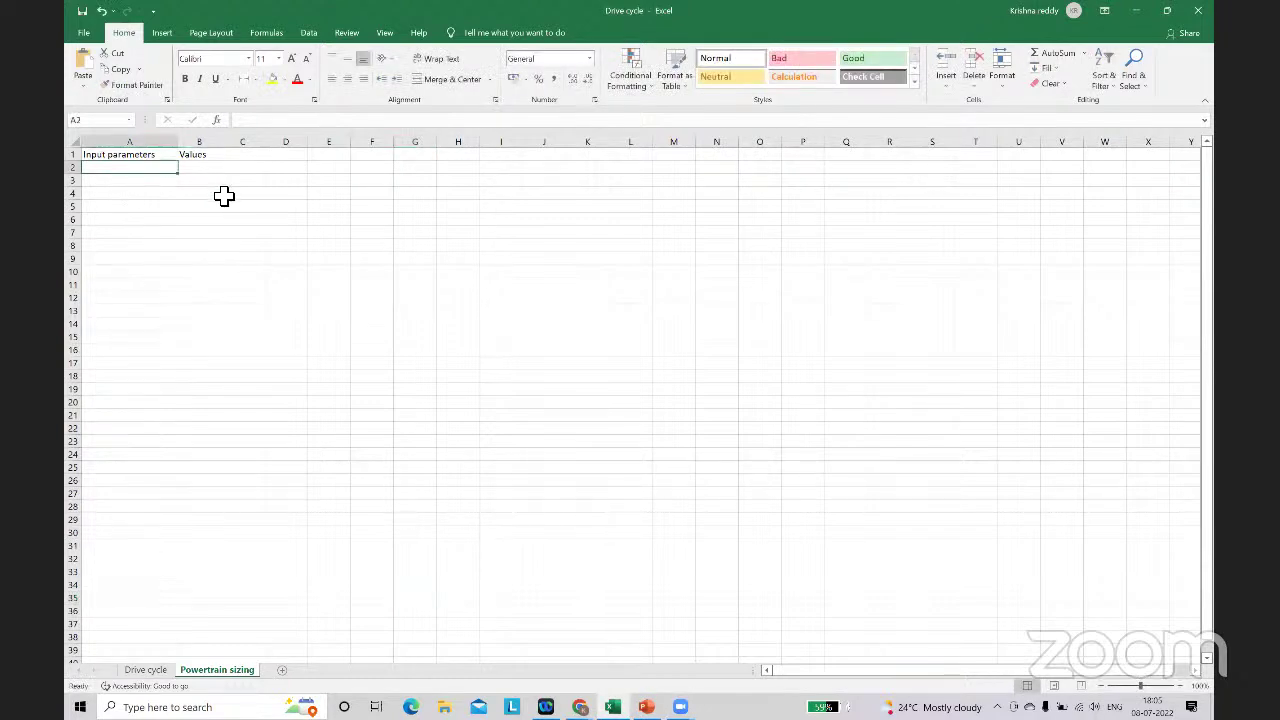
{"action": "type", "text": "Crr"}
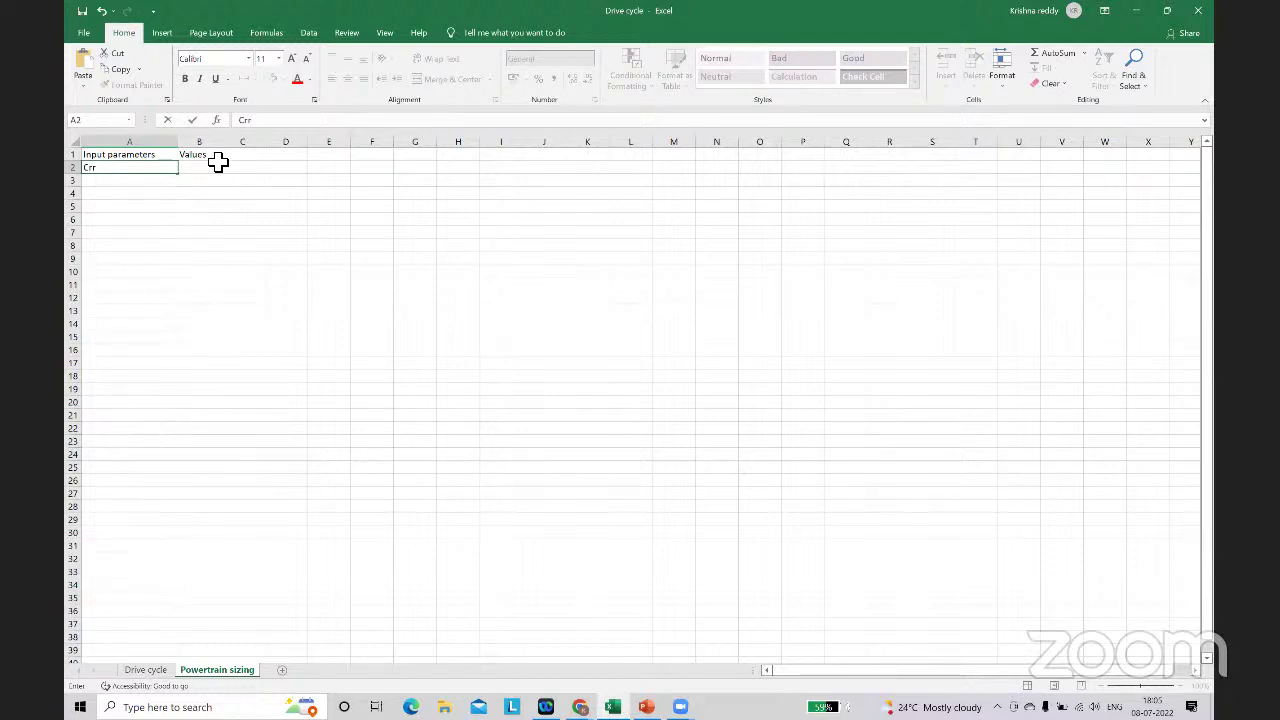
{"action": "left_click", "coordinate": [206, 170]}
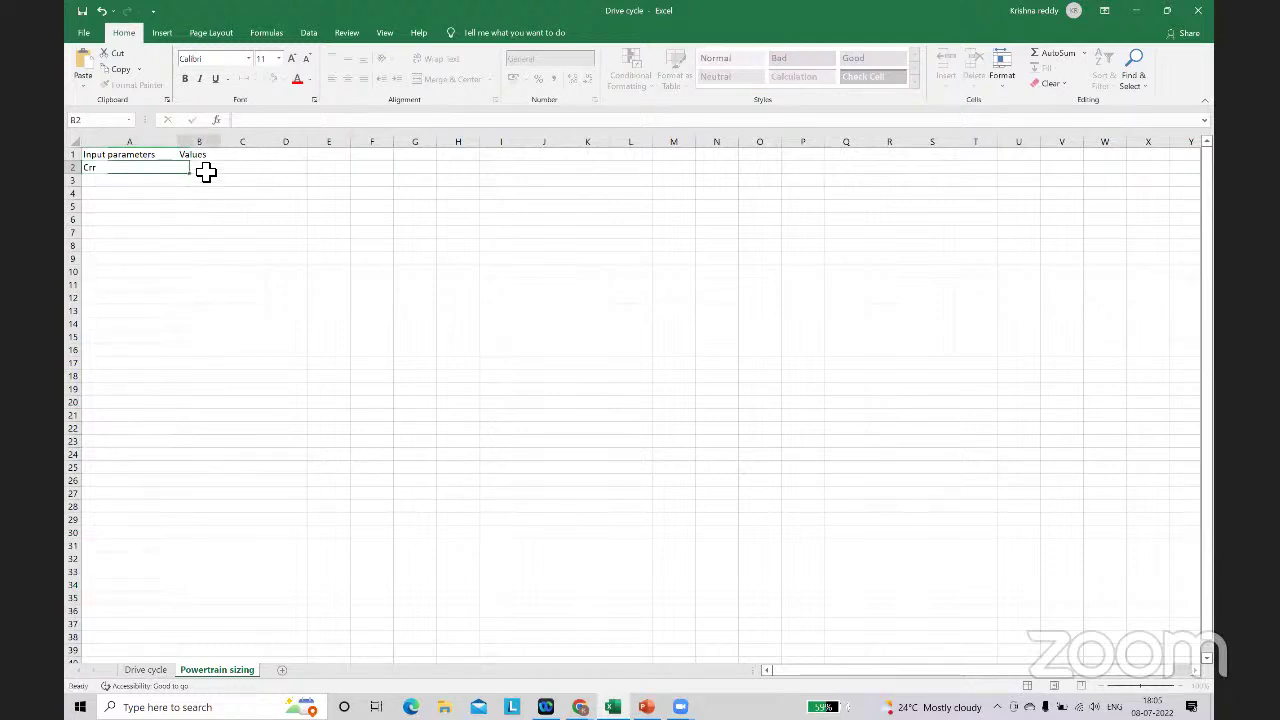
{"action": "type", "text": "0"}
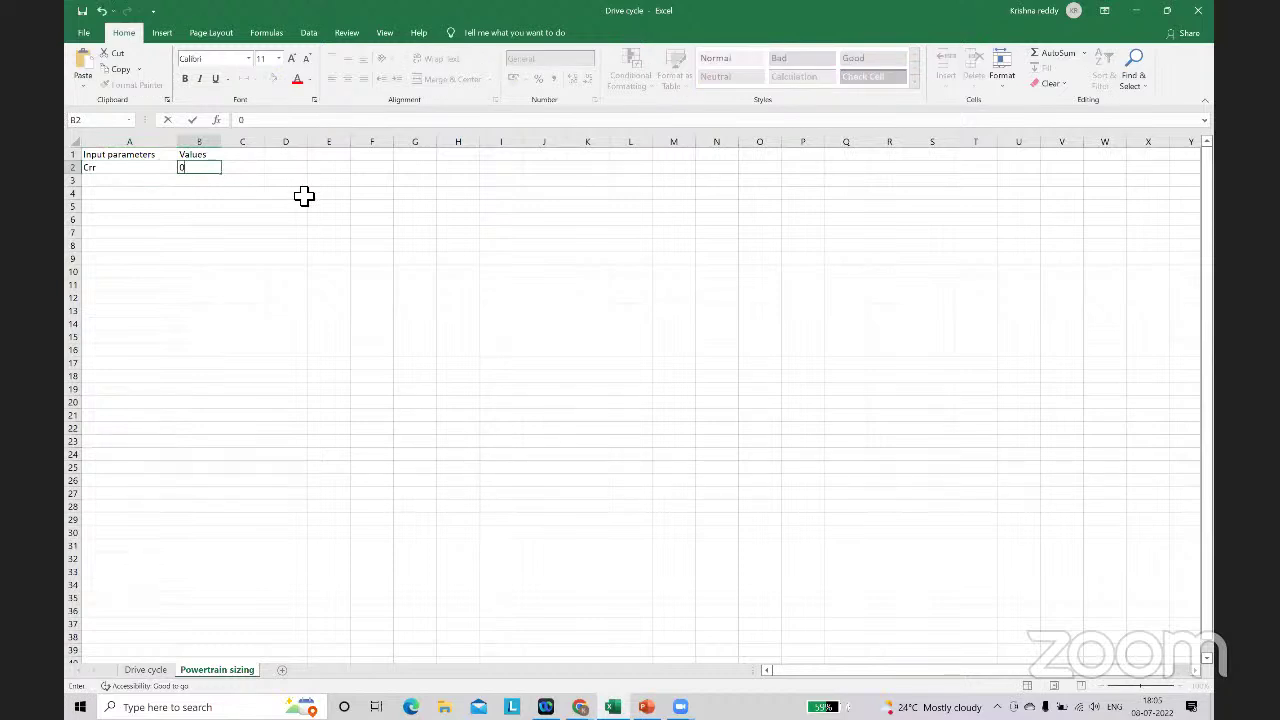
{"action": "type", "text": ".015"}
Step: Add the parameter "vehicle mass" in A3 with the value 111 in B3
{"action": "left_click", "coordinate": [126, 188]}
{"action": "type", "text": "veh"}
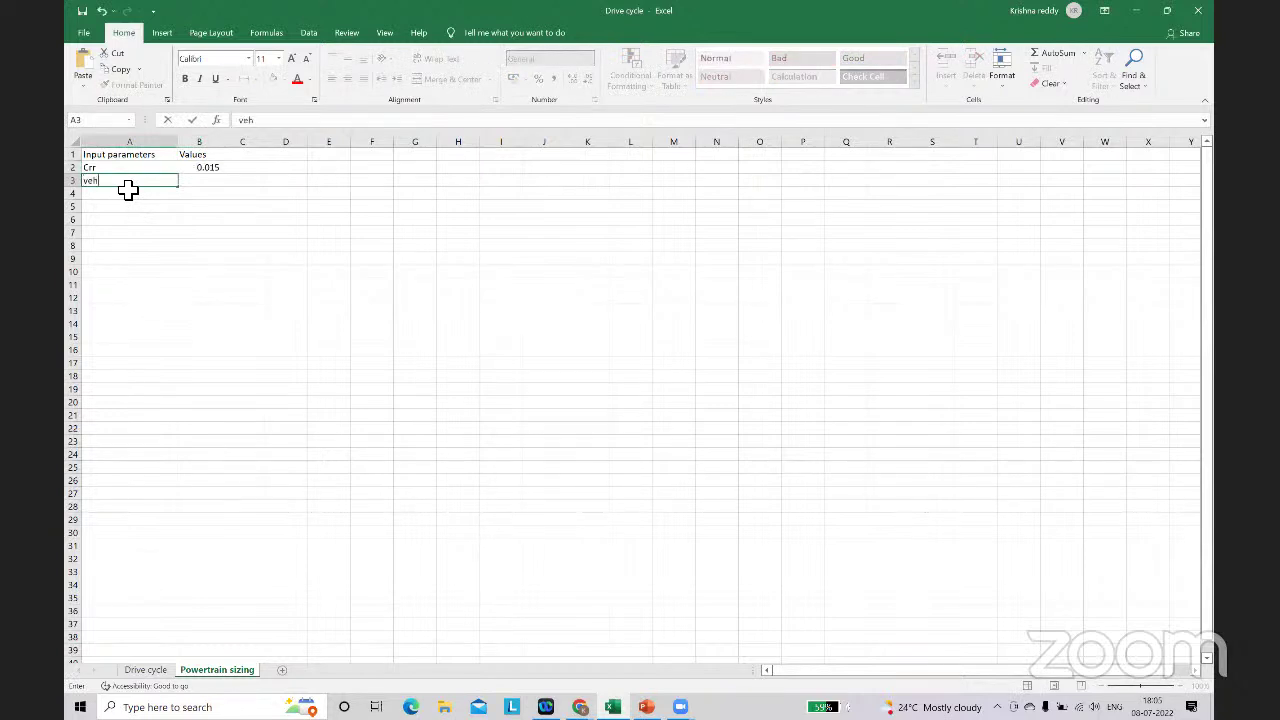
{"action": "type", "text": "icle mass"}
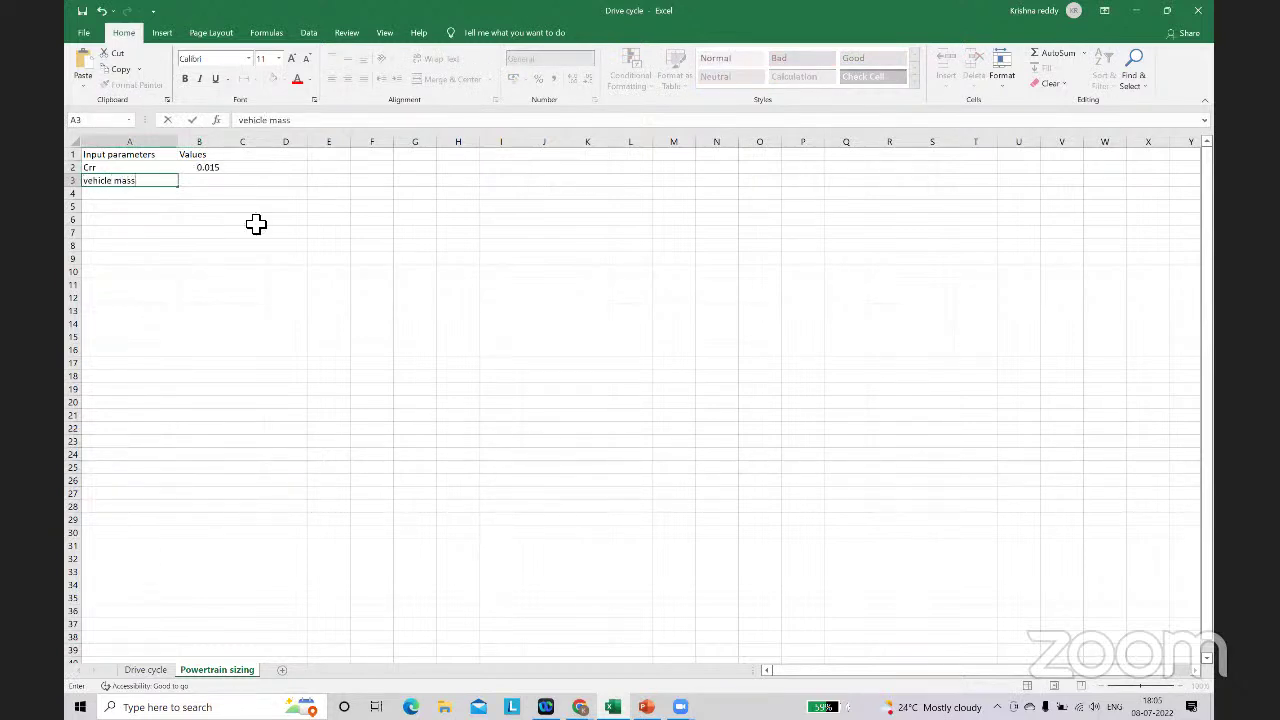
{"action": "left_click", "coordinate": [216, 188]}
{"action": "type", "text": "111"}
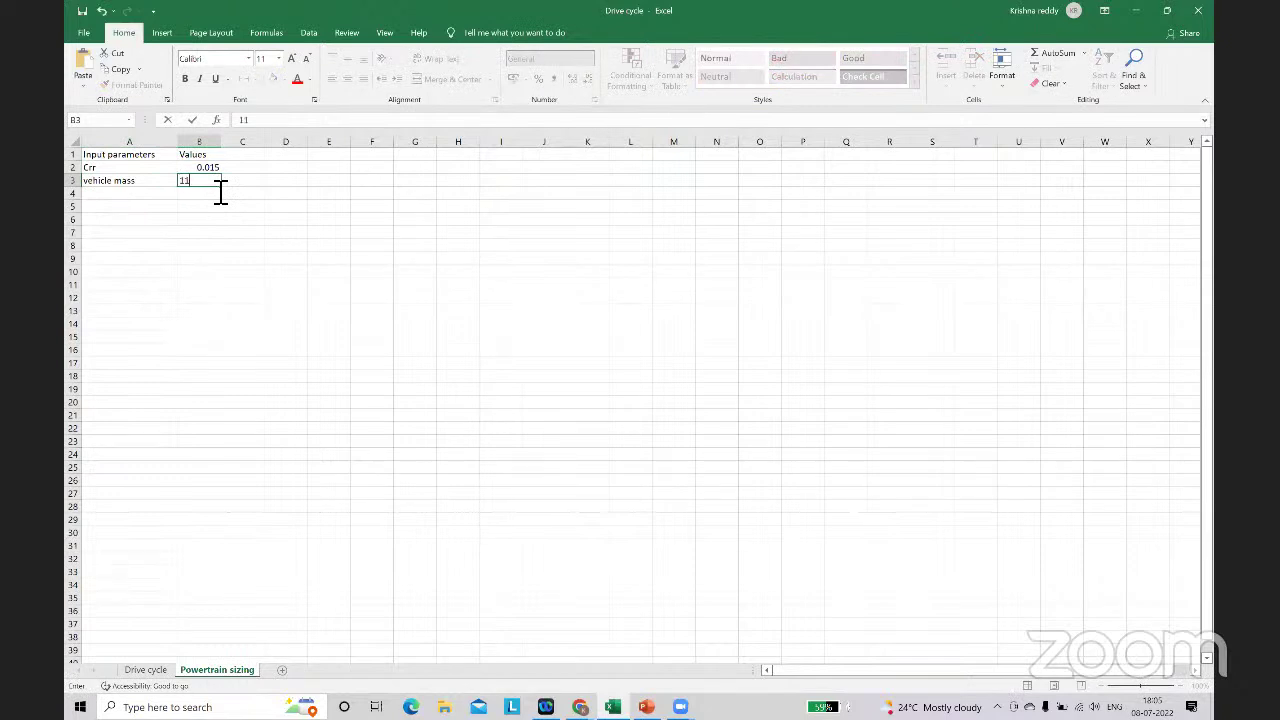
Step: Add the parameter "driver mass" in A4 with the value 70 in B4
{"action": "left_click", "coordinate": [123, 195]}
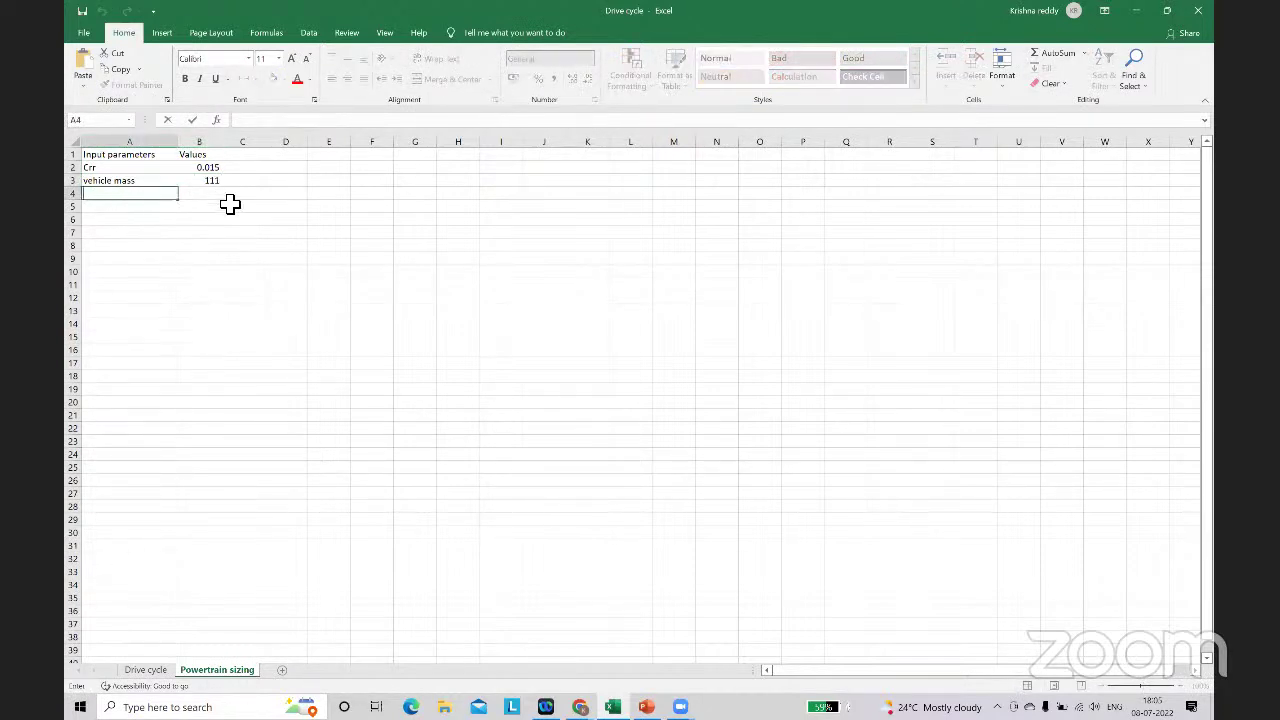
{"action": "type", "text": "driver mass"}
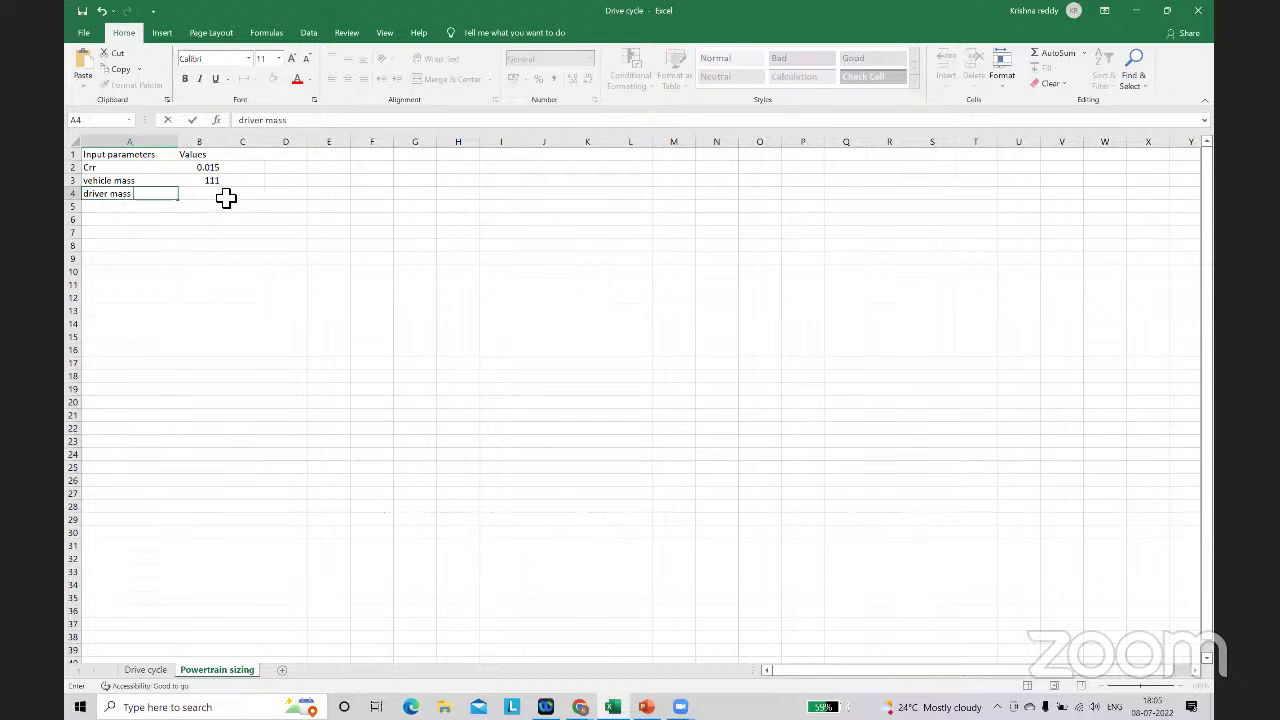
{"action": "key", "text": "Tab"}
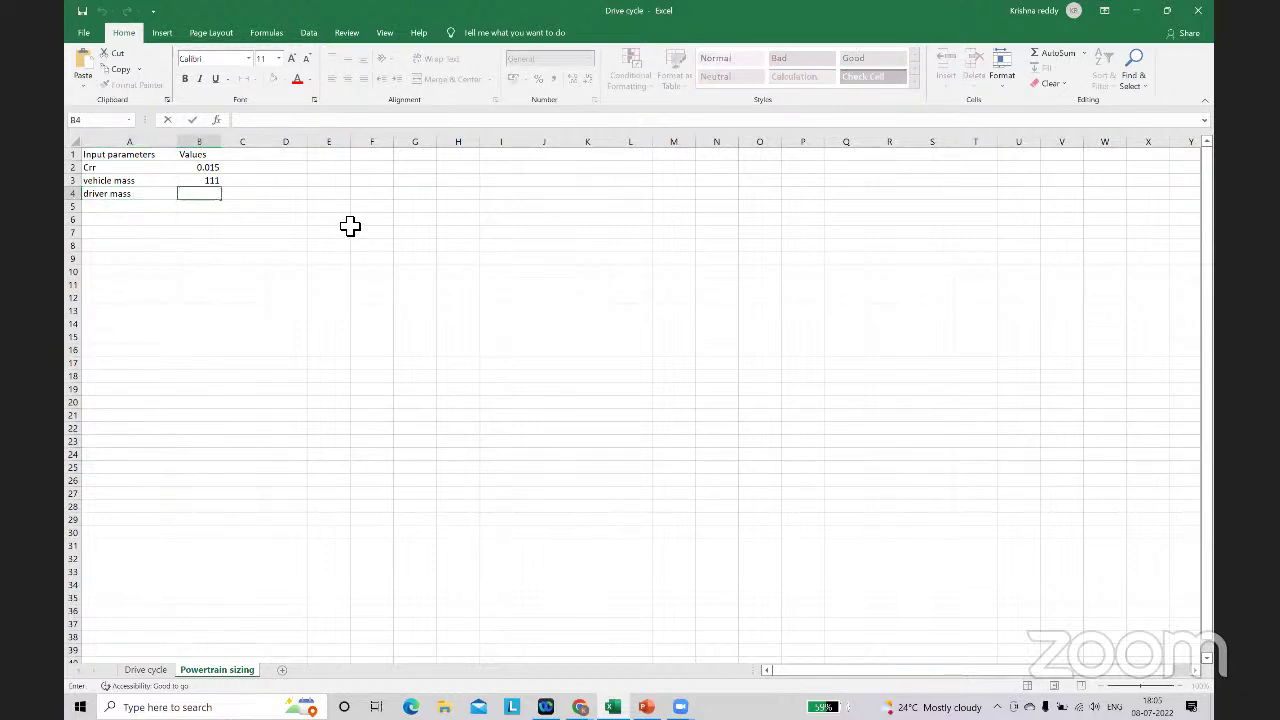
{"action": "type", "text": "70"}
{"action": "left_click", "coordinate": [330, 285]}
Step: Add the parameter "W_radius" in A5 with the value 0.1524 in B5
{"action": "double_click", "coordinate": [120, 208]}
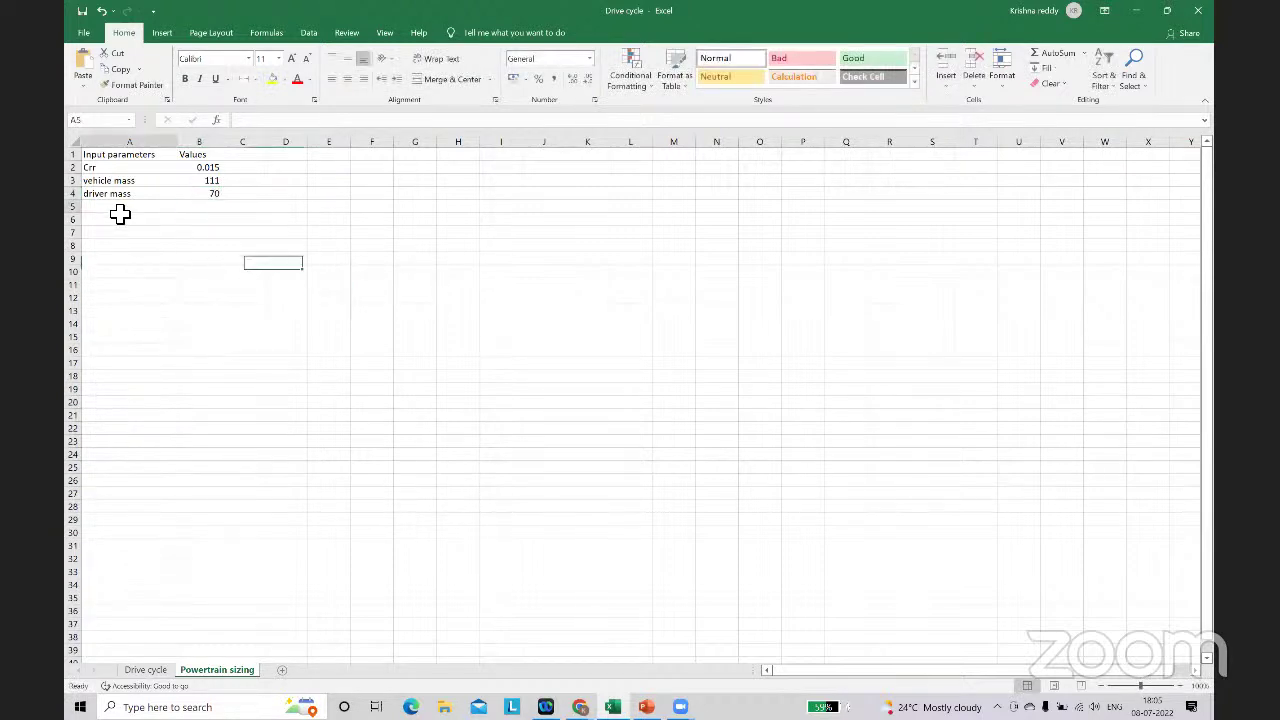
{"action": "key", "text": "Caps_Lock"}
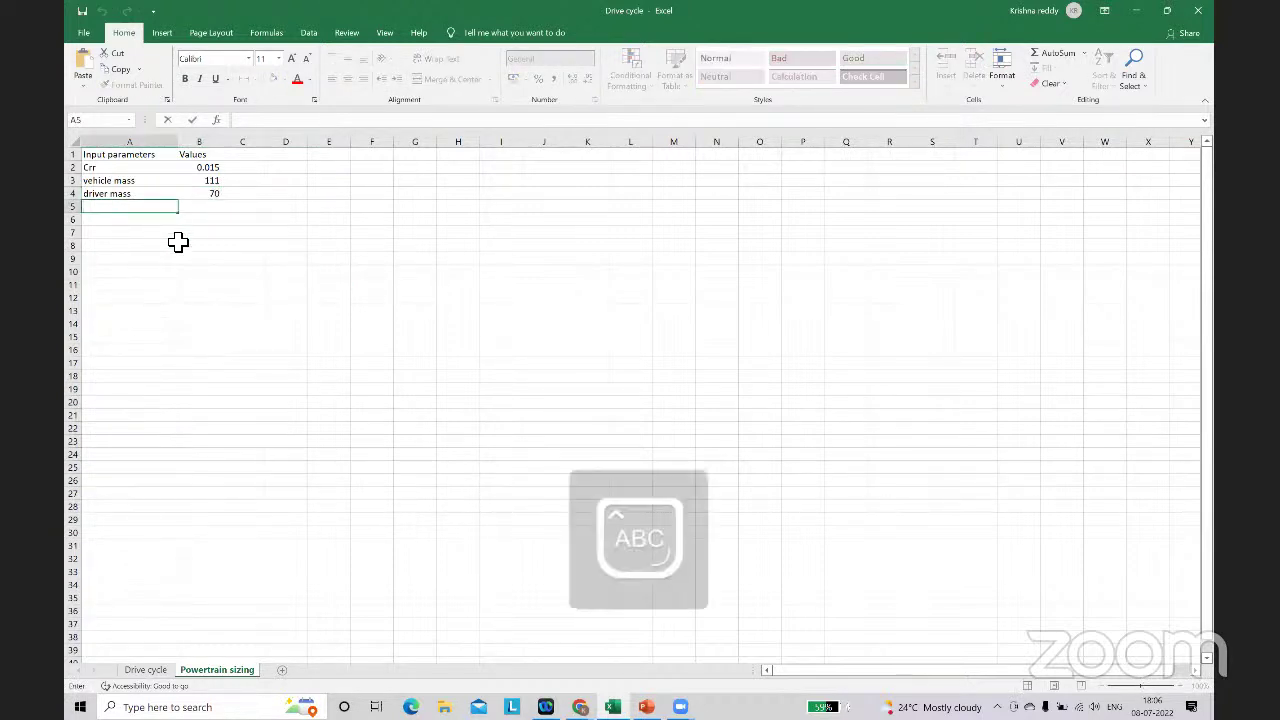
{"action": "key", "text": "Caps_Lock"}
{"action": "type", "text": "W_radius"}
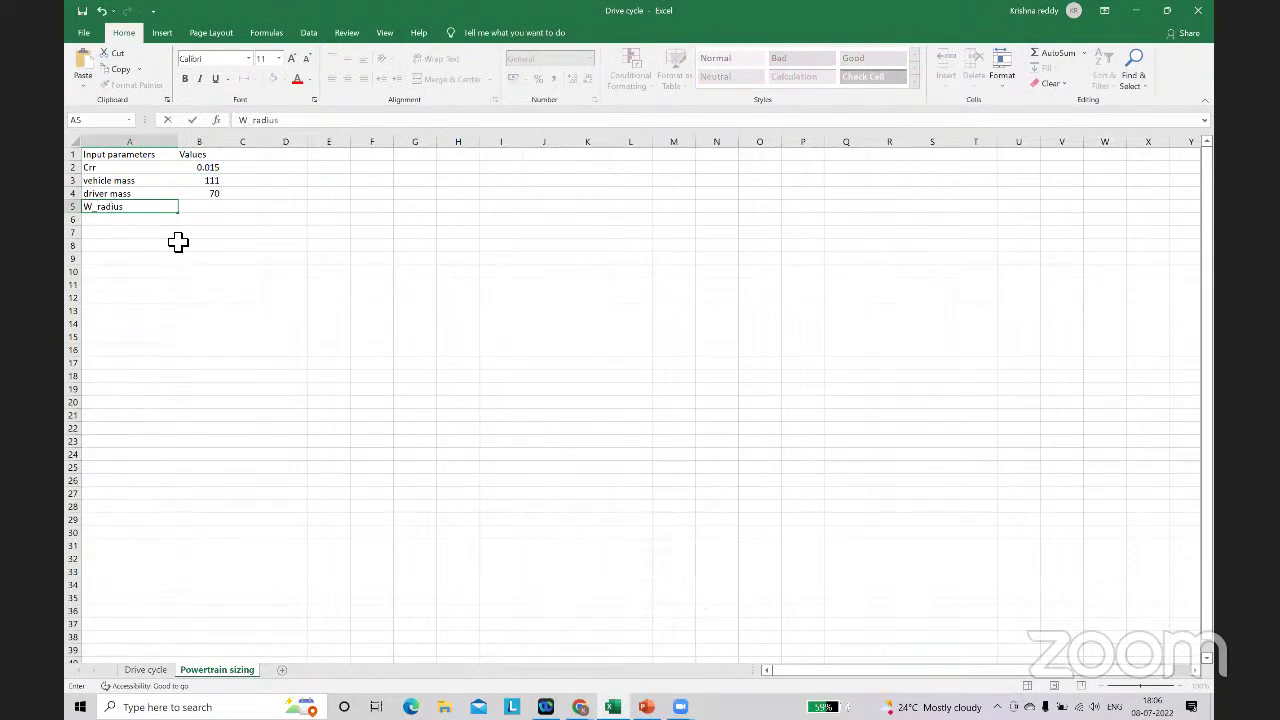
{"action": "double_click", "coordinate": [211, 208]}
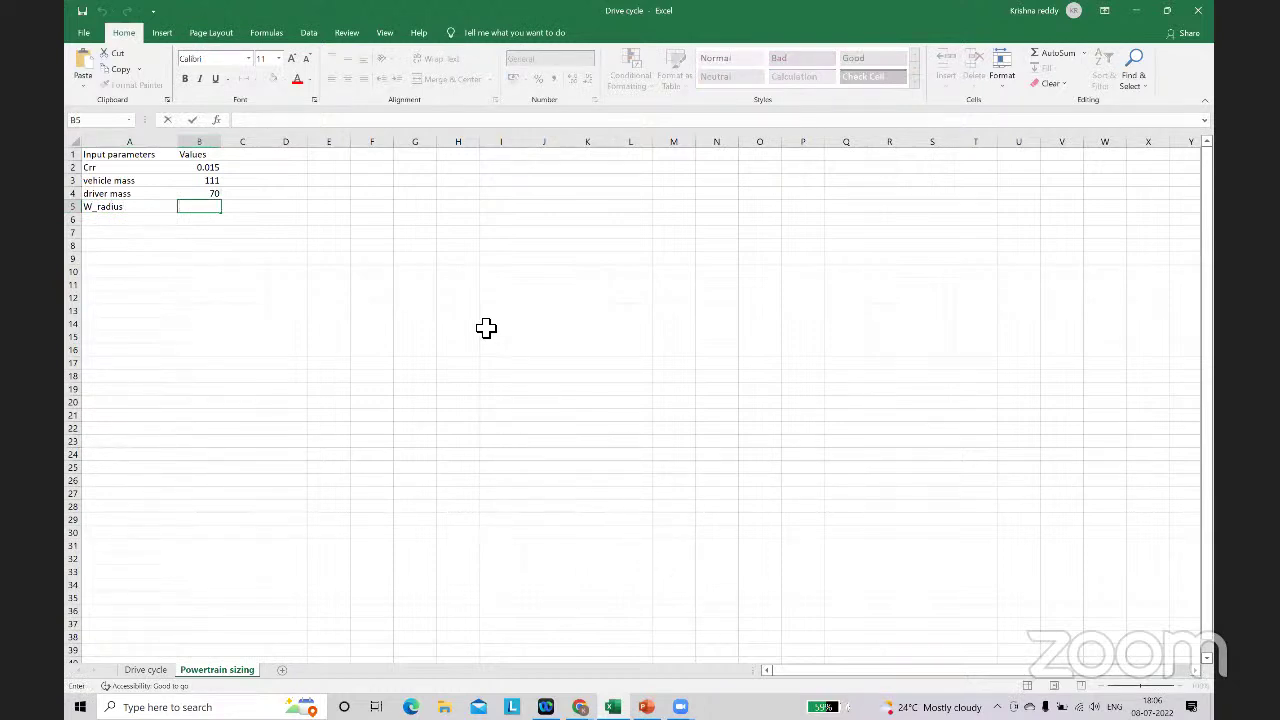
{"action": "type", "text": "0.1524"}
Step: Add the parameter "Air_Rho" in A6 with the value 1.22 in B6
{"action": "left_click", "coordinate": [145, 225]}
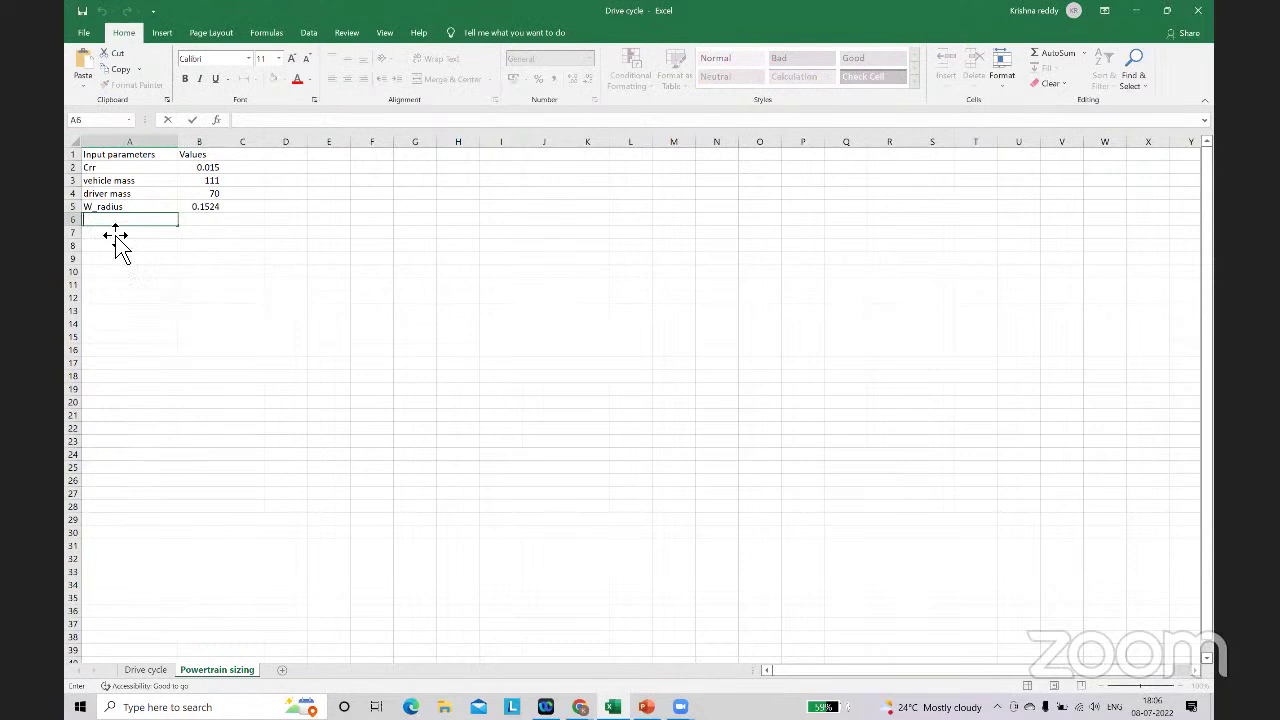
{"action": "left_click", "coordinate": [126, 232]}
{"action": "type", "text": "Air_Rho"}
{"action": "left_click", "coordinate": [213, 222]}
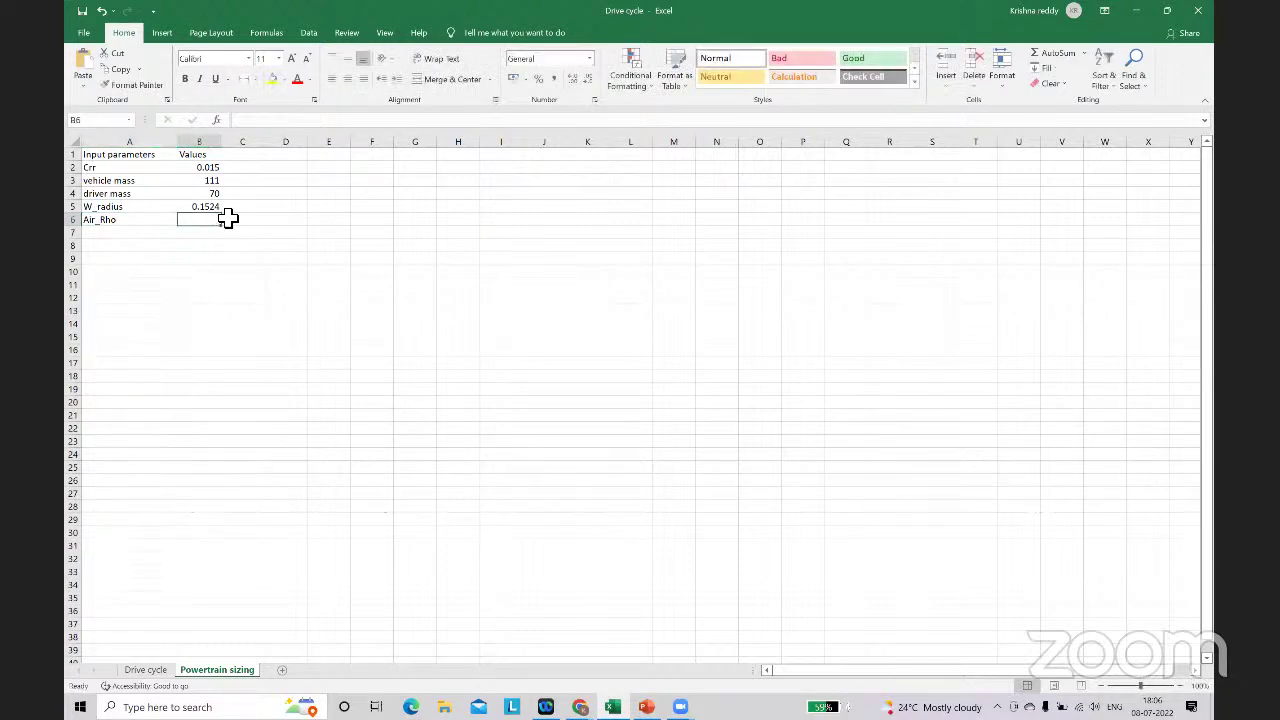
{"action": "type", "text": "1."}
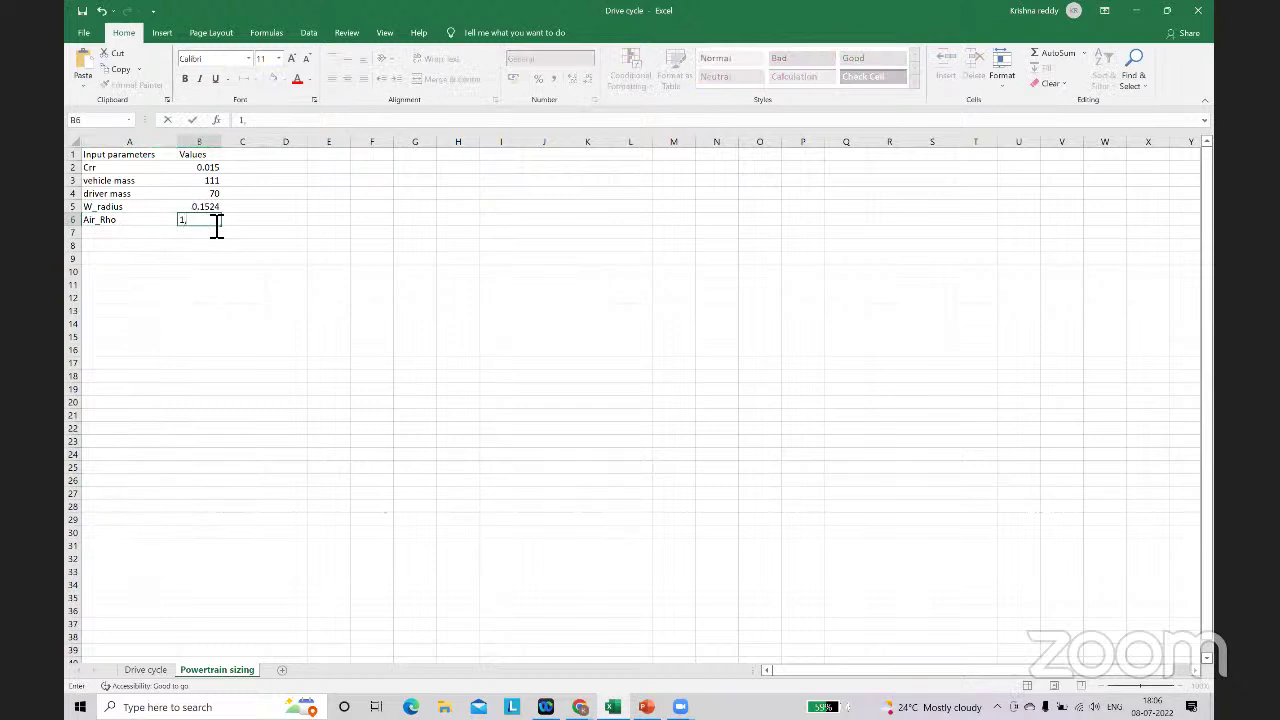
{"action": "type", "text": "22"}
Step: Add the parameter "F_area" in A7 with the value 0.875 in B7
{"action": "left_click", "coordinate": [136, 234]}
{"action": "double_click", "coordinate": [141, 235]}
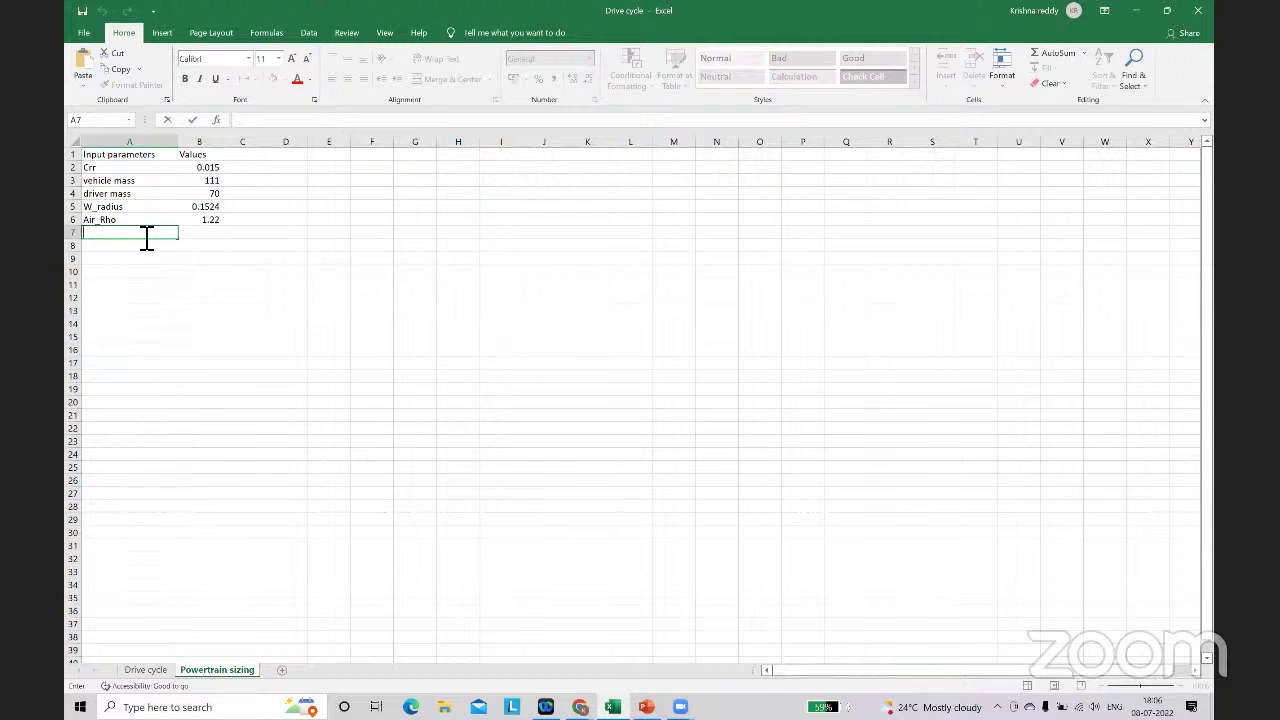
{"action": "type", "text": "F_area"}
{"action": "key", "text": "Tab"}
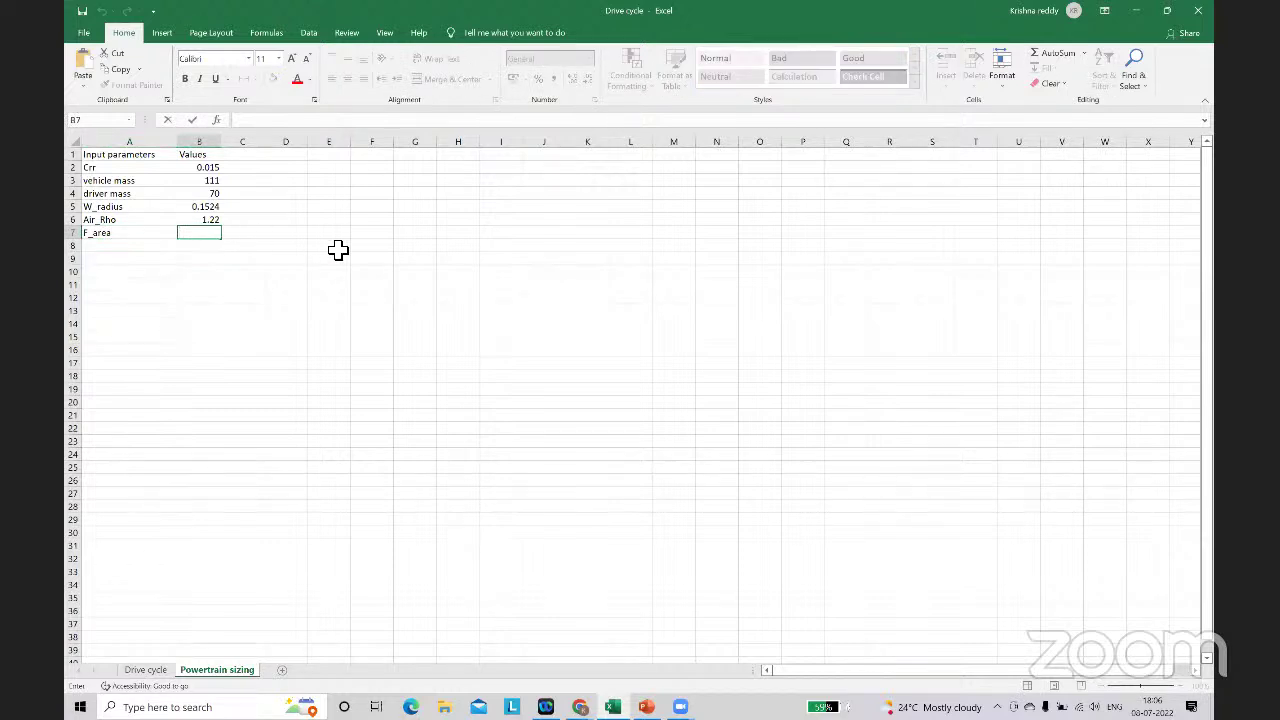
{"action": "type", "text": "0.875"}
Step: Add the parameter "Gear ratio" in A8 with the value 7.8 in B8
{"action": "left_click", "coordinate": [128, 248]}
{"action": "double_click", "coordinate": [150, 252]}
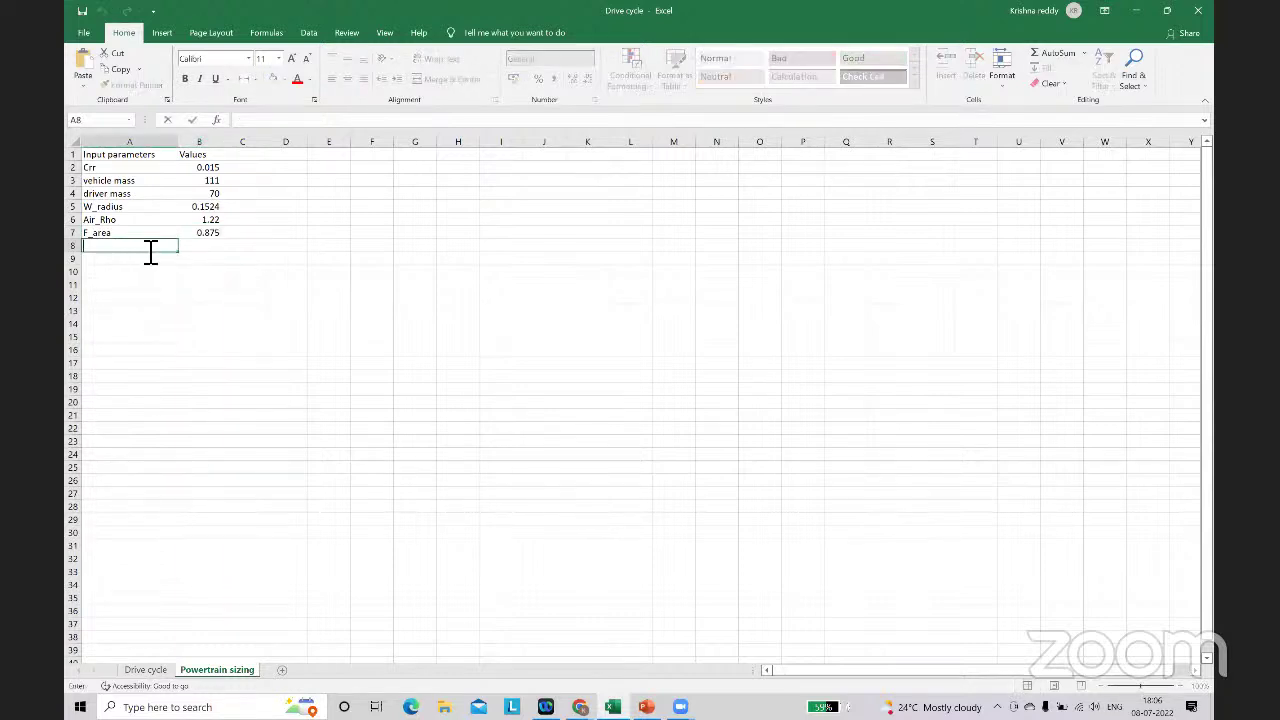
{"action": "type", "text": "Gear ratio"}
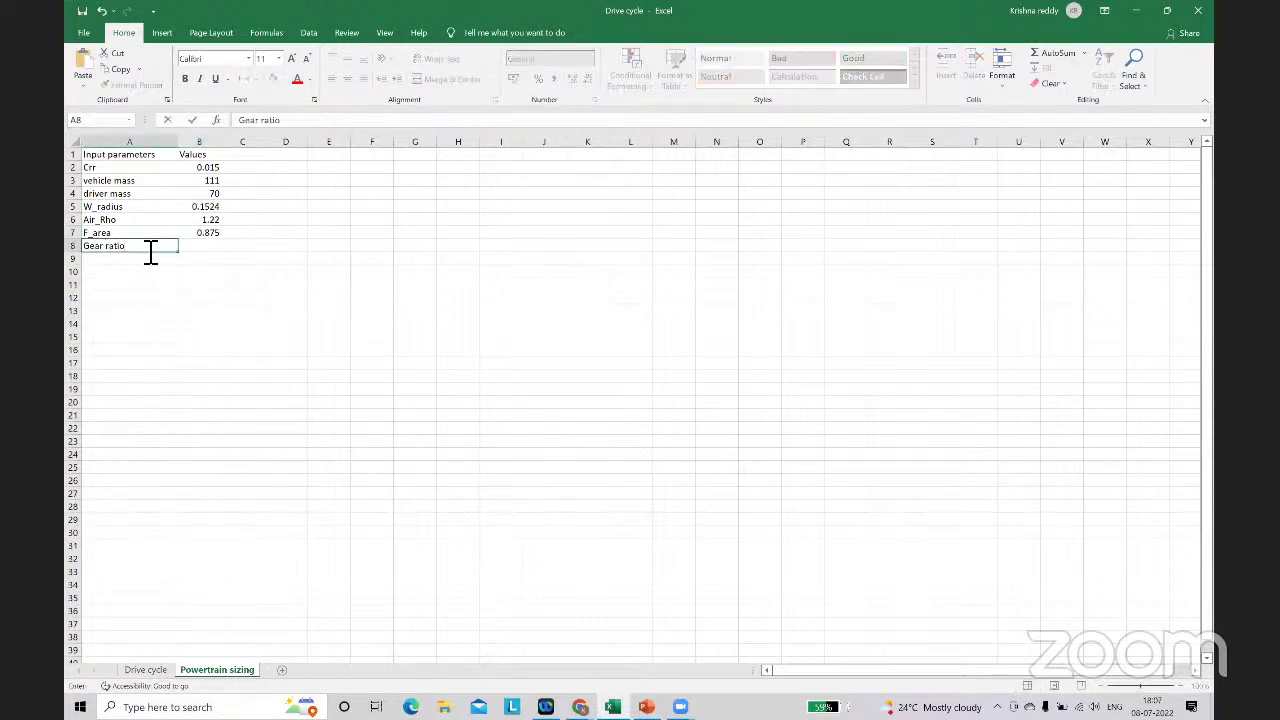
{"action": "left_click", "coordinate": [212, 248]}
{"action": "double_click", "coordinate": [216, 249]}
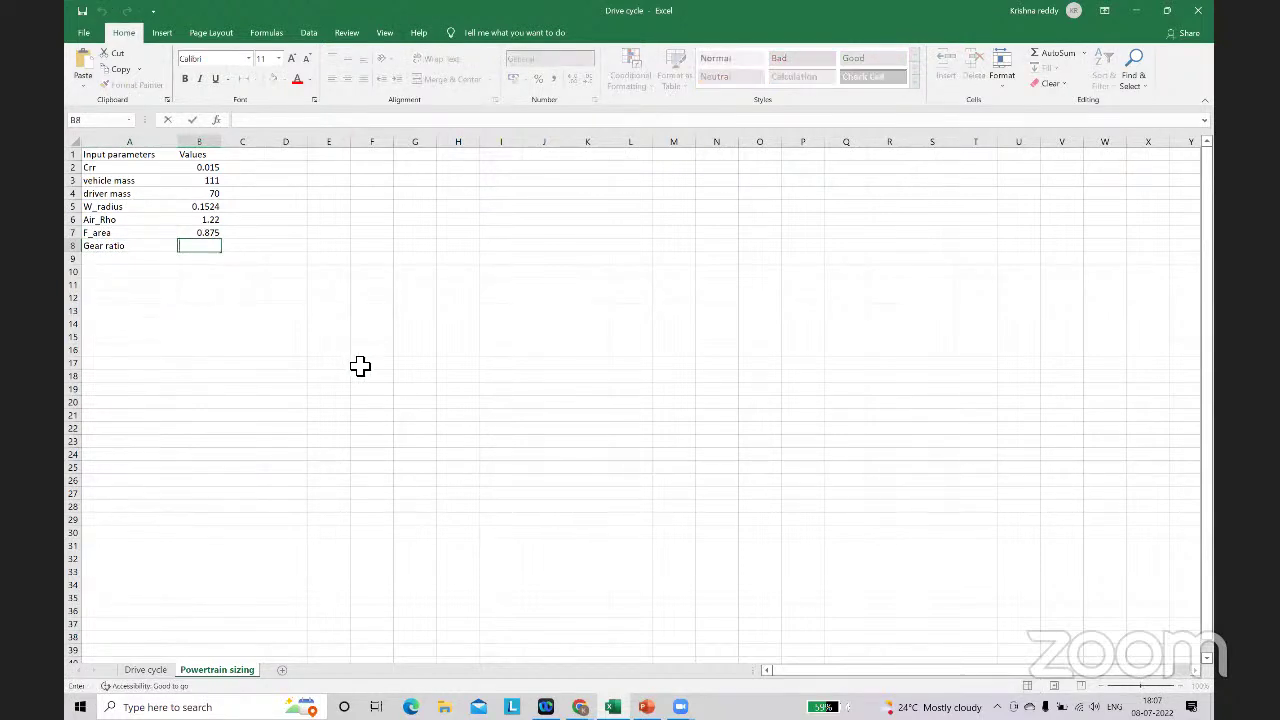
{"action": "type", "text": "7.8"}
Step: Add the parameters "Transmission_eff" with 0.85 in row 9 and "Motor_eff" with 0.9 in row 10
{"action": "left_click", "coordinate": [106, 262]}
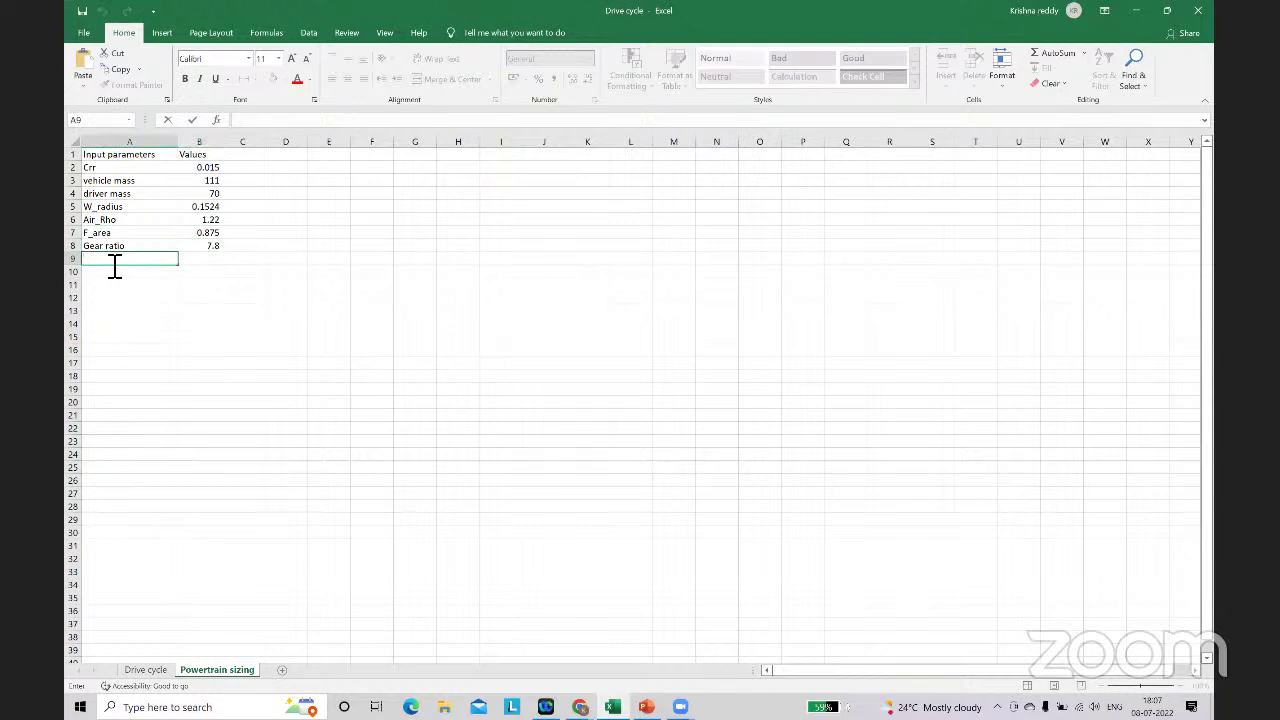
{"action": "type", "text": "Transmission_eff"}
{"action": "left_click", "coordinate": [208, 262]}
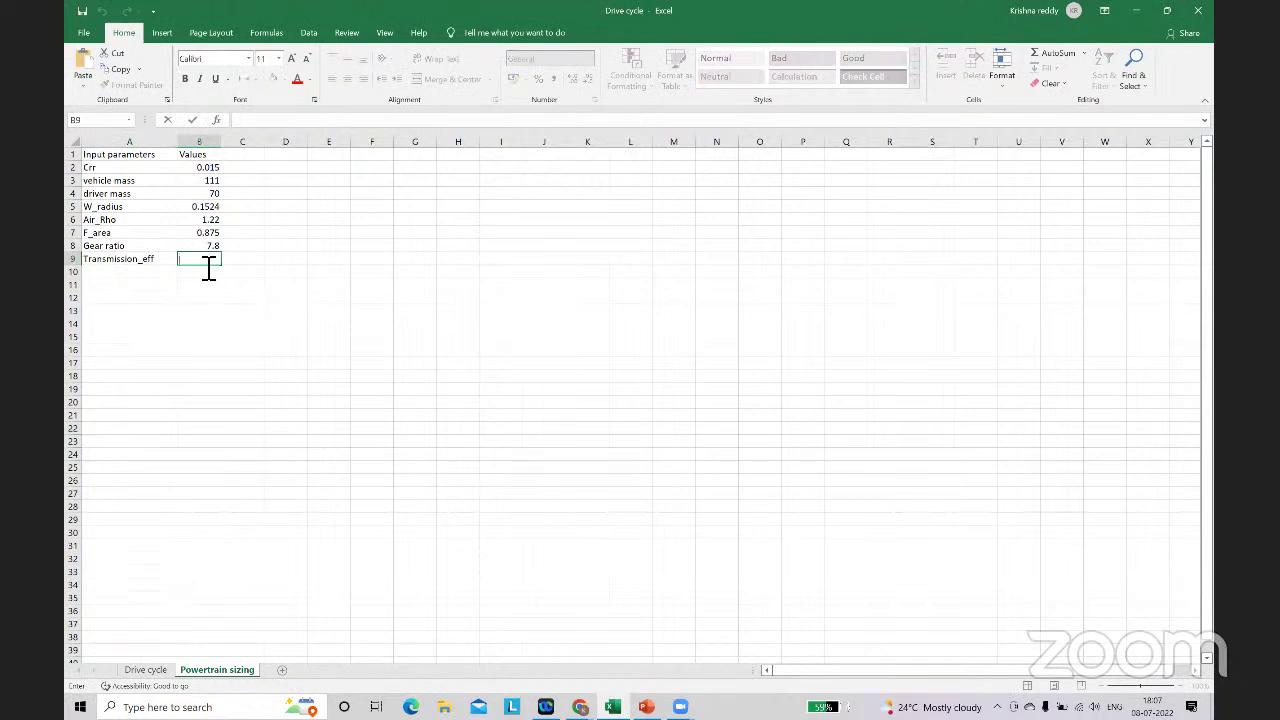
{"action": "type", "text": "0.85"}
{"action": "left_click", "coordinate": [118, 274]}
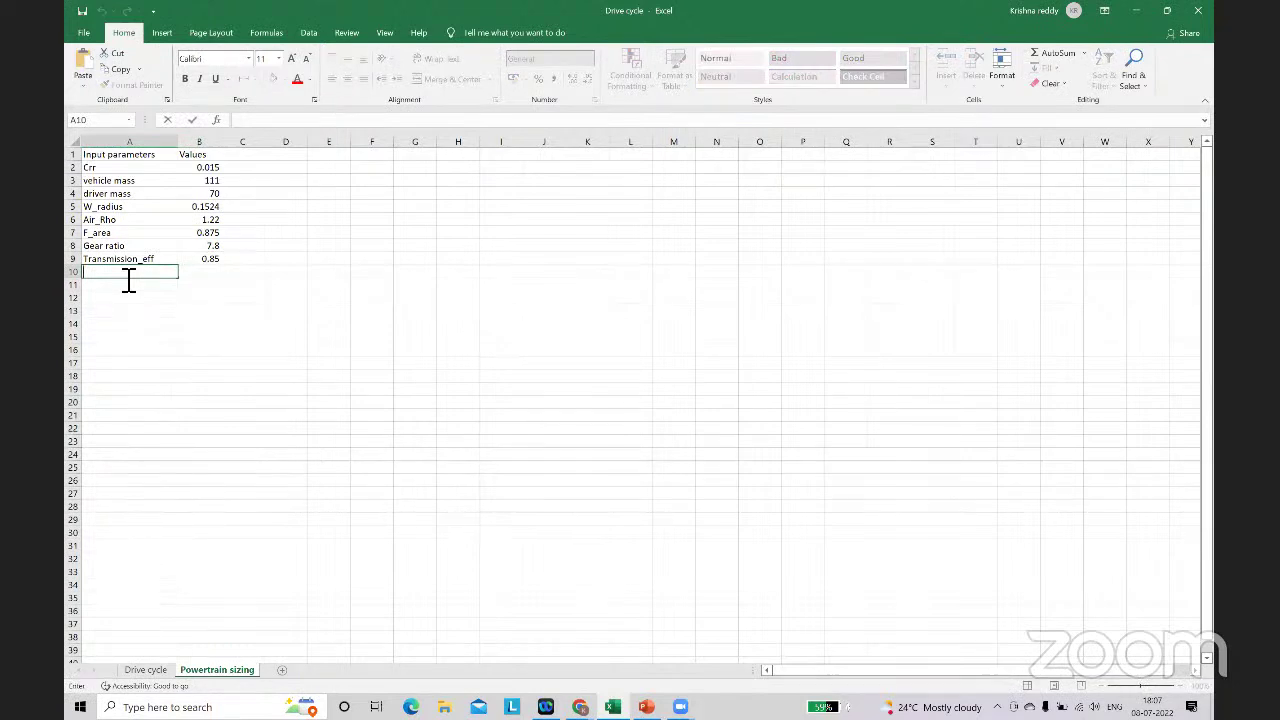
{"action": "type", "text": "Motor_eff"}
{"action": "left_click", "coordinate": [200, 278]}
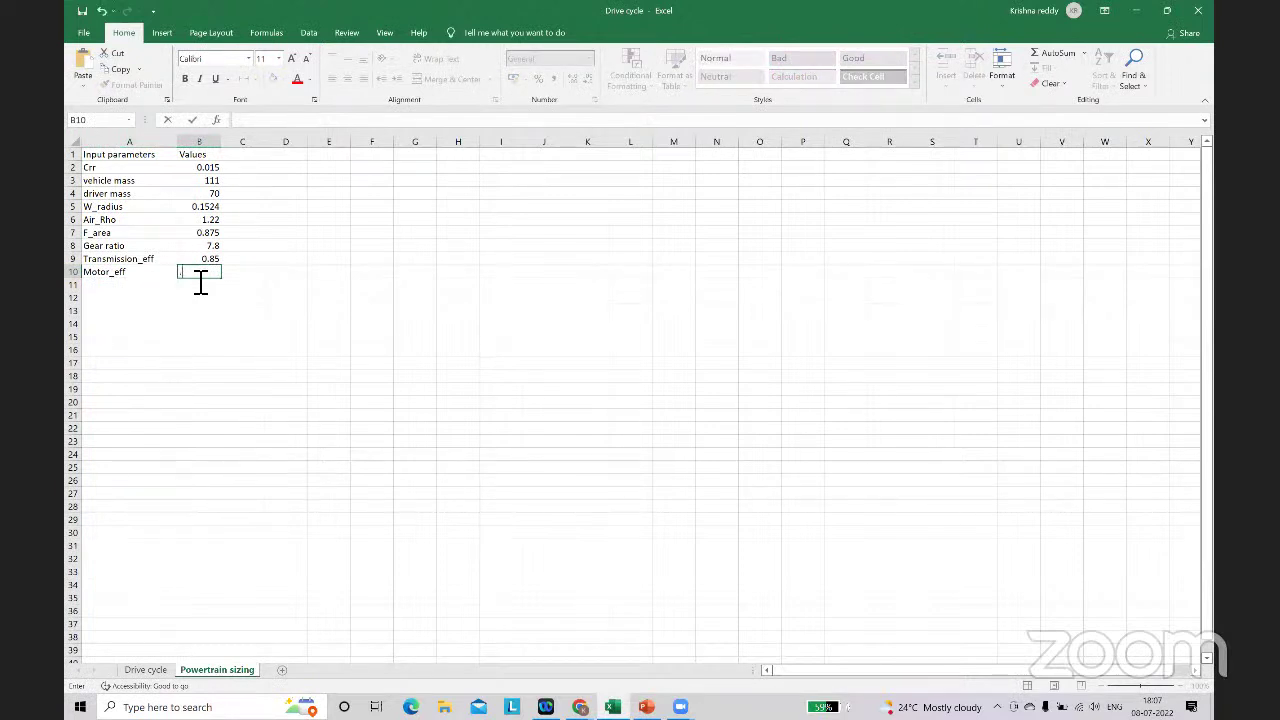
{"action": "type", "text": "0.9"}
Step: Add the parameter "motor_c_eff" in A11 with the value 0.85 in B11
{"action": "left_click", "coordinate": [150, 287]}
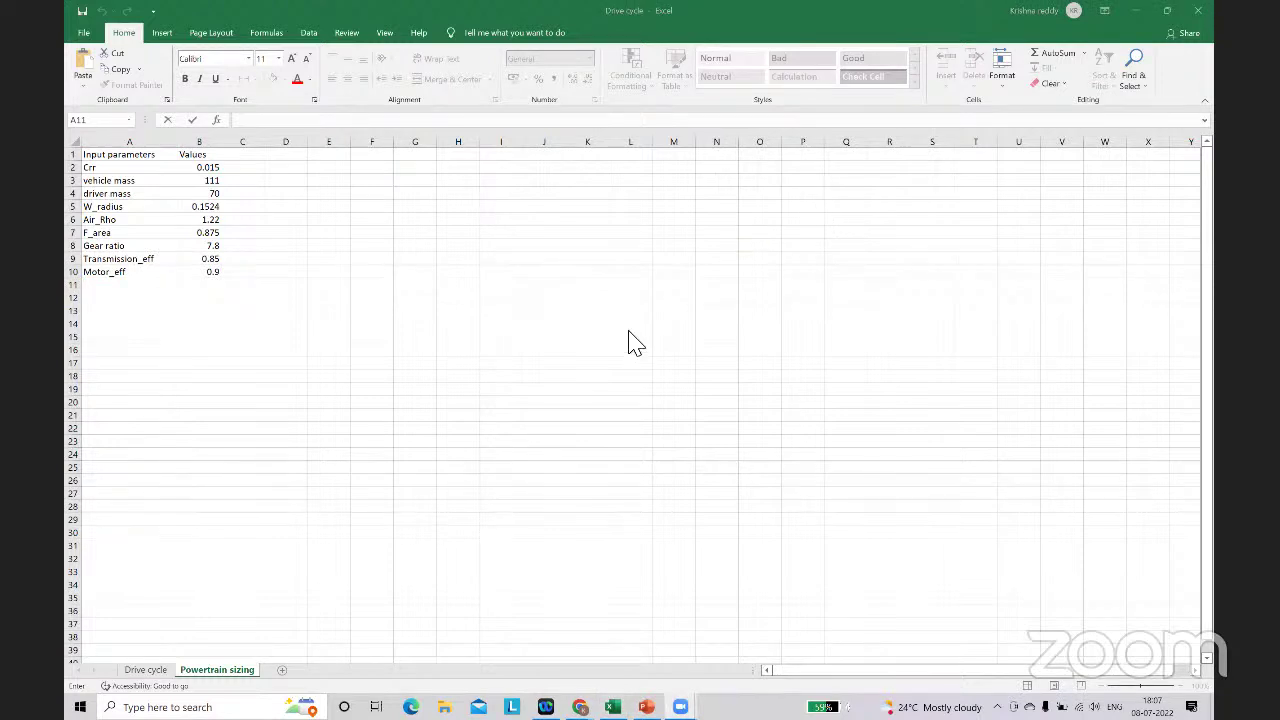
{"action": "left_click", "coordinate": [124, 289]}
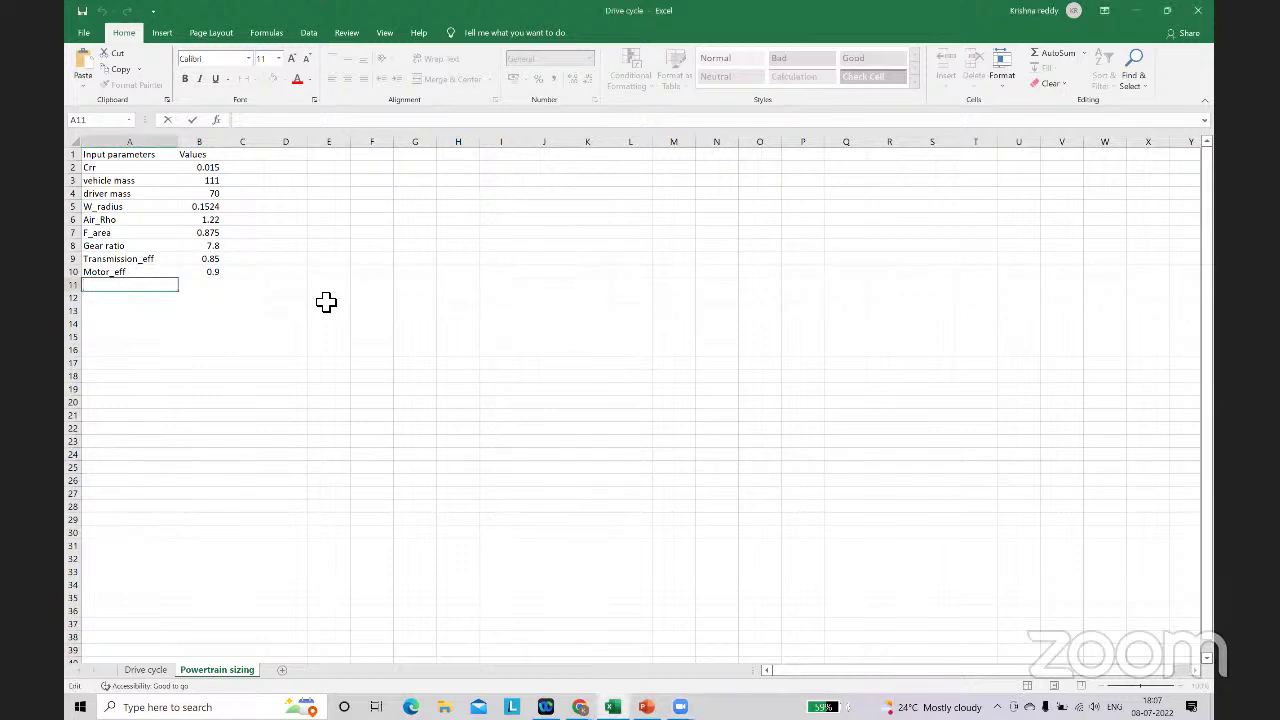
{"action": "type", "text": "motor_c_eff"}
{"action": "left_click", "coordinate": [211, 288]}
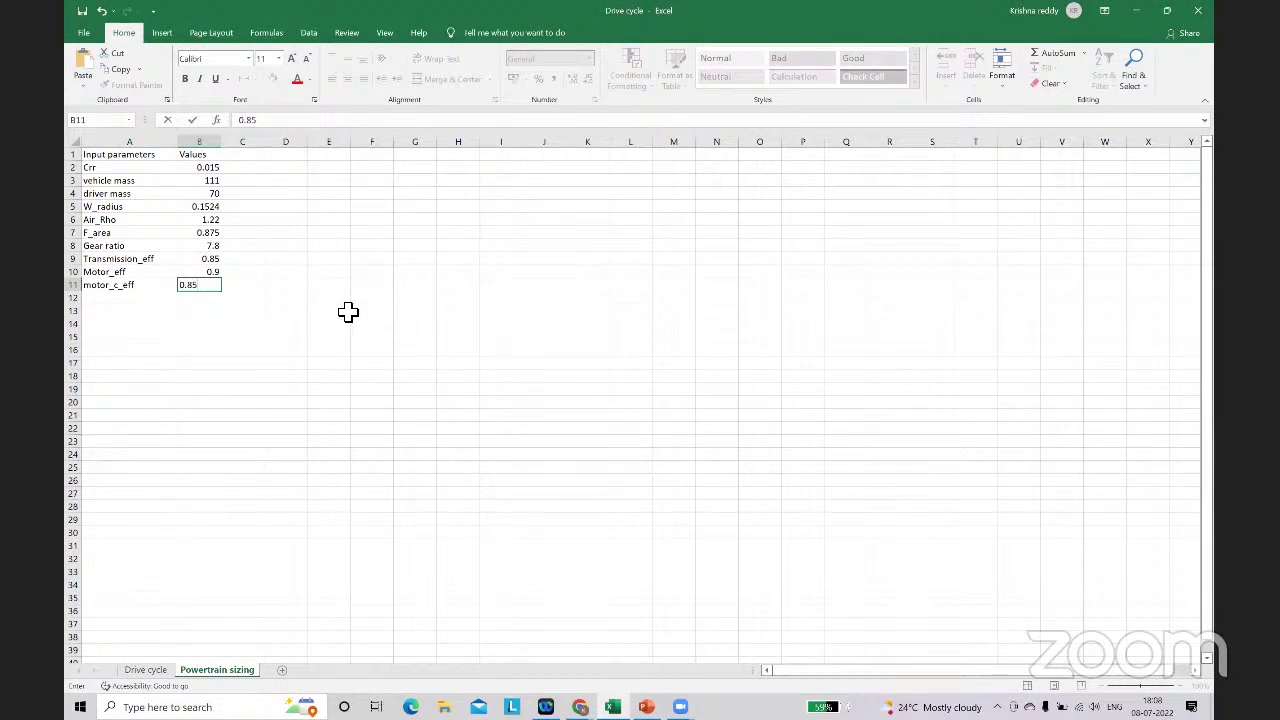
{"action": "double_click", "coordinate": [128, 300]}
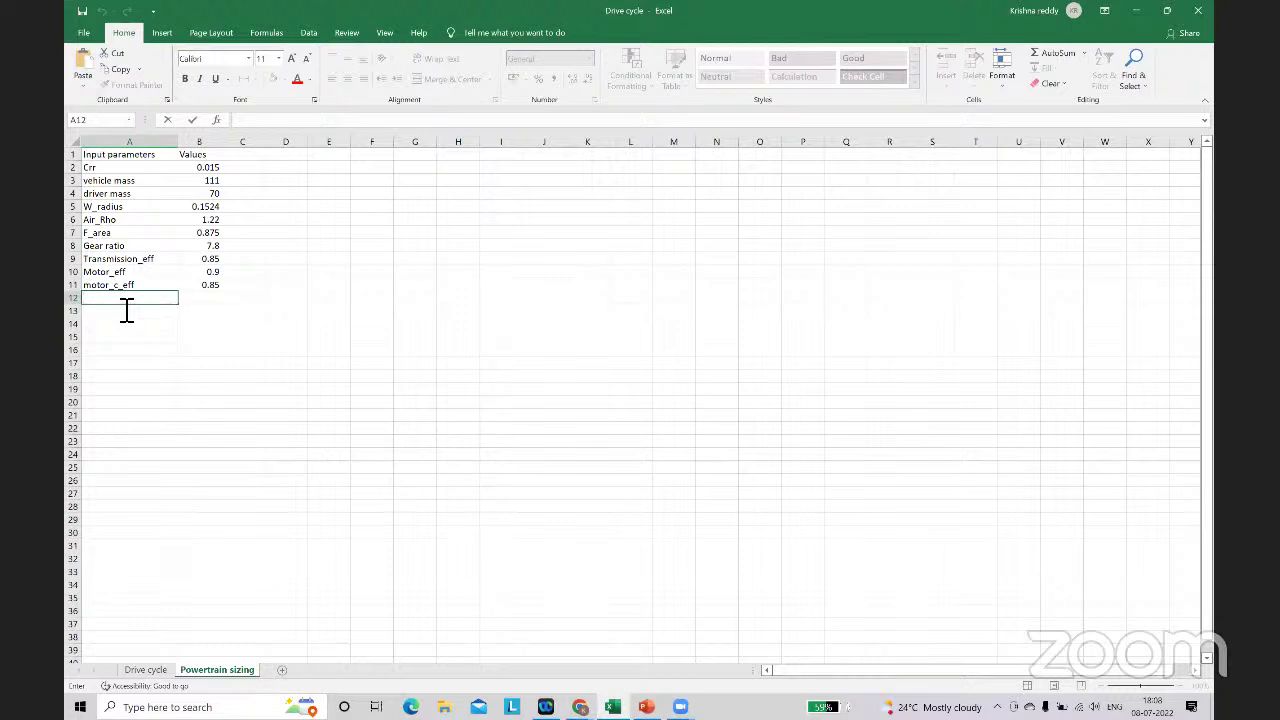
Step: Add the parameter "g" in A12 with the value 9.81 in B12
{"action": "type", "text": "Gear ratio"}
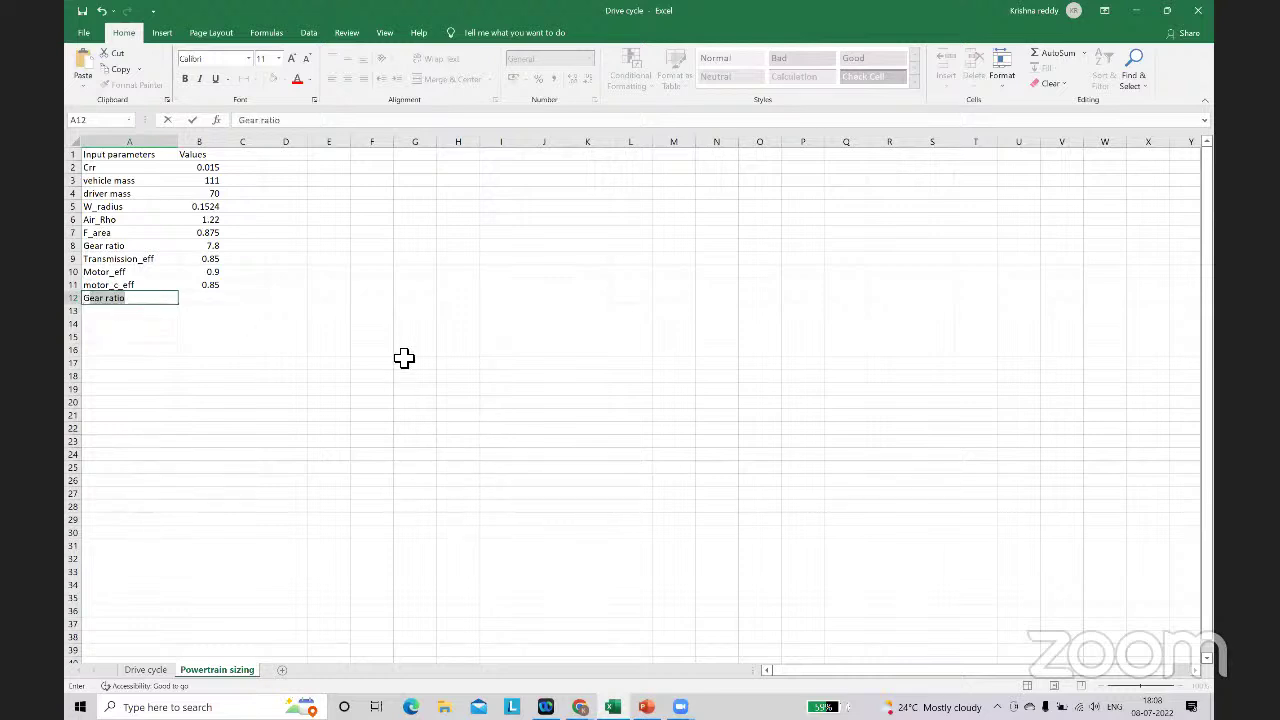
{"action": "left_click", "coordinate": [388, 360]}
{"action": "left_click", "coordinate": [137, 312]}
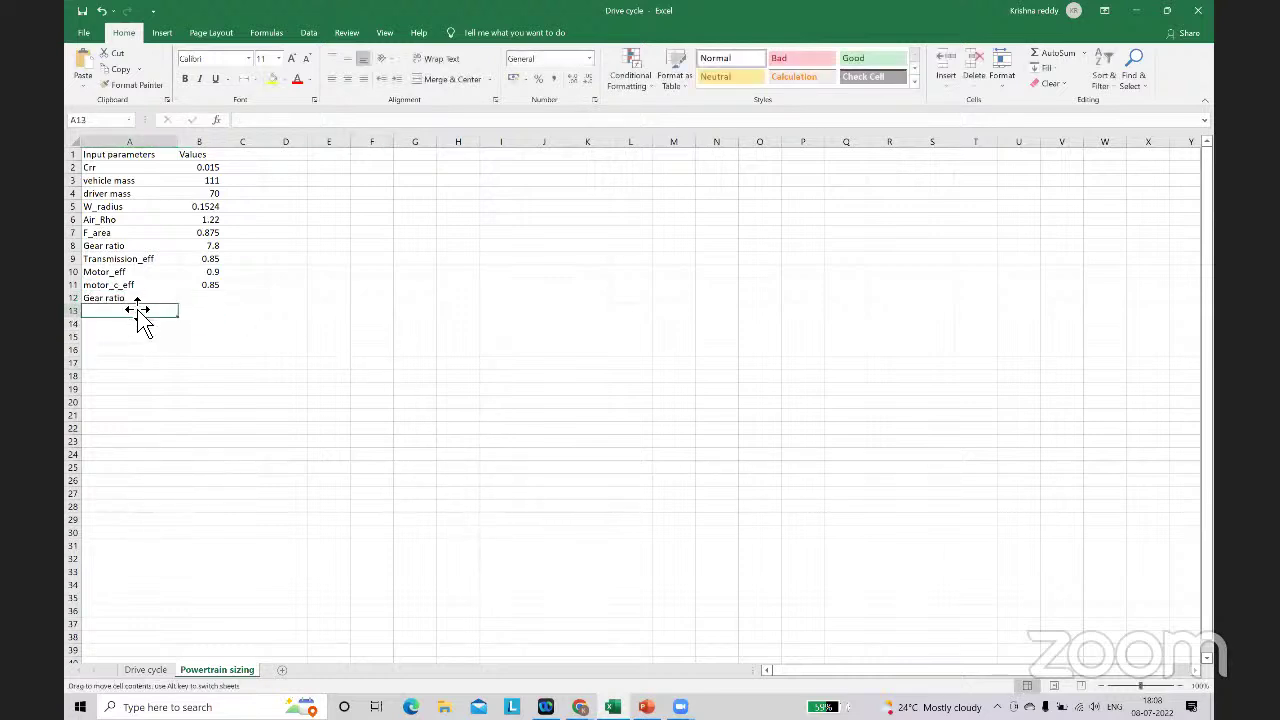
{"action": "double_click", "coordinate": [134, 300]}
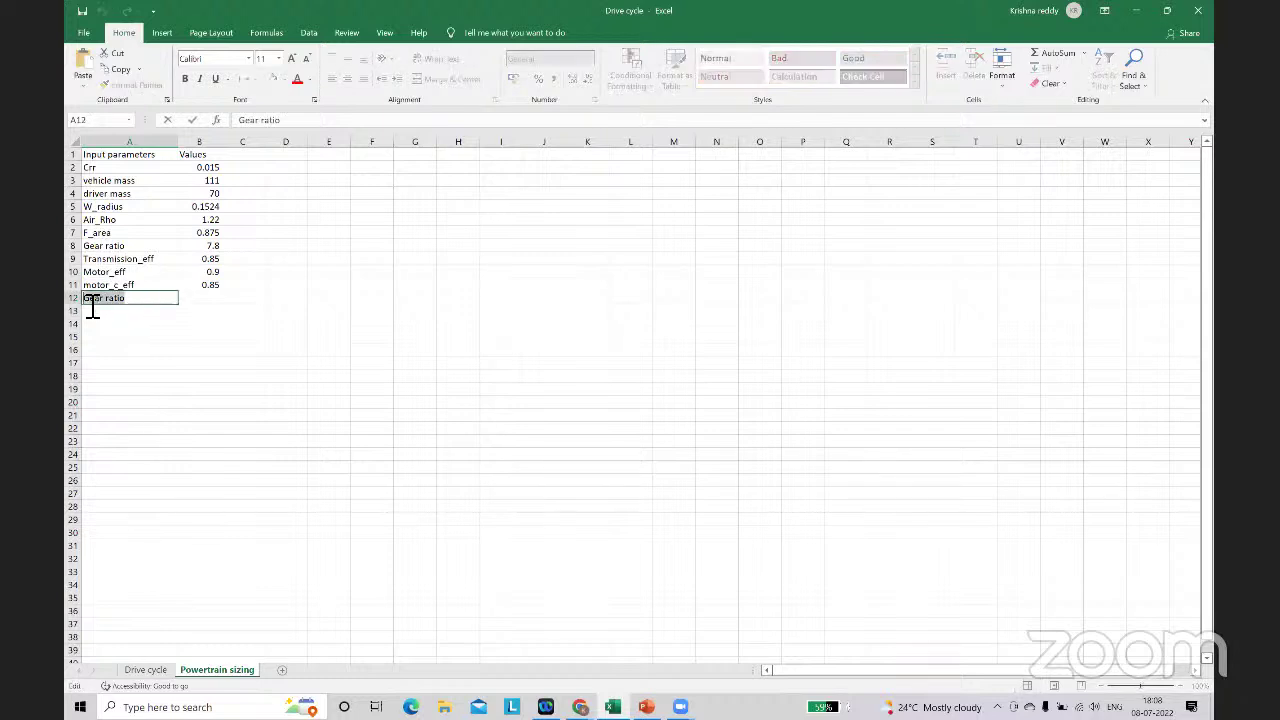
{"action": "type", "text": "g"}
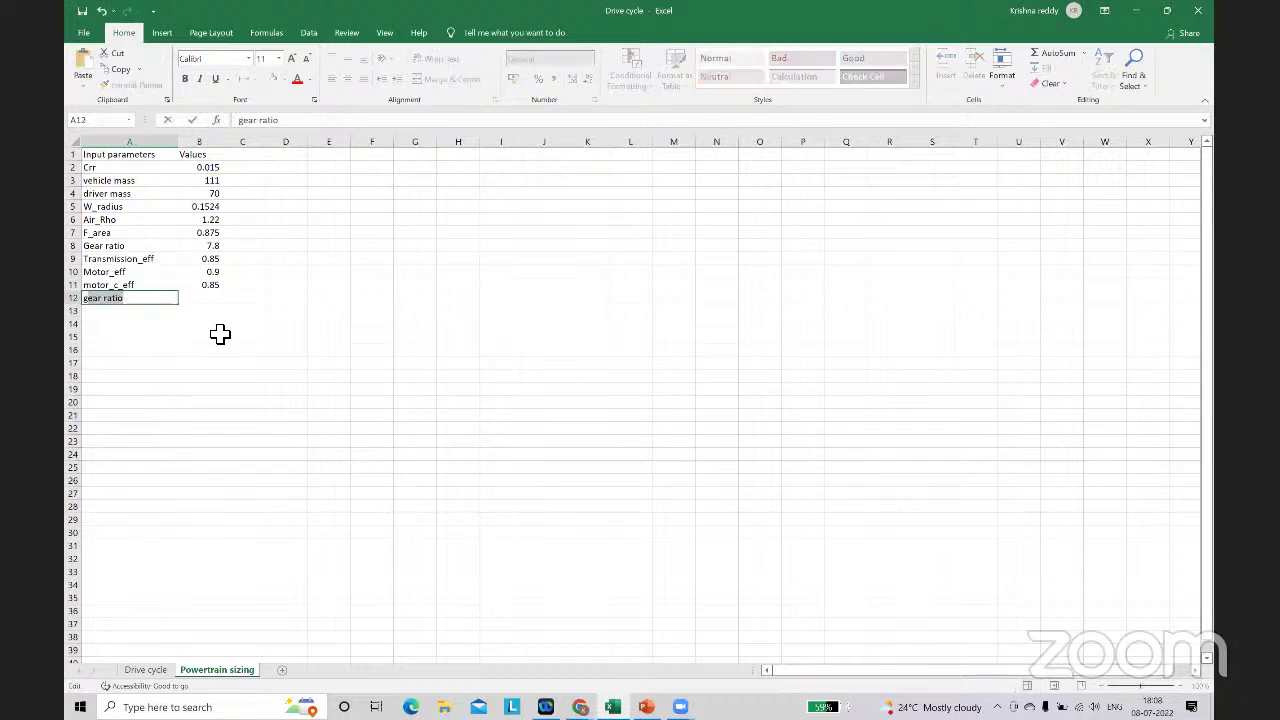
{"action": "left_click_drag", "start_coordinate": [138, 300], "coordinate": [90, 310]}
{"action": "key", "text": "BackSpace"}
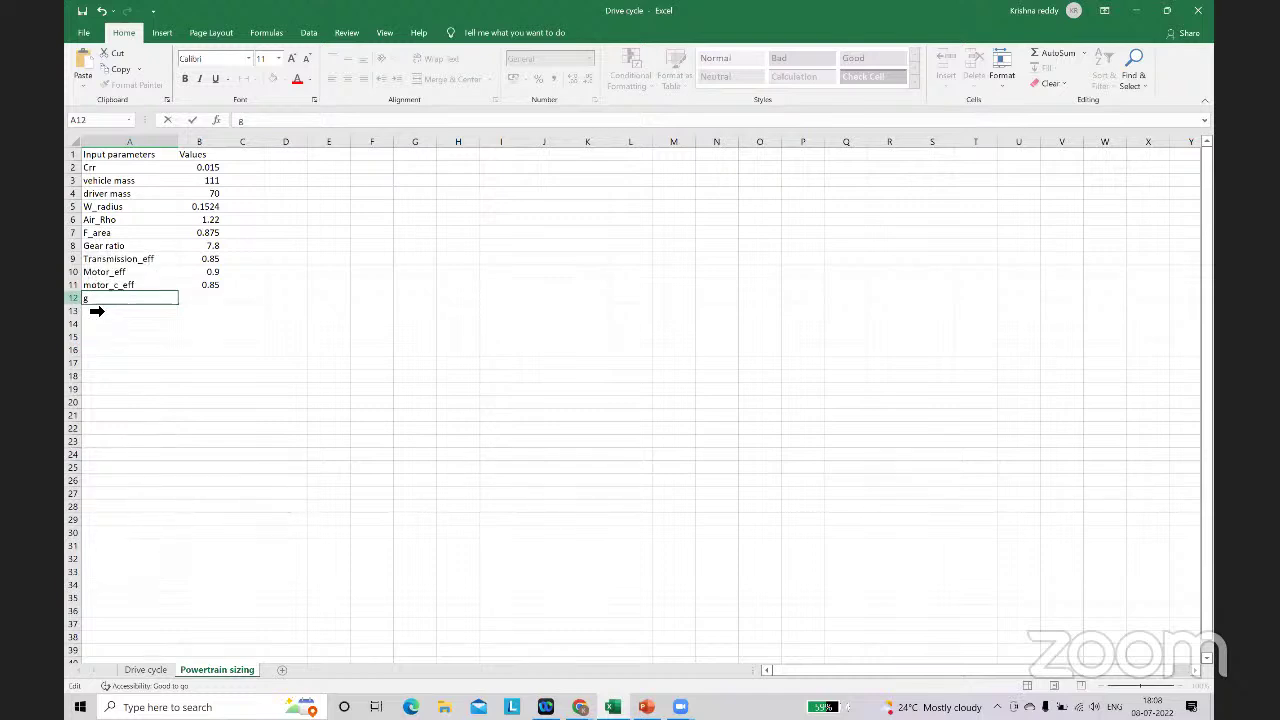
{"action": "double_click", "coordinate": [210, 300]}
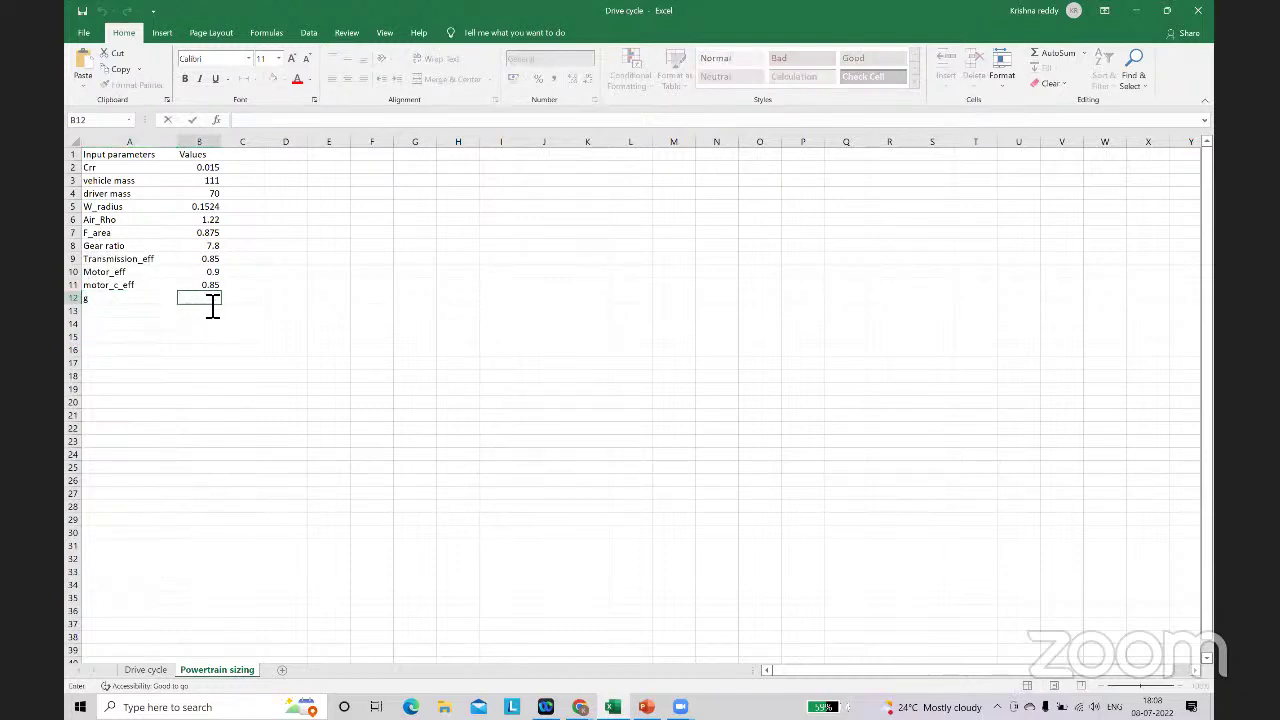
{"action": "type", "text": "9.81"}
Step: Handwrite the annotation "GVM = D mass + V mass" over the sheet and tick the vehicle mass and driver mass values
{"action": "mouse_move", "coordinate": [453, 197]}
{"action": "left_mouse_down"}
{"action": "mouse_move", "coordinate": [440, 276]}
{"action": "mouse_move", "coordinate": [460, 282]}
{"action": "left_mouse_up"}
{"action": "mouse_move", "coordinate": [484, 225]}
{"action": "left_mouse_down"}
{"action": "mouse_move", "coordinate": [565, 262]}
{"action": "mouse_move", "coordinate": [700, 227]}
{"action": "mouse_move", "coordinate": [730, 246]}
{"action": "mouse_move", "coordinate": [790, 203]}
{"action": "mouse_move", "coordinate": [796, 250]}
{"action": "mouse_move", "coordinate": [921, 272]}
{"action": "left_mouse_up"}
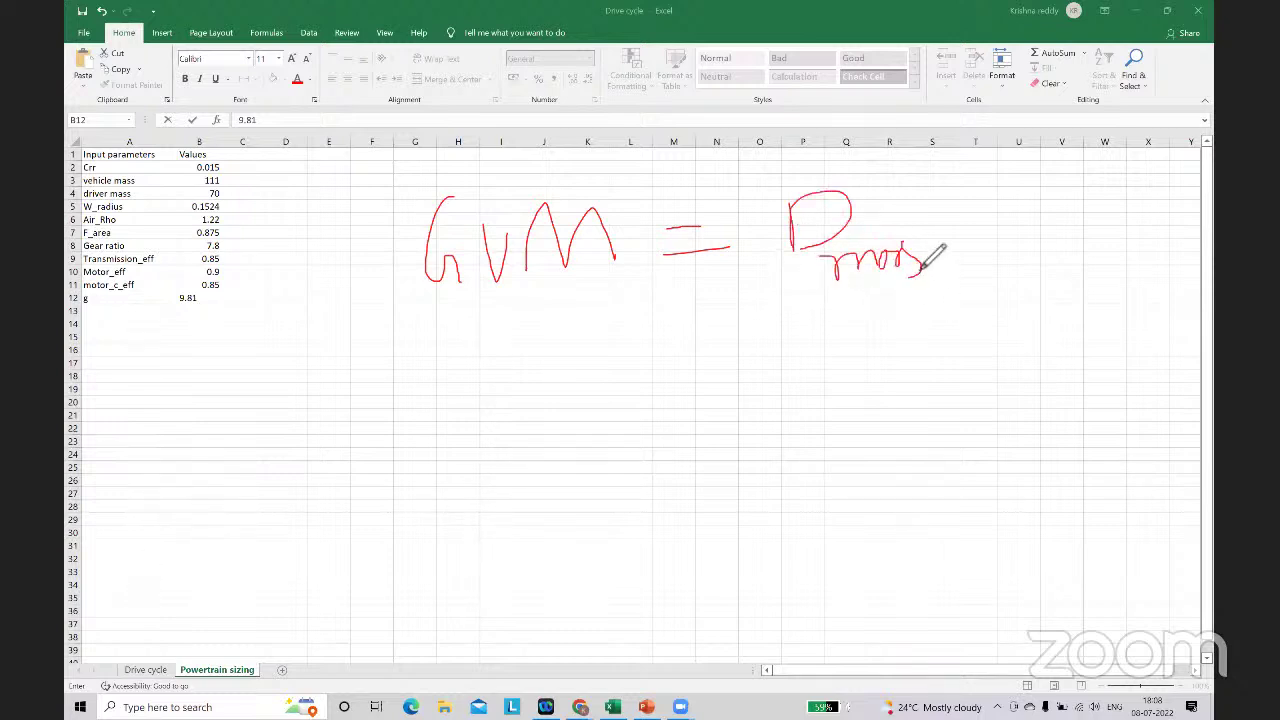
{"action": "mouse_move", "coordinate": [930, 221]}
{"action": "left_mouse_down"}
{"action": "mouse_move", "coordinate": [976, 205]}
{"action": "mouse_move", "coordinate": [964, 240]}
{"action": "left_mouse_up"}
{"action": "left_click_drag", "start_coordinate": [1010, 180], "coordinate": [1052, 183]}
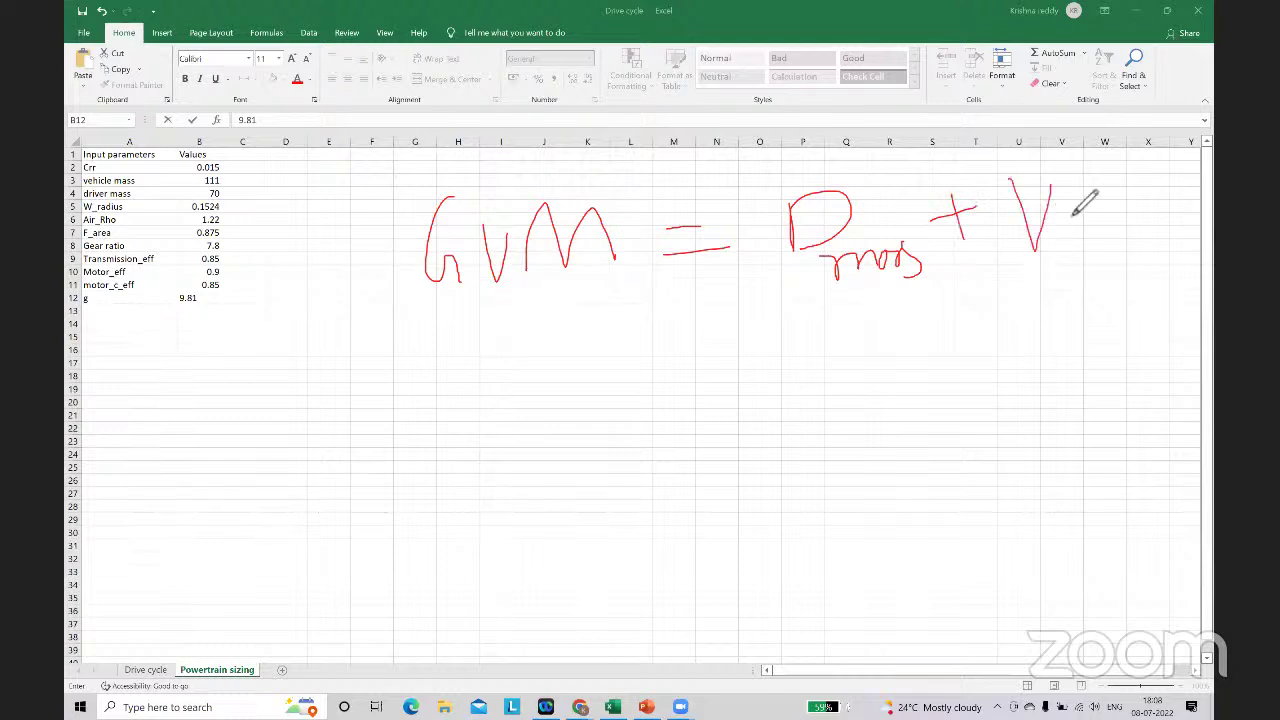
{"action": "mouse_move", "coordinate": [1058, 262]}
{"action": "left_mouse_down"}
{"action": "mouse_move", "coordinate": [1086, 248]}
{"action": "mouse_move", "coordinate": [1102, 264]}
{"action": "mouse_move", "coordinate": [1128, 250]}
{"action": "mouse_move", "coordinate": [1156, 264]}
{"action": "left_mouse_up"}
{"action": "left_click_drag", "start_coordinate": [1162, 242], "coordinate": [1180, 262]}
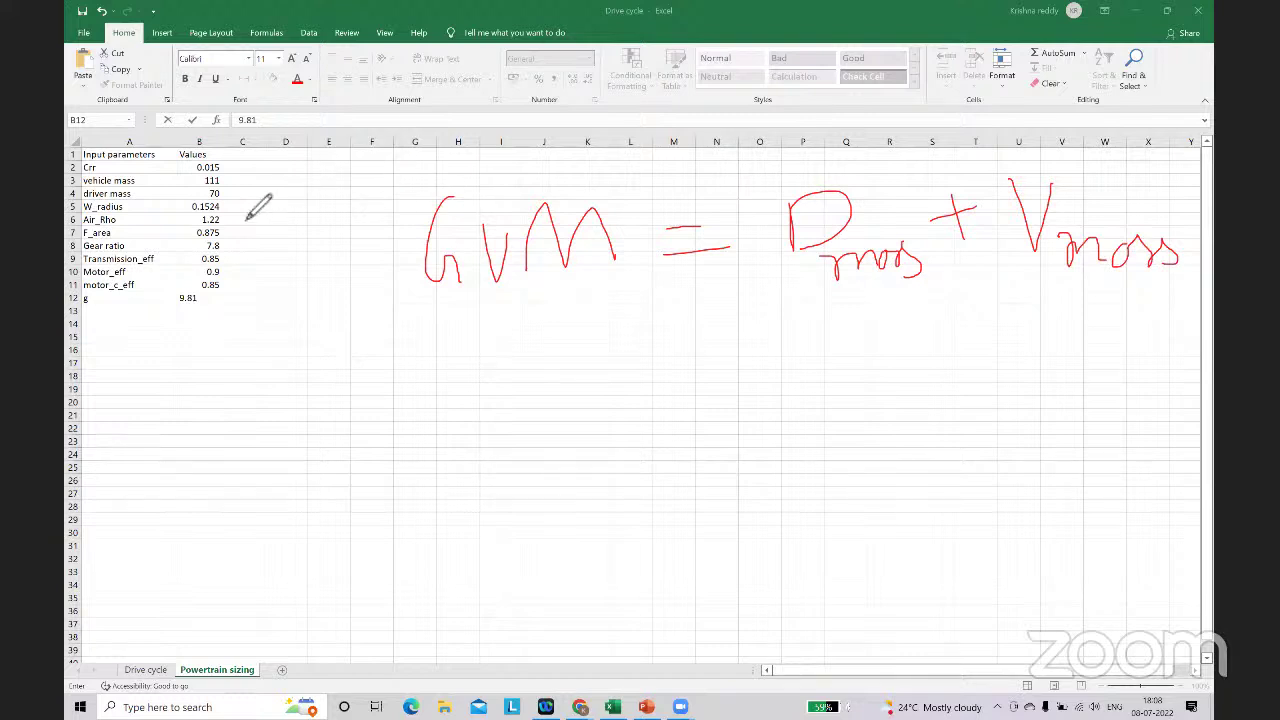
{"action": "left_click_drag", "start_coordinate": [222, 178], "coordinate": [248, 162]}
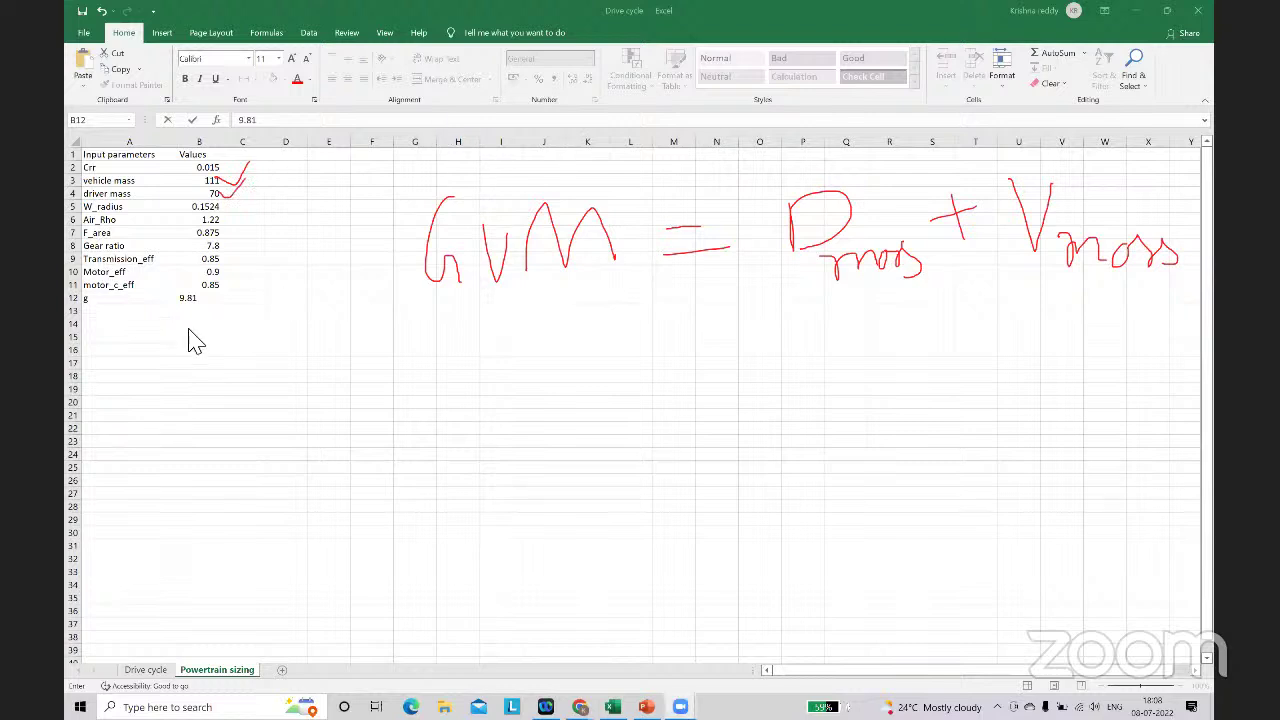
Step: Add the parameter "GVM" in A13 and calculate it in B13 with the formula =B3+B4
{"action": "left_click", "coordinate": [101, 314]}
{"action": "double_click", "coordinate": [103, 318]}
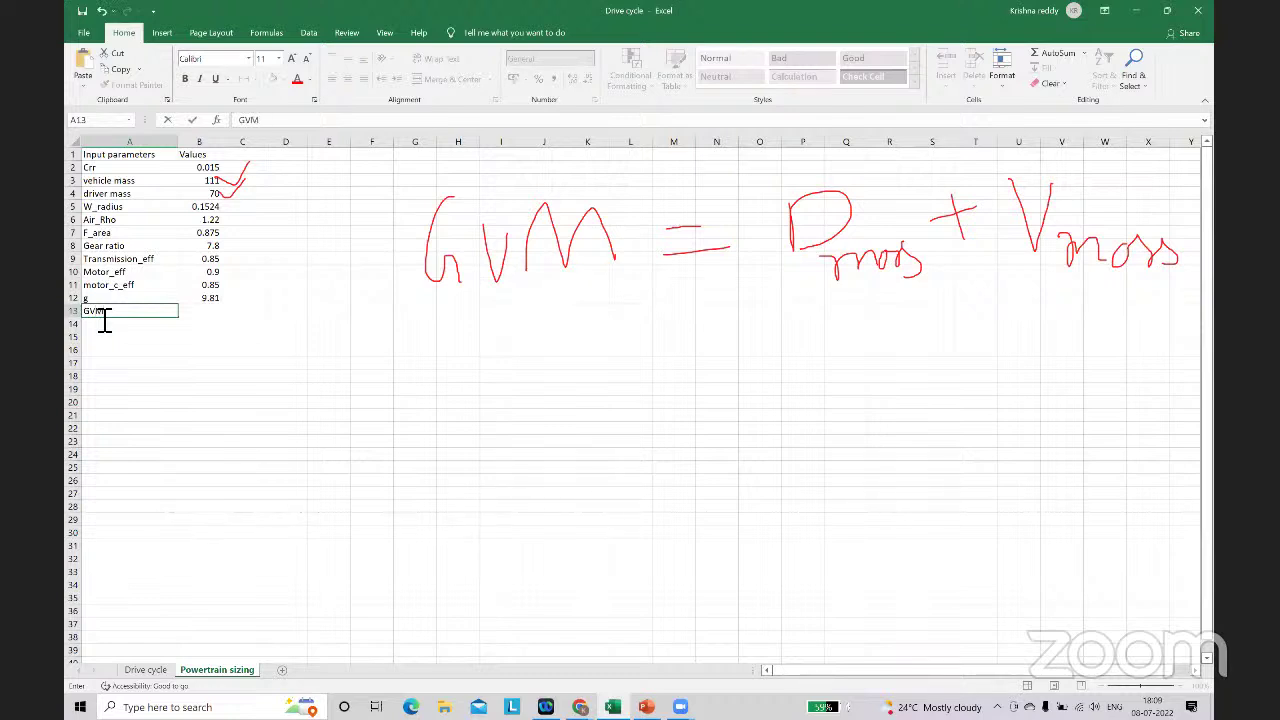
{"action": "key", "text": "BackSpace"}
{"action": "left_click", "coordinate": [199, 313]}
{"action": "double_click", "coordinate": [199, 313]}
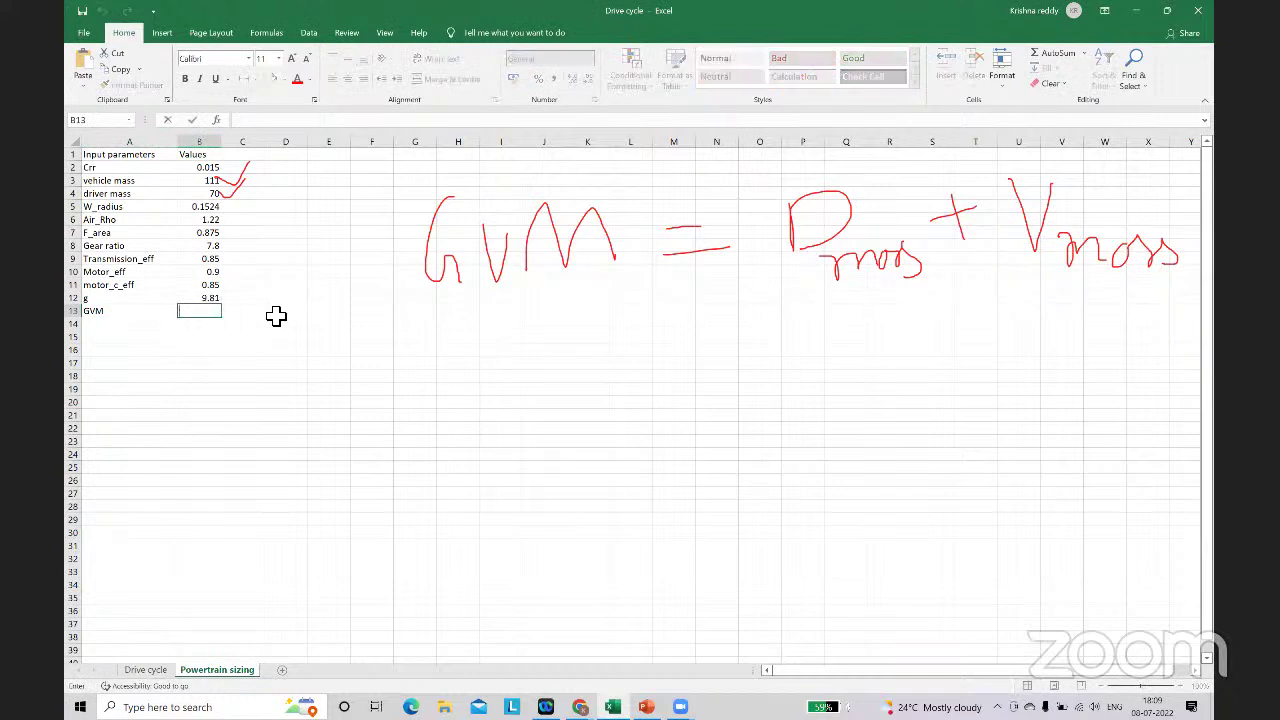
{"action": "type", "text": "="}
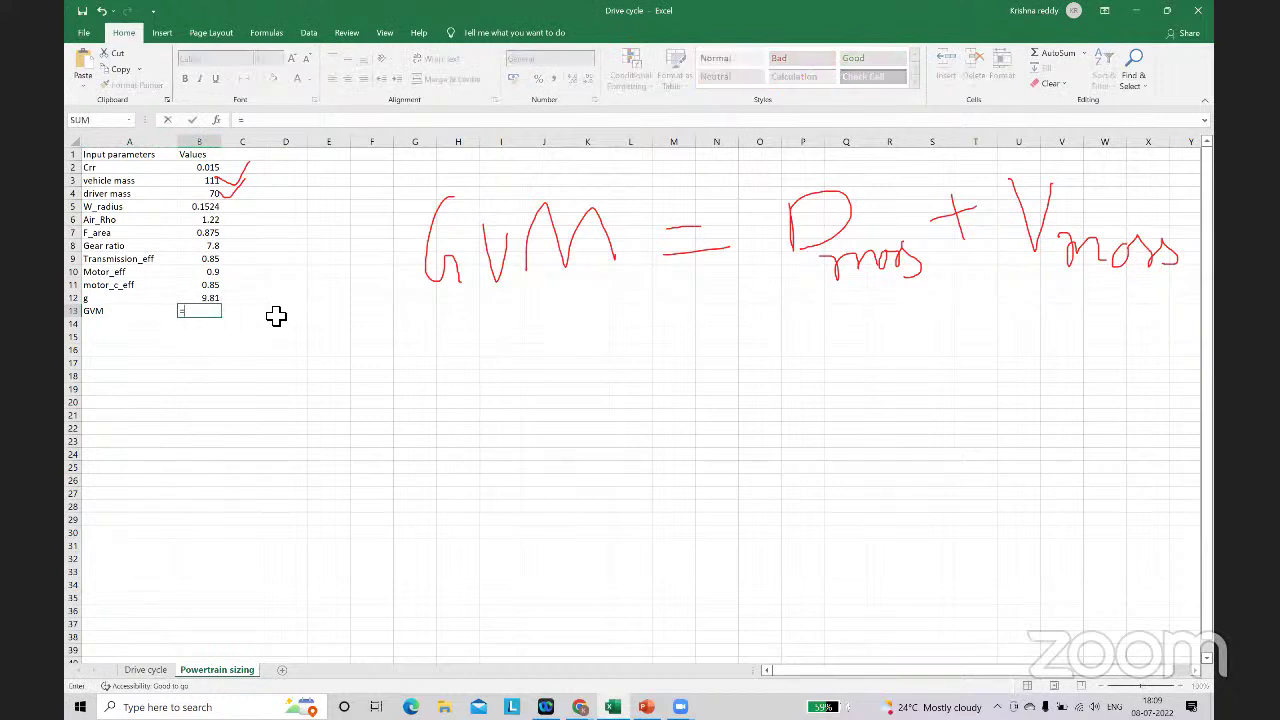
{"action": "left_click", "coordinate": [217, 184]}
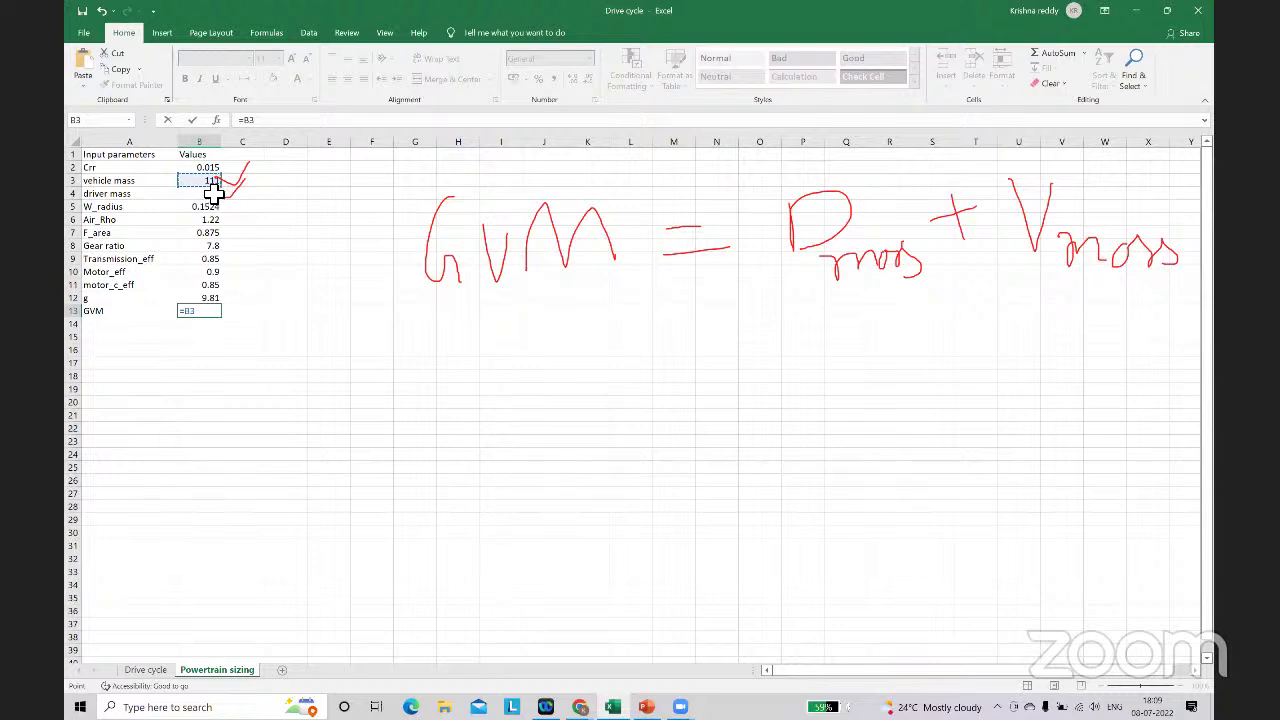
{"action": "type", "text": "+"}
{"action": "left_click", "coordinate": [213, 193]}
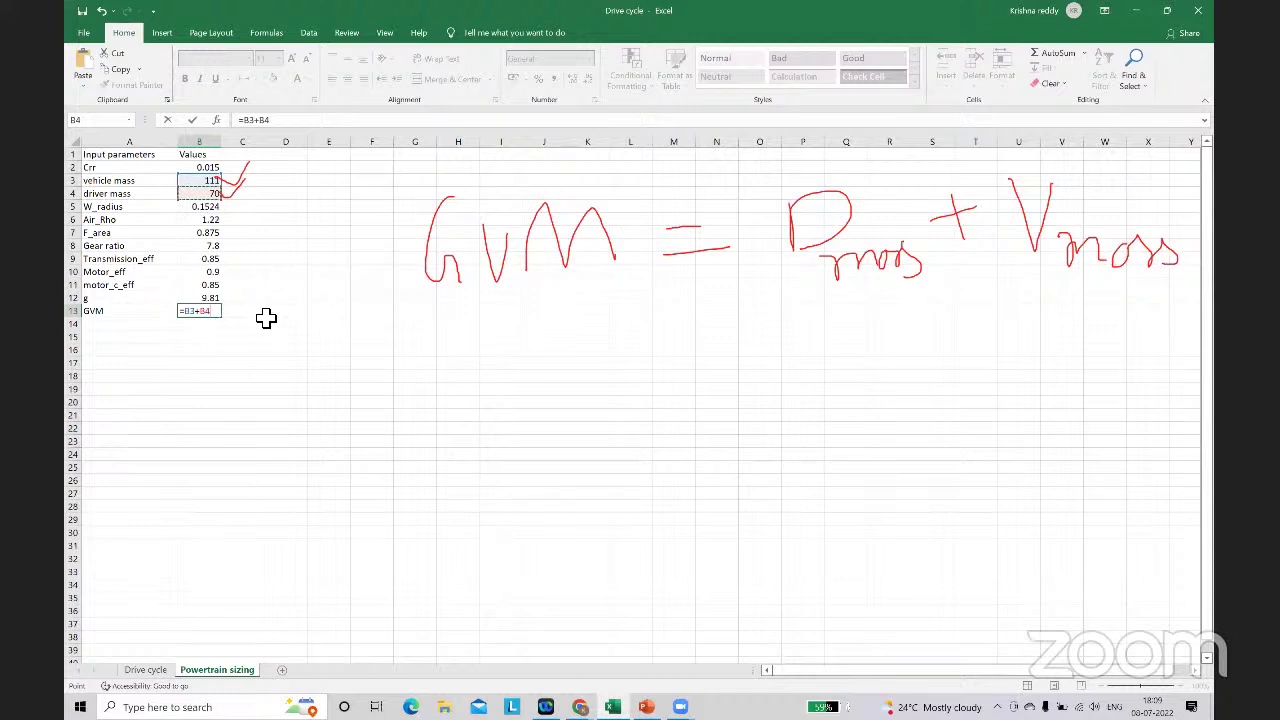
{"action": "key", "text": "Return"}
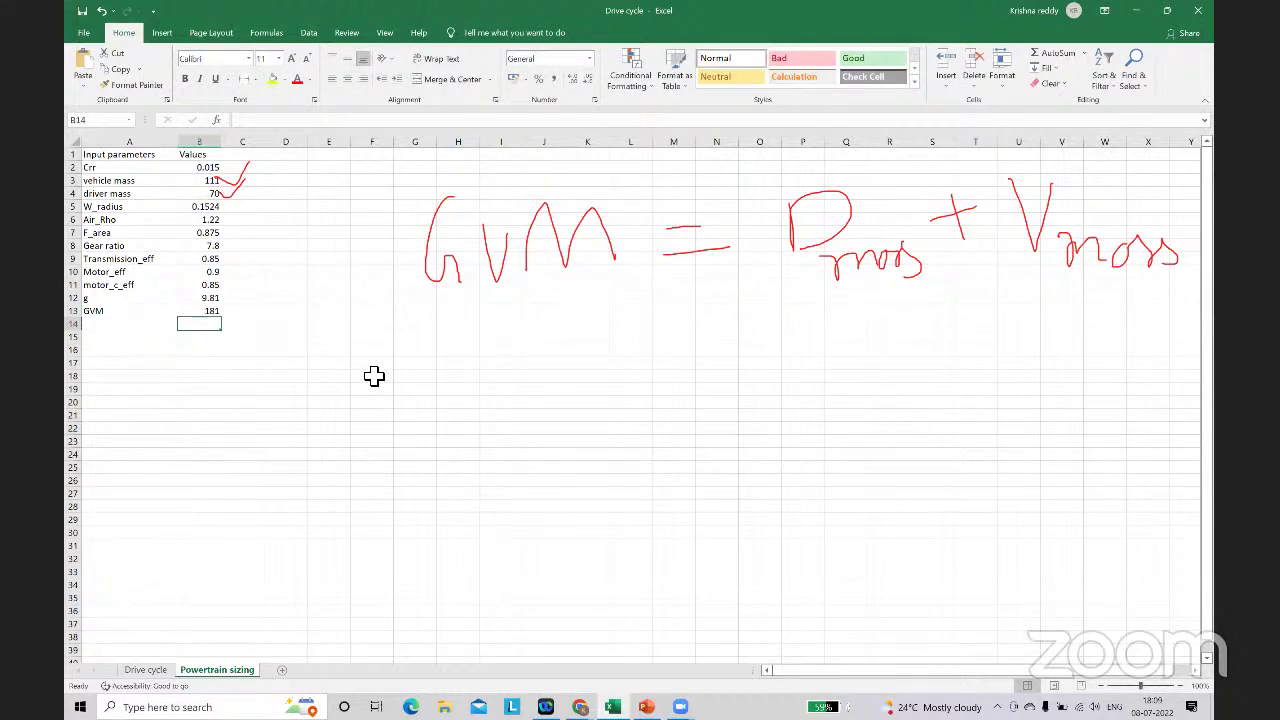
Step: Add the parameter name "GVW" in A14
{"action": "double_click", "coordinate": [127, 333]}
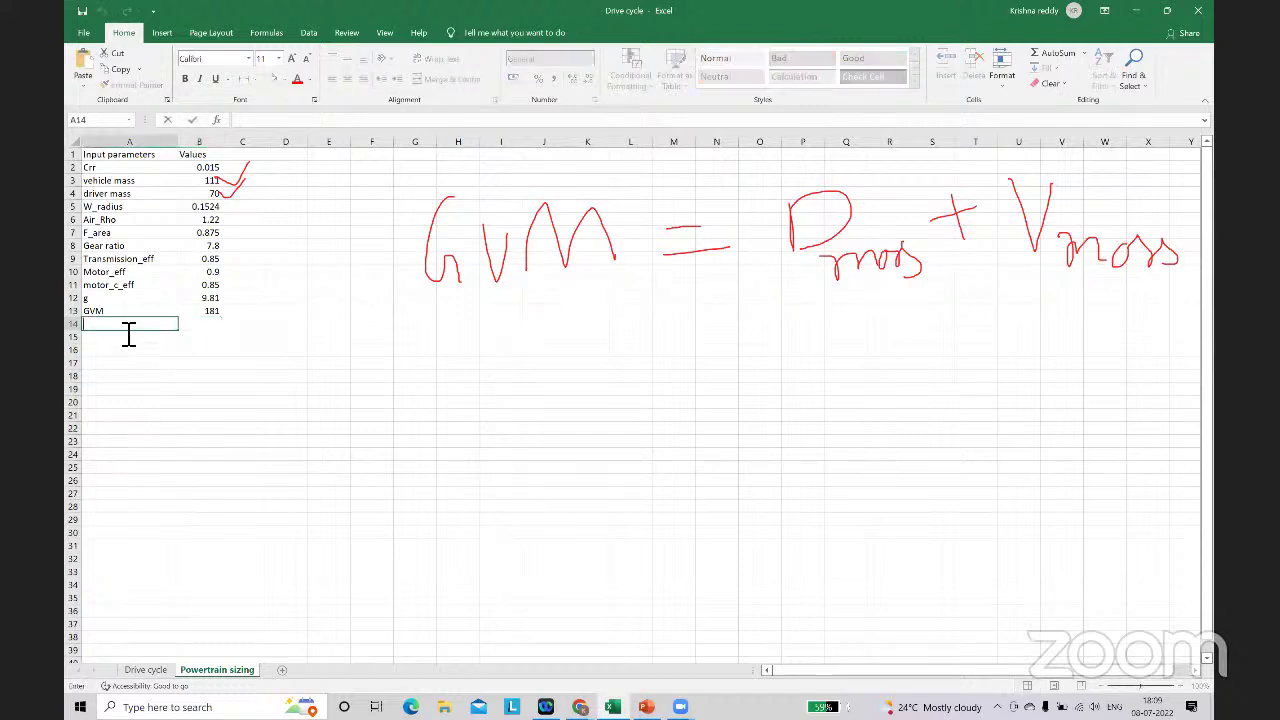
{"action": "type", "text": "GVW"}
{"action": "left_click", "coordinate": [458, 376]}
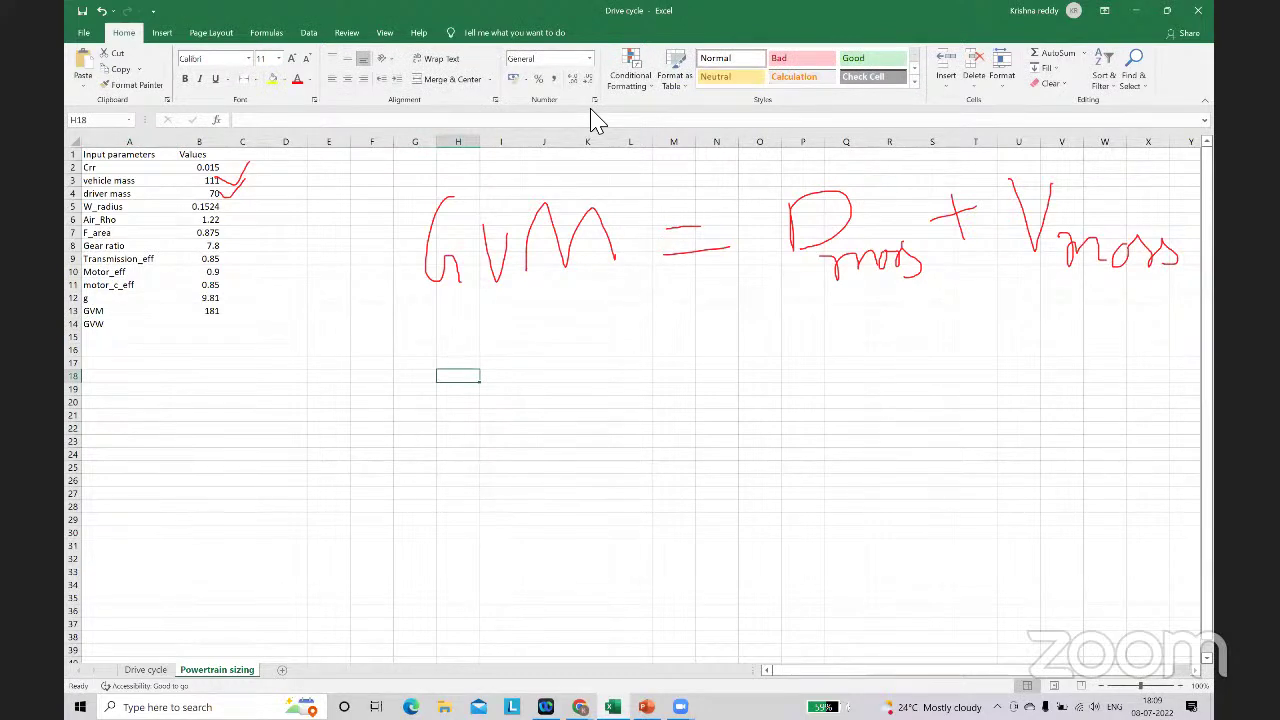
Step: Replace the handwritten annotation with "GVW = GVM x 9.81" and a second equals sign beneath it
{"action": "left_click_drag", "start_coordinate": [486, 230], "coordinate": [505, 337]}
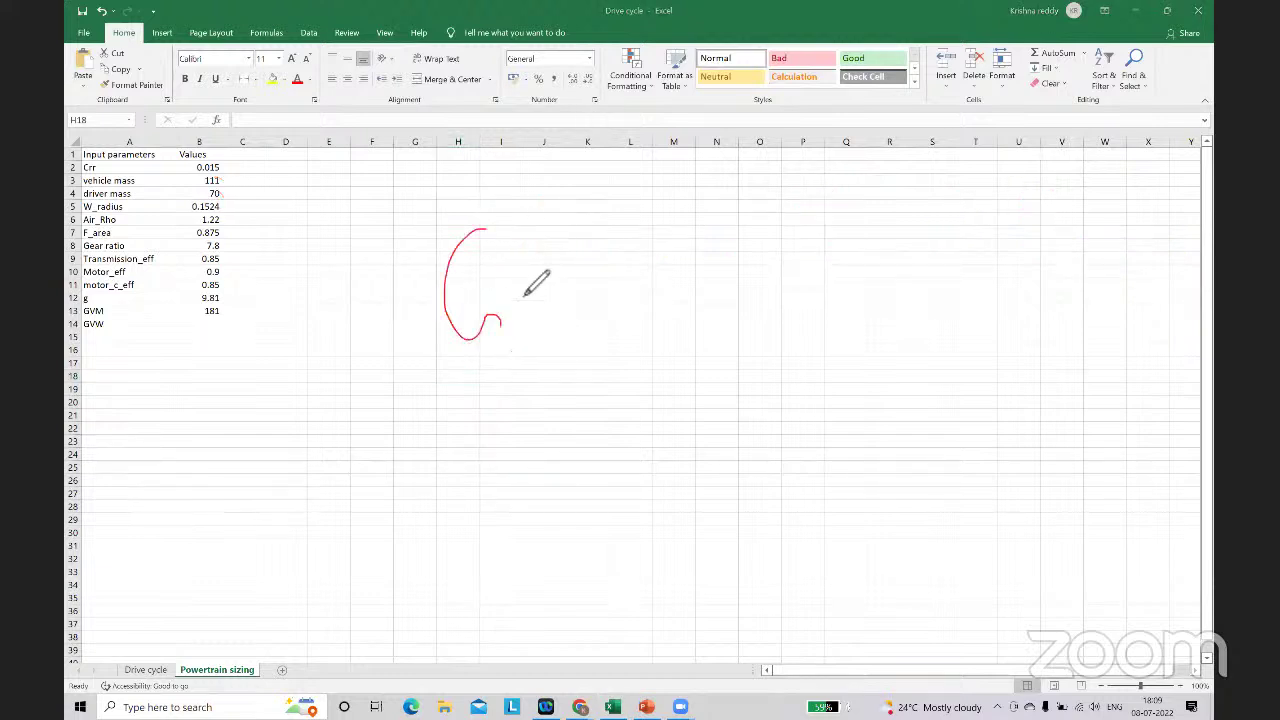
{"action": "mouse_move", "coordinate": [519, 276]}
{"action": "left_mouse_down"}
{"action": "mouse_move", "coordinate": [571, 250]}
{"action": "mouse_move", "coordinate": [607, 316]}
{"action": "mouse_move", "coordinate": [644, 265]}
{"action": "mouse_move", "coordinate": [736, 266]}
{"action": "left_mouse_up"}
{"action": "left_click_drag", "start_coordinate": [684, 295], "coordinate": [738, 295]}
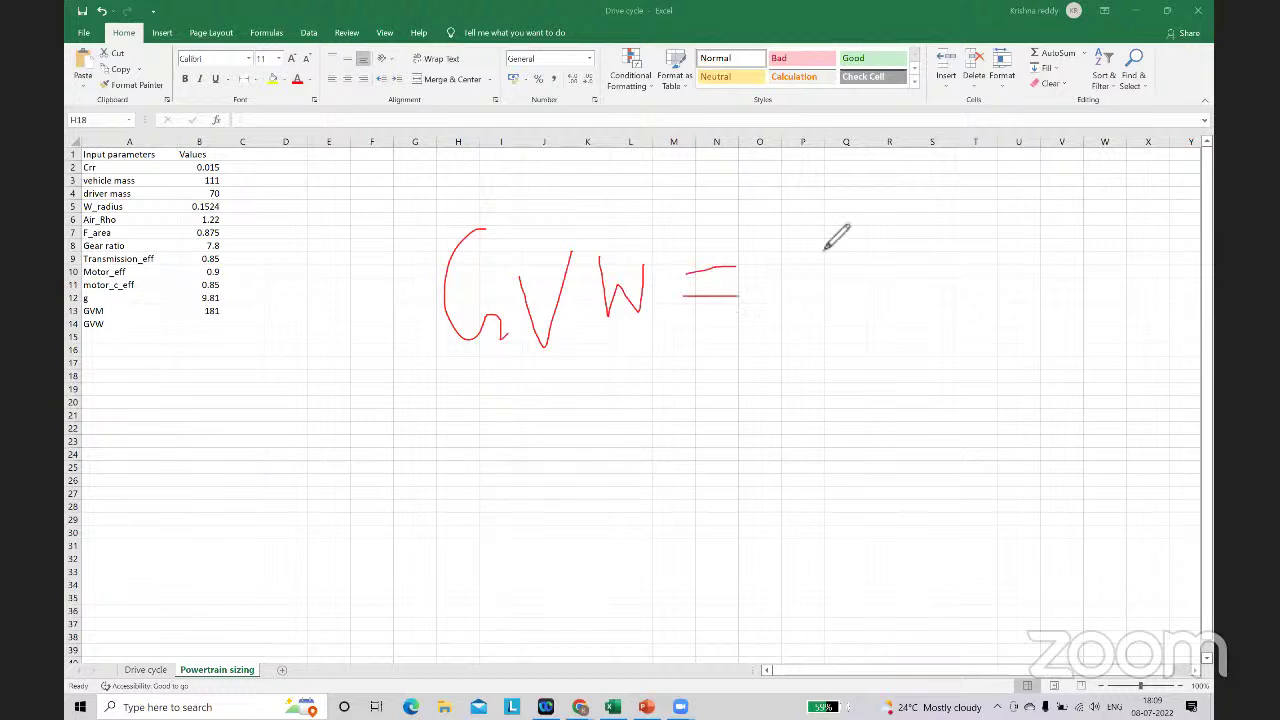
{"action": "left_click_drag", "start_coordinate": [822, 232], "coordinate": [864, 298]}
{"action": "left_click_drag", "start_coordinate": [886, 235], "coordinate": [920, 232]}
{"action": "left_click_drag", "start_coordinate": [932, 298], "coordinate": [1002, 288]}
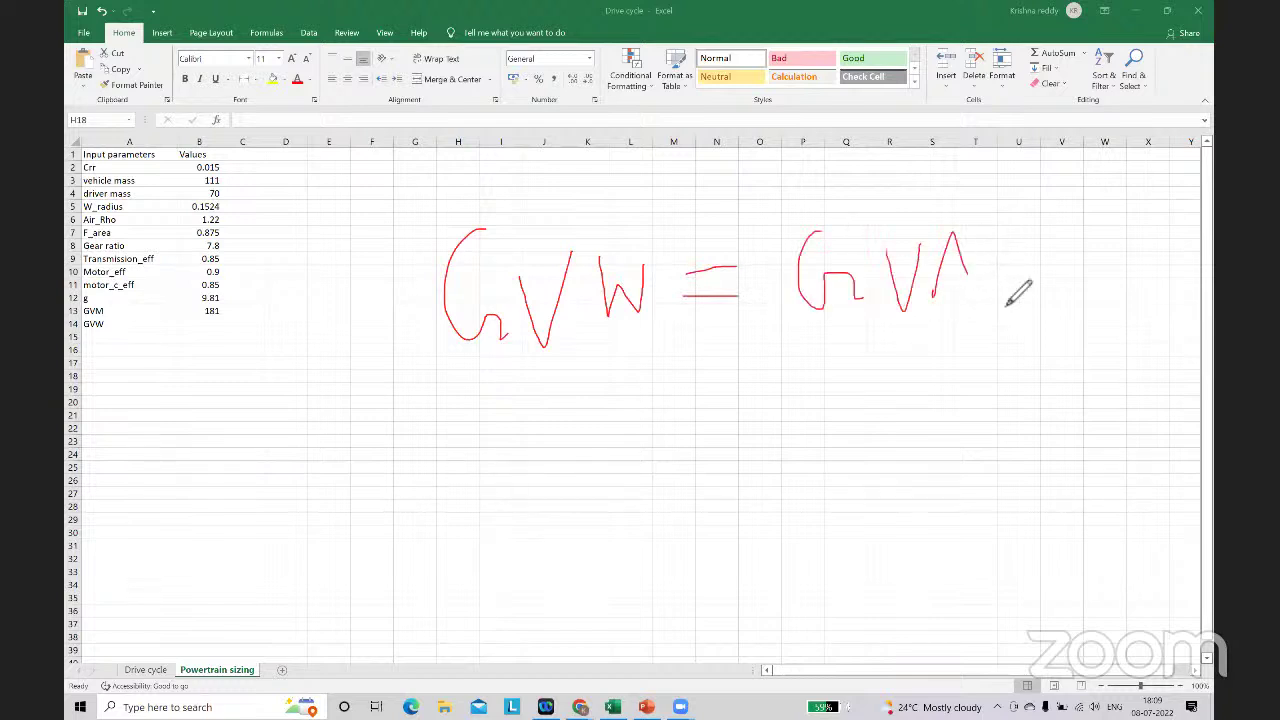
{"action": "left_click_drag", "start_coordinate": [1055, 230], "coordinate": [1030, 290]}
{"action": "left_click_drag", "start_coordinate": [1028, 245], "coordinate": [1068, 288]}
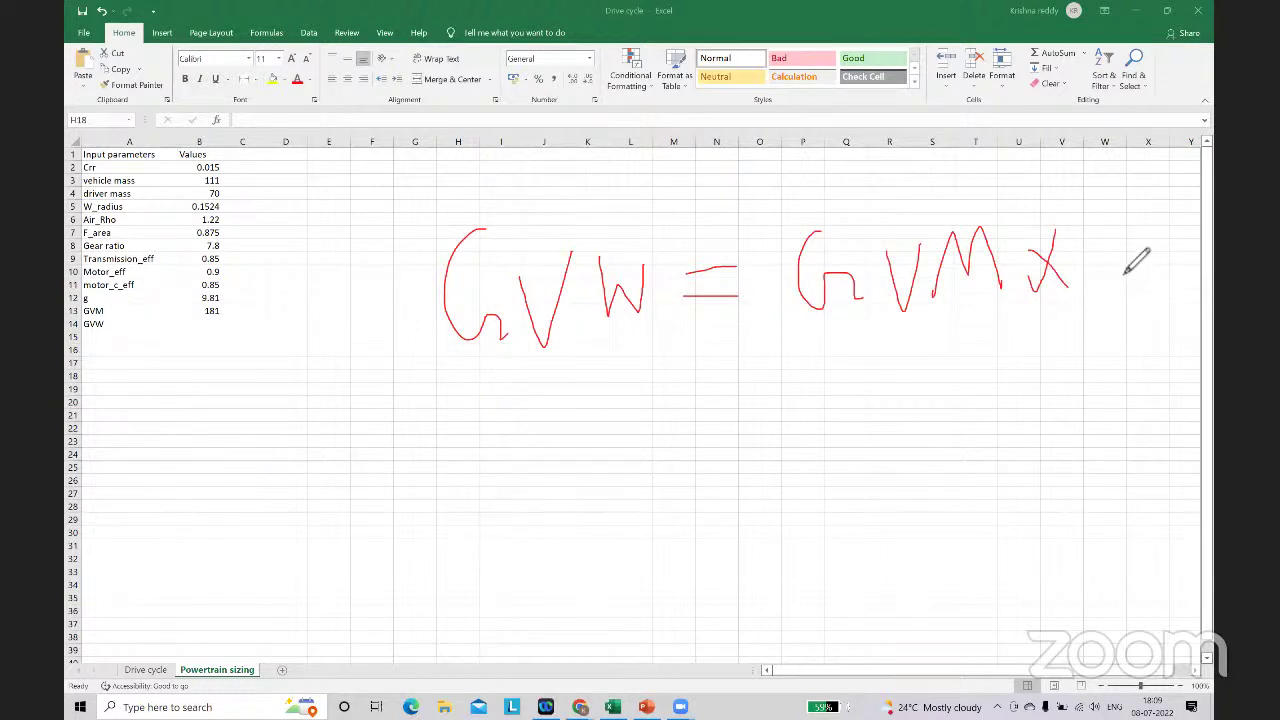
{"action": "left_click_drag", "start_coordinate": [1138, 222], "coordinate": [1150, 292]}
{"action": "left_click", "coordinate": [1165, 265]}
{"action": "mouse_move", "coordinate": [1188, 230]}
{"action": "left_mouse_down"}
{"action": "mouse_move", "coordinate": [1172, 272]}
{"action": "mouse_move", "coordinate": [1184, 232]}
{"action": "mouse_move", "coordinate": [1198, 268]}
{"action": "left_mouse_up"}
{"action": "left_click_drag", "start_coordinate": [690, 382], "coordinate": [746, 368]}
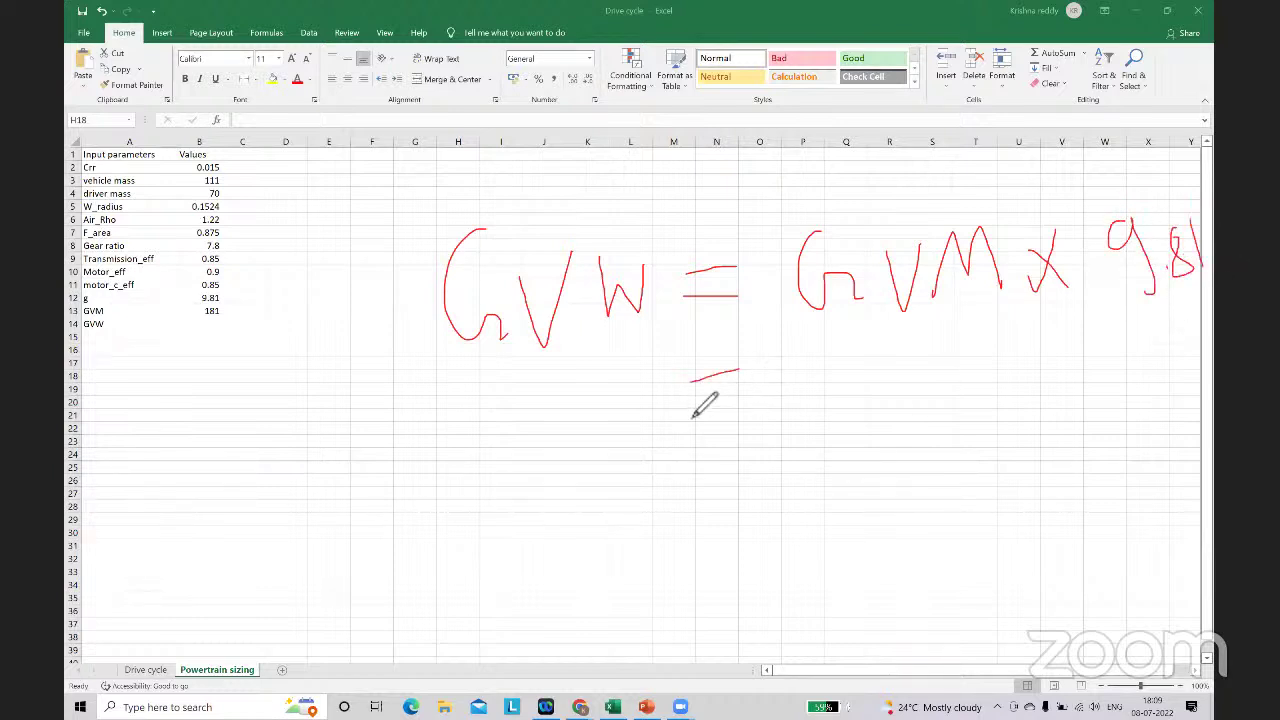
{"action": "left_click_drag", "start_coordinate": [686, 399], "coordinate": [744, 388]}
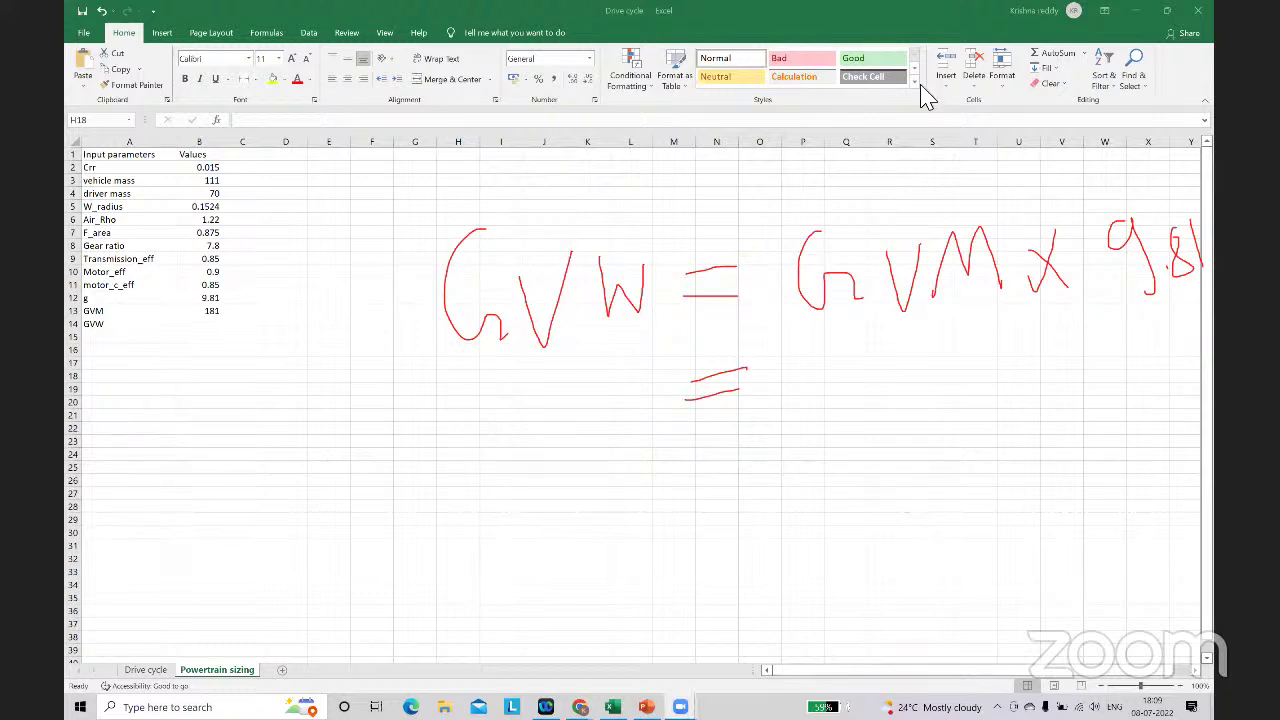
Step: Calculate the GVW in B14 with the formula =B13*B12
{"action": "double_click", "coordinate": [214, 328]}
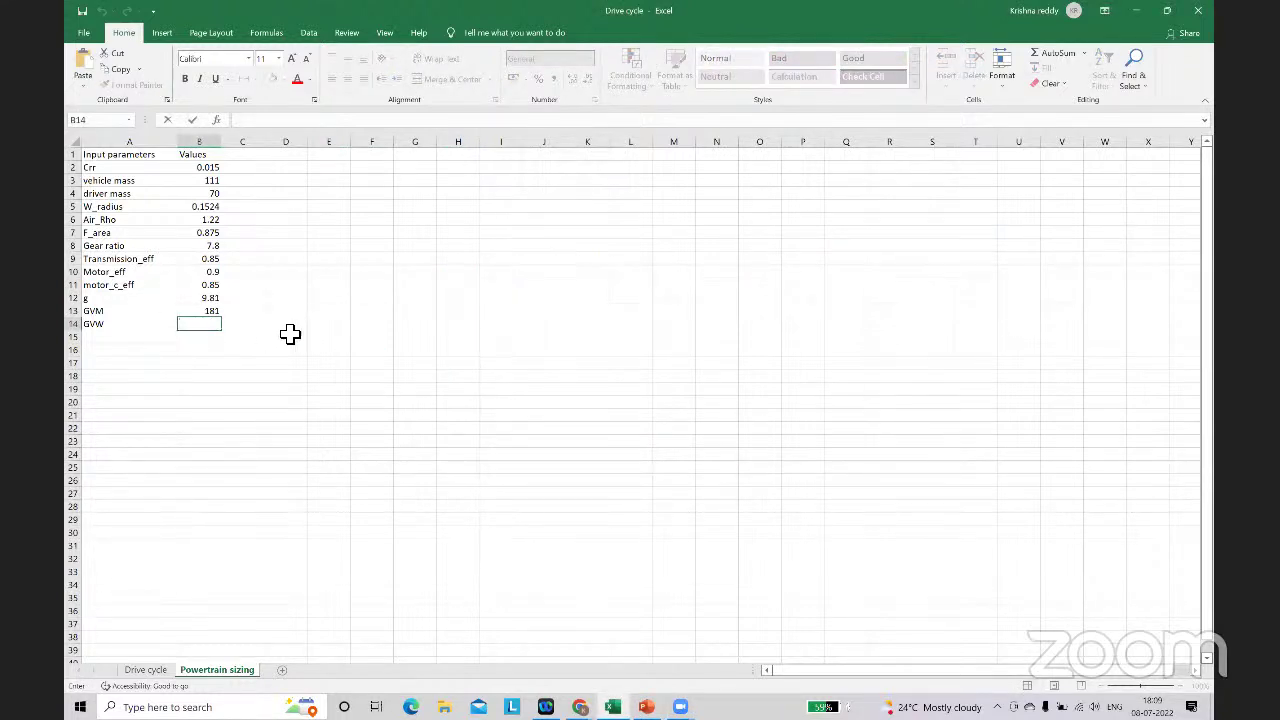
{"action": "type", "text": "="}
{"action": "left_click", "coordinate": [200, 311]}
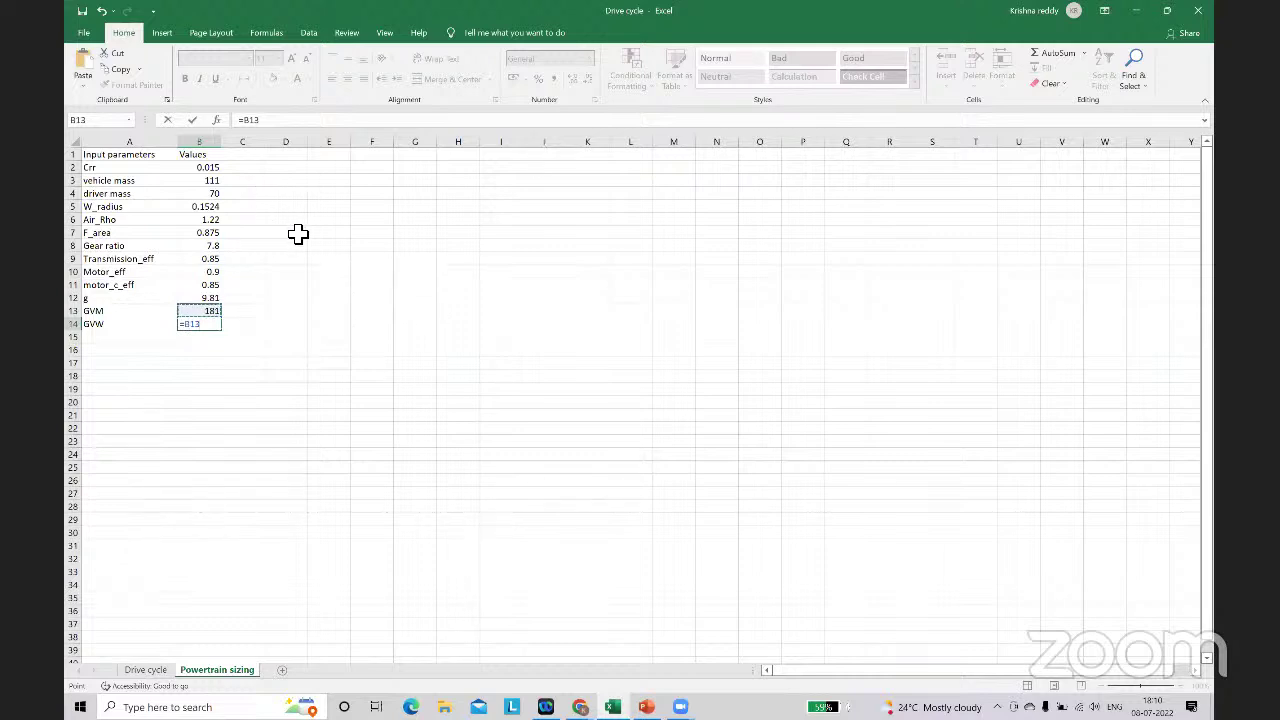
{"action": "type", "text": "*"}
{"action": "key", "text": "Up"}
{"action": "key", "text": "Up"}
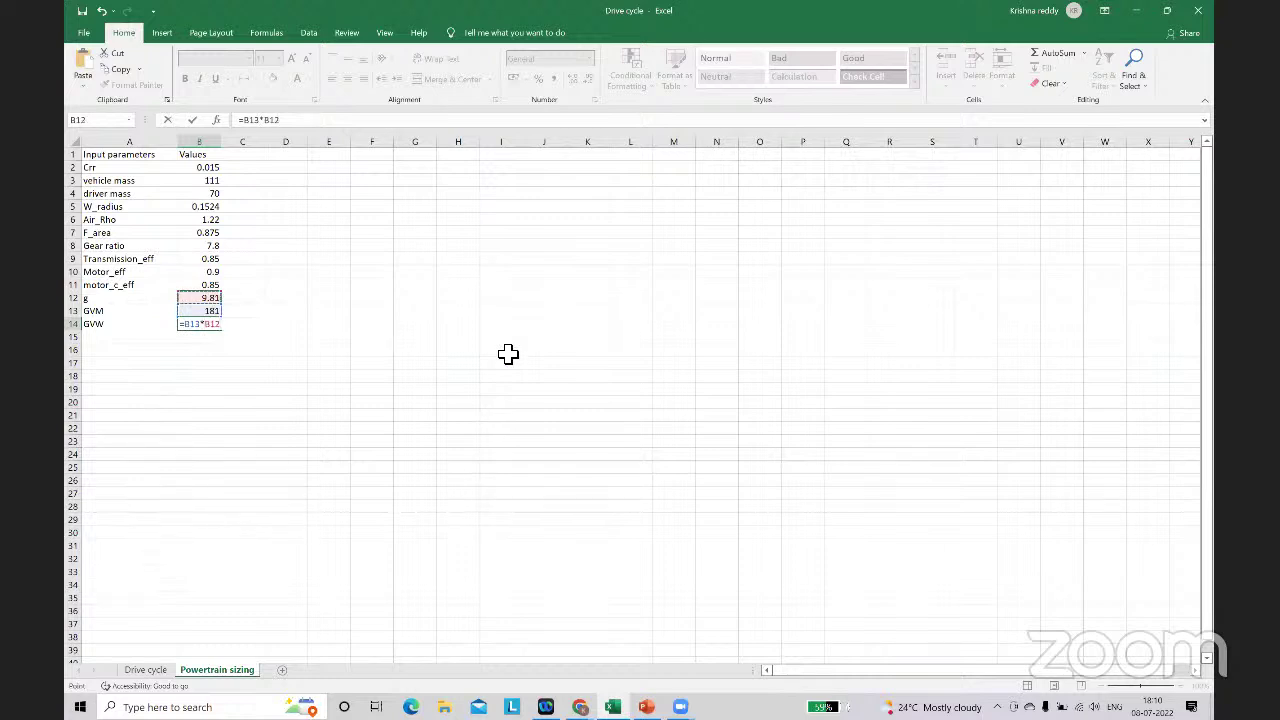
{"action": "key", "text": "Return"}
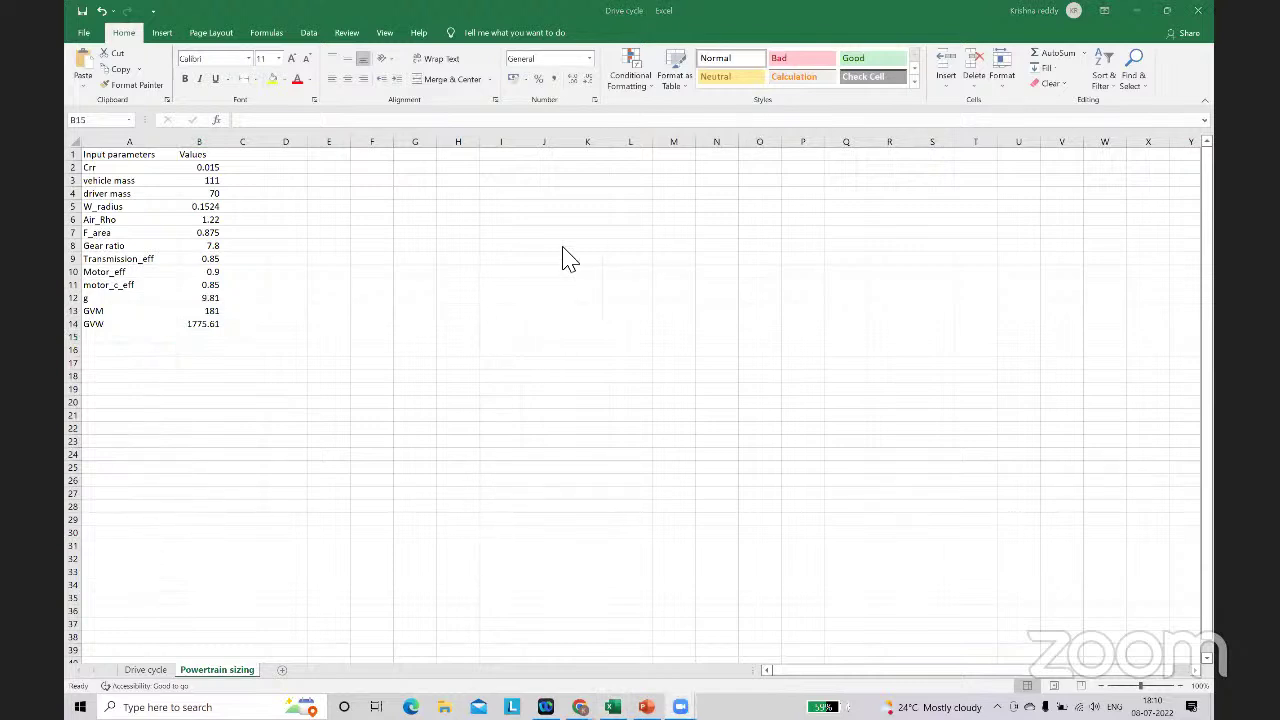
Step: Widen column C and enter the heading "Units" in C1
{"action": "left_click_drag", "start_coordinate": [270, 143], "coordinate": [293, 145]}
{"action": "left_click", "coordinate": [257, 155]}
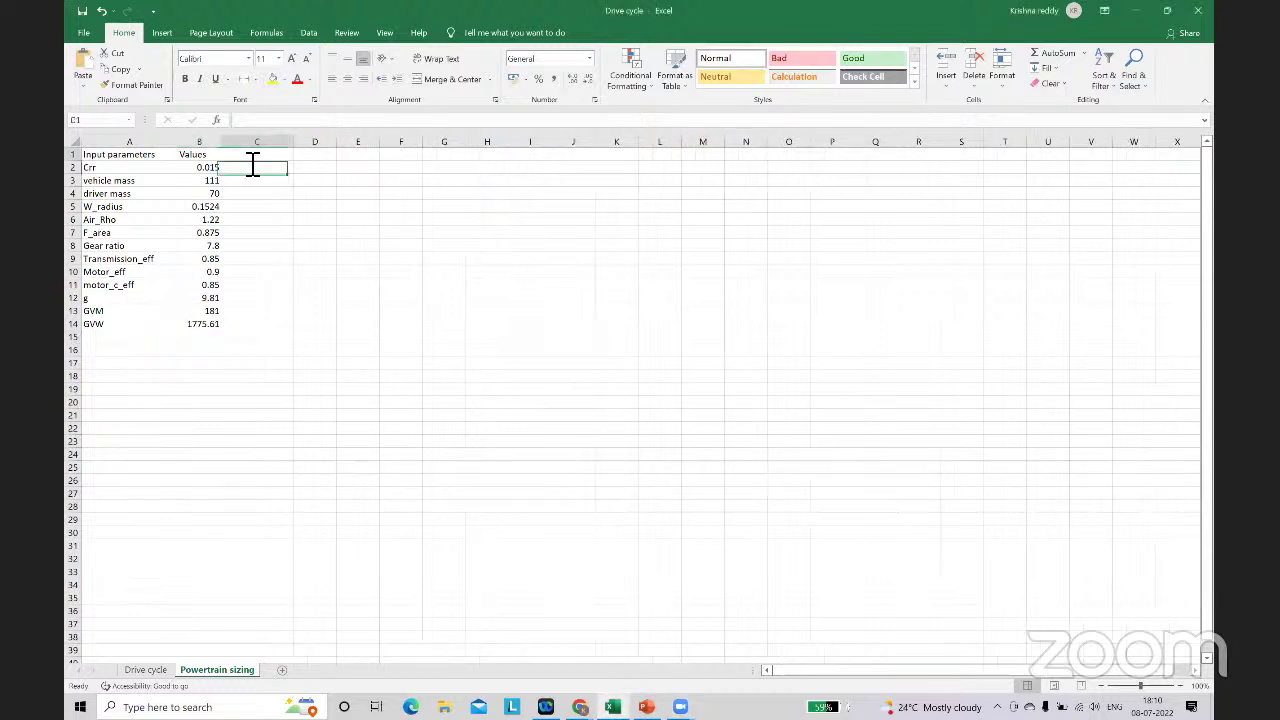
{"action": "type", "text": "Units"}
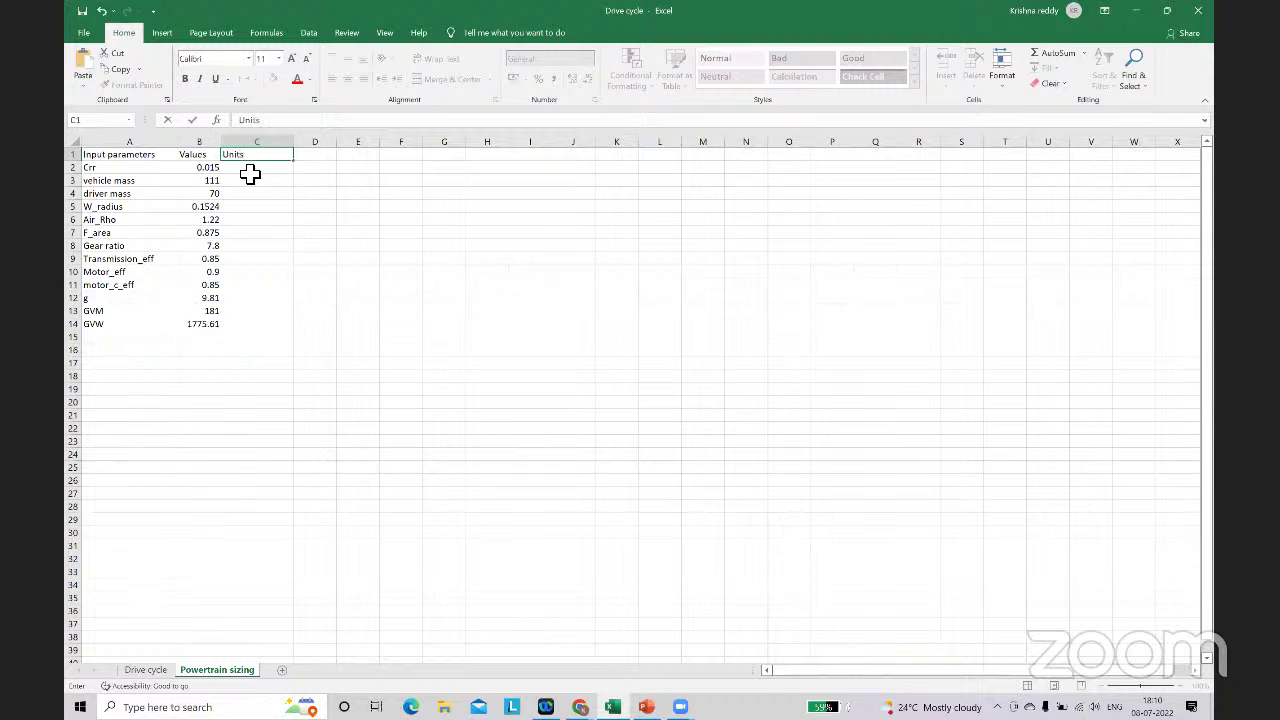
{"action": "key", "text": "Return"}
Step: Try to enter a dash as the unit of Crr in C2
{"action": "type", "text": "="}
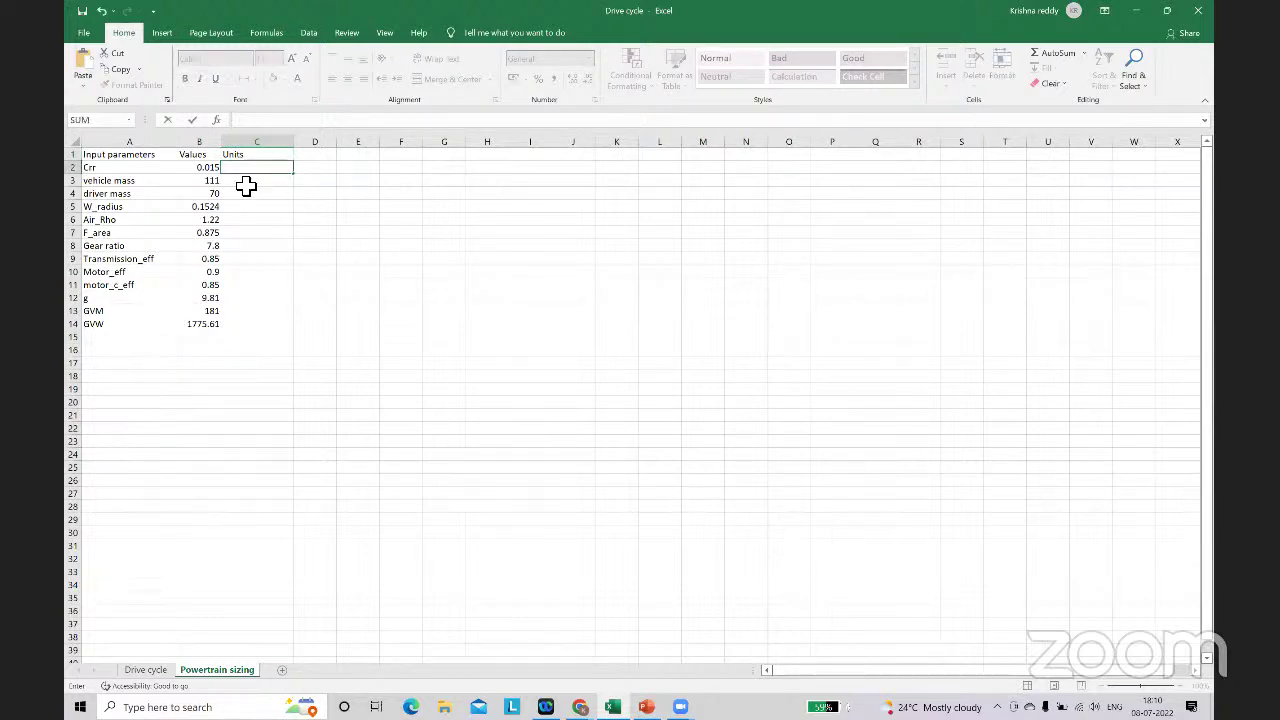
{"action": "left_click", "coordinate": [246, 186]}
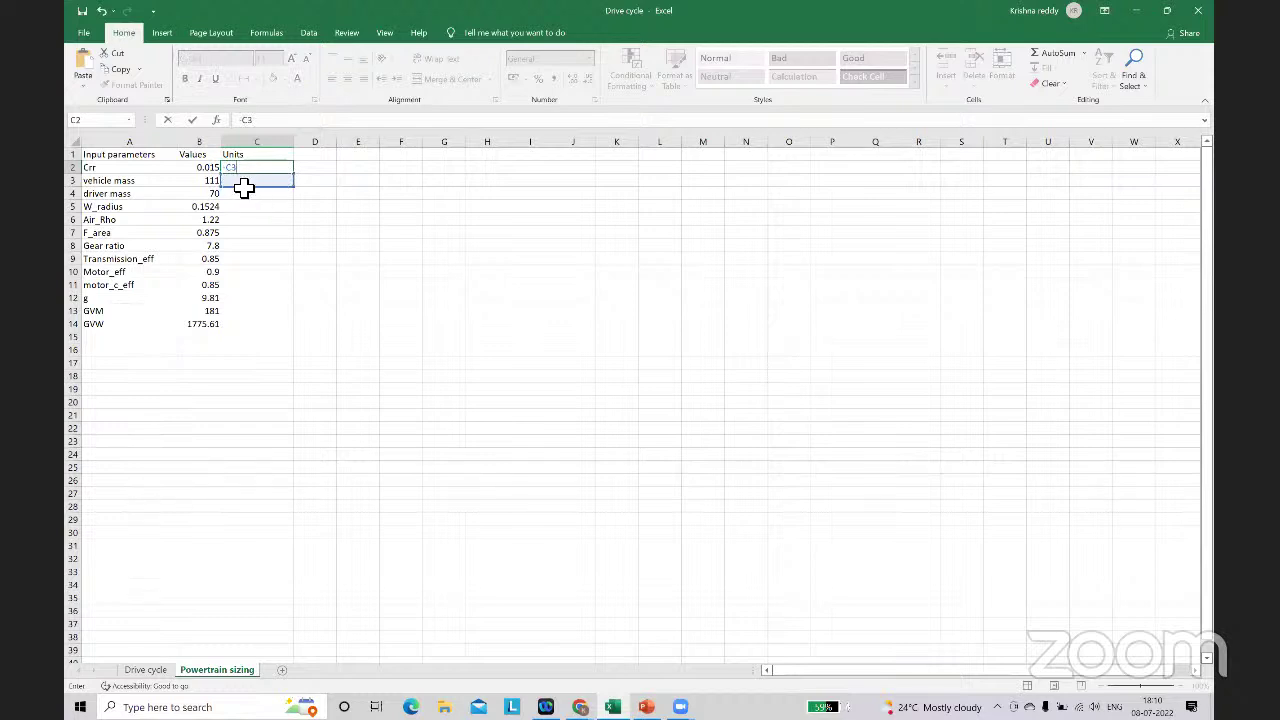
{"action": "key", "text": "Return"}
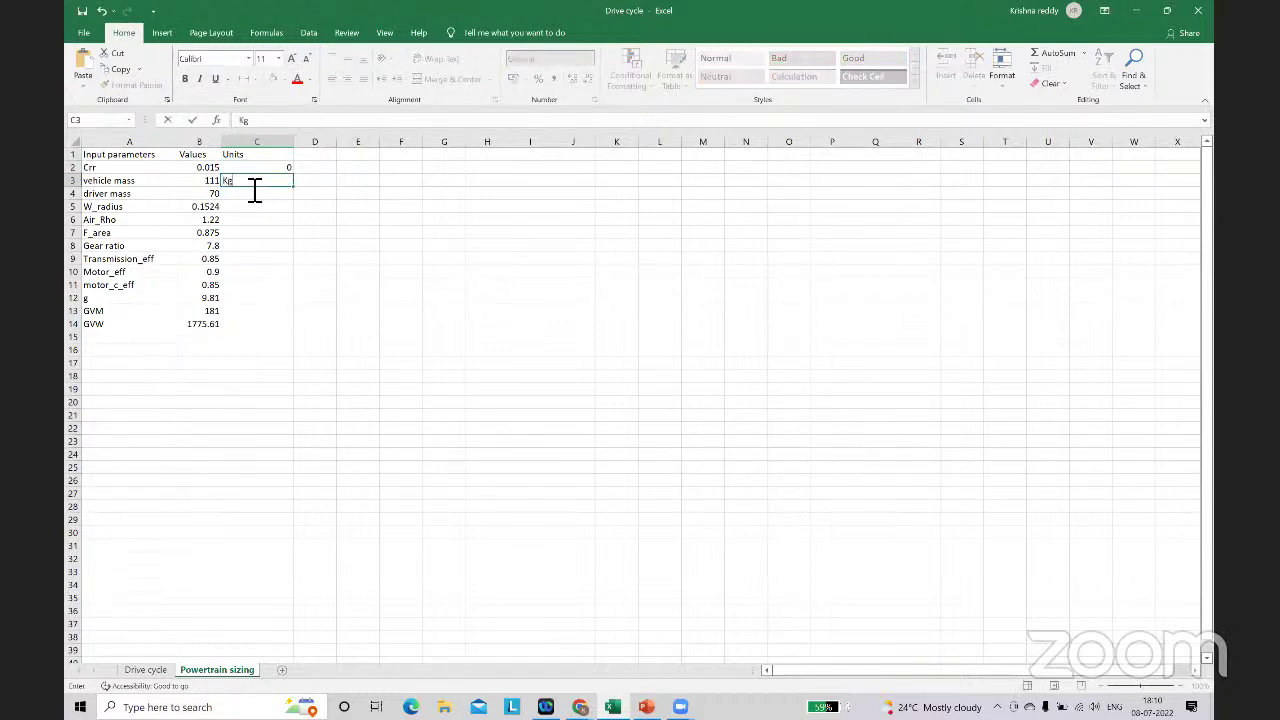
Step: Enter the unit "Kg" for the vehicle mass in C3 and the driver mass in C4
{"action": "type", "text": "Kg"}
{"action": "key", "text": "Return"}
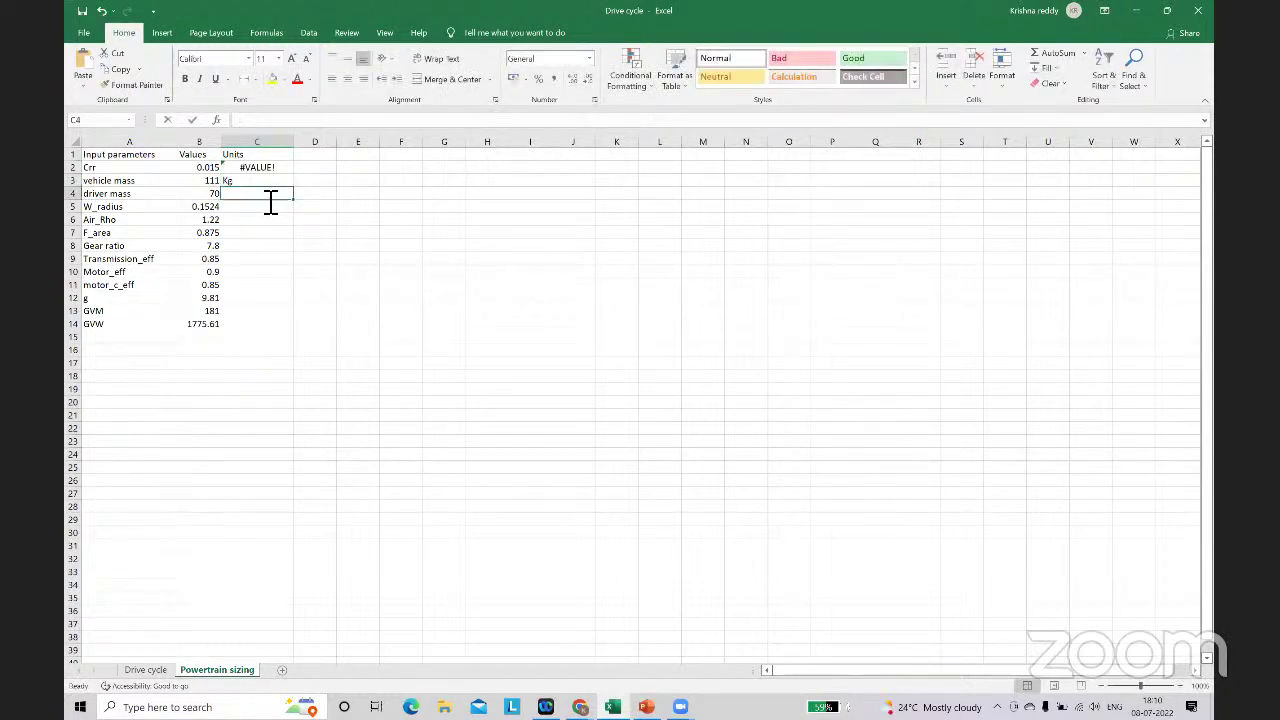
{"action": "double_click", "coordinate": [270, 201]}
{"action": "type", "text": "Kg"}
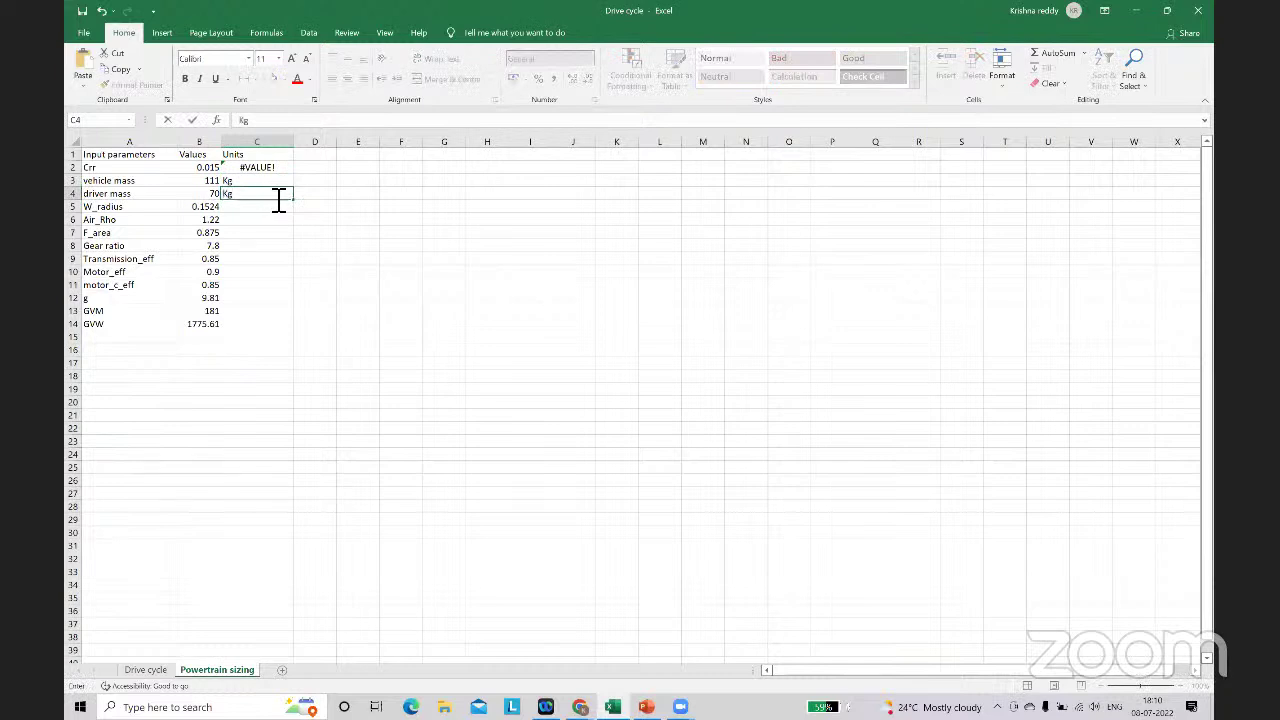
Step: Clear the faulty dash formula from the Crr unit cell C2
{"action": "left_click", "coordinate": [286, 168]}
{"action": "type", "text": "=-"}
{"action": "left_click", "coordinate": [295, 180]}
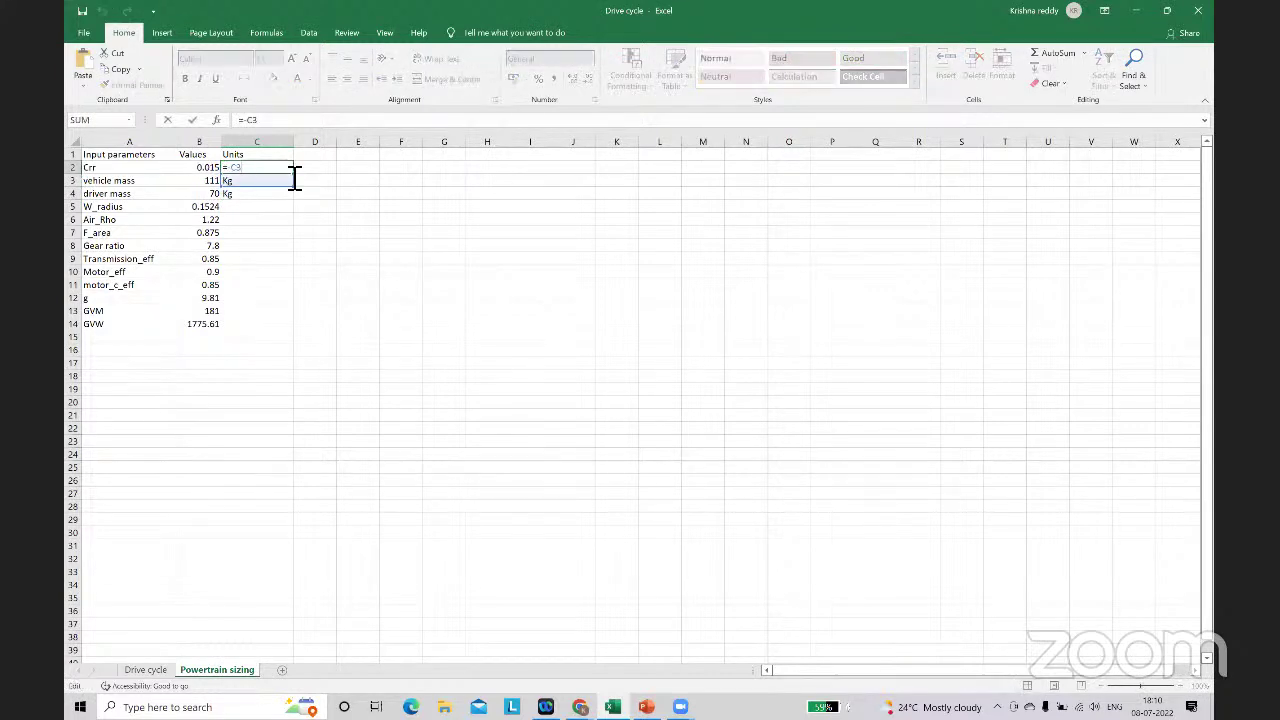
{"action": "key", "text": "BackSpace"}
{"action": "key", "text": "BackSpace"}
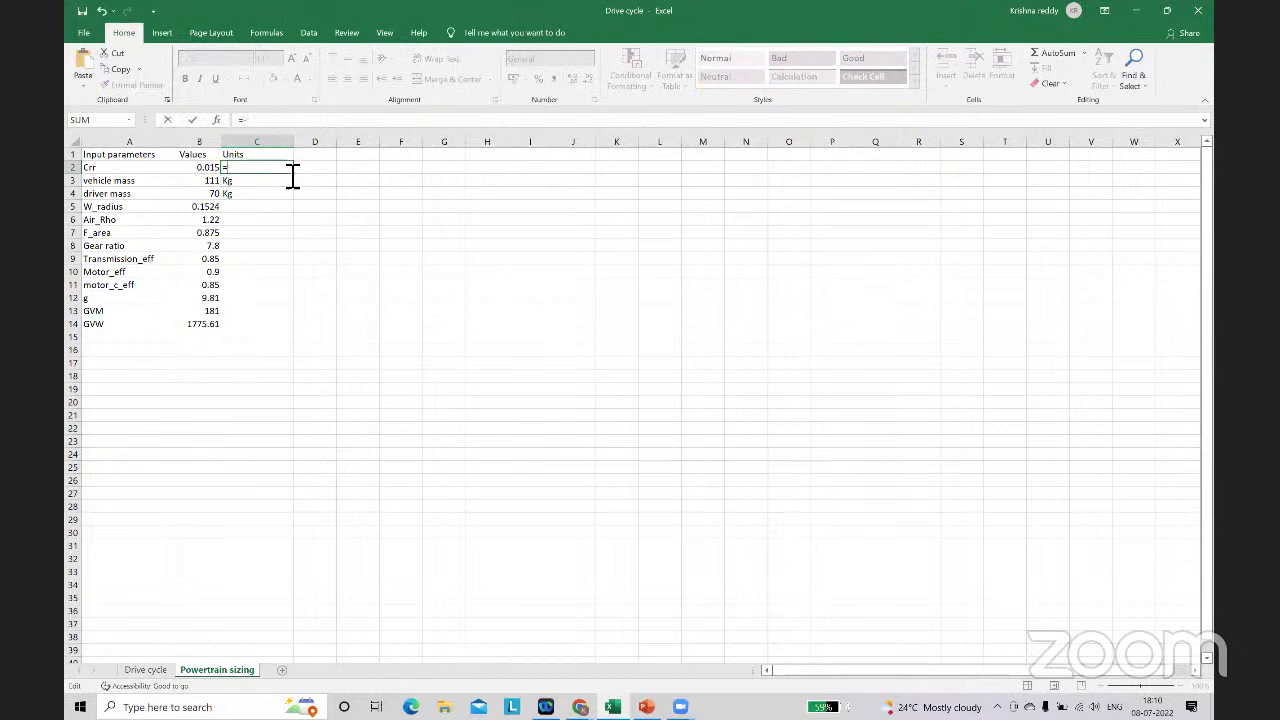
{"action": "key", "text": "Escape"}
{"action": "type", "text": "-"}
{"action": "left_click", "coordinate": [348, 221]}
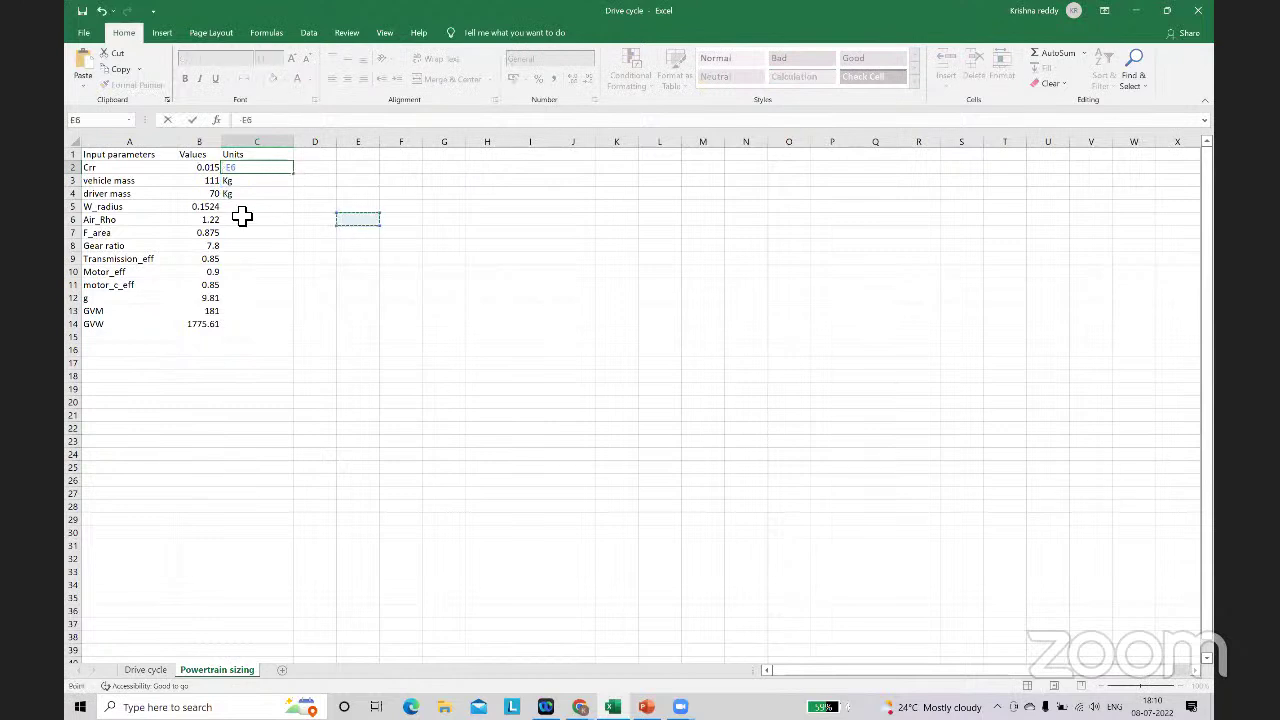
{"action": "key", "text": "BackSpace"}
{"action": "key", "text": "BackSpace"}
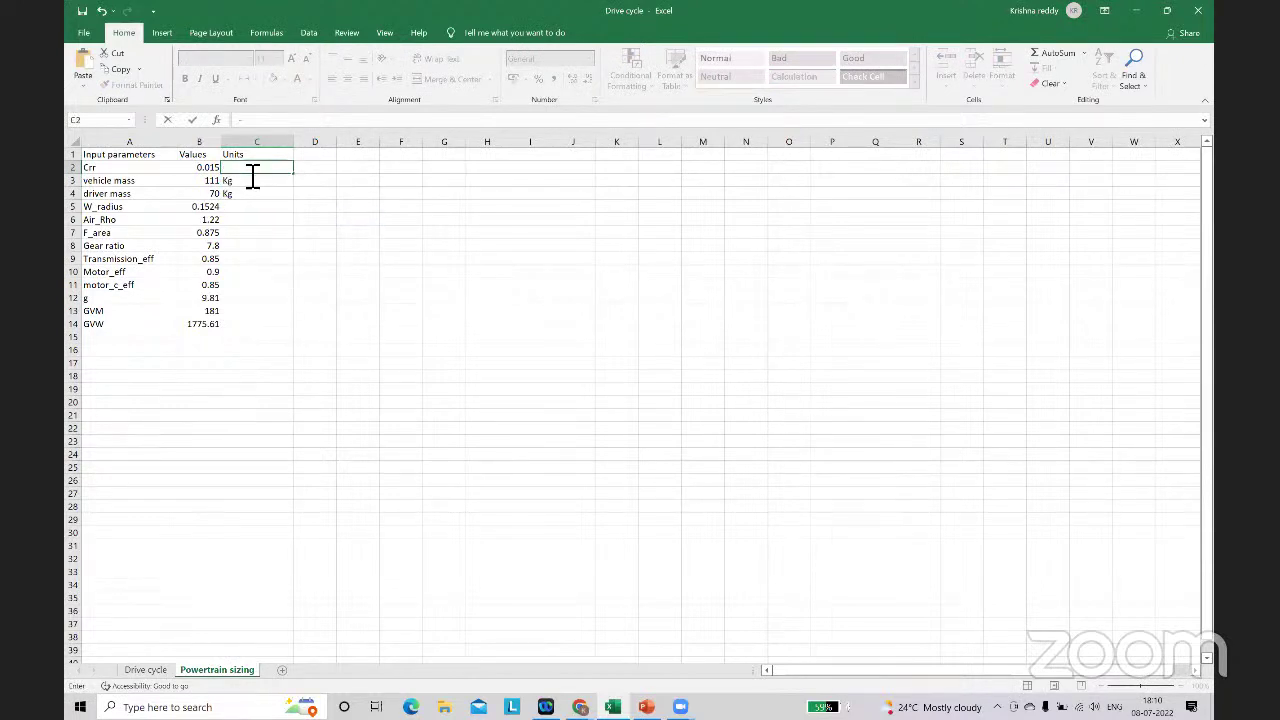
Step: Enter the units m for W_radius, kg/m^3 for Air_Rho and m^2 for F_area in C5:C7
{"action": "left_click", "coordinate": [236, 208]}
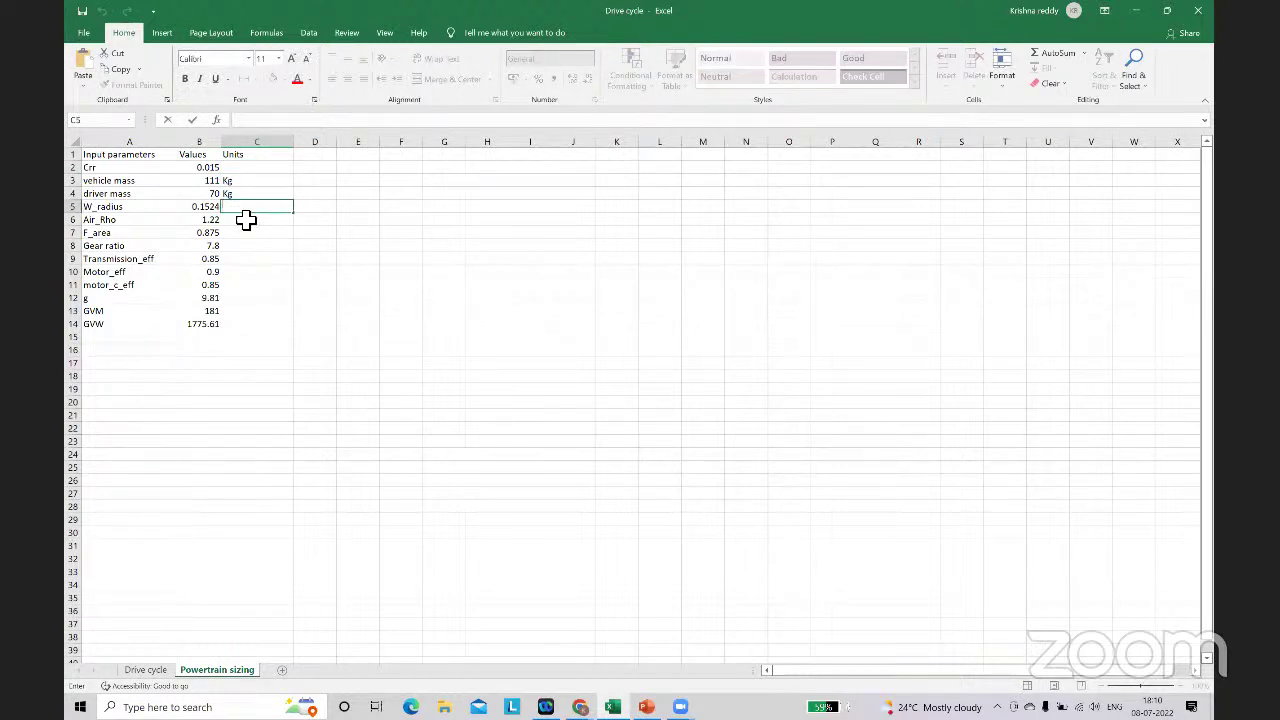
{"action": "type", "text": "m"}
{"action": "key", "text": "Return"}
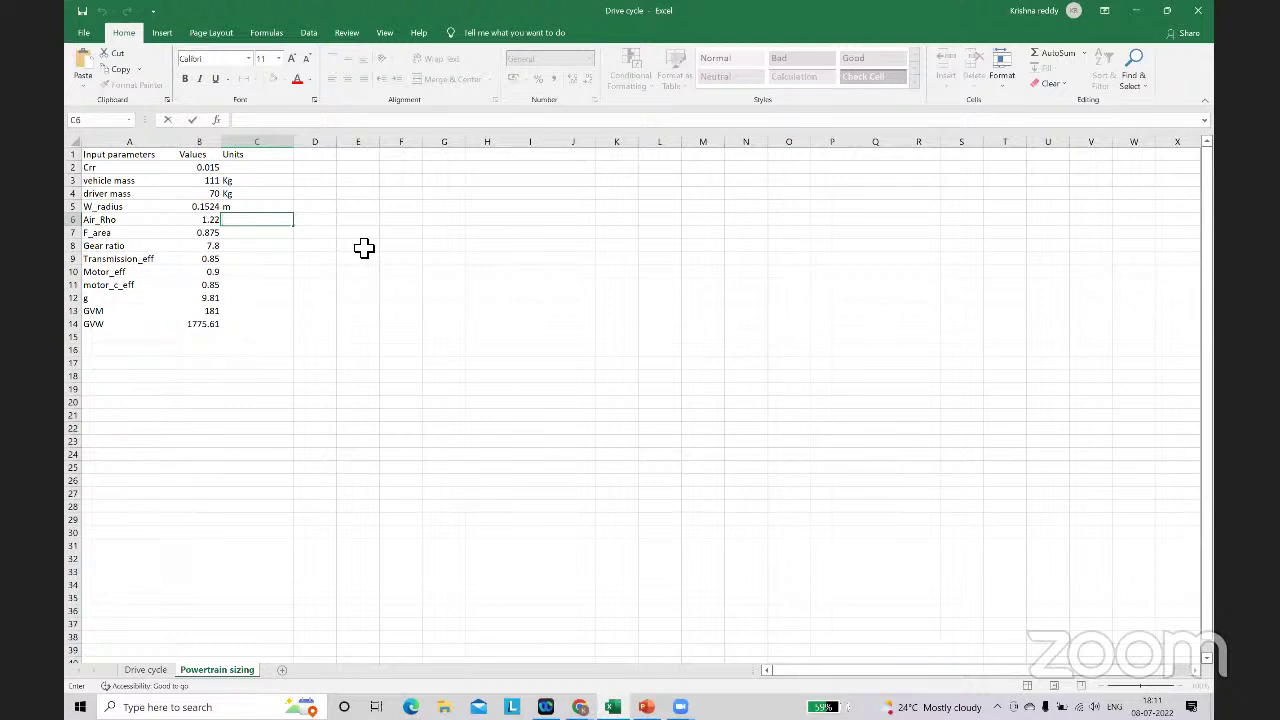
{"action": "type", "text": "kg/m^3"}
{"action": "left_click", "coordinate": [264, 241]}
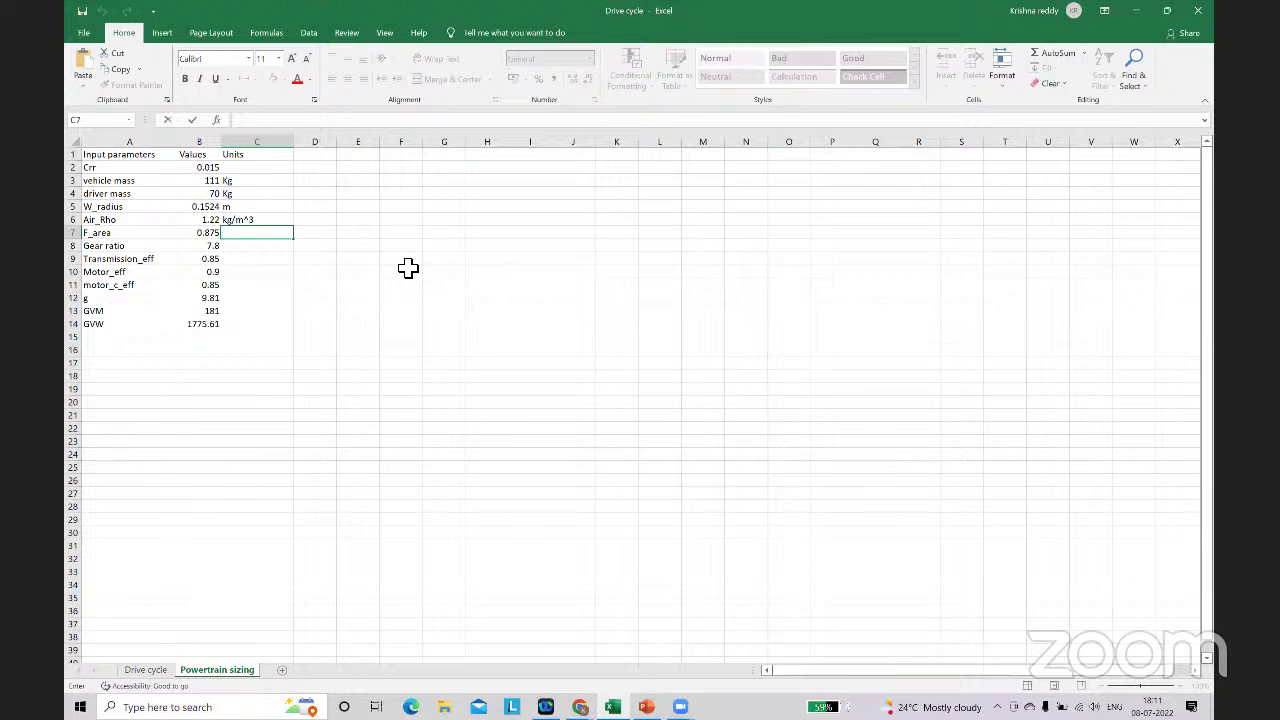
{"action": "type", "text": "m^2"}
{"action": "key", "text": "Return"}
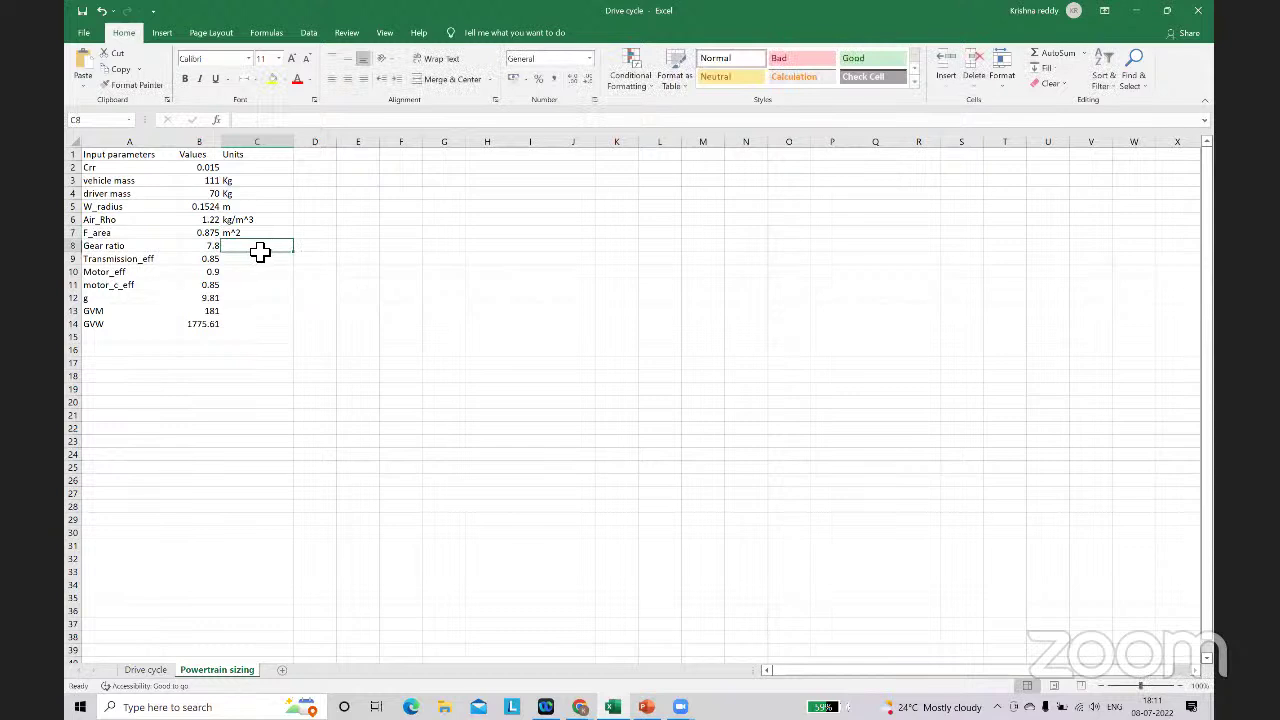
Step: Enter the unit "N/m^2" for g in C12, leaving the gear ratio and efficiency units blank
{"action": "double_click", "coordinate": [255, 260]}
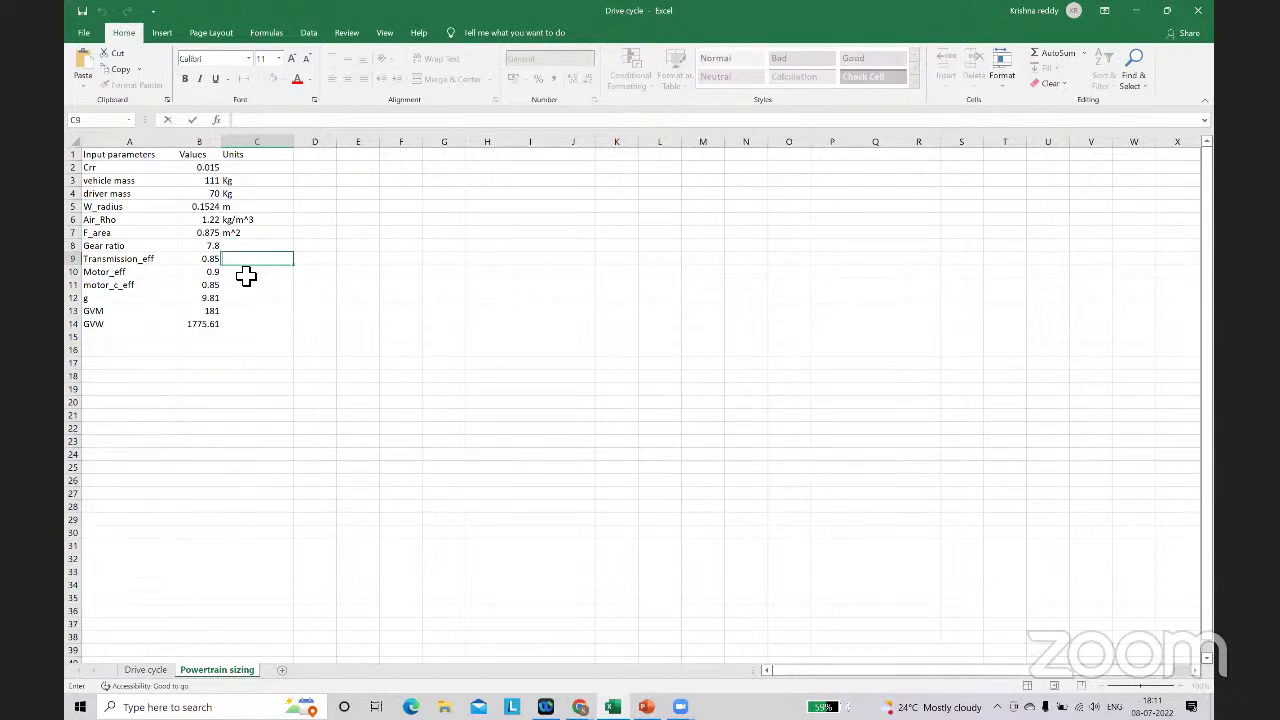
{"action": "left_click", "coordinate": [251, 277]}
{"action": "double_click", "coordinate": [246, 289]}
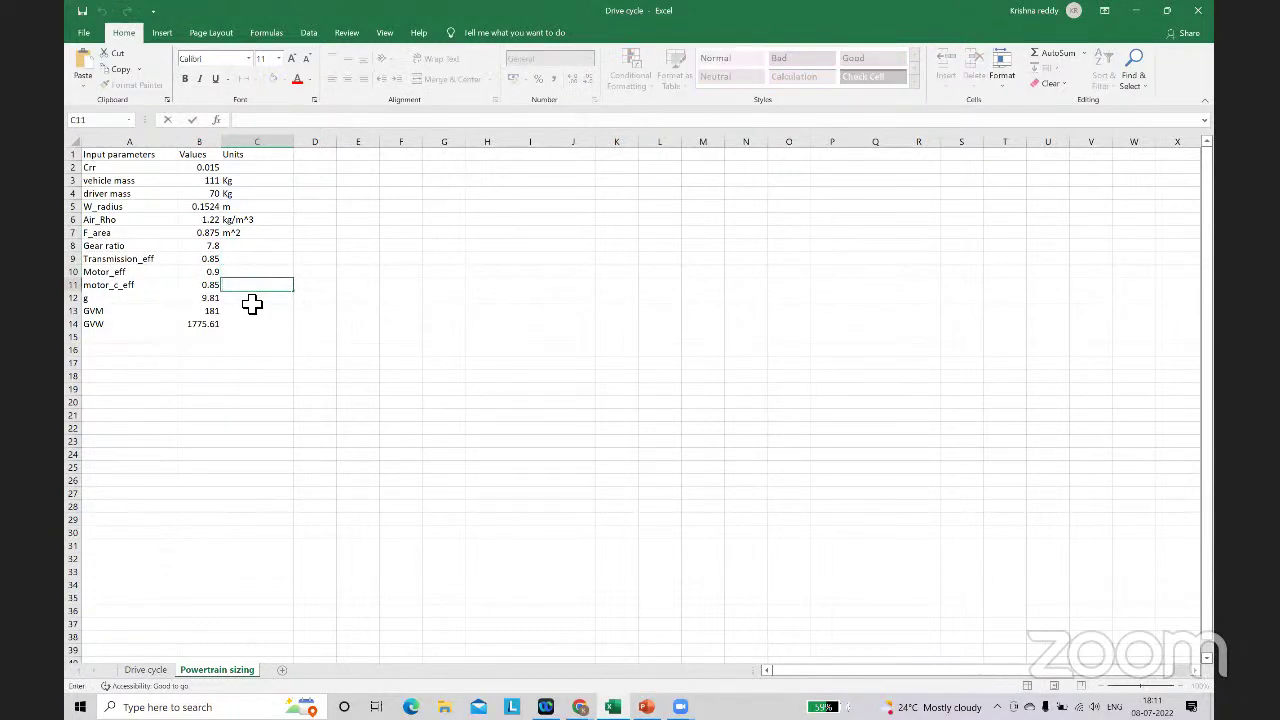
{"action": "left_click", "coordinate": [257, 305]}
{"action": "double_click", "coordinate": [257, 306]}
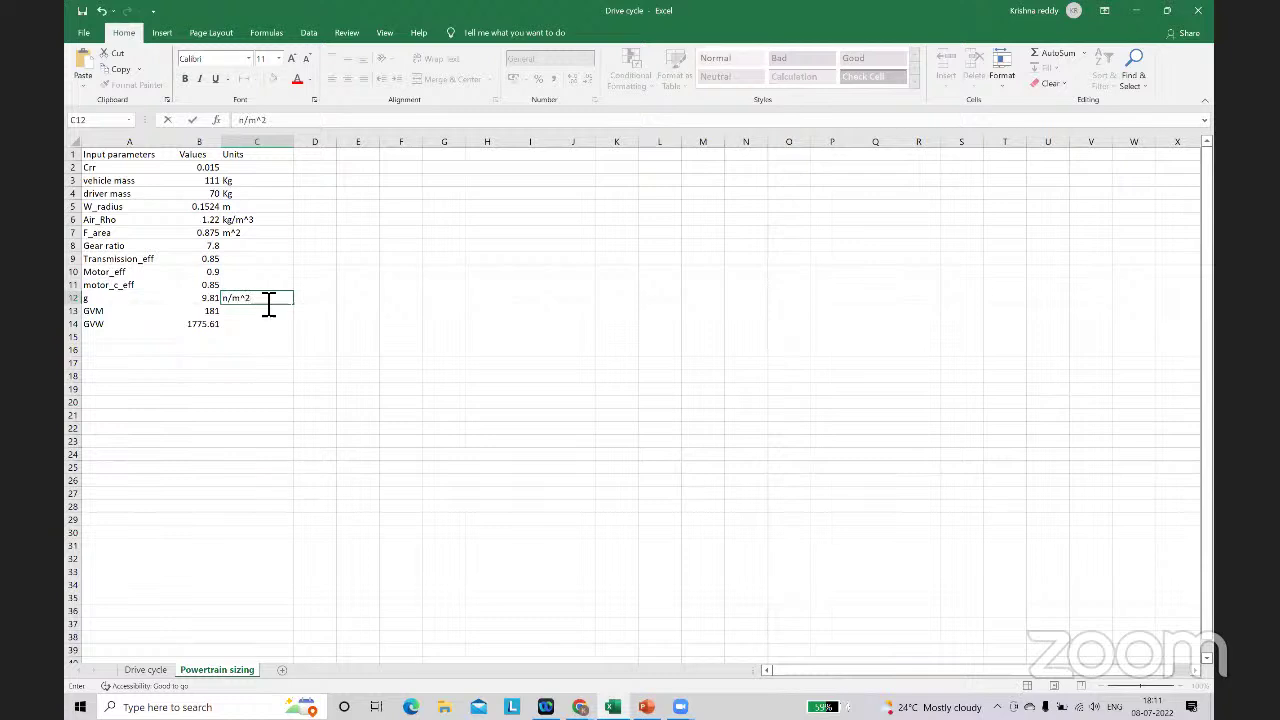
{"action": "left_click", "coordinate": [245, 336]}
{"action": "double_click", "coordinate": [231, 298]}
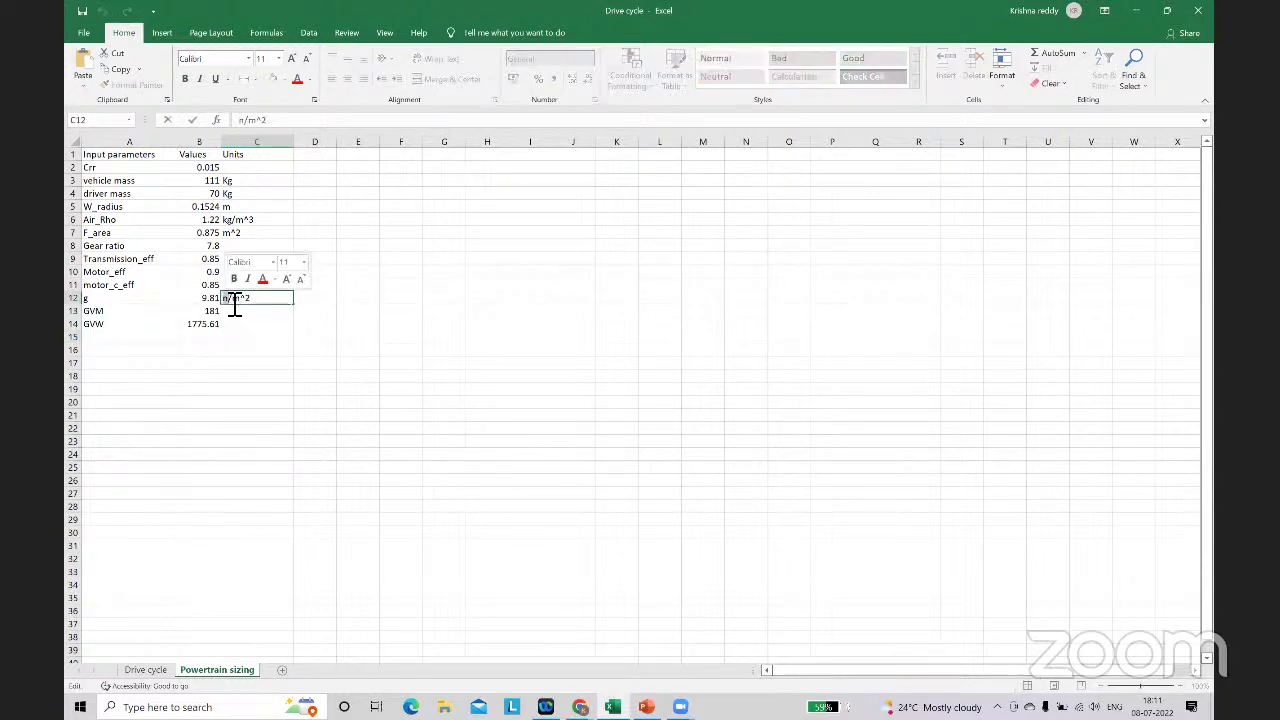
{"action": "key", "text": "BackSpace"}
{"action": "type", "text": "N"}
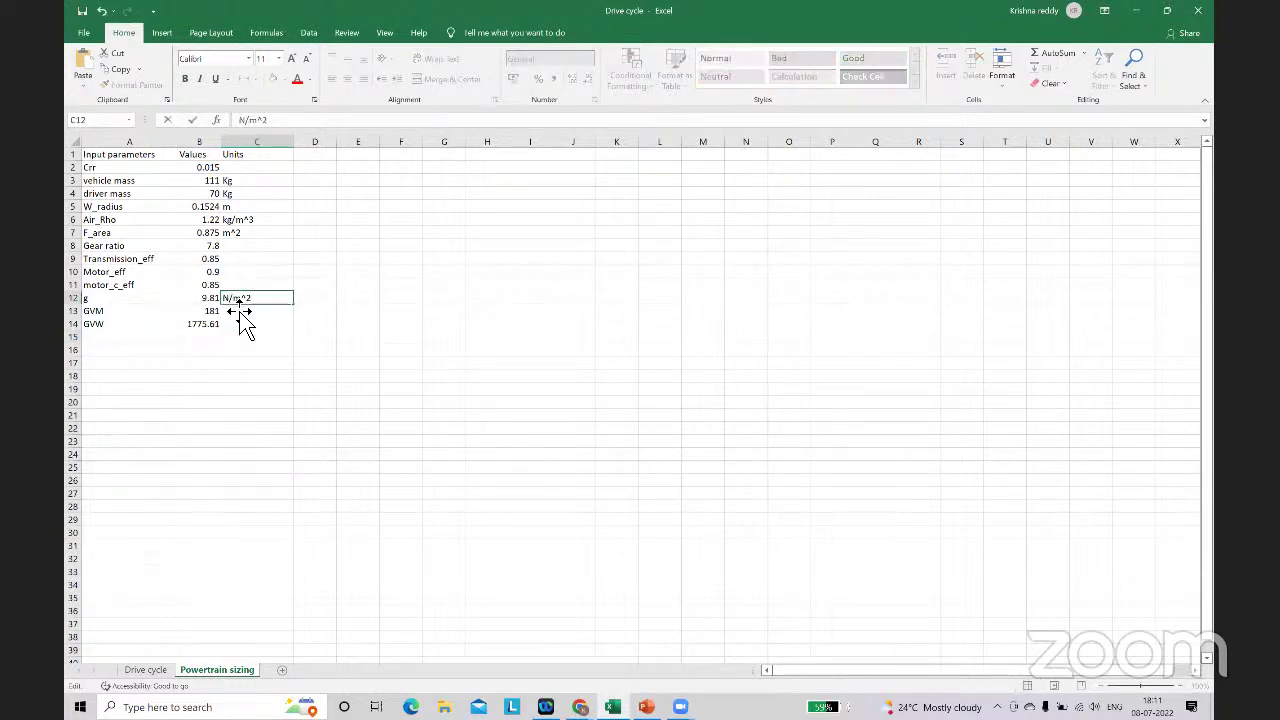
{"action": "key", "text": "Return"}
Step: Enter the unit "Kg" for GVM in C13 and "N" for GVW in C14
{"action": "double_click", "coordinate": [256, 321]}
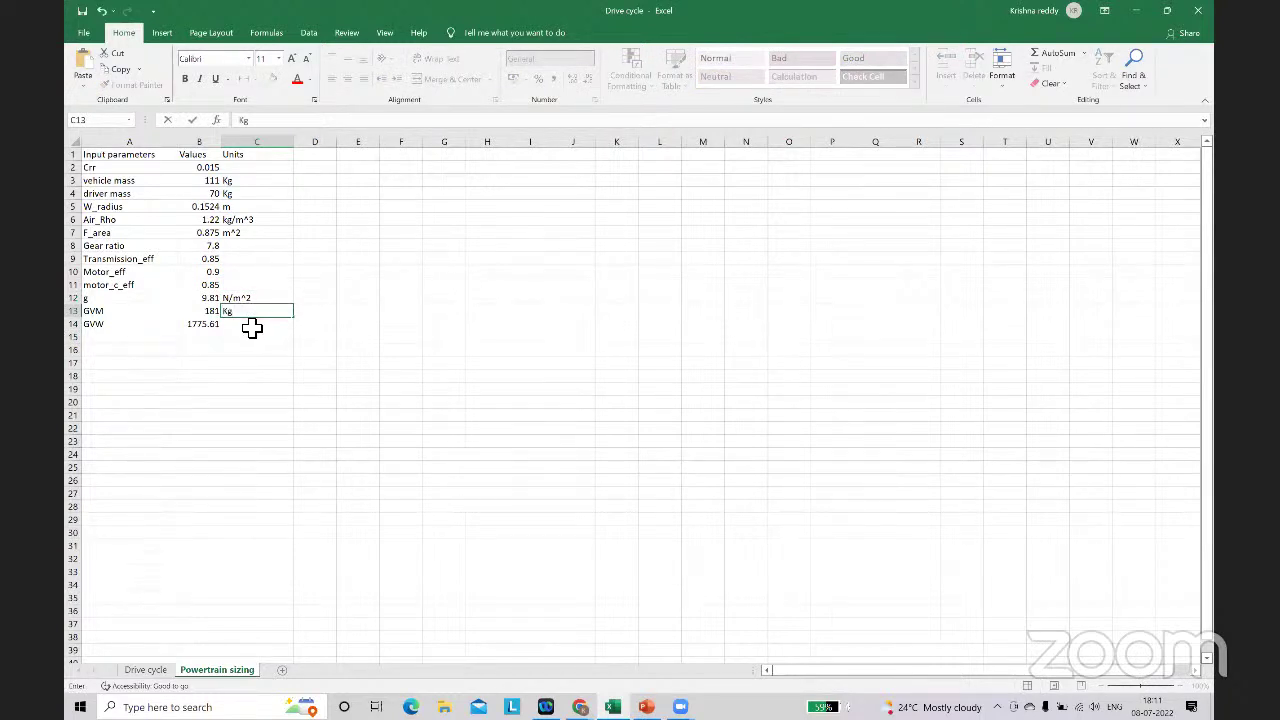
{"action": "key", "text": "Return"}
{"action": "type", "text": "N/m^2"}
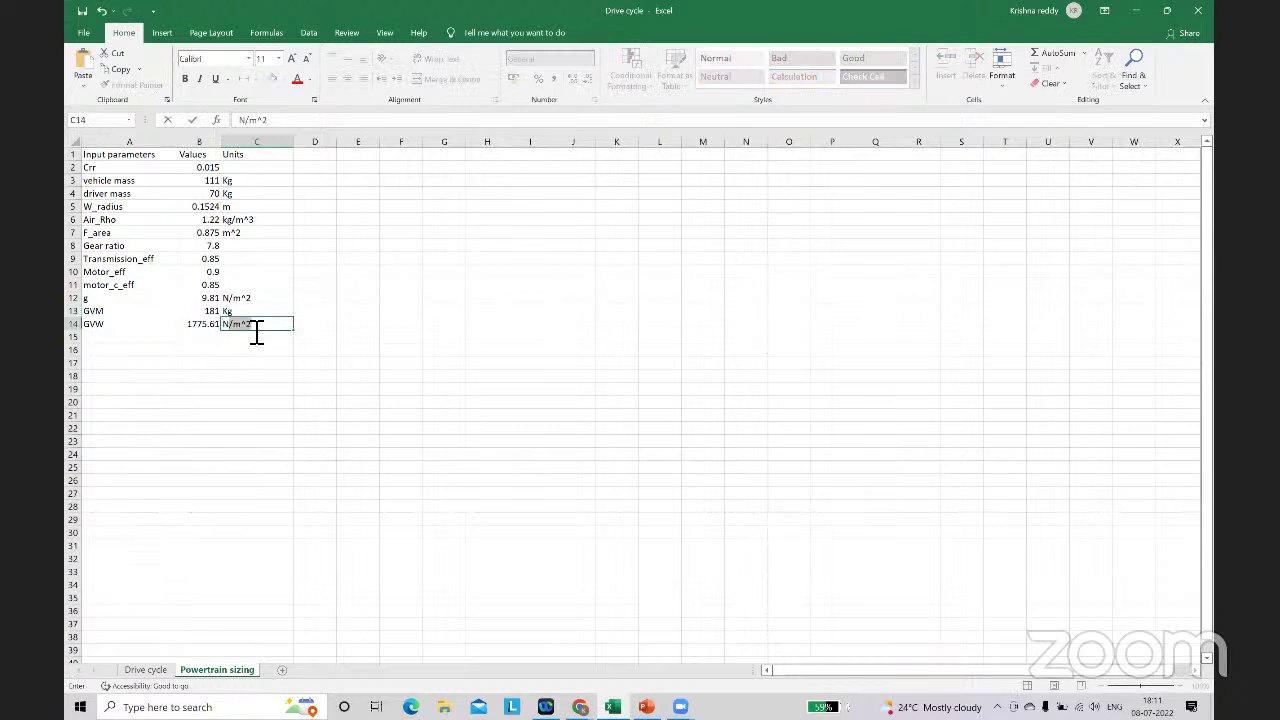
{"action": "left_click", "coordinate": [355, 360]}
{"action": "double_click", "coordinate": [260, 330]}
{"action": "left_click_drag", "start_coordinate": [249, 337], "coordinate": [230, 336]}
{"action": "key", "text": "BackSpace"}
{"action": "left_click", "coordinate": [424, 322]}
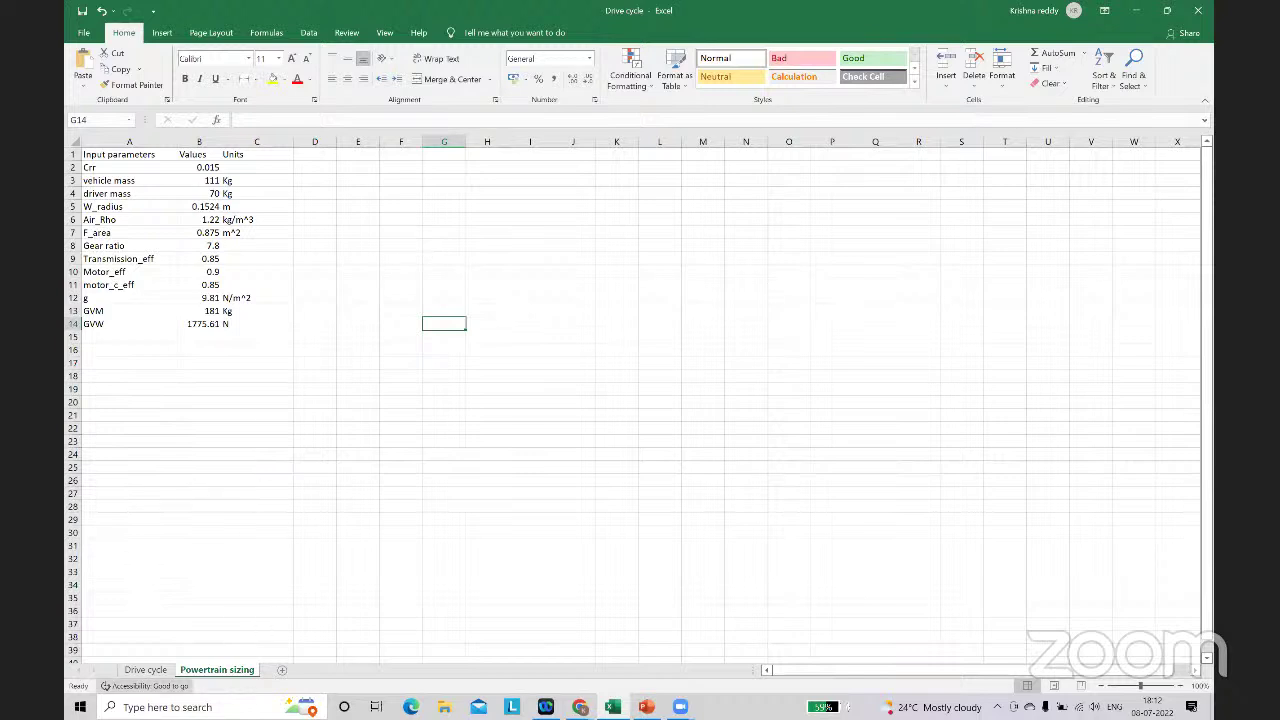
Step: Copy the Time and velocity columns from the Drive cycle sheet into columns E and F of the Powertrain sizing sheet
{"action": "left_click", "coordinate": [136, 669]}
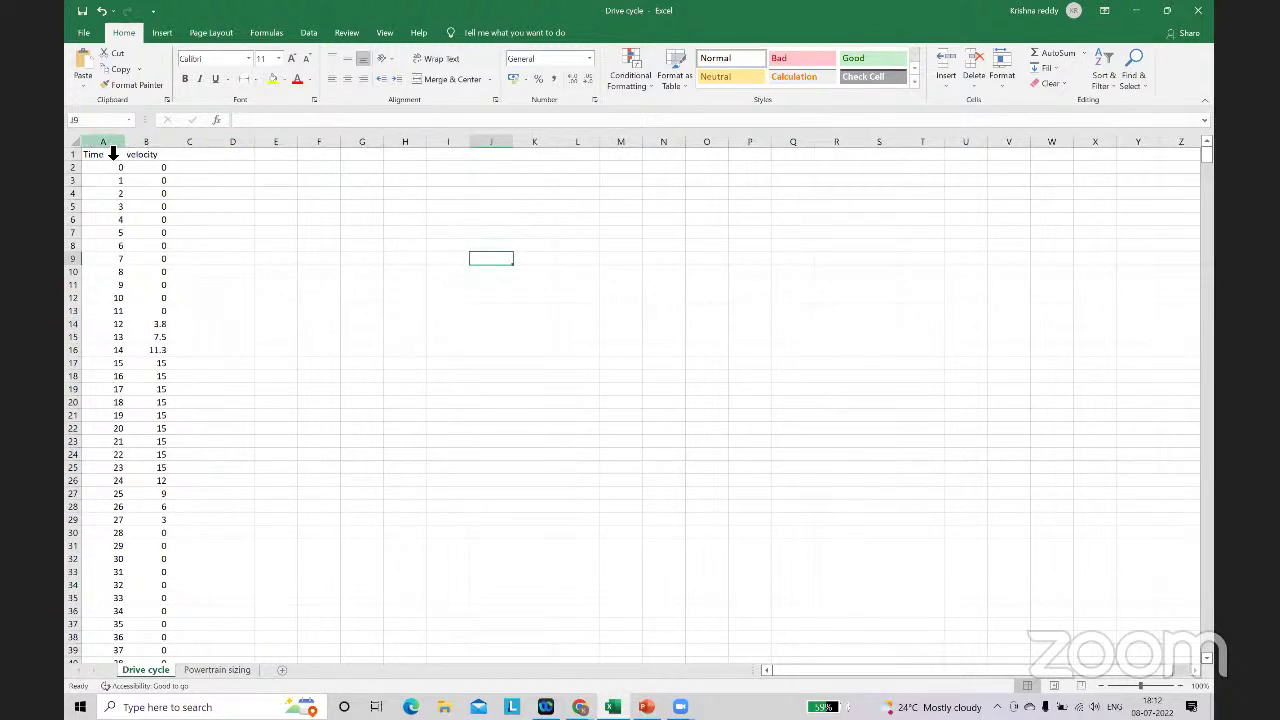
{"action": "left_click_drag", "start_coordinate": [102, 141], "coordinate": [165, 141]}
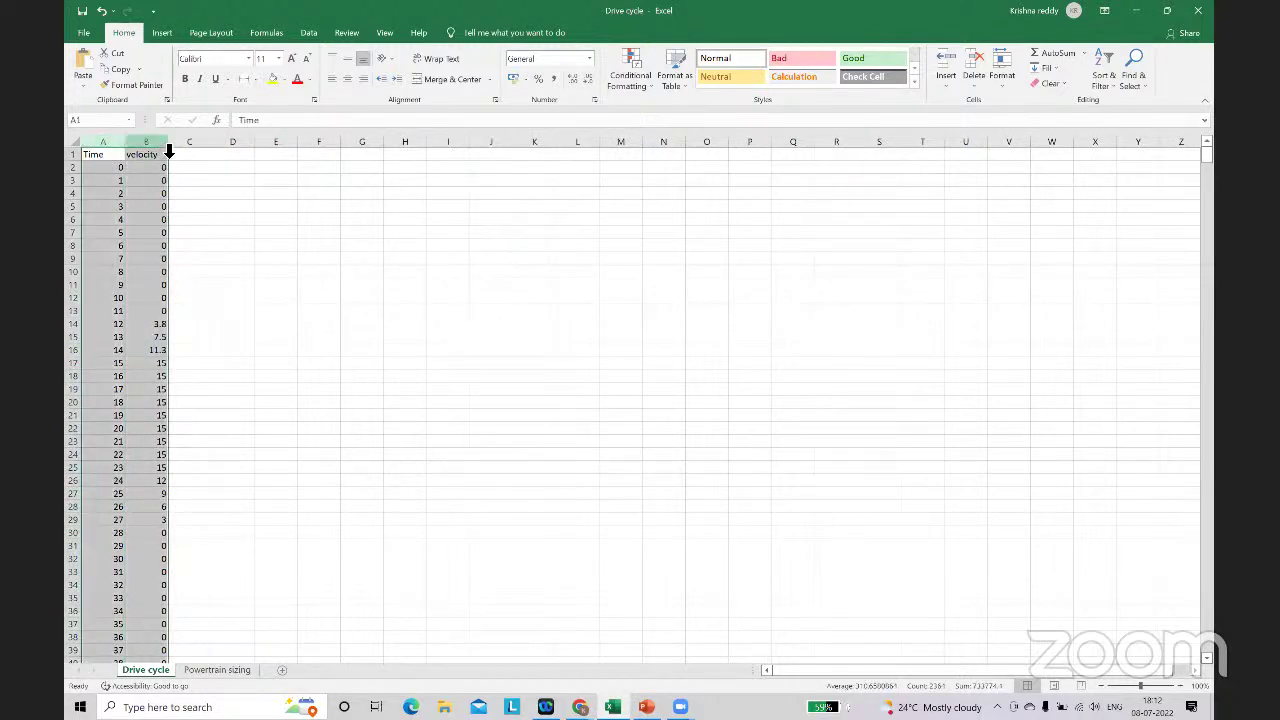
{"action": "key", "text": "ctrl+c"}
{"action": "left_click", "coordinate": [240, 668]}
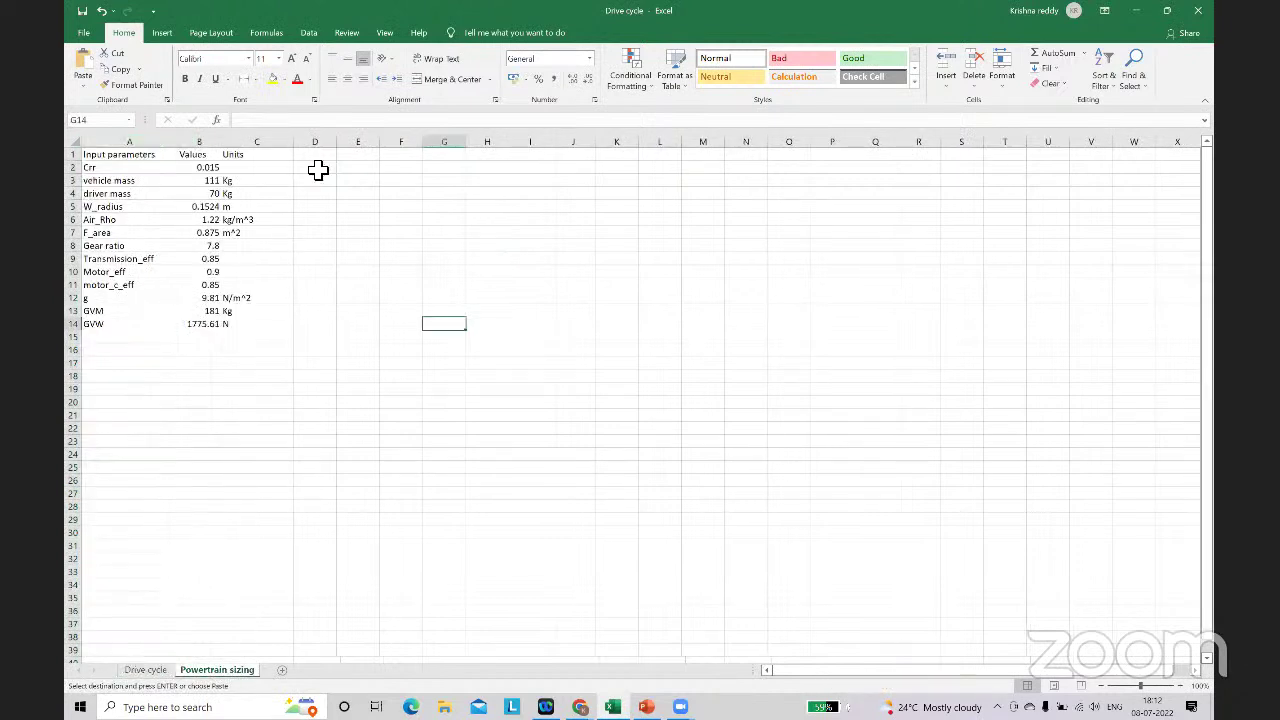
{"action": "left_click", "coordinate": [366, 149]}
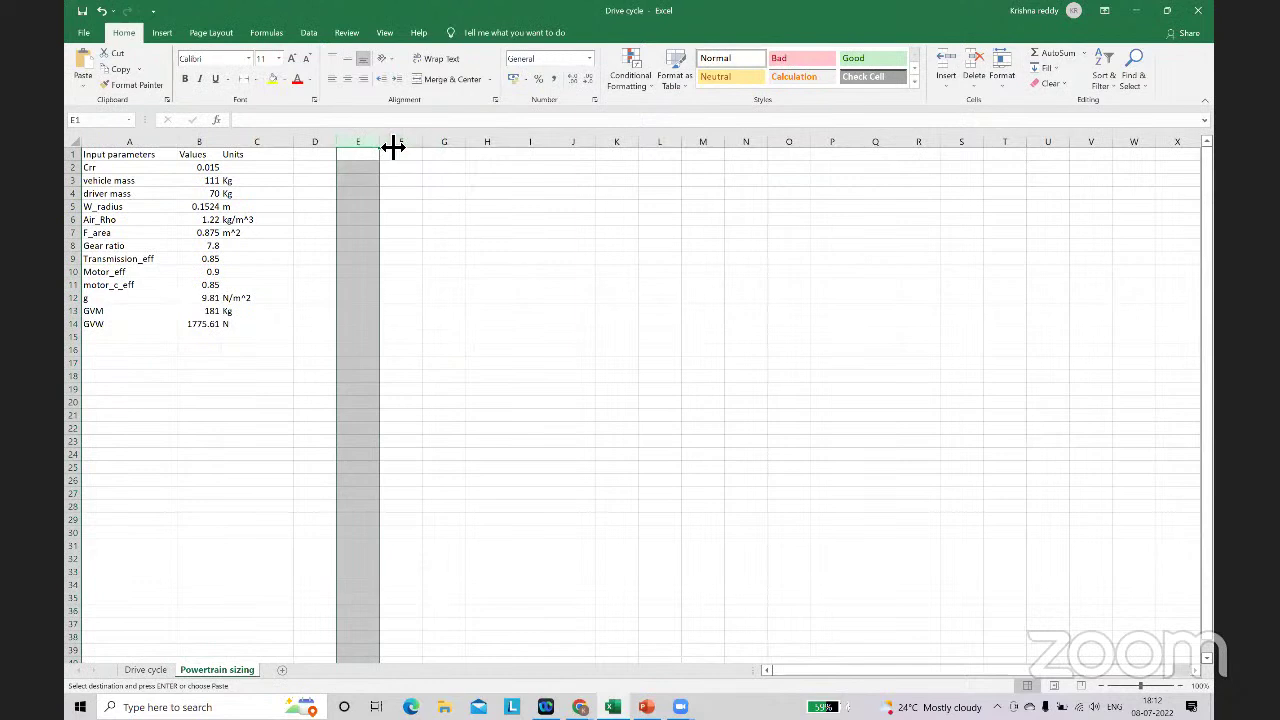
{"action": "key", "text": "ctrl+v"}
{"action": "left_click", "coordinate": [540, 248]}
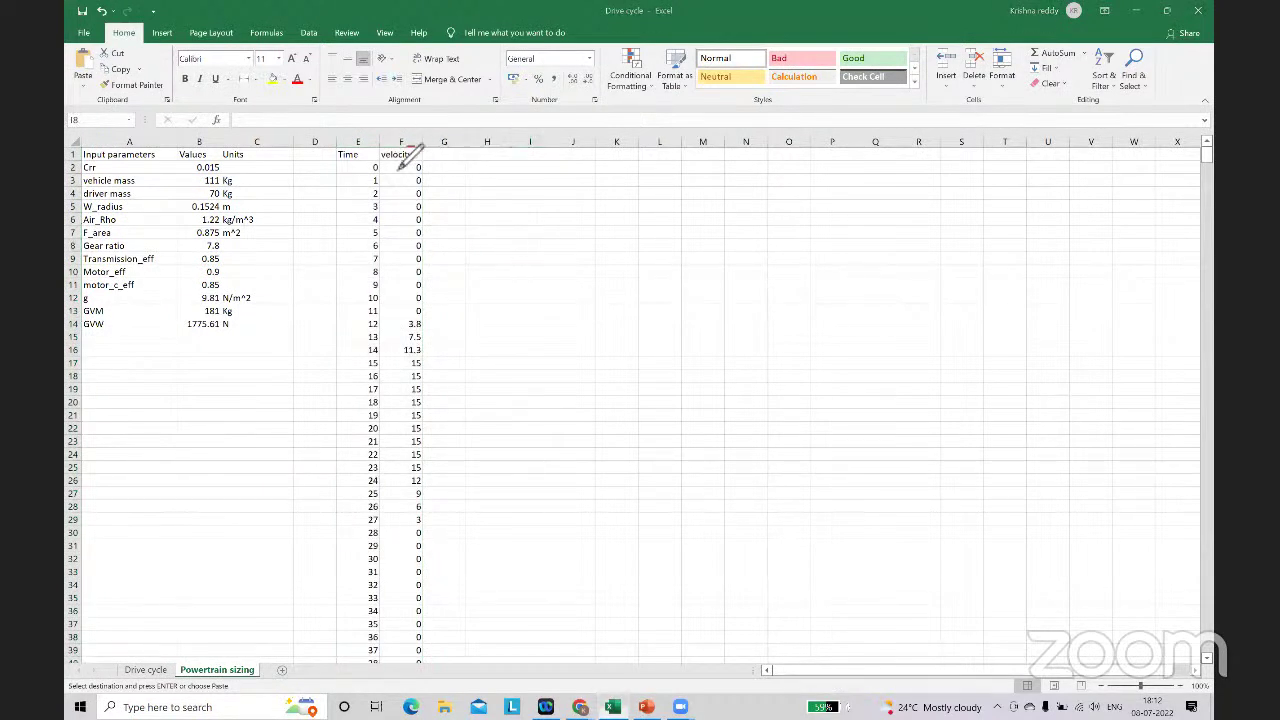
{"action": "left_click_drag", "start_coordinate": [412, 150], "coordinate": [380, 152]}
{"action": "mouse_move", "coordinate": [556, 178]}
{"action": "left_mouse_down"}
{"action": "mouse_move", "coordinate": [562, 226]}
{"action": "mouse_move", "coordinate": [590, 213]}
{"action": "mouse_move", "coordinate": [626, 226]}
{"action": "mouse_move", "coordinate": [578, 237]}
{"action": "mouse_move", "coordinate": [601, 217]}
{"action": "mouse_move", "coordinate": [645, 252]}
{"action": "left_mouse_up"}
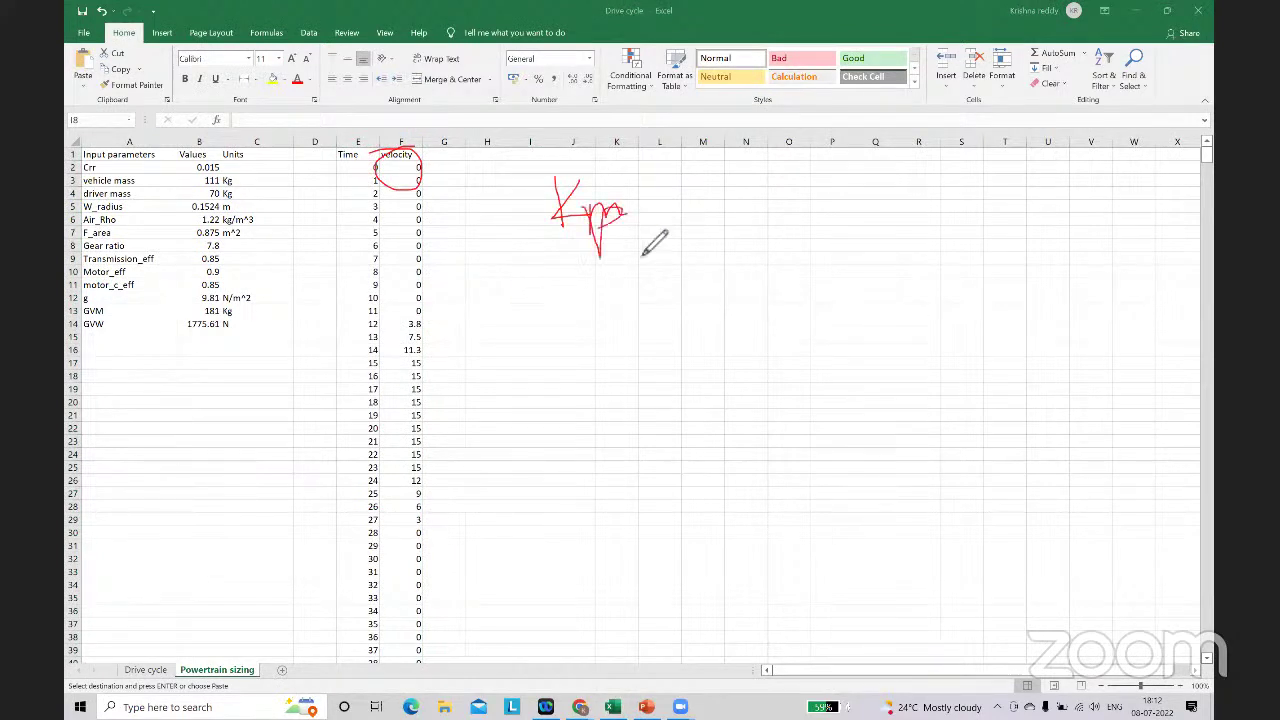
{"action": "mouse_move", "coordinate": [634, 182]}
{"action": "left_mouse_down"}
{"action": "mouse_move", "coordinate": [652, 236]}
{"action": "mouse_move", "coordinate": [614, 196]}
{"action": "mouse_move", "coordinate": [632, 232]}
{"action": "left_mouse_up"}
{"action": "left_click", "coordinate": [760, 164]}
{"action": "mouse_move", "coordinate": [645, 185]}
{"action": "left_mouse_down"}
{"action": "mouse_move", "coordinate": [632, 232]}
{"action": "mouse_move", "coordinate": [646, 228]}
{"action": "left_mouse_up"}
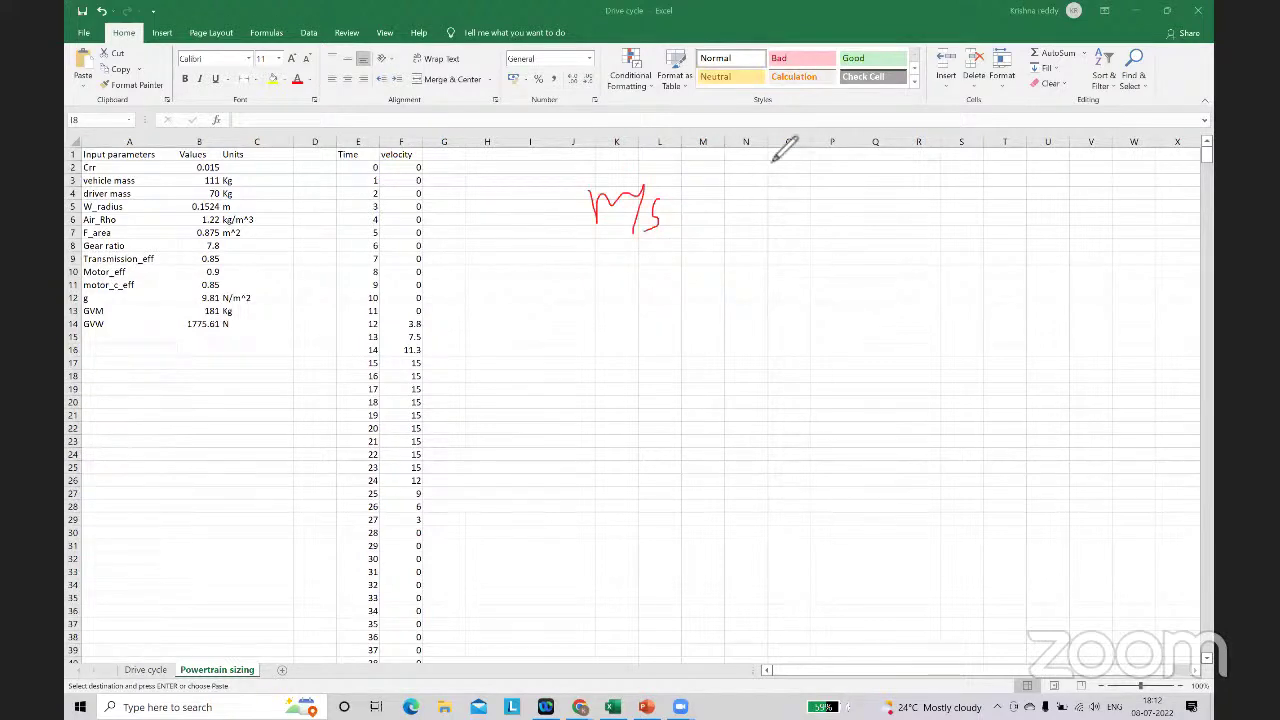
{"action": "left_click", "coordinate": [775, 156]}
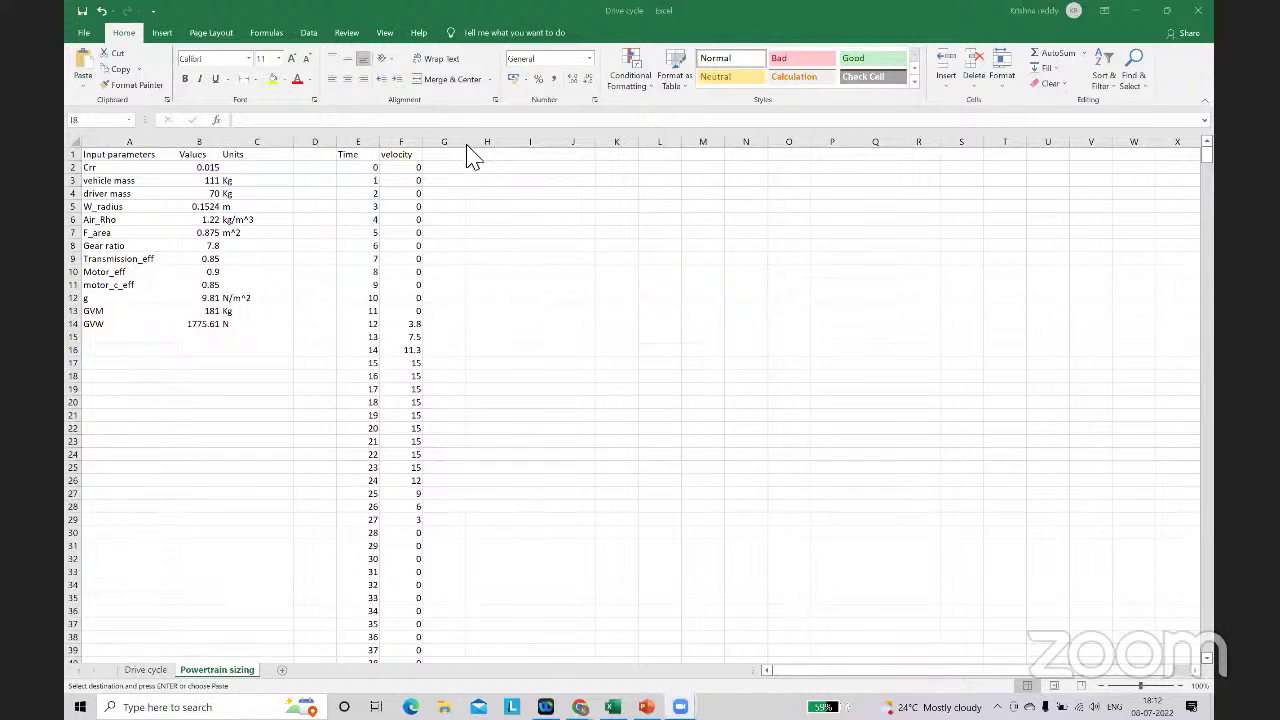
Step: Enter the heading "Vel(m/s)" in H1
{"action": "left_click", "coordinate": [489, 158]}
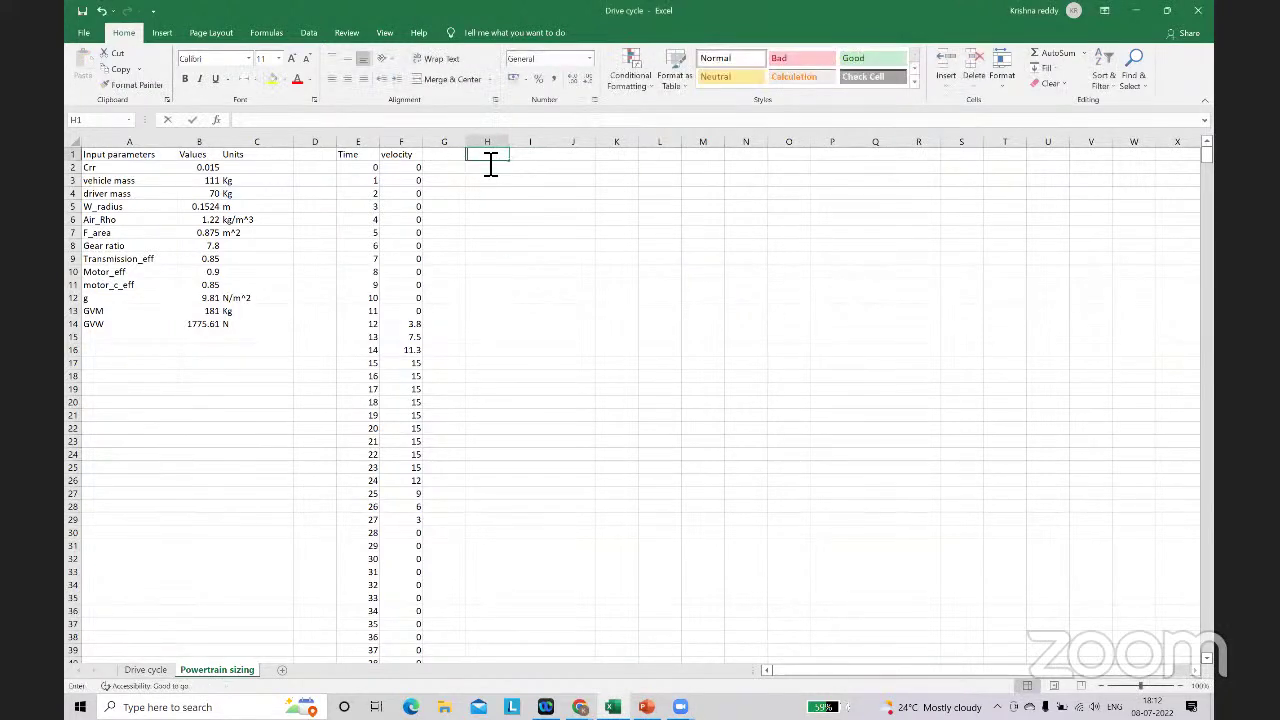
{"action": "double_click", "coordinate": [489, 160]}
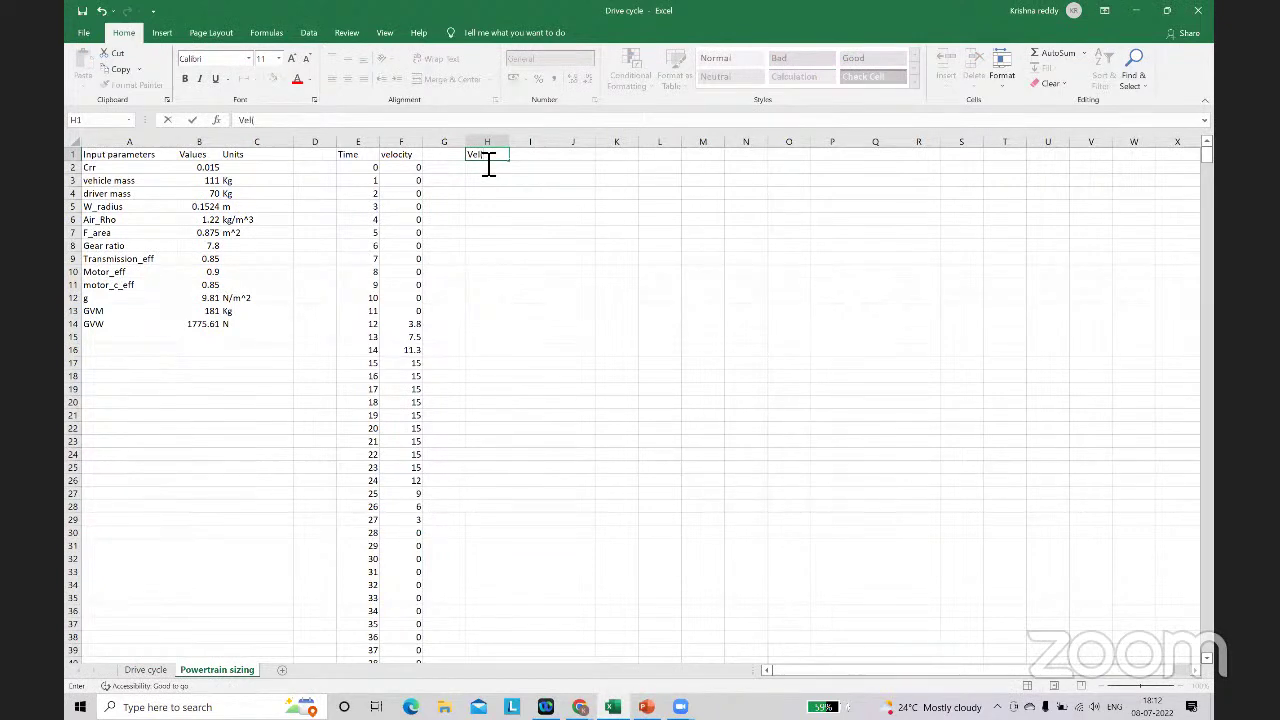
{"action": "type", "text": "Vel(m/s"}
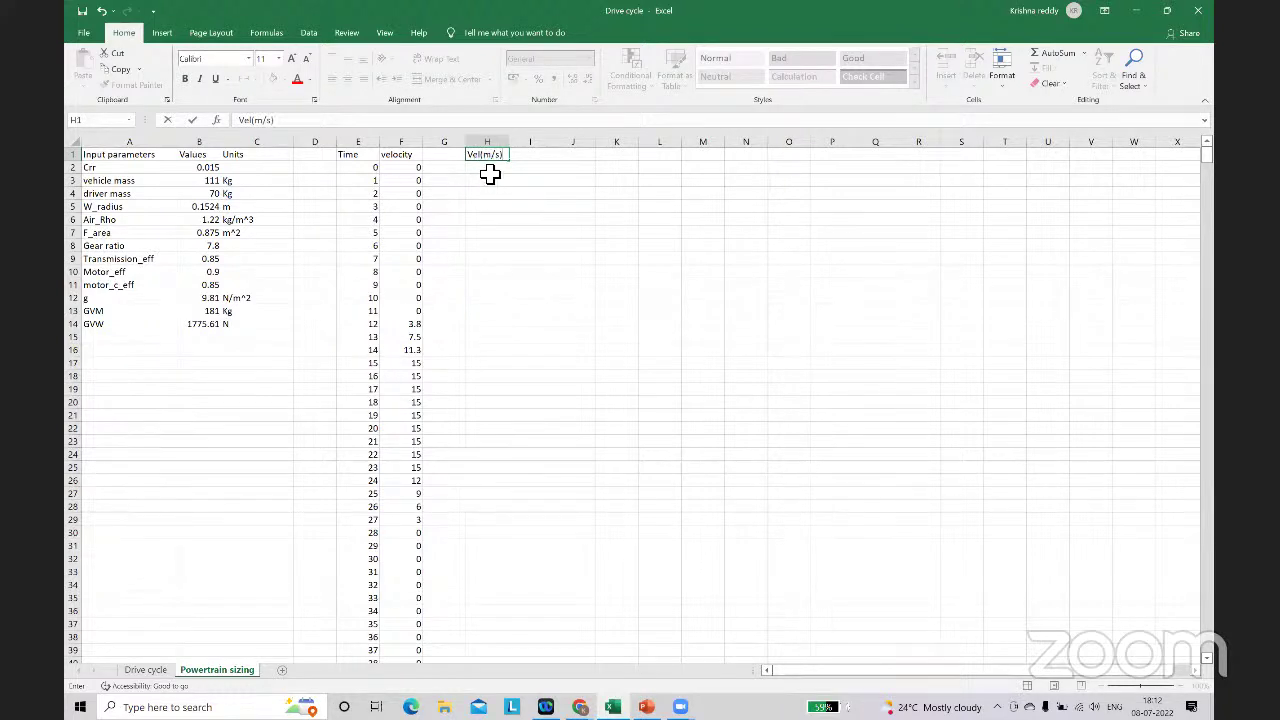
{"action": "key", "text": "Return"}
Step: Convert the first velocity value to m/s in H2 with the formula =F2*1000/3600
{"action": "type", "text": "="}
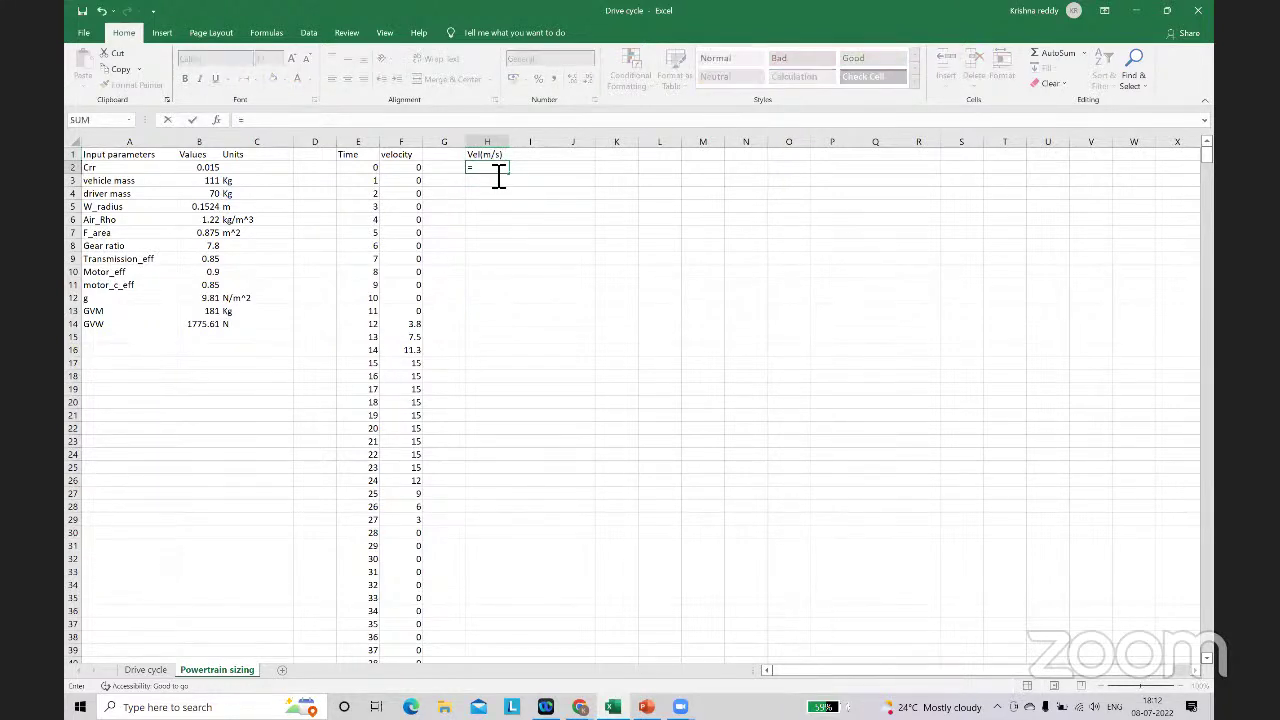
{"action": "type", "text": "1000"}
{"action": "key", "text": "BackSpace"}
{"action": "key", "text": "BackSpace"}
{"action": "key", "text": "BackSpace"}
{"action": "left_click", "coordinate": [415, 168]}
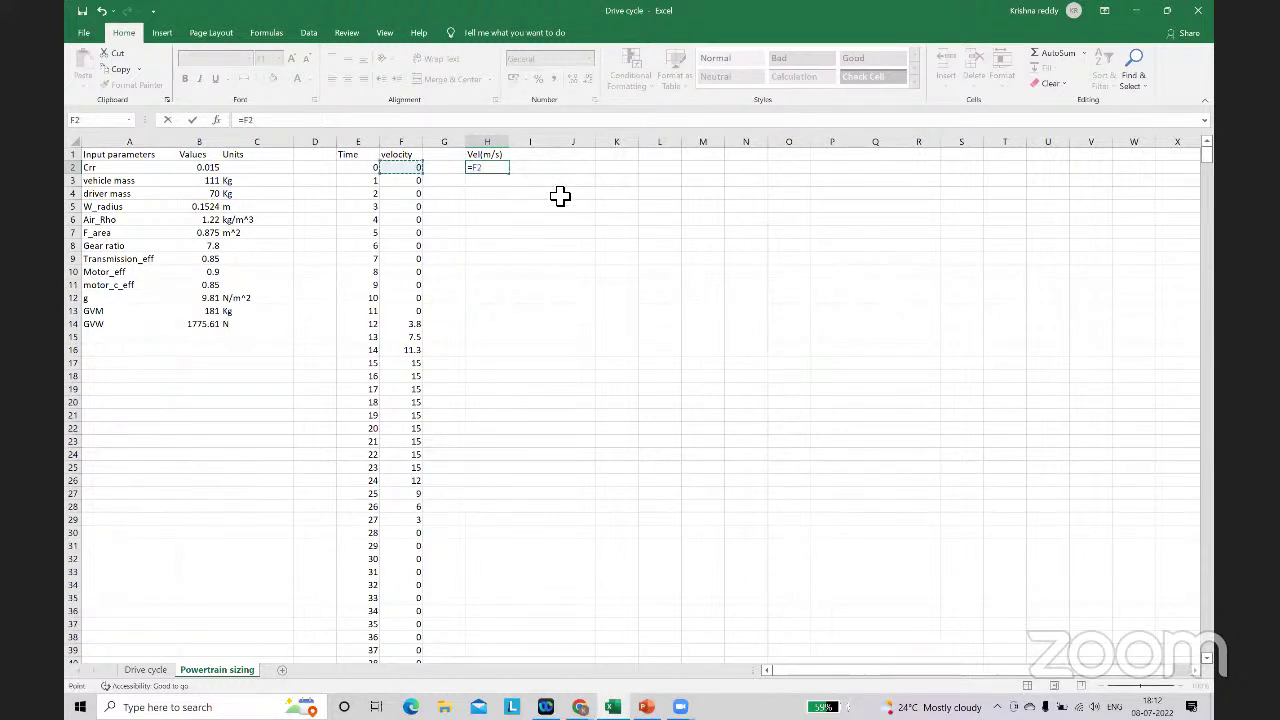
{"action": "type", "text": "*1000/3600"}
{"action": "key", "text": "Return"}
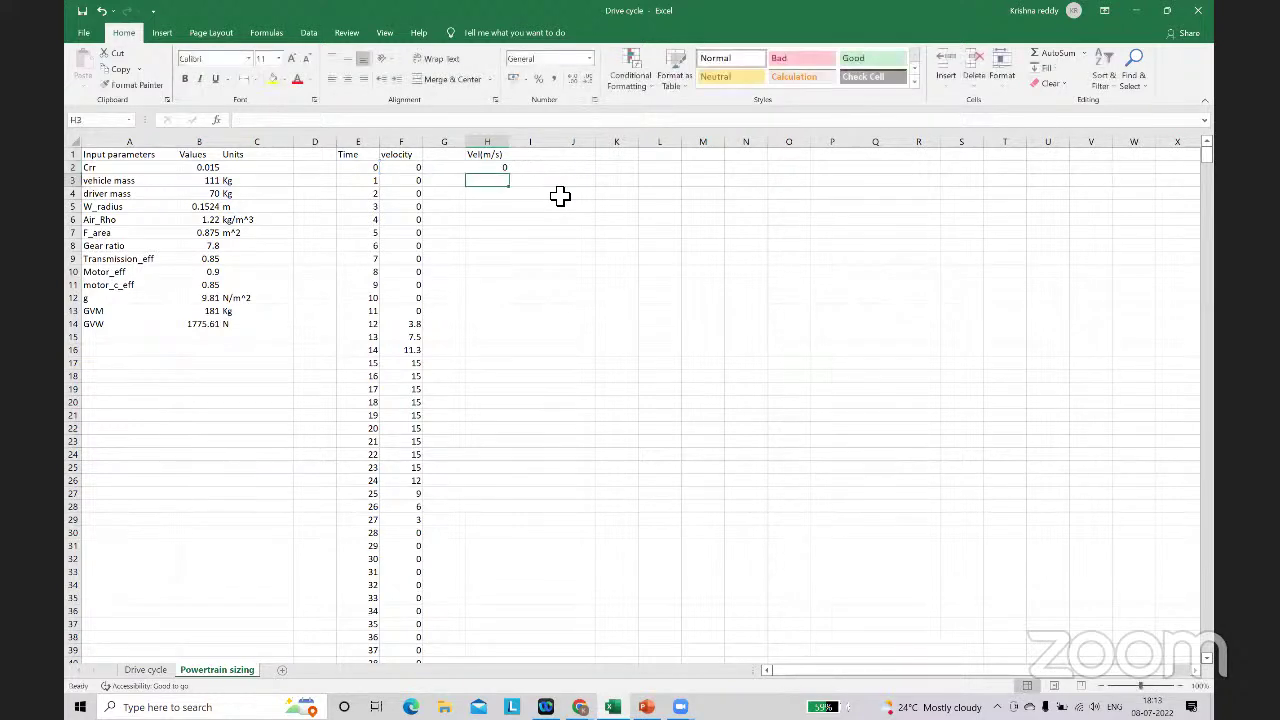
Step: Fill the H2 conversion formula down column H to the last row of the drive cycle data
{"action": "left_click", "coordinate": [505, 170]}
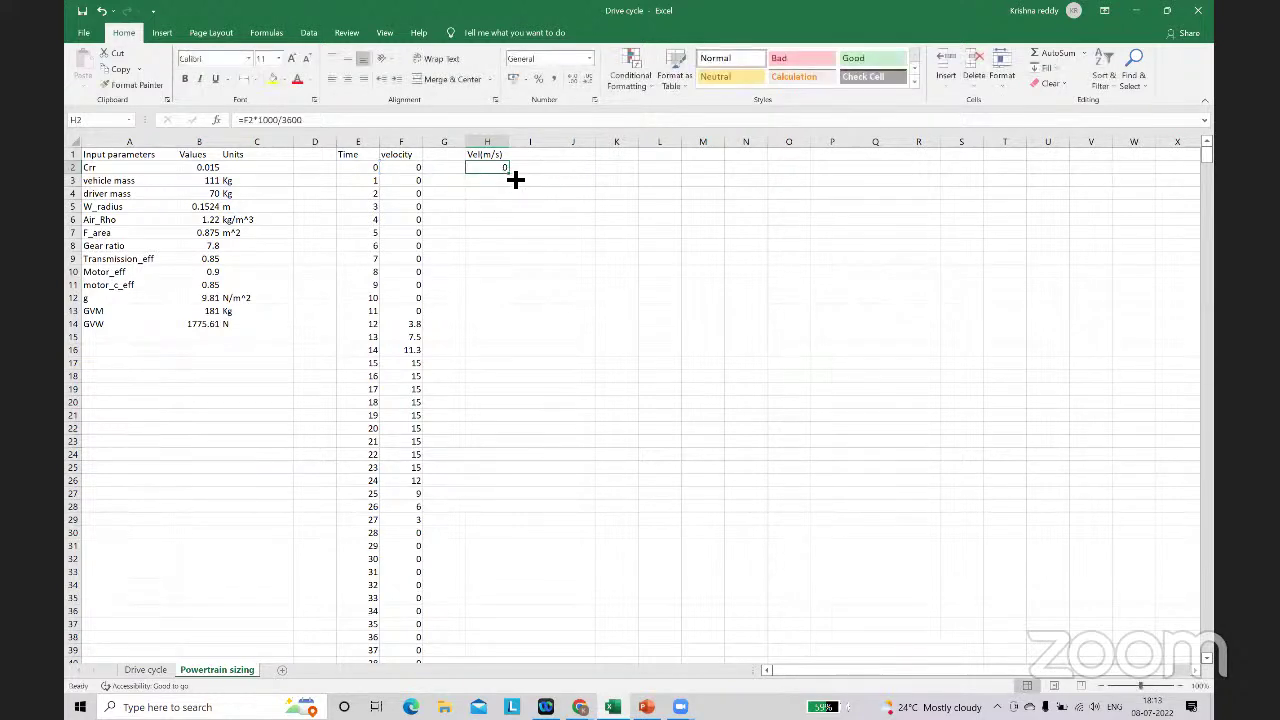
{"action": "left_click_drag", "start_coordinate": [516, 179], "coordinate": [506, 630]}
{"action": "left_click", "coordinate": [514, 191]}
{"action": "scroll", "coordinate": [577, 434], "scroll_direction": "up", "scroll_amount": 12}
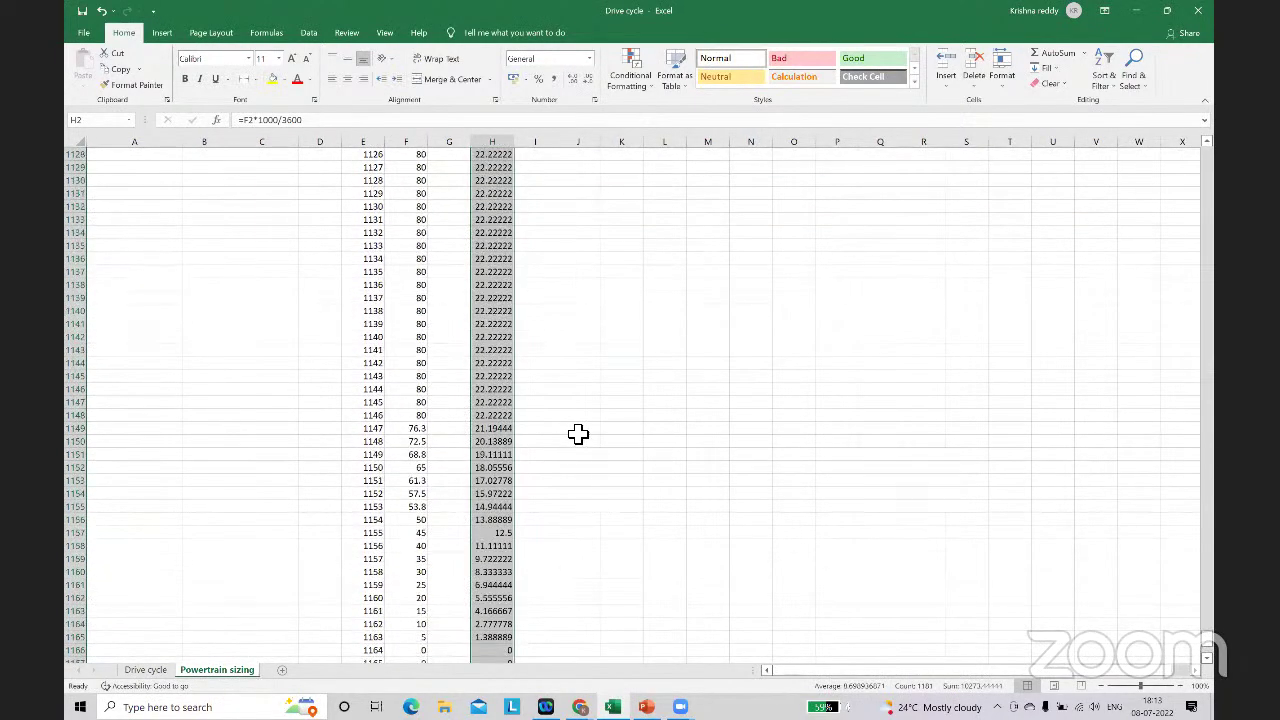
{"action": "left_click_drag", "start_coordinate": [1210, 632], "coordinate": [1185, 153]}
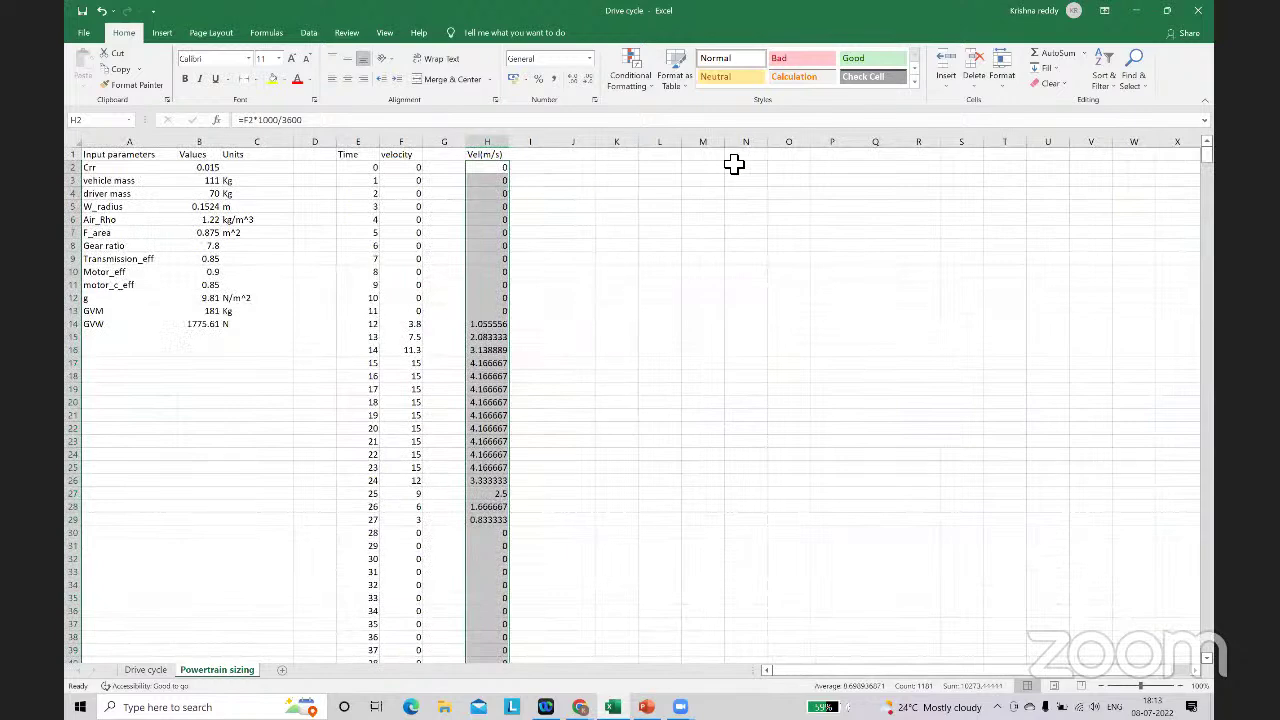
{"action": "left_click", "coordinate": [616, 206]}
Step: Insert a line chart of the velocity column and place it in the empty area beside the Vel(m/s) data
{"action": "left_click", "coordinate": [401, 141]}
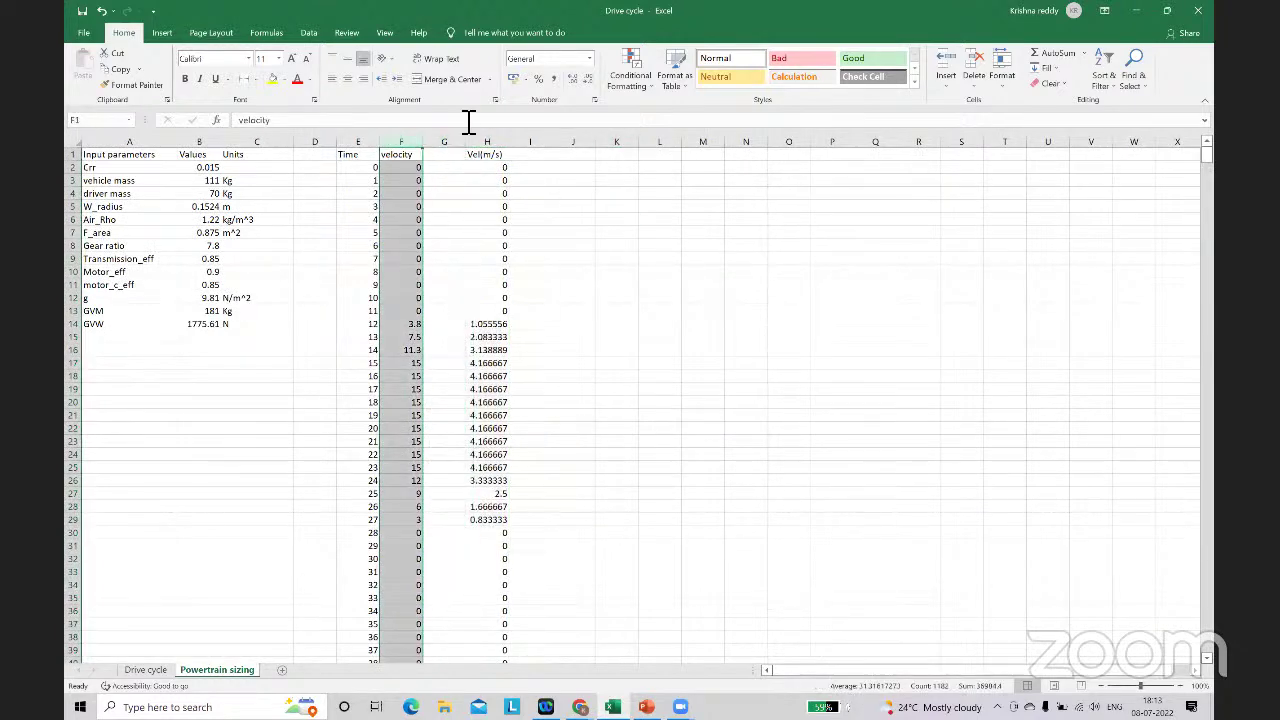
{"action": "left_click", "coordinate": [166, 34]}
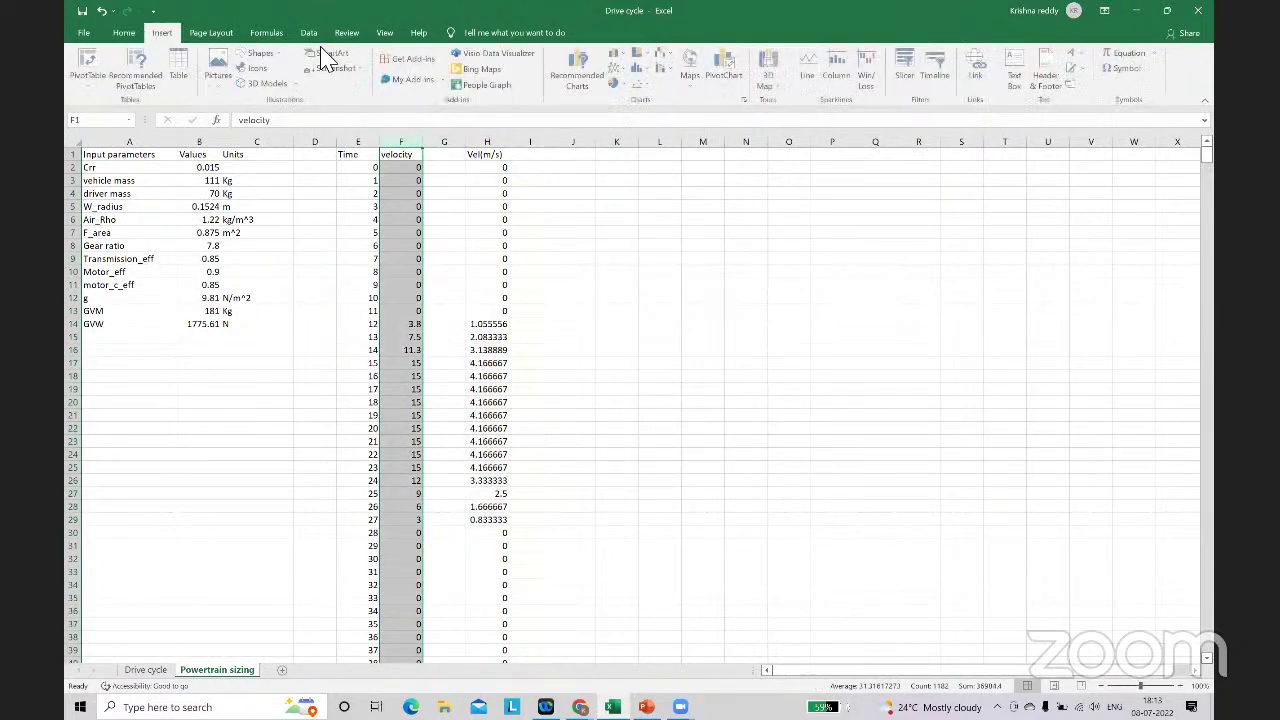
{"action": "left_click", "coordinate": [586, 64]}
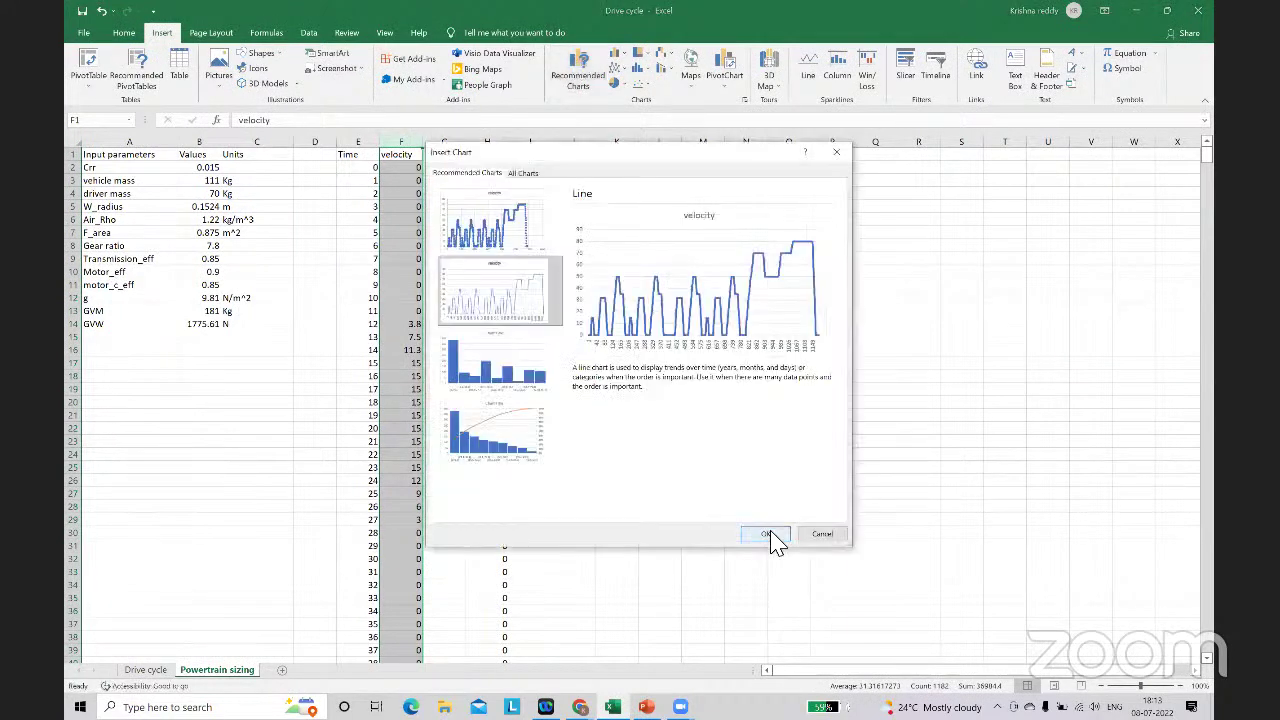
{"action": "left_click", "coordinate": [766, 536]}
{"action": "left_click_drag", "start_coordinate": [657, 350], "coordinate": [779, 266]}
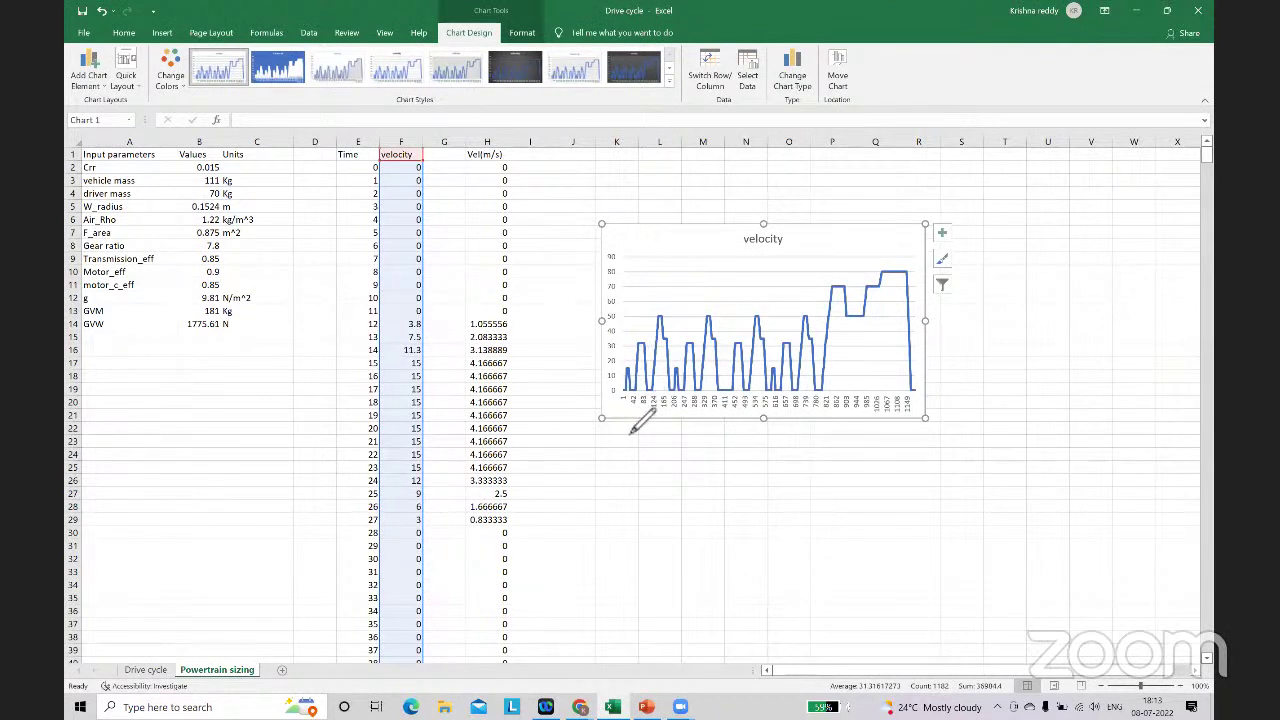
Step: Circle the chart's time axis, its velocity curve and the whole chart with red freehand annotations, clearing earlier marks in between
{"action": "left_click_drag", "start_coordinate": [620, 397], "coordinate": [785, 420]}
{"action": "mouse_move", "coordinate": [875, 430]}
{"action": "left_mouse_down"}
{"action": "mouse_move", "coordinate": [920, 400]}
{"action": "mouse_move", "coordinate": [637, 401]}
{"action": "left_mouse_up"}
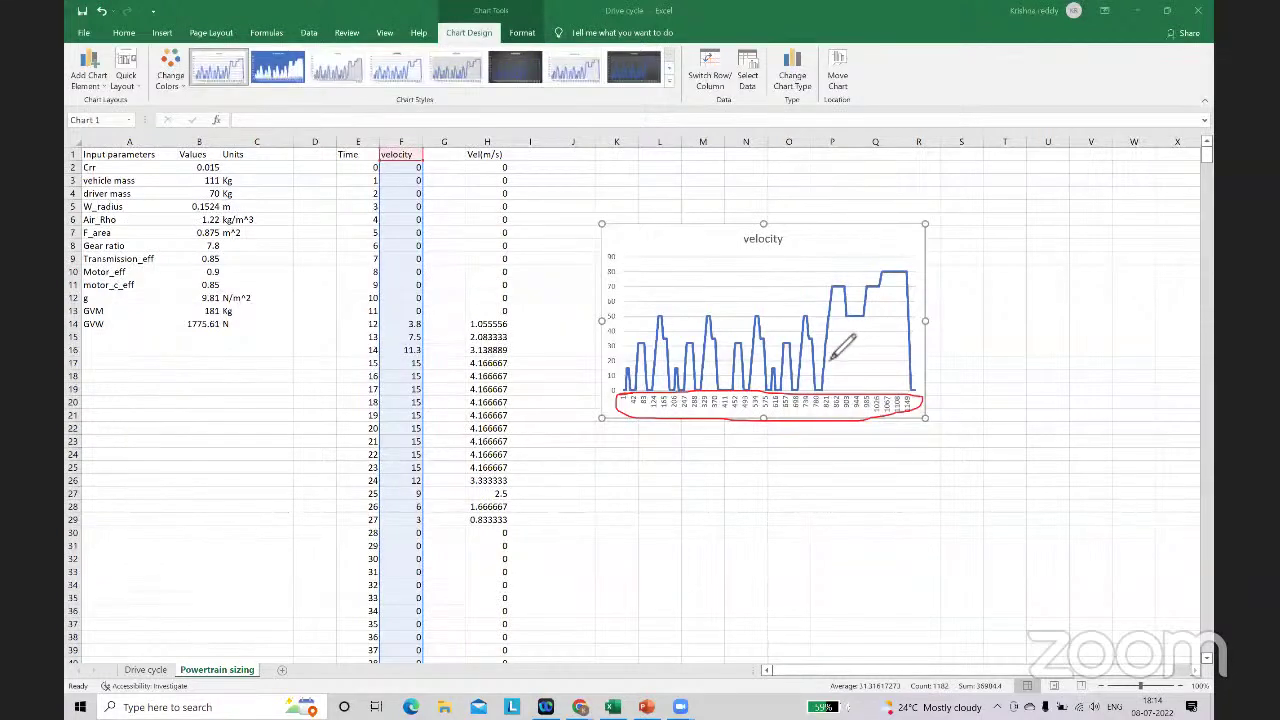
{"action": "mouse_move", "coordinate": [912, 300]}
{"action": "left_mouse_down"}
{"action": "mouse_move", "coordinate": [868, 262]}
{"action": "mouse_move", "coordinate": [642, 304]}
{"action": "mouse_move", "coordinate": [827, 372]}
{"action": "mouse_move", "coordinate": [908, 268]}
{"action": "left_mouse_up"}
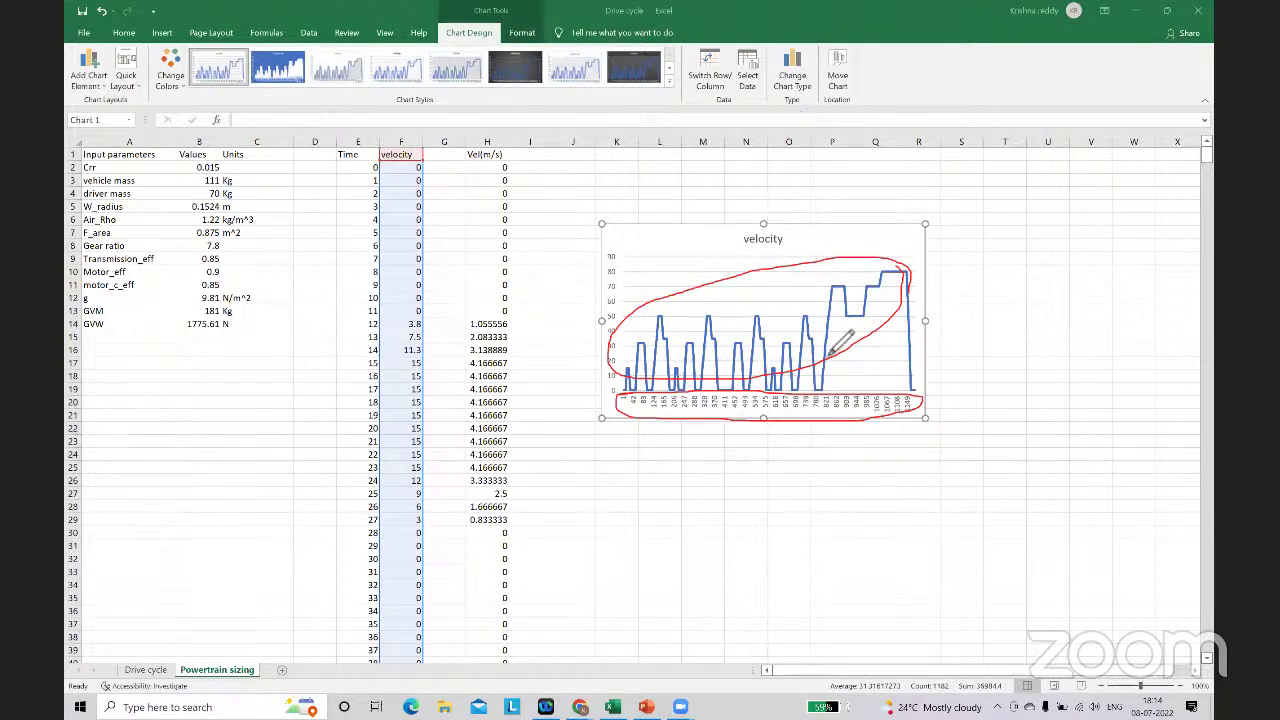
{"action": "key", "text": "e"}
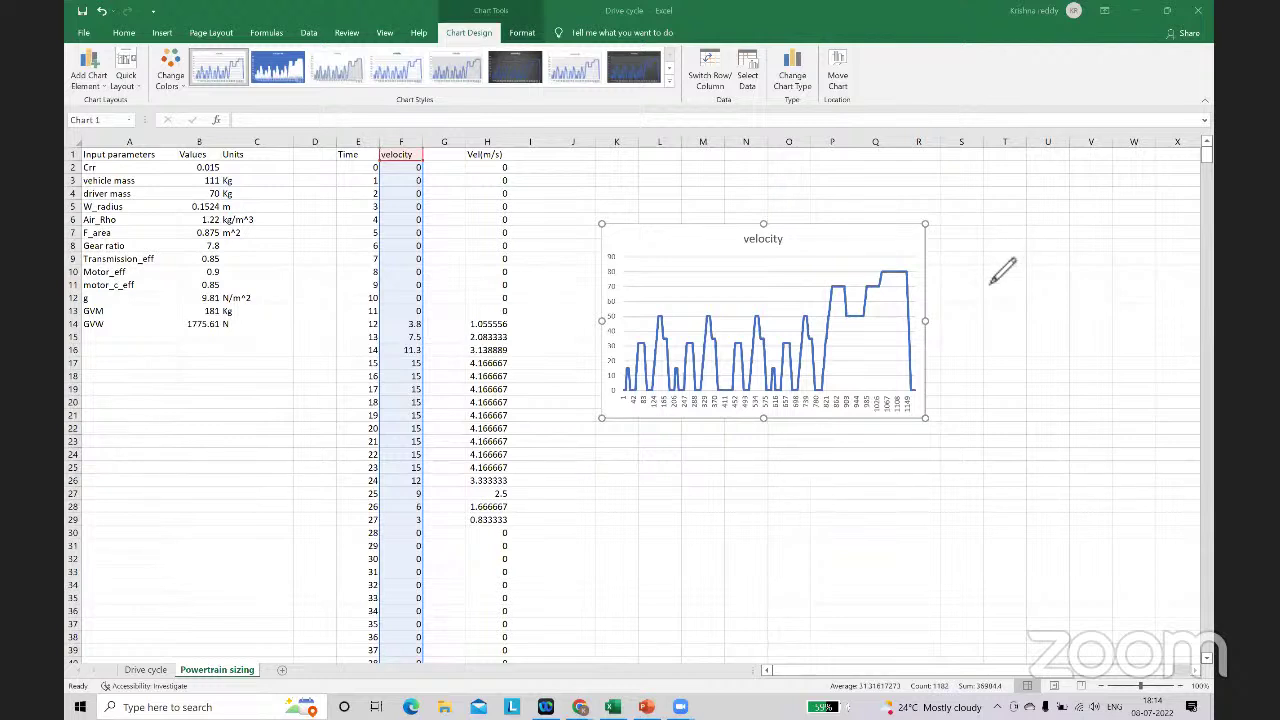
{"action": "mouse_move", "coordinate": [916, 322]}
{"action": "left_mouse_down"}
{"action": "mouse_move", "coordinate": [900, 263]}
{"action": "mouse_move", "coordinate": [625, 326]}
{"action": "mouse_move", "coordinate": [705, 368]}
{"action": "mouse_move", "coordinate": [835, 352]}
{"action": "mouse_move", "coordinate": [915, 300]}
{"action": "mouse_move", "coordinate": [913, 317]}
{"action": "left_mouse_up"}
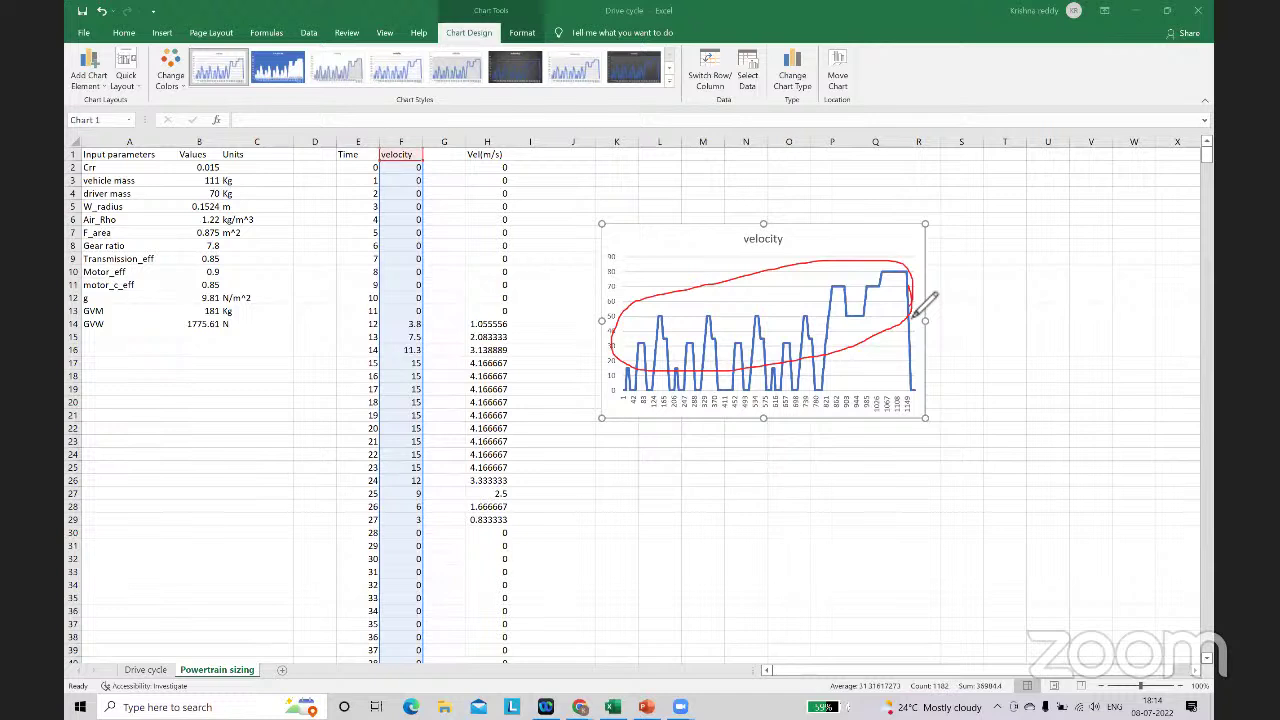
{"action": "left_click_drag", "start_coordinate": [818, 215], "coordinate": [652, 215]}
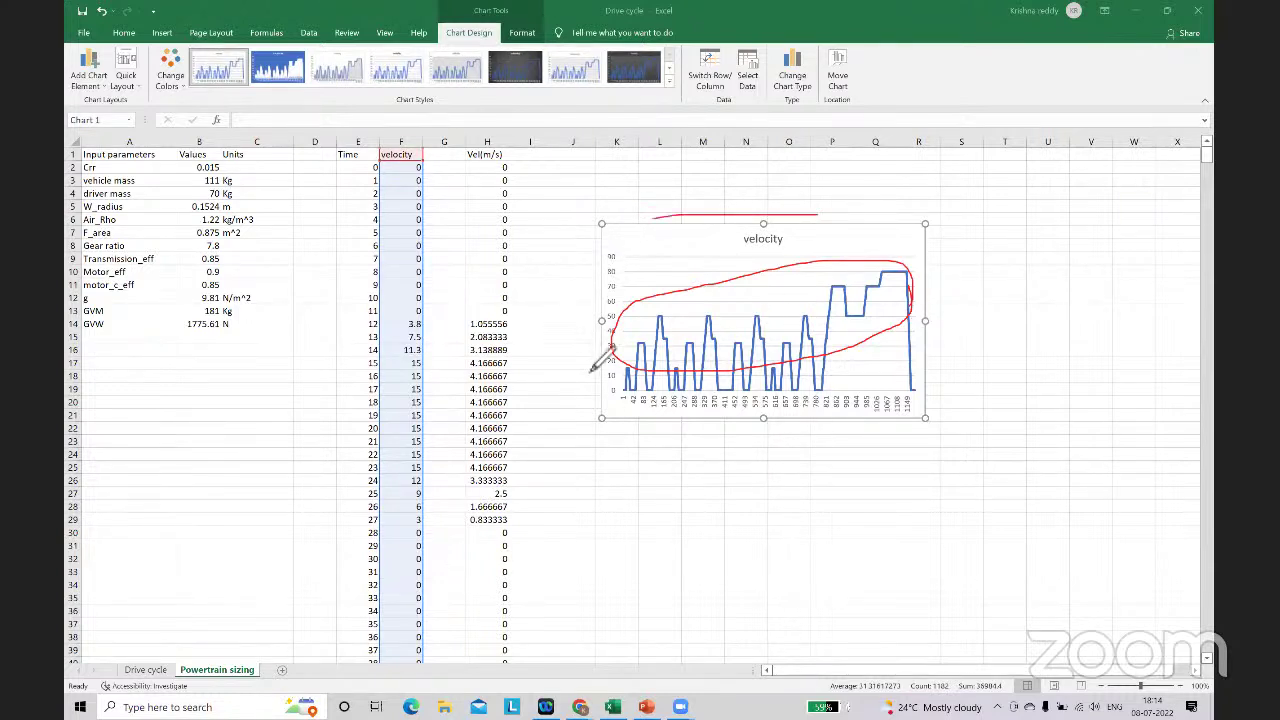
{"action": "mouse_move", "coordinate": [592, 368]}
{"action": "left_mouse_down"}
{"action": "mouse_move", "coordinate": [1030, 240]}
{"action": "mouse_move", "coordinate": [755, 205]}
{"action": "left_mouse_up"}
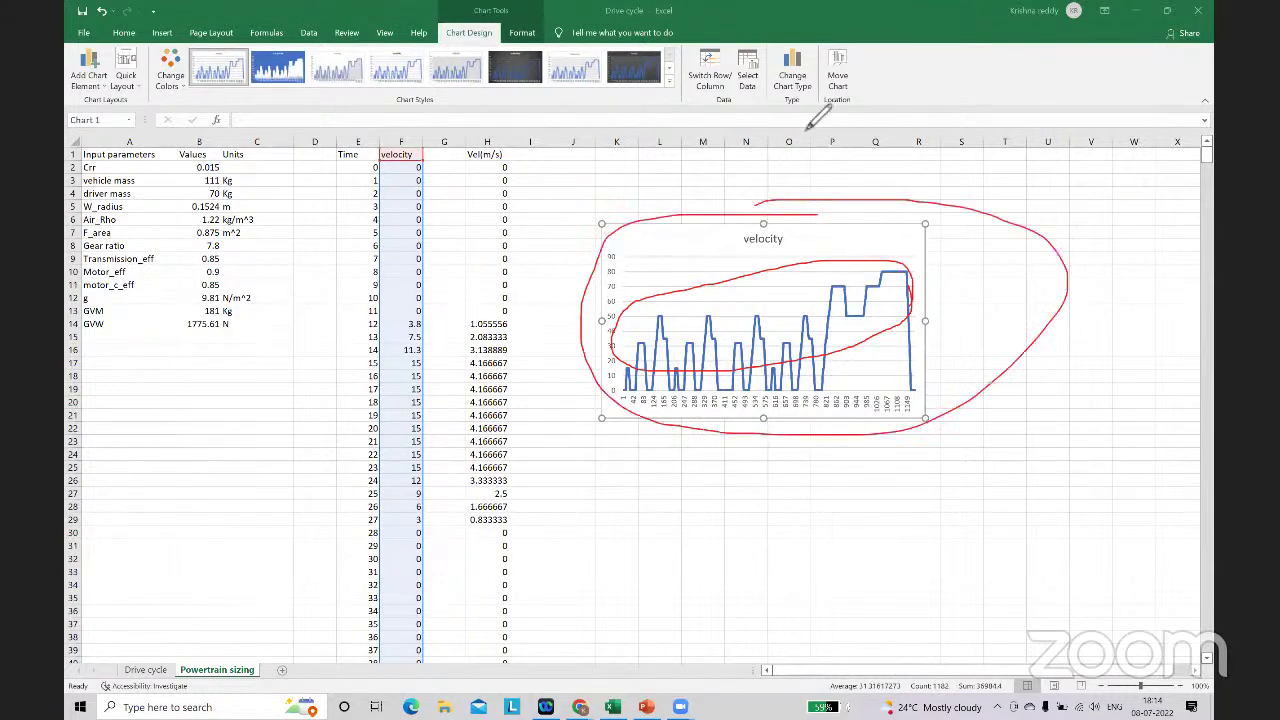
Step: Delete the velocity line chart from the Powertrain sizing sheet
{"action": "left_click", "coordinate": [680, 250]}
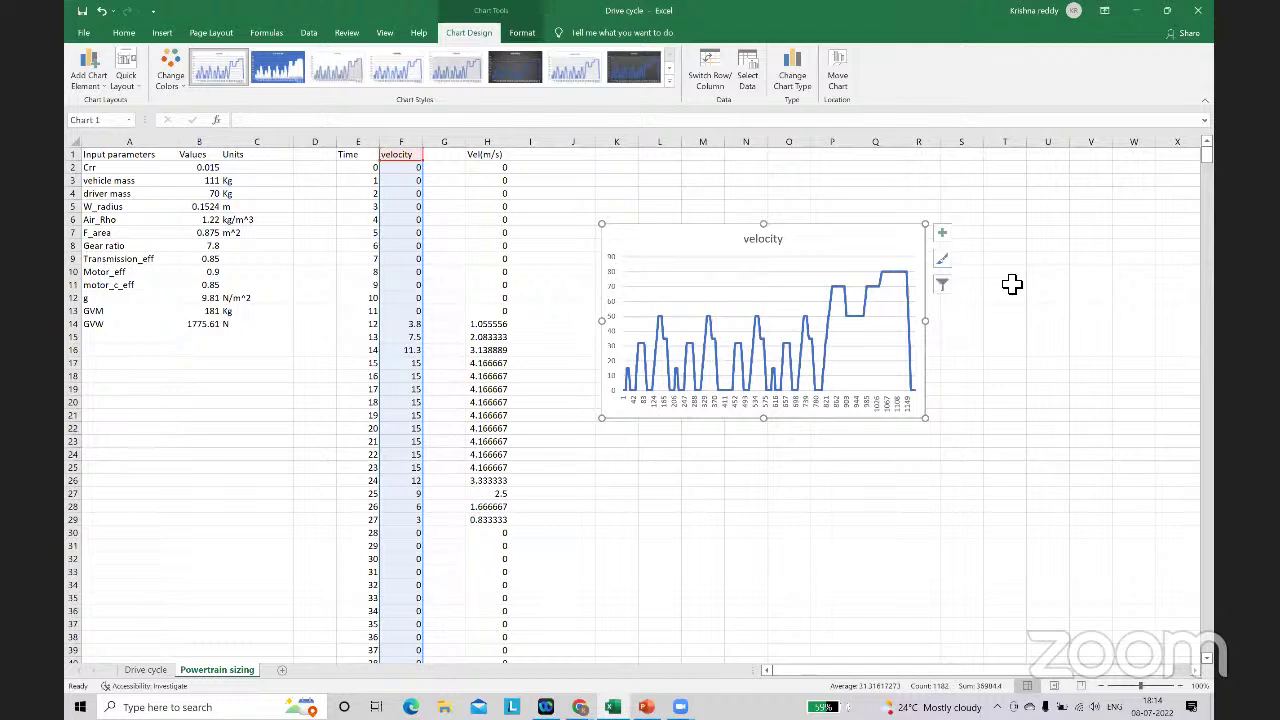
{"action": "key", "text": "Delete"}
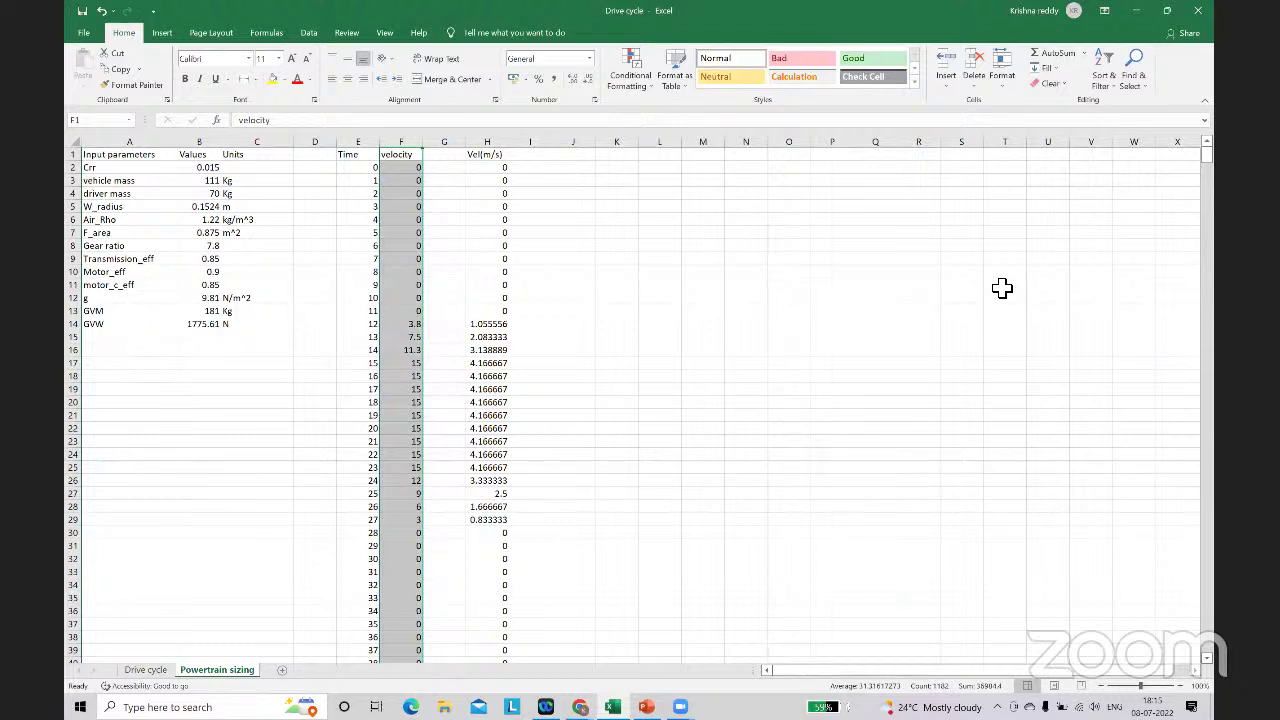
Step: Widen column I and enter the heading "Wheel speed" in I1
{"action": "left_click_drag", "start_coordinate": [555, 148], "coordinate": [573, 148]}
{"action": "double_click", "coordinate": [541, 160]}
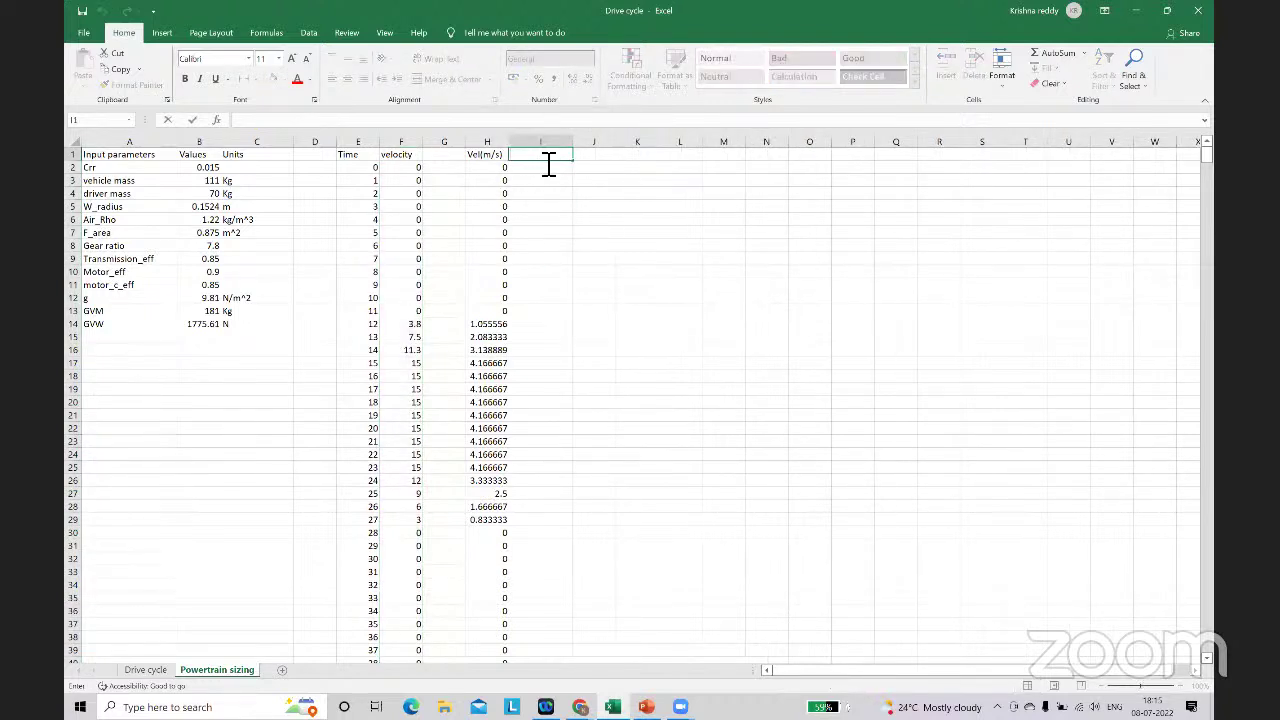
{"action": "type", "text": "Wheel speed"}
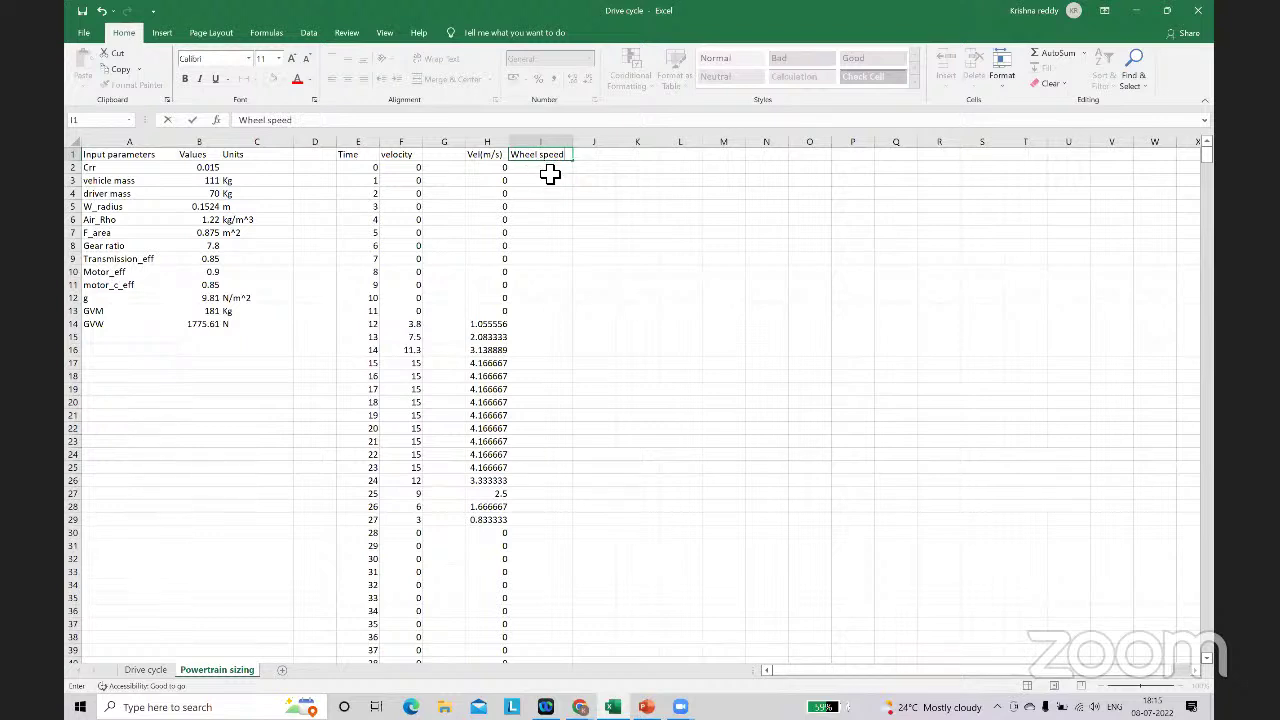
{"action": "key", "text": "Return"}
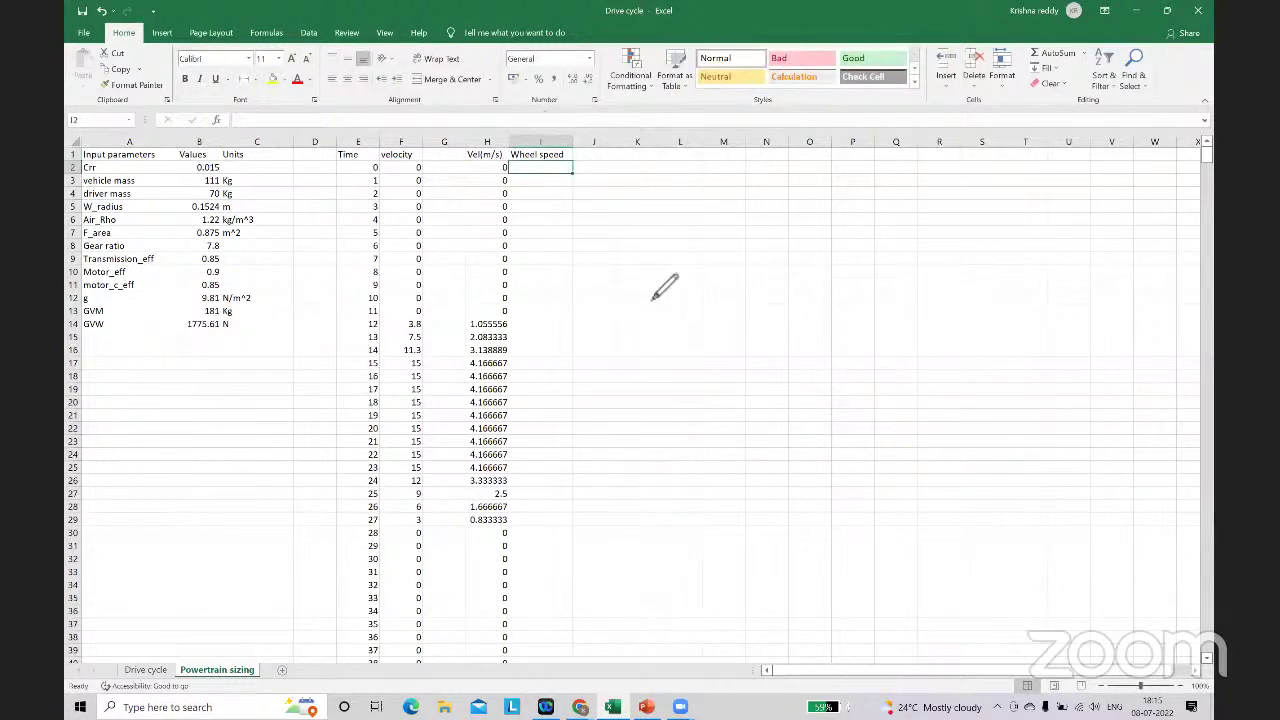
Step: Write the wheel speed formula Ws = 60×V / (2πRw) as a red freehand annotation over the sheet
{"action": "left_click_drag", "start_coordinate": [645, 278], "coordinate": [715, 271]}
{"action": "left_click_drag", "start_coordinate": [651, 315], "coordinate": [723, 310]}
{"action": "mouse_move", "coordinate": [487, 255]}
{"action": "left_mouse_down"}
{"action": "mouse_move", "coordinate": [520, 290]}
{"action": "mouse_move", "coordinate": [549, 257]}
{"action": "left_mouse_up"}
{"action": "left_click_drag", "start_coordinate": [572, 292], "coordinate": [552, 330]}
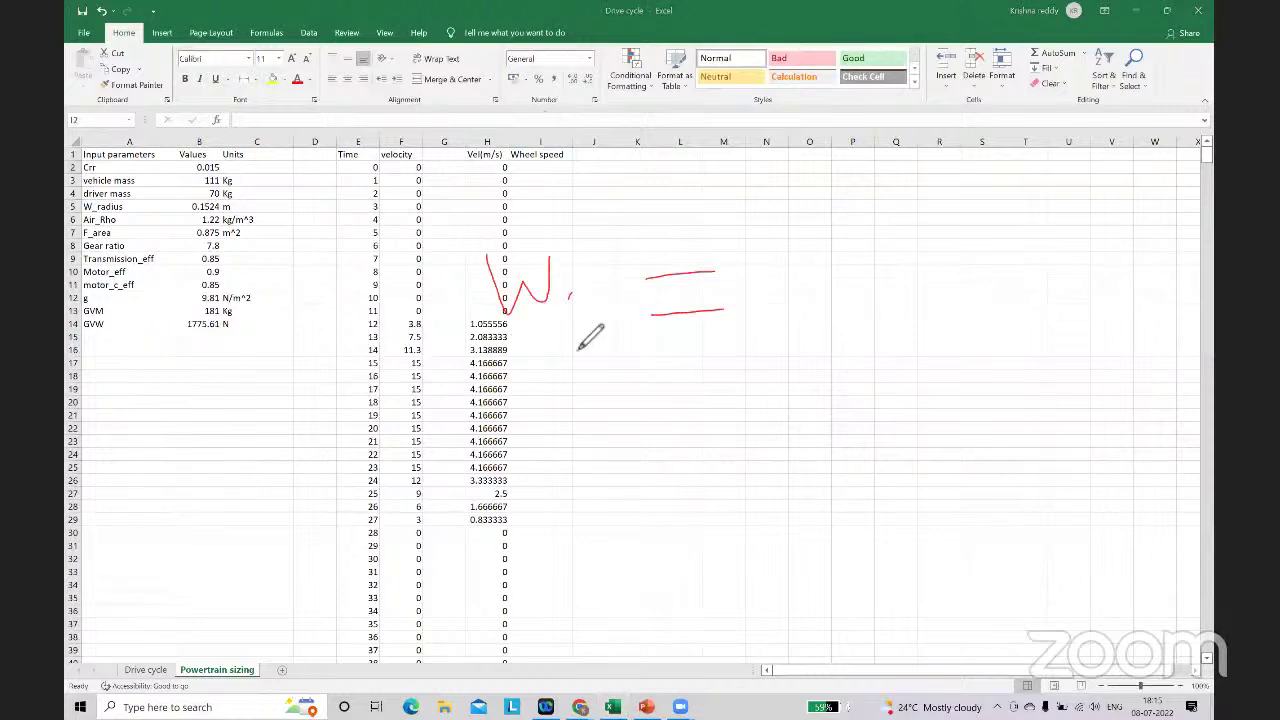
{"action": "mouse_move", "coordinate": [862, 224]}
{"action": "left_mouse_down"}
{"action": "mouse_move", "coordinate": [855, 313]}
{"action": "mouse_move", "coordinate": [843, 286]}
{"action": "left_mouse_up"}
{"action": "left_click_drag", "start_coordinate": [914, 258], "coordinate": [912, 260]}
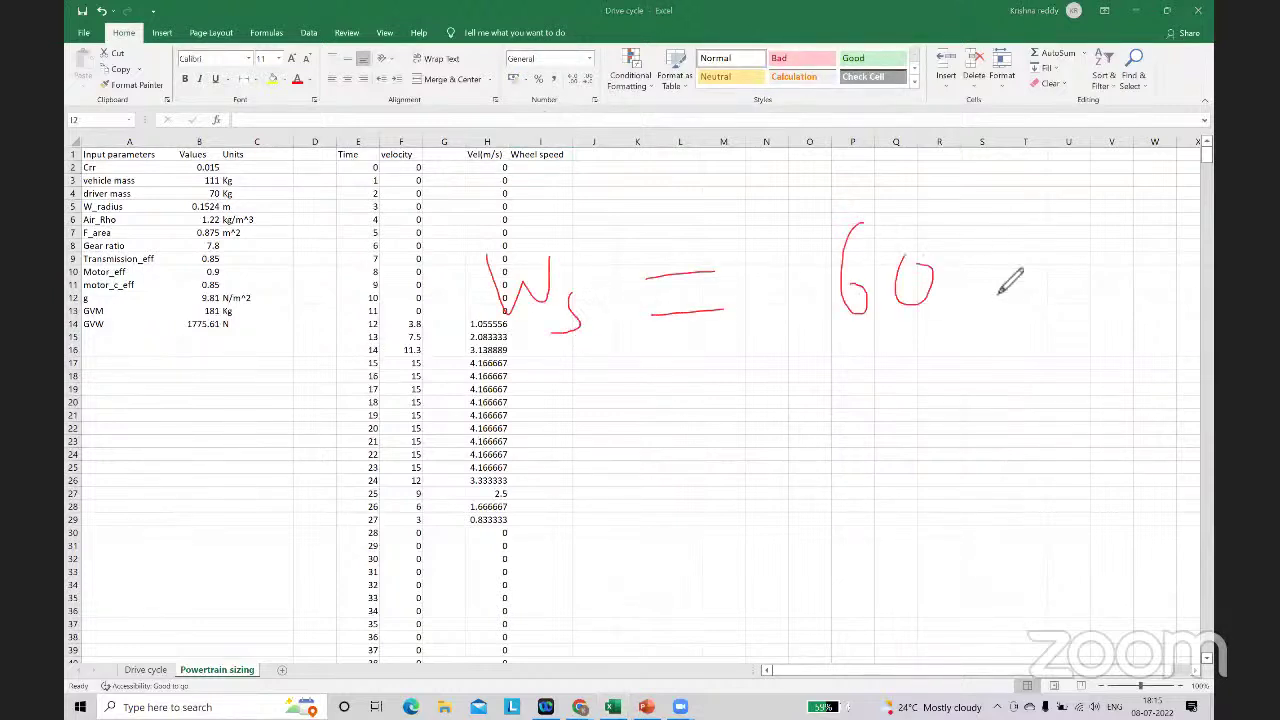
{"action": "left_click_drag", "start_coordinate": [980, 222], "coordinate": [1048, 198]}
{"action": "left_click_drag", "start_coordinate": [757, 362], "coordinate": [1100, 305]}
{"action": "left_click_drag", "start_coordinate": [960, 257], "coordinate": [982, 290]}
{"action": "left_click_drag", "start_coordinate": [962, 262], "coordinate": [942, 290]}
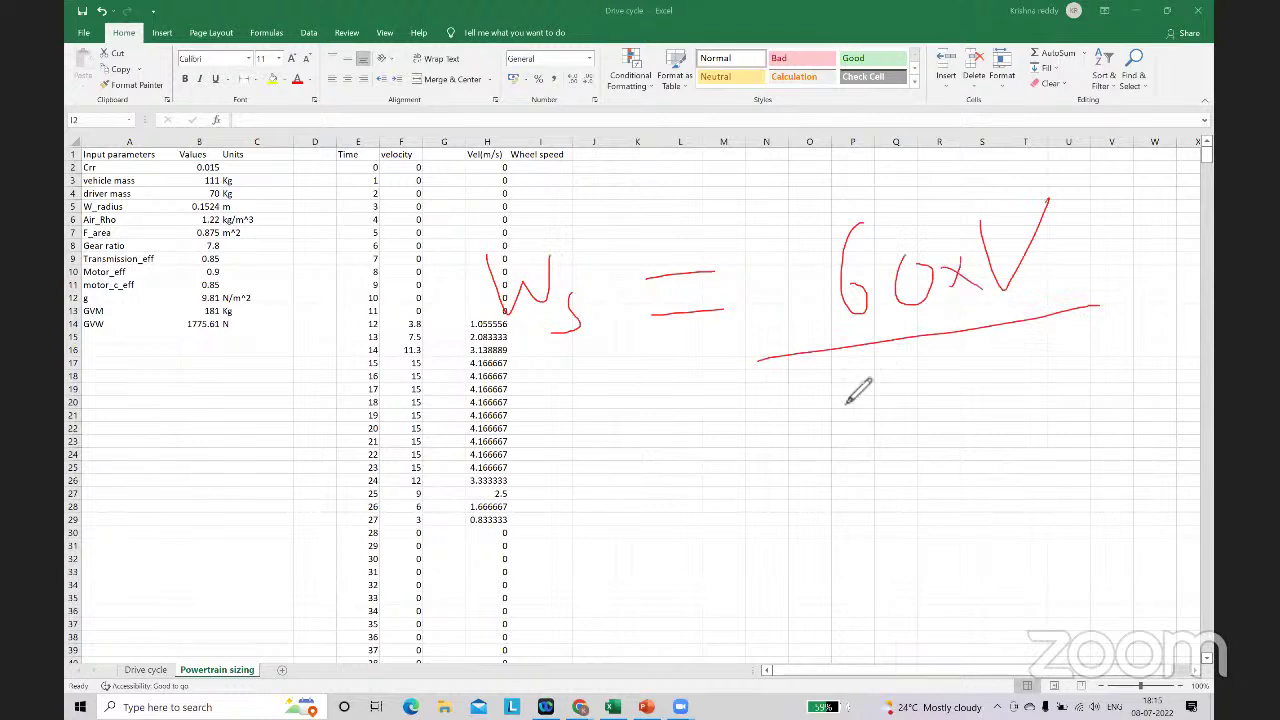
{"action": "mouse_move", "coordinate": [798, 390]}
{"action": "left_mouse_down"}
{"action": "mouse_move", "coordinate": [876, 414]}
{"action": "mouse_move", "coordinate": [935, 376]}
{"action": "left_mouse_up"}
{"action": "left_click_drag", "start_coordinate": [928, 378], "coordinate": [913, 412]}
{"action": "mouse_move", "coordinate": [935, 380]}
{"action": "left_mouse_down"}
{"action": "mouse_move", "coordinate": [963, 410]}
{"action": "mouse_move", "coordinate": [1075, 400]}
{"action": "left_mouse_up"}
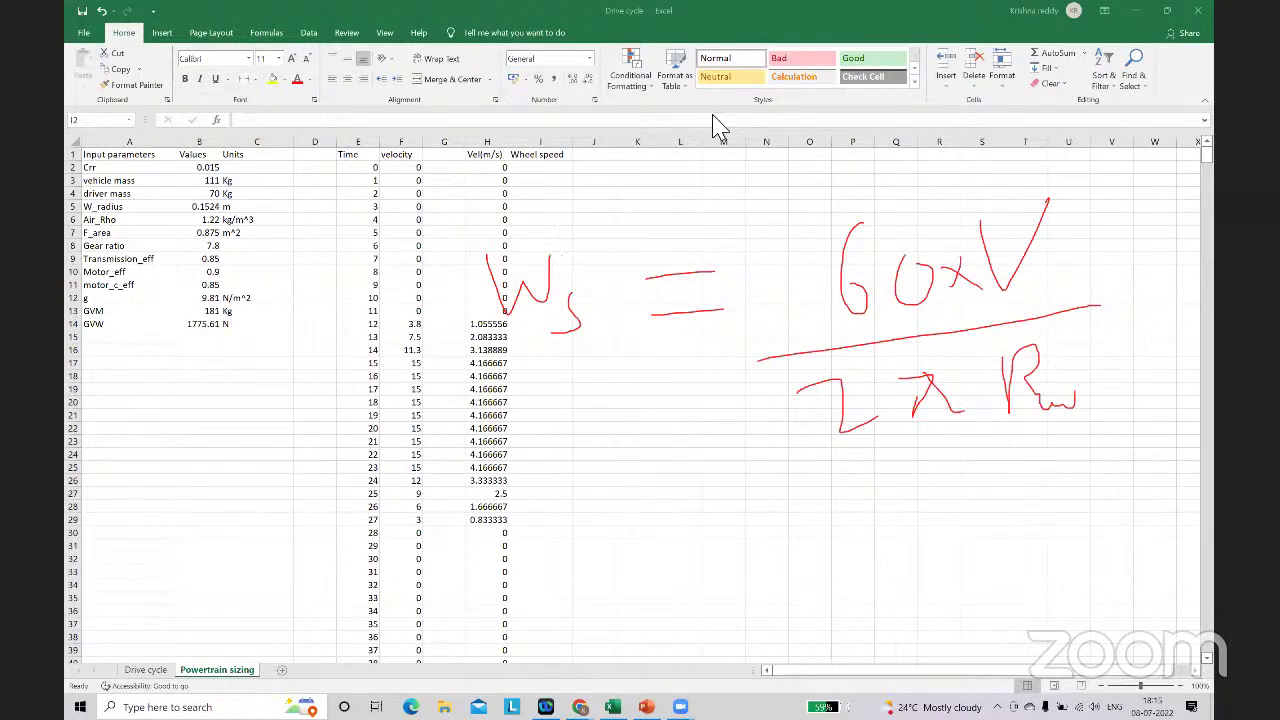
Step: Calculate the first wheel speed in I2 with the formula =60*H2/(2*3.142*$B$5)
{"action": "left_click", "coordinate": [541, 170]}
{"action": "double_click", "coordinate": [541, 170]}
{"action": "type", "text": "="}
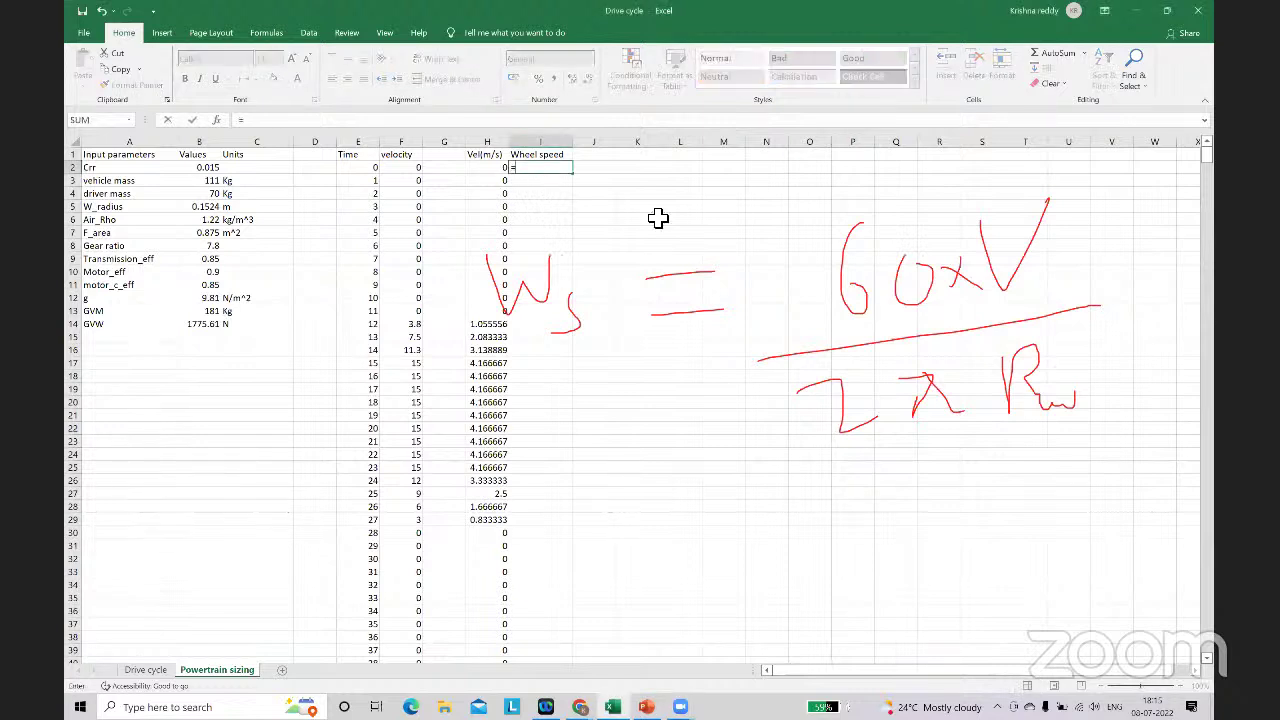
{"action": "type", "text": "60*"}
{"action": "left_click", "coordinate": [505, 167]}
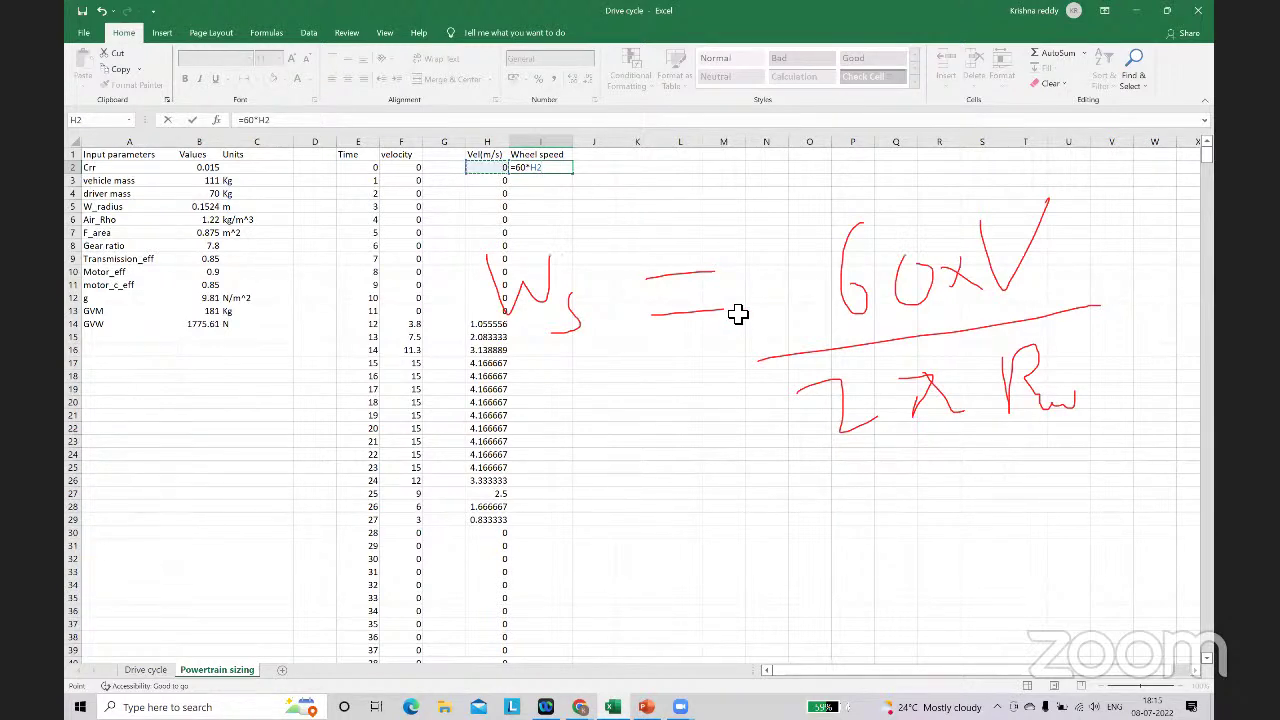
{"action": "type", "text": "/(2*3"}
{"action": "type", "text": ".142*"}
{"action": "left_click", "coordinate": [215, 209]}
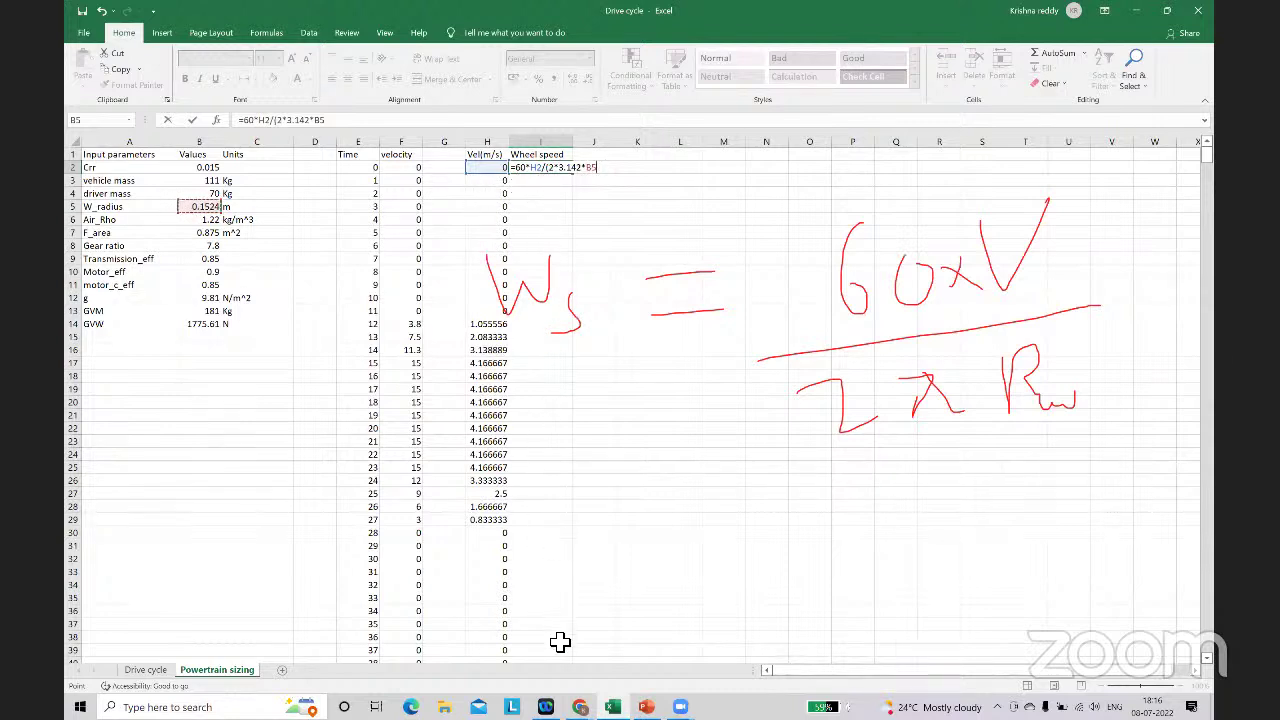
{"action": "left_click", "coordinate": [600, 172]}
{"action": "type", "text": "$B$5"}
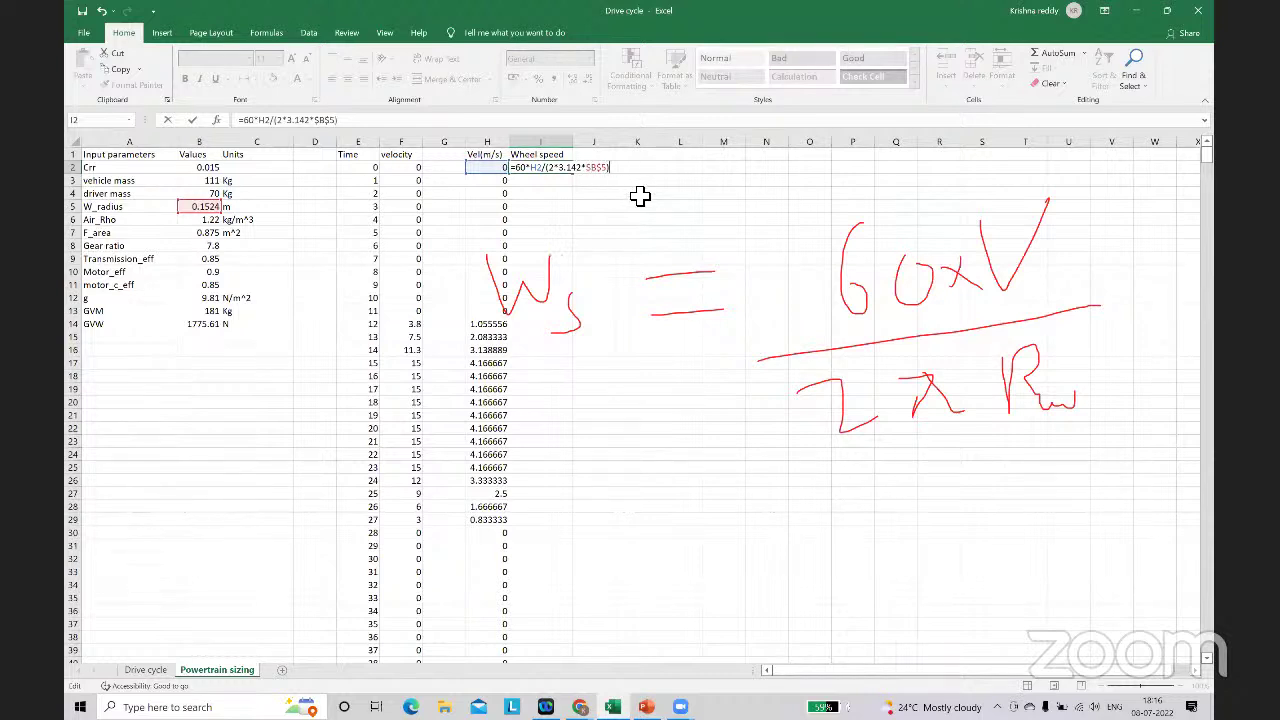
{"action": "key", "text": "Return"}
Step: Fill the I2 wheel speed formula down column I to the last row of the drive cycle data
{"action": "left_click", "coordinate": [560, 172]}
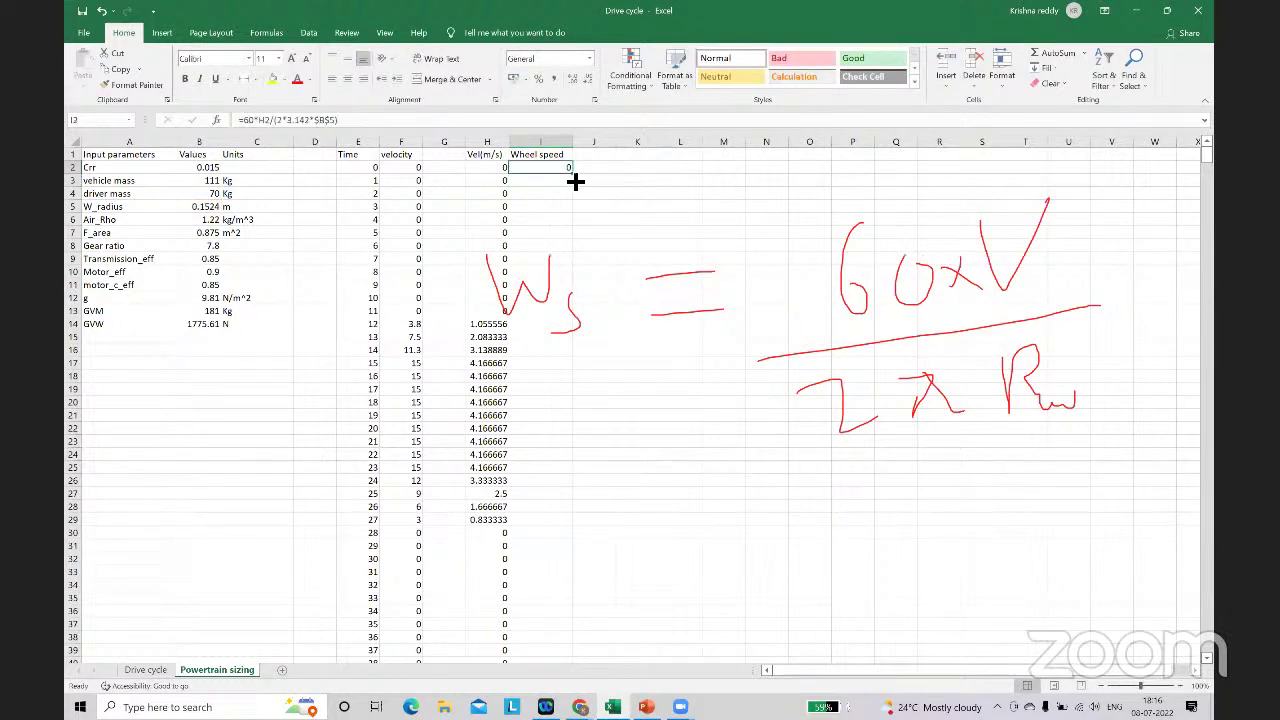
{"action": "double_click", "coordinate": [573, 174]}
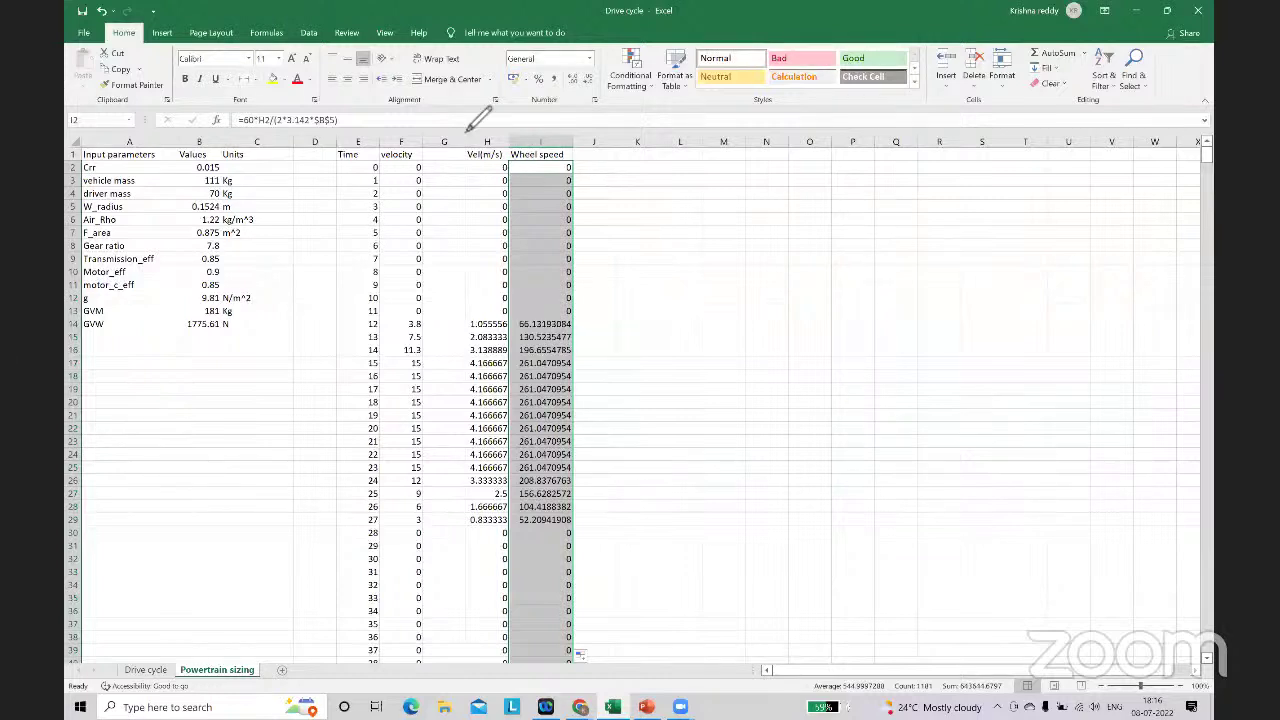
Step: Enter the heading "F_aero" in K1
{"action": "left_click", "coordinate": [645, 156]}
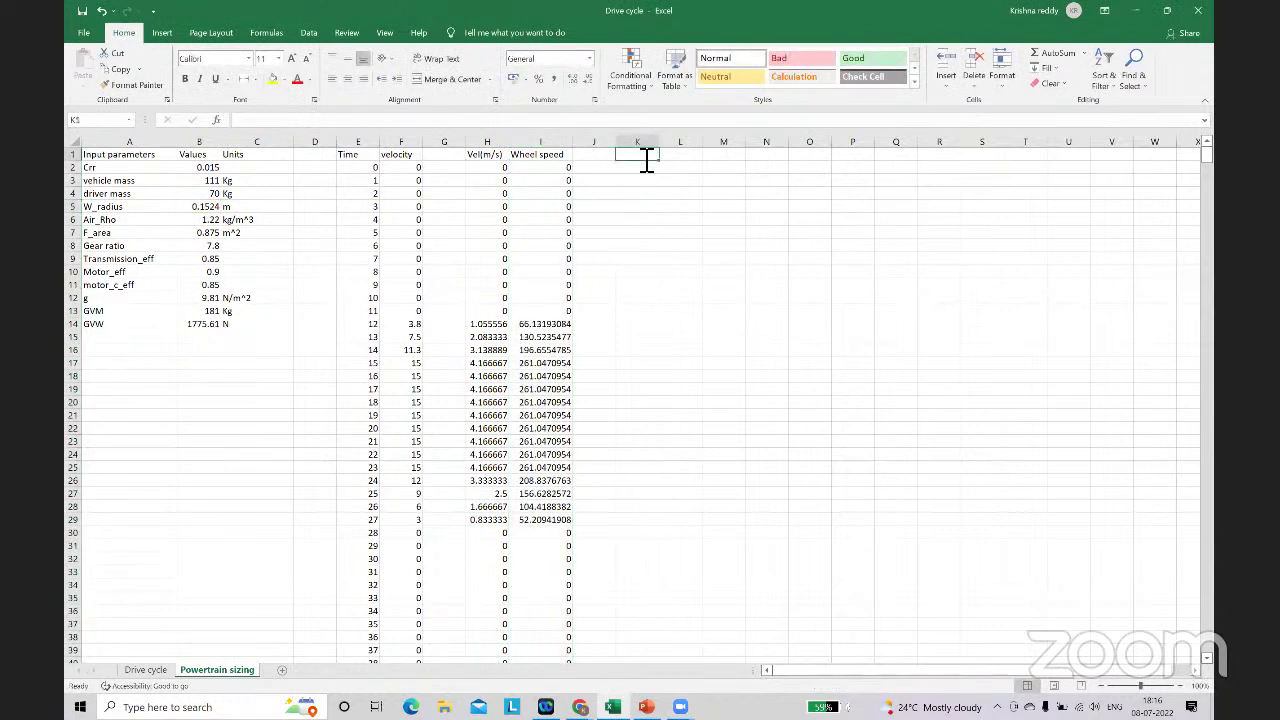
{"action": "double_click", "coordinate": [645, 156]}
{"action": "type", "text": "A"}
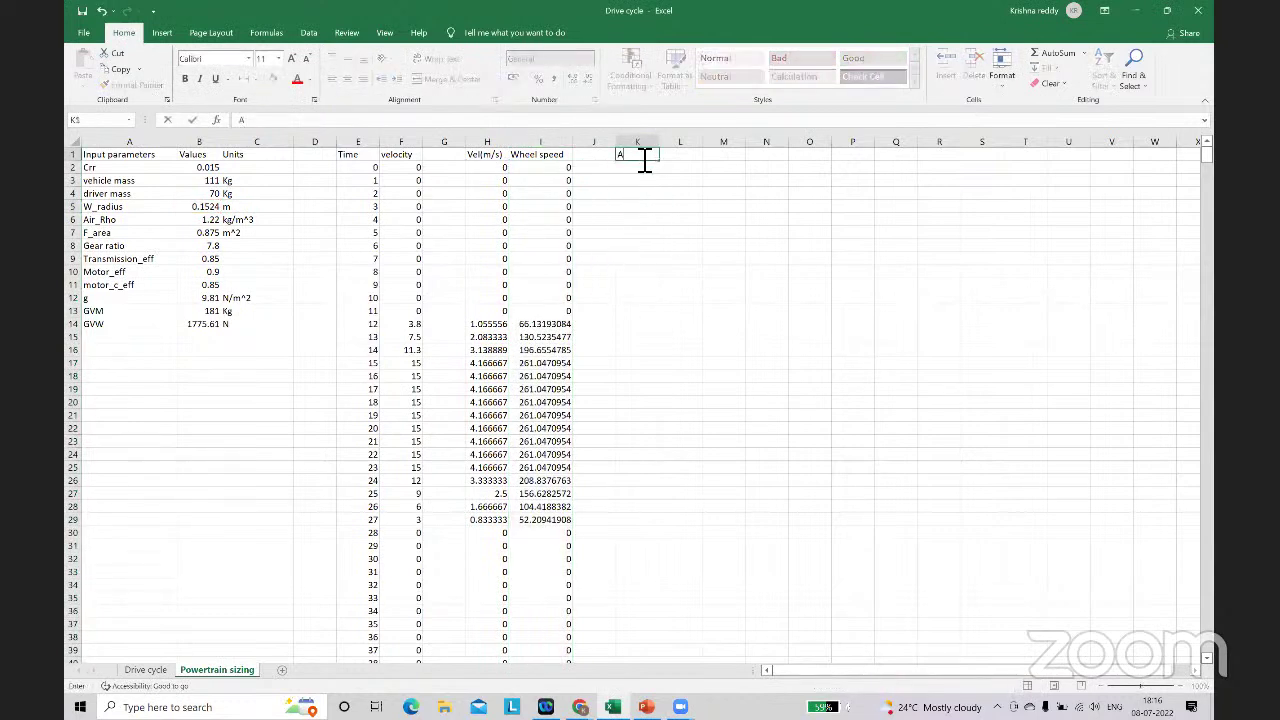
{"action": "key", "text": "BackSpace"}
{"action": "type", "text": "F_"}
{"action": "type", "text": " aero"}
{"action": "key", "text": "Return"}
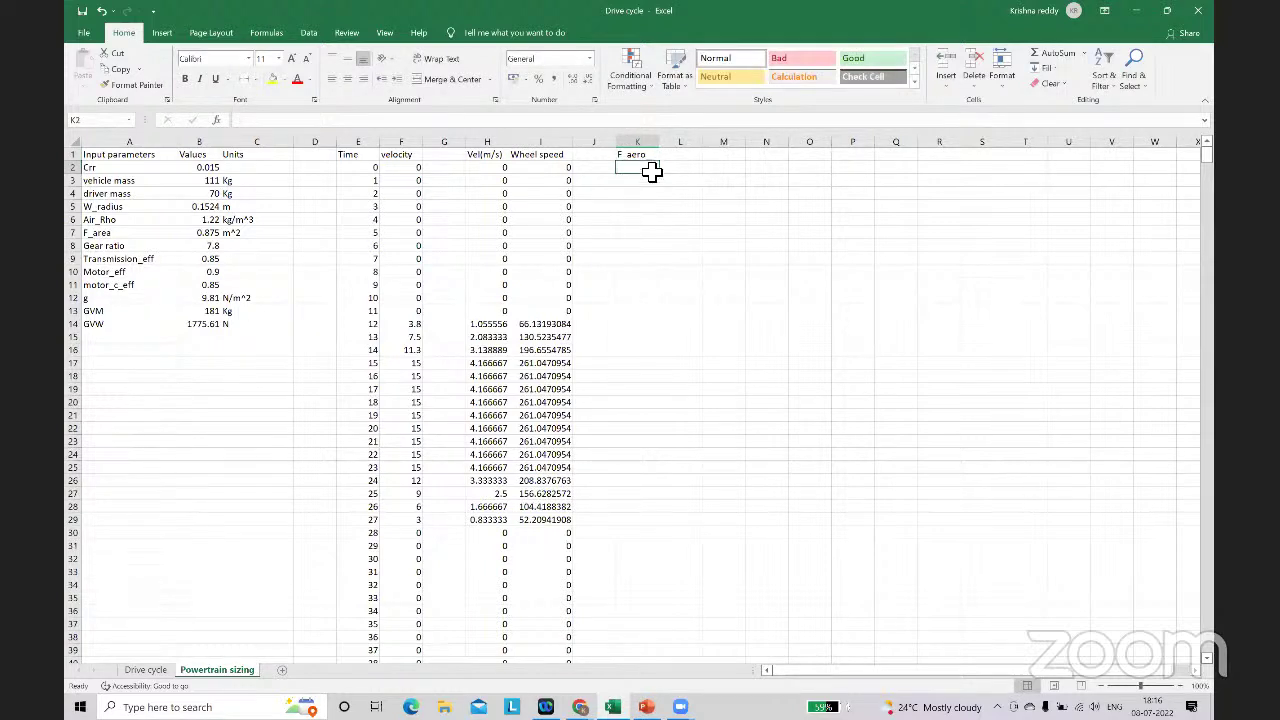
{"action": "key", "text": "F2"}
{"action": "type", "text": "="}
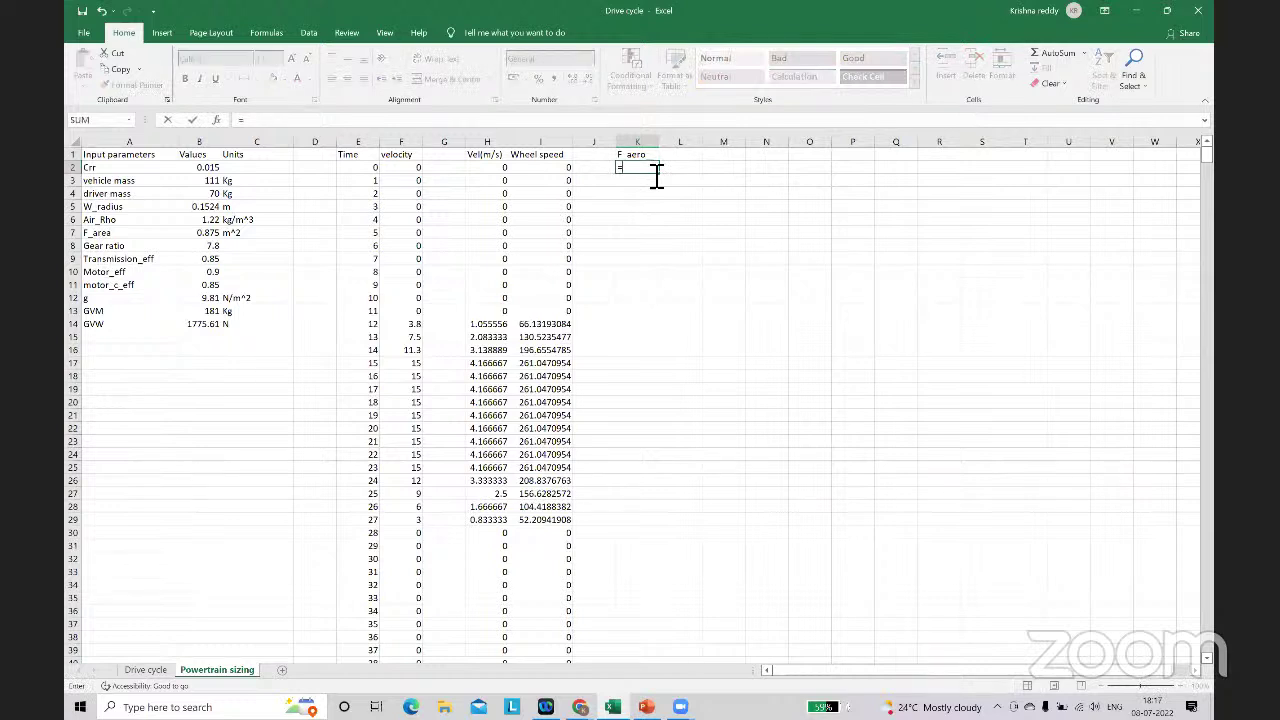
{"action": "type", "text": "0.5*"}
{"action": "left_click", "coordinate": [203, 225]}
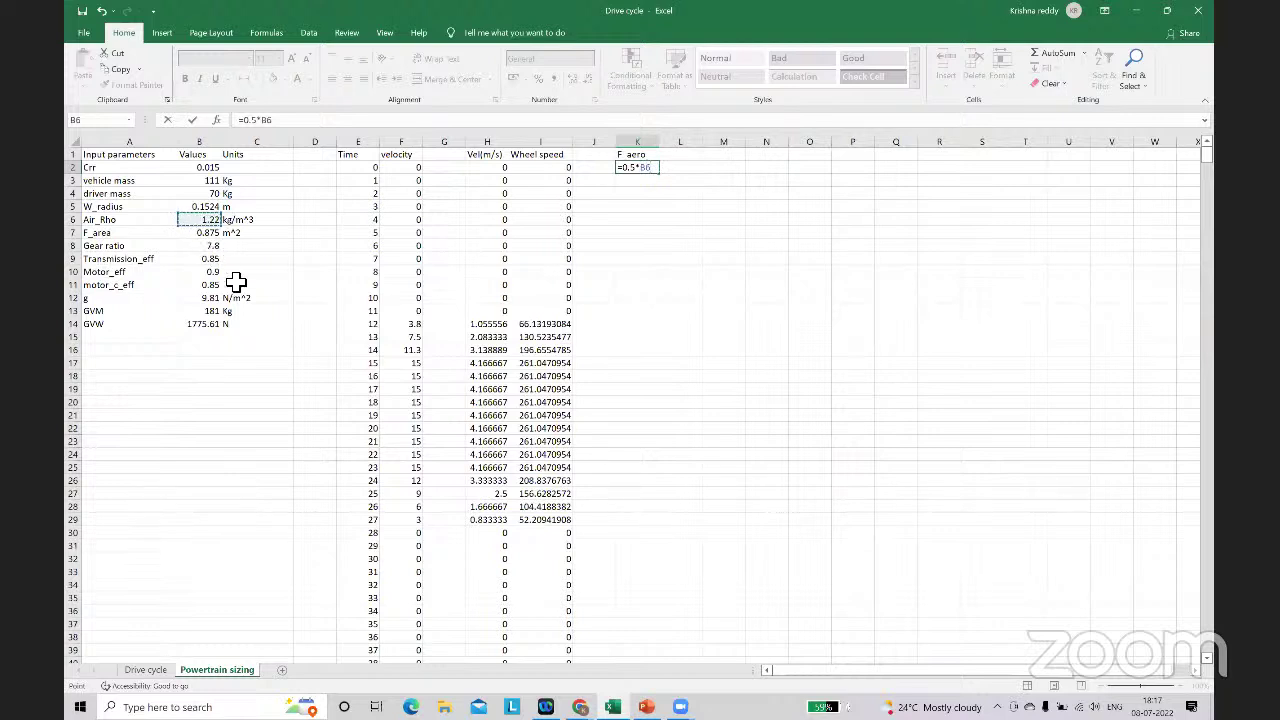
{"action": "type", "text": "*"}
{"action": "mouse_move", "coordinate": [200, 236]}
{"action": "left_mouse_down"}
{"action": "mouse_move", "coordinate": [214, 251]}
{"action": "mouse_move", "coordinate": [205, 233]}
{"action": "left_mouse_up"}
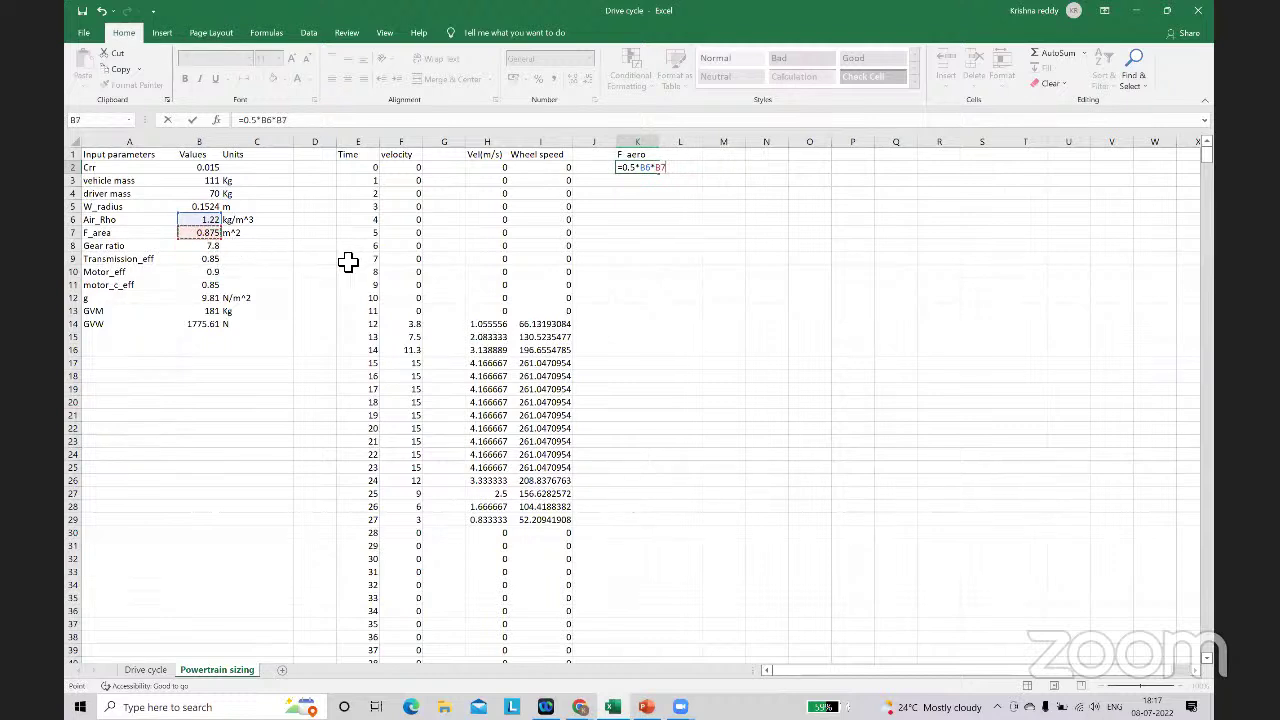
{"action": "type", "text": "*"}
{"action": "left_click_drag", "start_coordinate": [684, 178], "coordinate": [624, 180]}
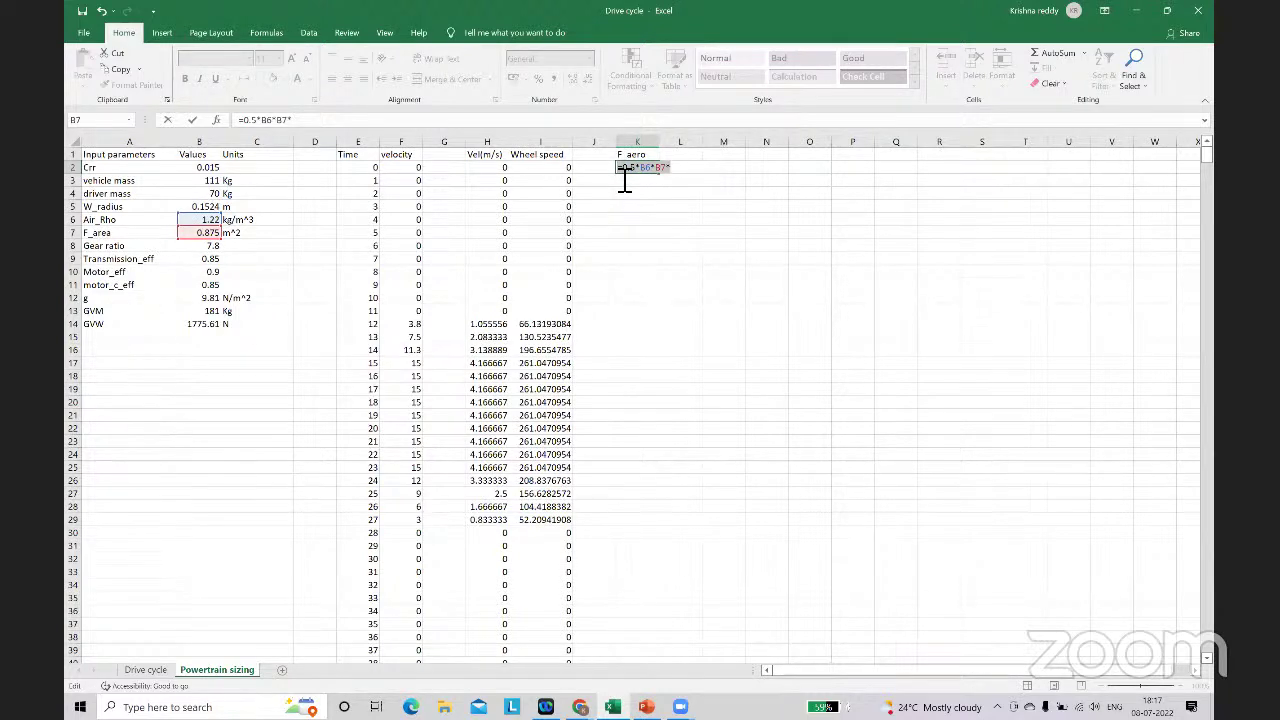
{"action": "key", "text": "Escape"}
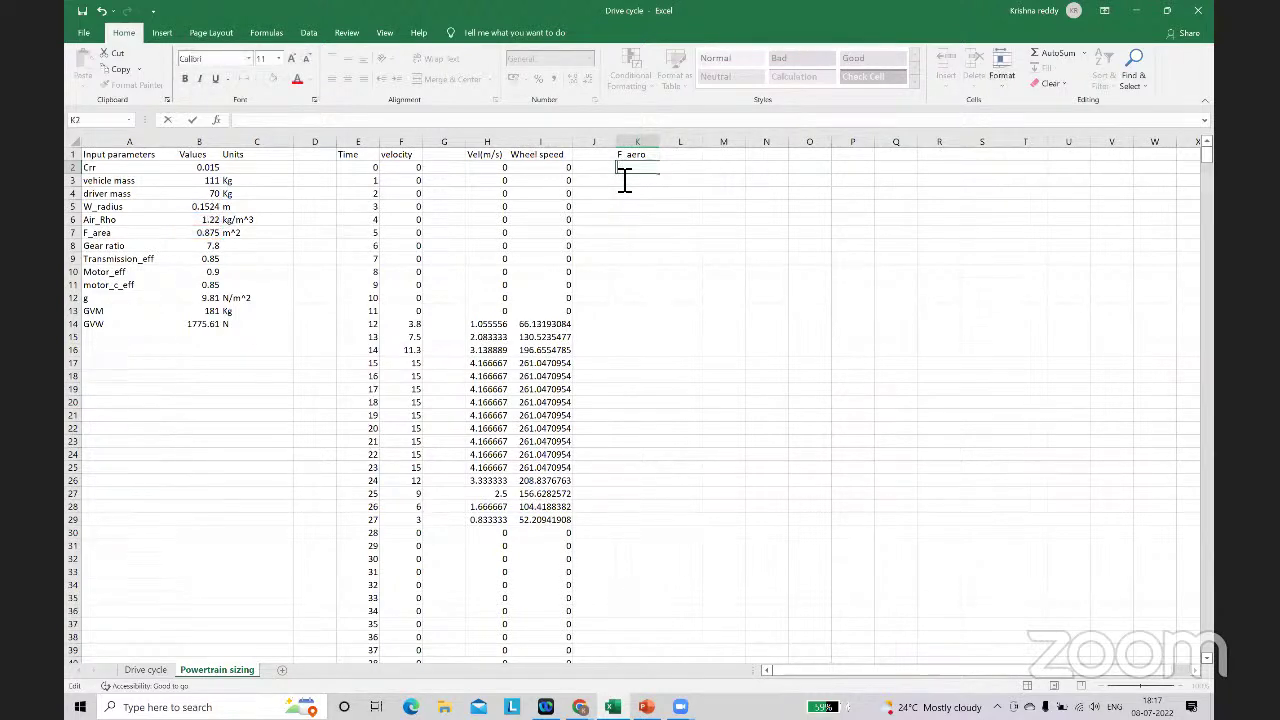
Step: Add the input parameter "Cd" in A15 with the value 0.22 in B15
{"action": "left_click", "coordinate": [118, 340]}
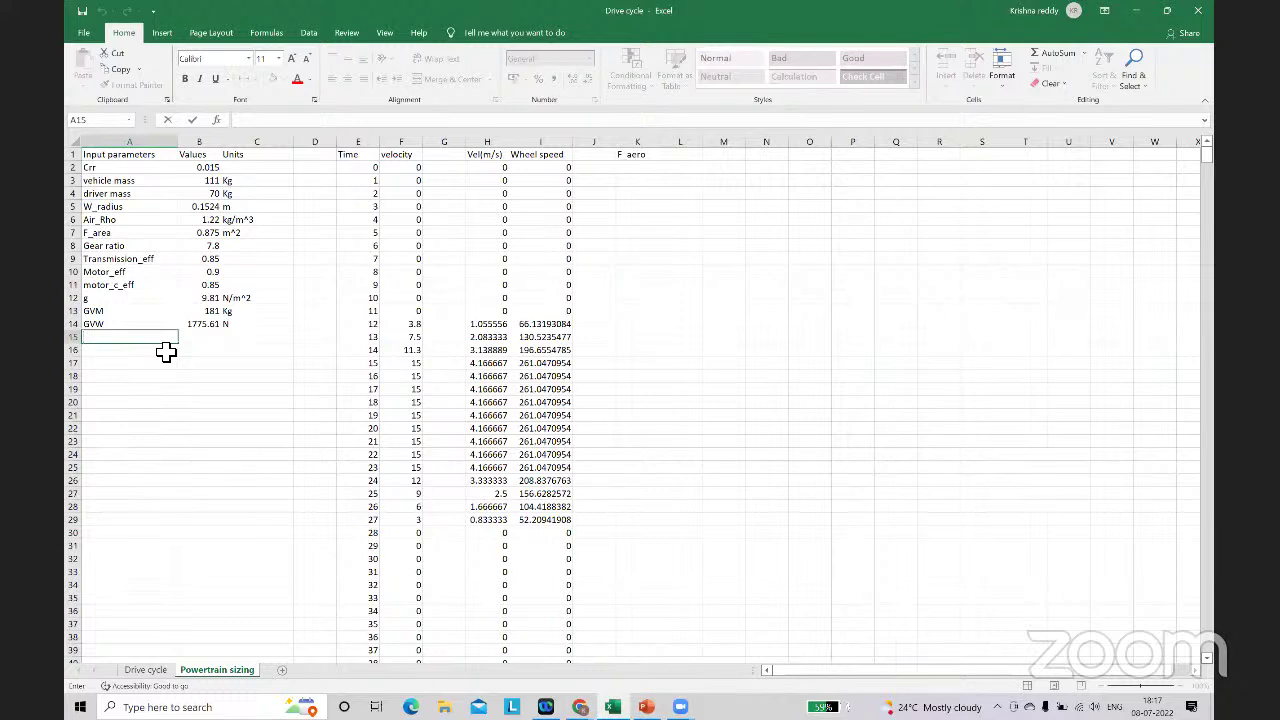
{"action": "type", "text": "Cd"}
{"action": "left_click", "coordinate": [210, 340]}
{"action": "double_click", "coordinate": [216, 340]}
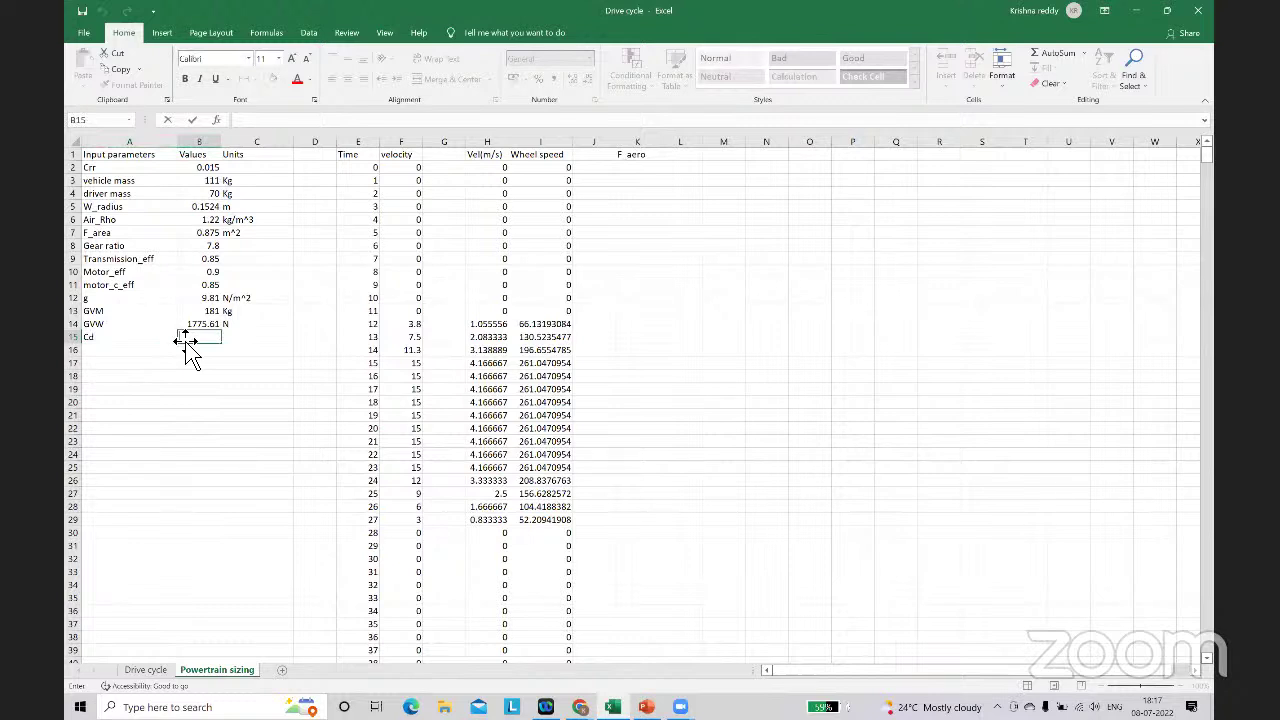
{"action": "type", "text": "0.22"}
{"action": "left_click", "coordinate": [623, 376]}
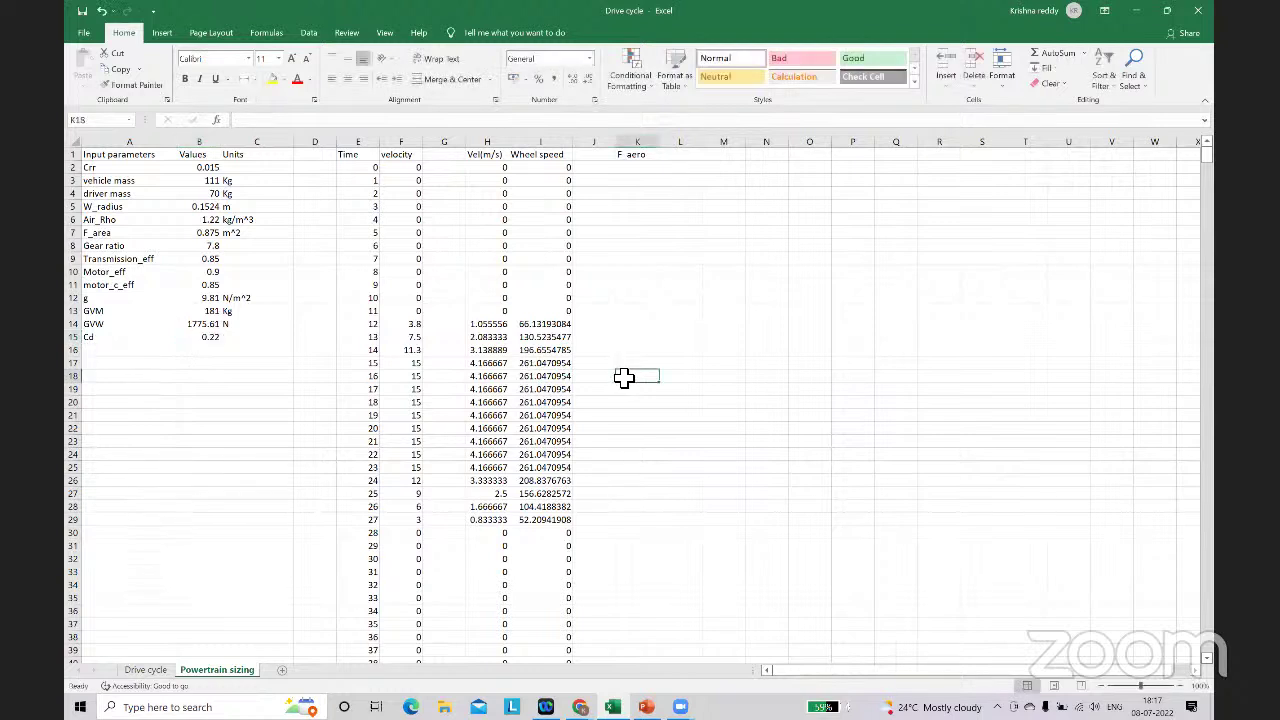
Step: Enter the aerodynamic force formula in K2 as 0.5*B6*B7*B15*H2*H2, multiplying air density, frontal area, drag coefficient and squared velocity
{"action": "left_click", "coordinate": [641, 169]}
{"action": "type", "text": "=0.5"}
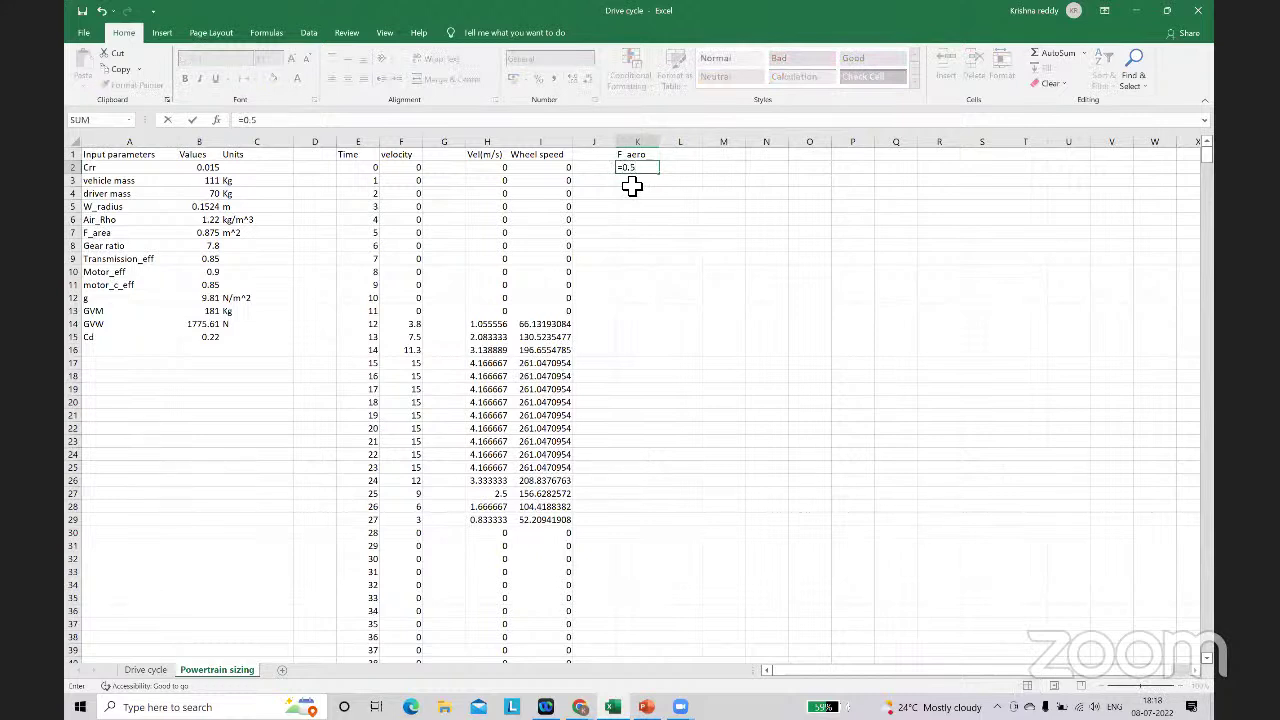
{"action": "type", "text": "*"}
{"action": "left_click", "coordinate": [195, 220]}
{"action": "type", "text": "*"}
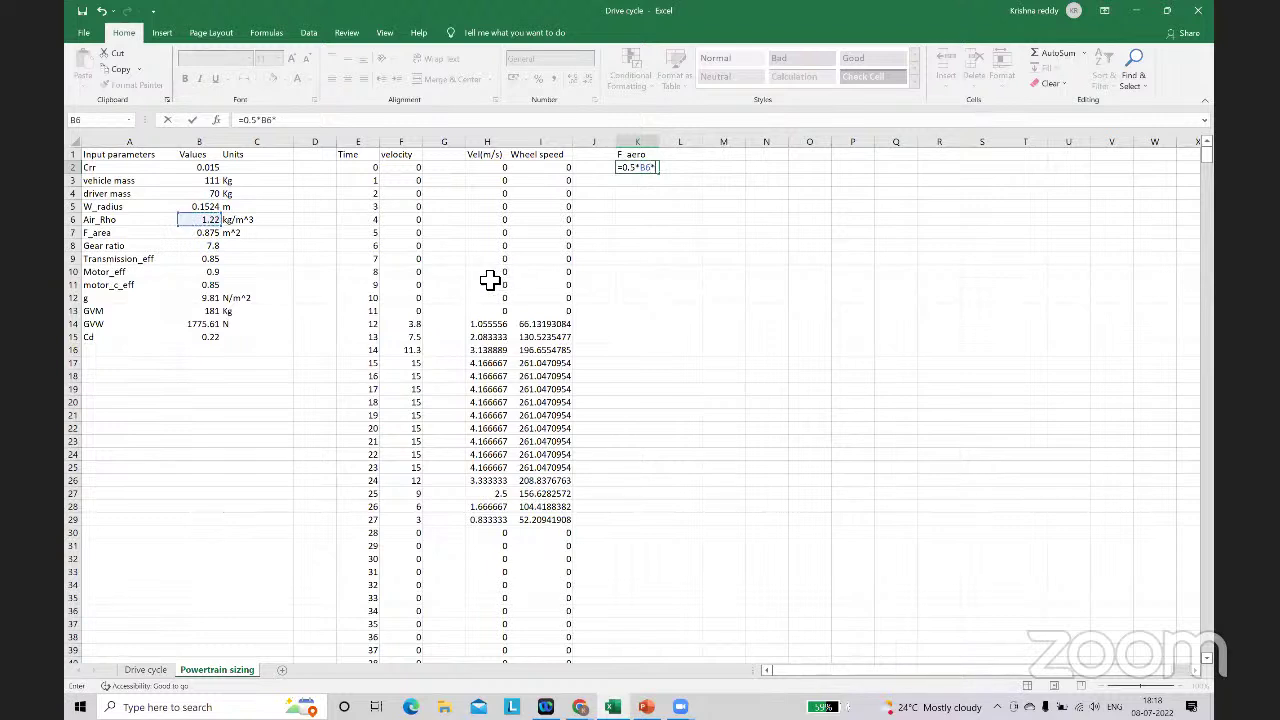
{"action": "left_click", "coordinate": [205, 232]}
{"action": "type", "text": "*"}
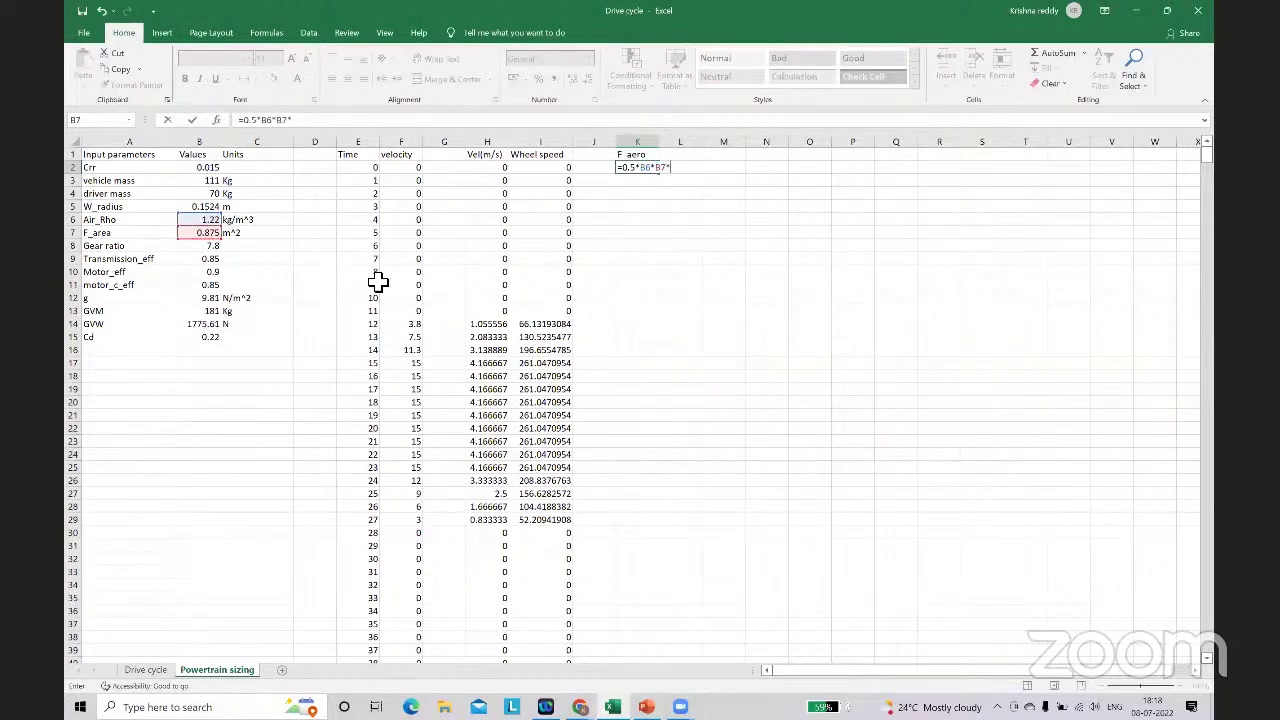
{"action": "left_click", "coordinate": [205, 338]}
{"action": "type", "text": "*"}
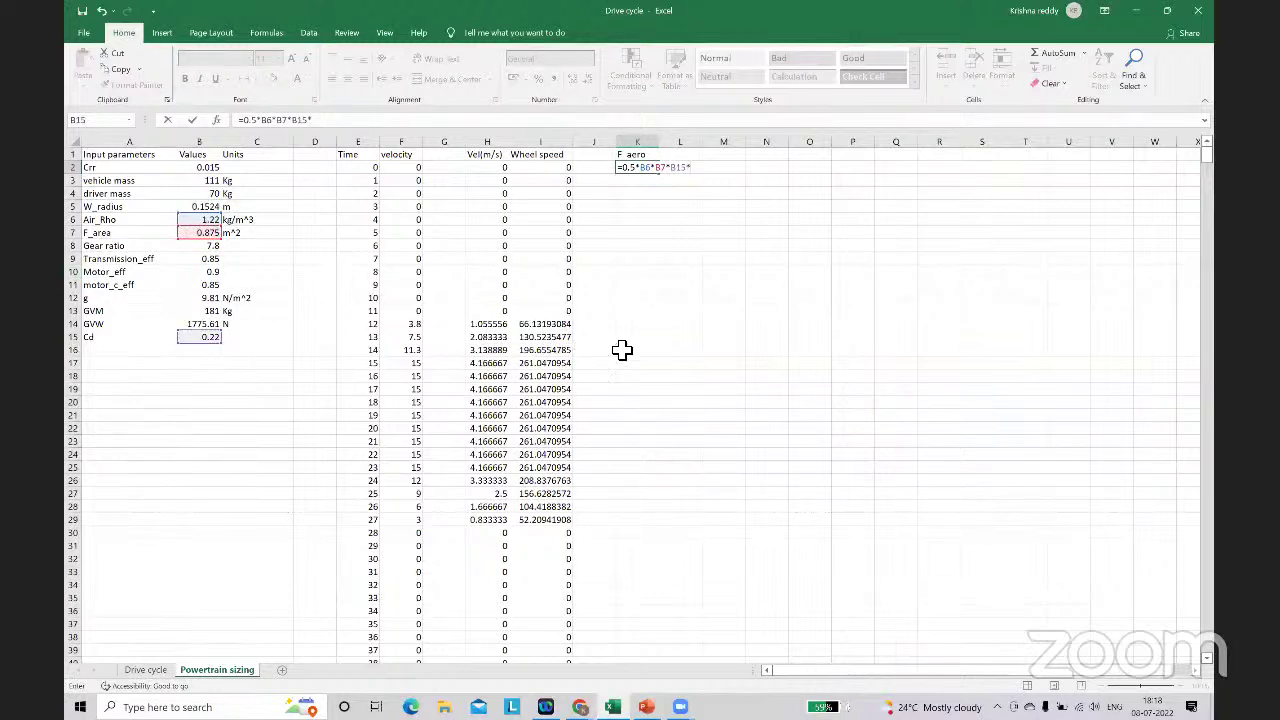
{"action": "left_click", "coordinate": [498, 168]}
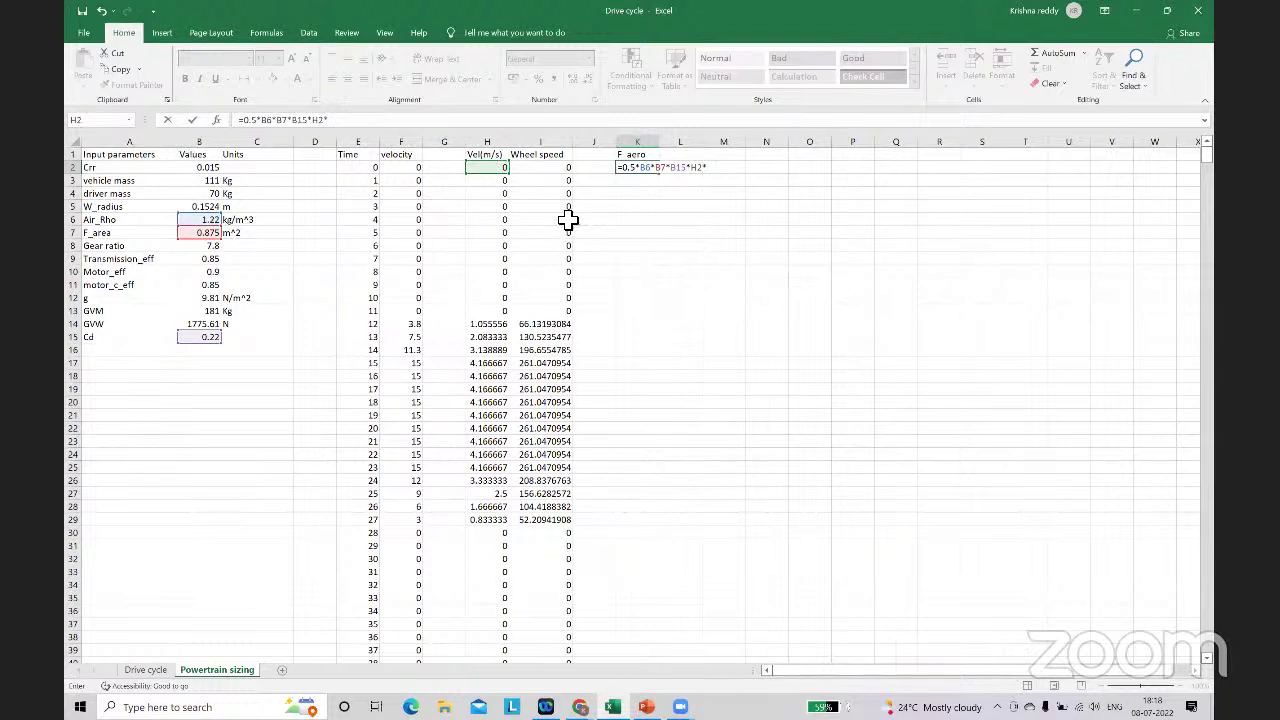
{"action": "type", "text": "*"}
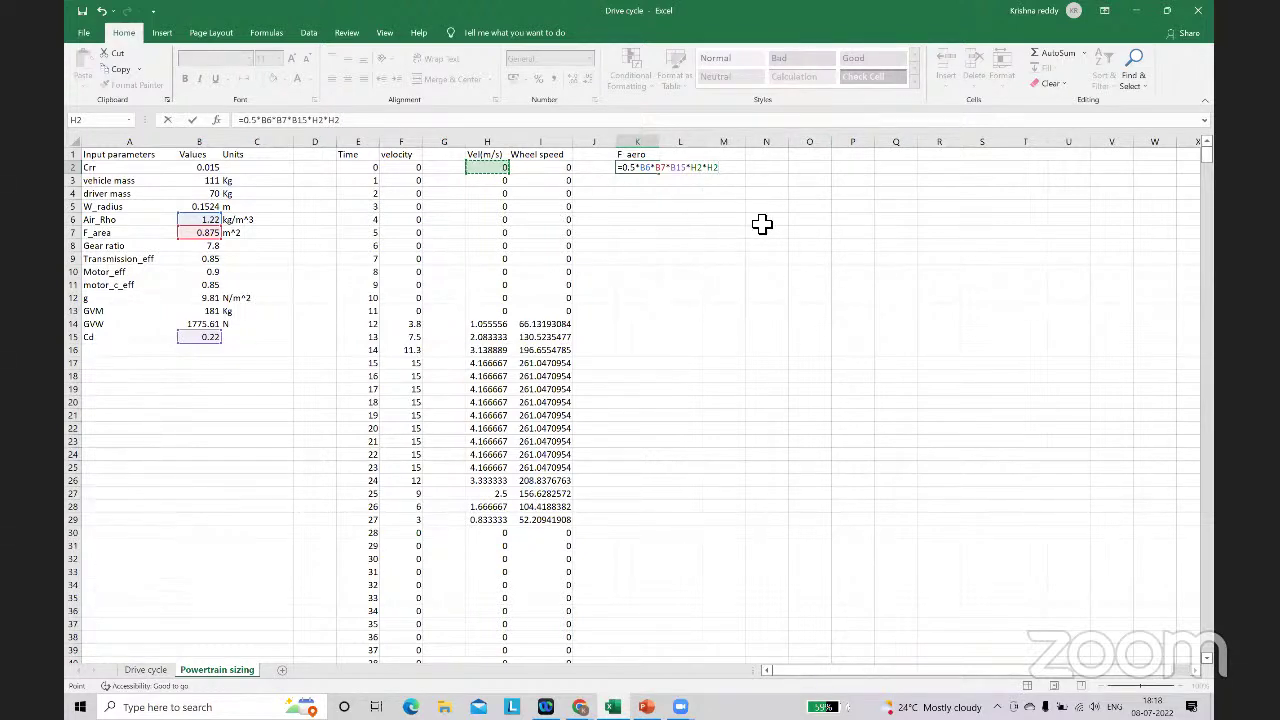
{"action": "key", "text": "Return"}
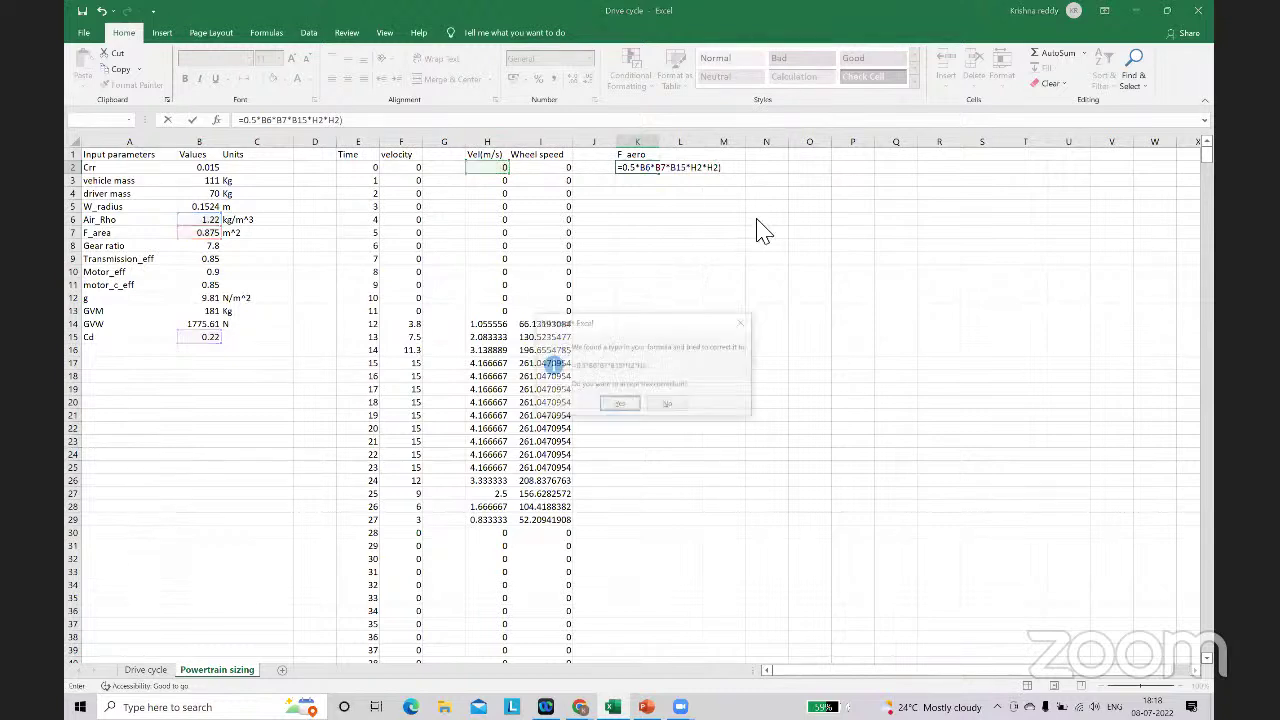
Step: Correct the K2 formula by adding the missing opening parenthesis so it reads =(0.5*B6*B7*B15*H2*H2)
{"action": "left_click", "coordinate": [743, 322]}
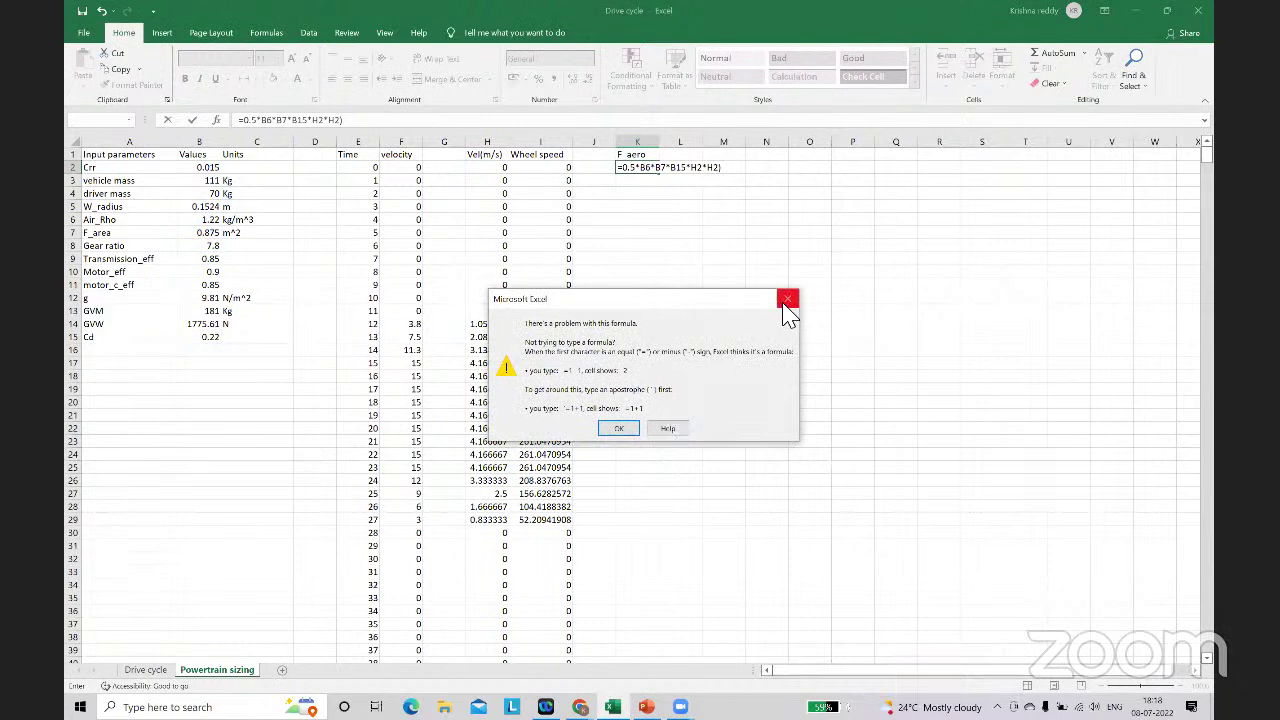
{"action": "left_click", "coordinate": [784, 304]}
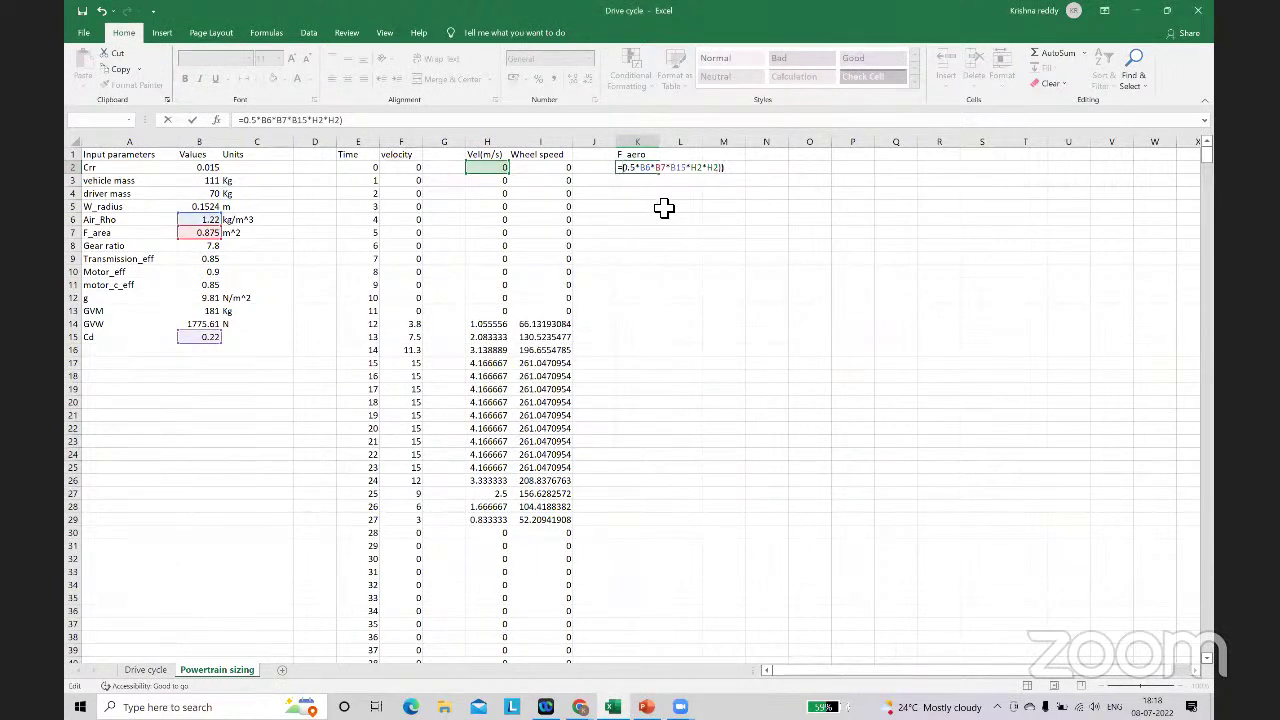
{"action": "type", "text": "("}
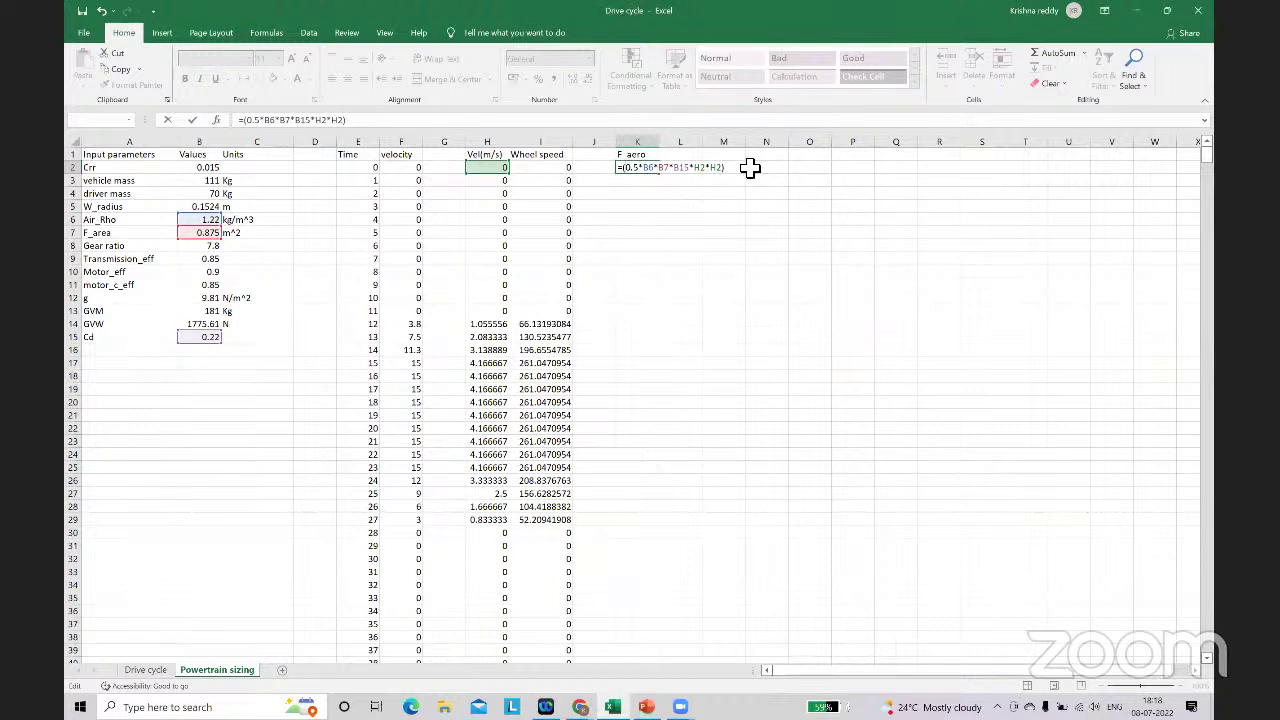
{"action": "key", "text": "Return"}
Step: Fill the K2 formula with its relative references down column K to the end of the drive cycle data
{"action": "left_click", "coordinate": [634, 168]}
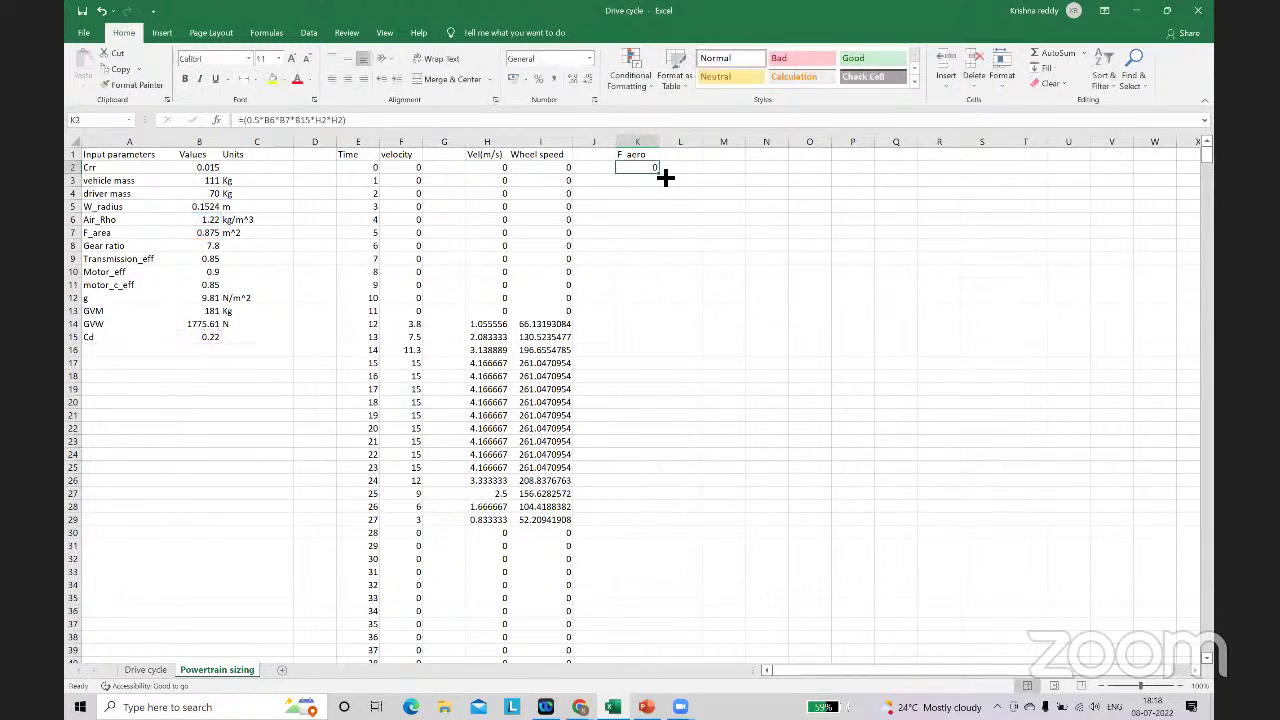
{"action": "left_click", "coordinate": [680, 221]}
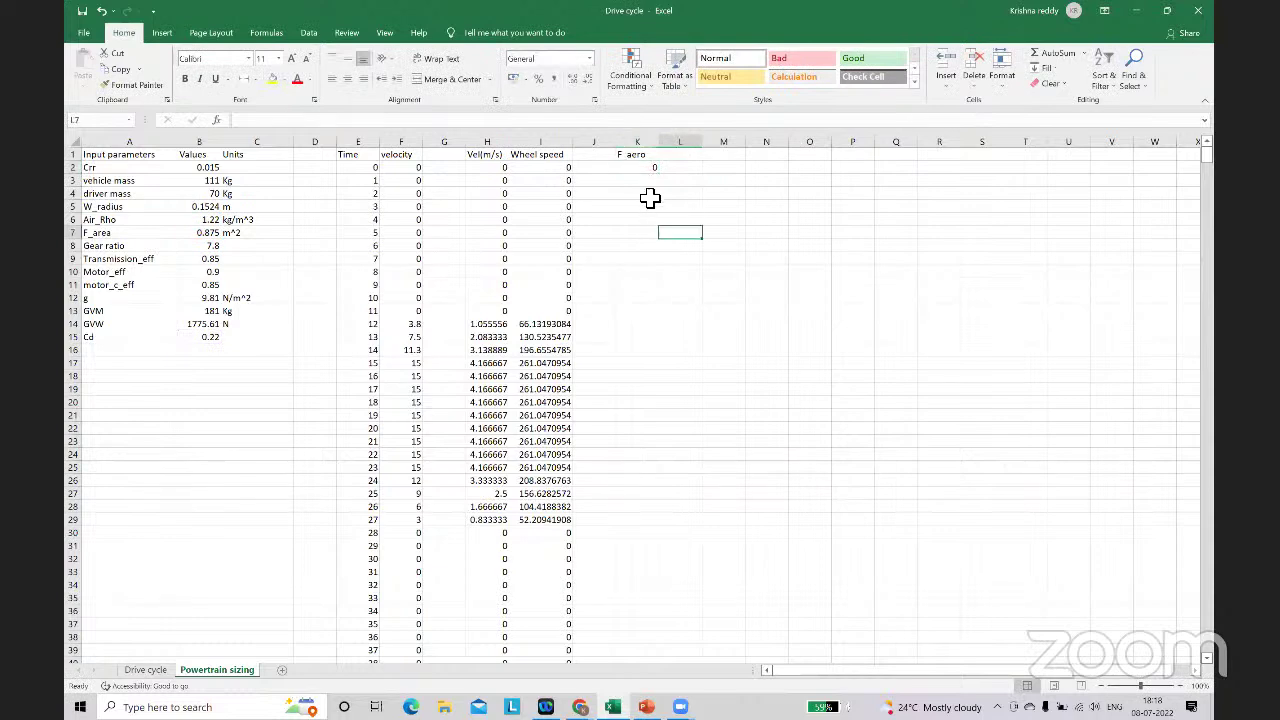
{"action": "left_click", "coordinate": [640, 168]}
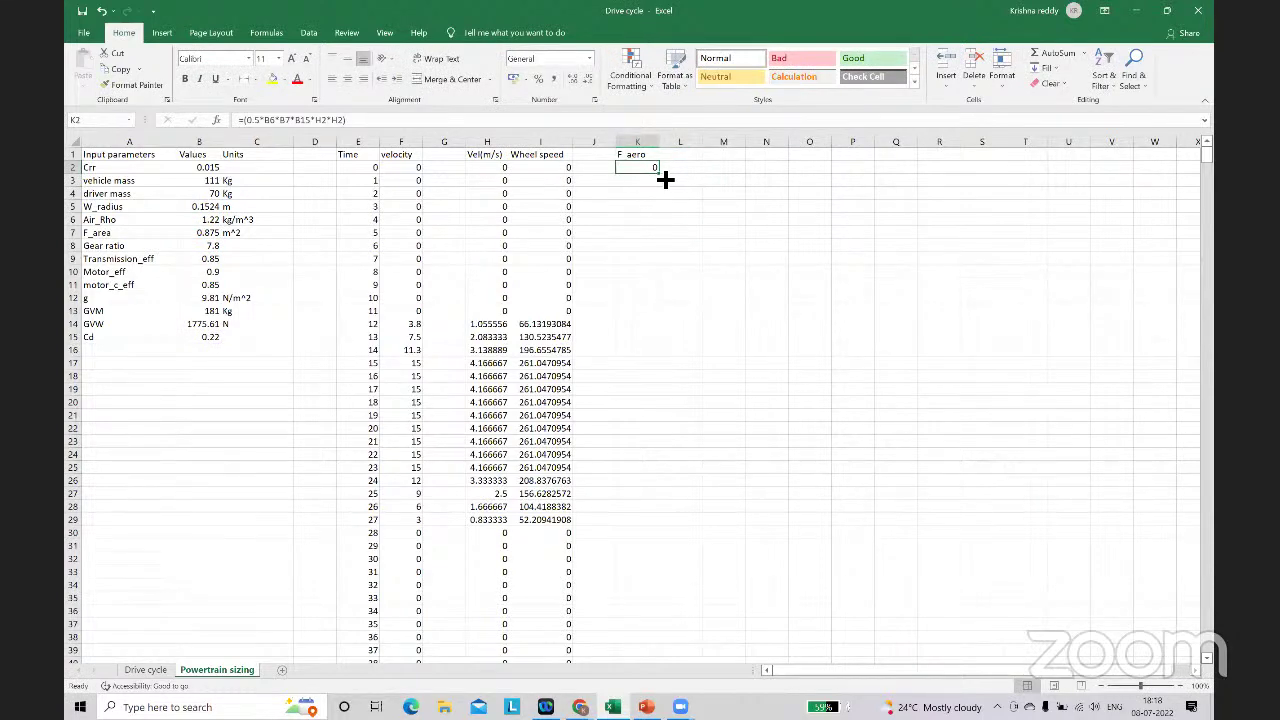
{"action": "left_click_drag", "start_coordinate": [663, 177], "coordinate": [646, 640]}
Step: Change the K2 formula to =(0.5*$B$6*$B$7*$B$15*H2*H2) and refill it down column K to the last drive cycle row
{"action": "scroll", "coordinate": [860, 396], "scroll_direction": "up", "scroll_amount": 7}
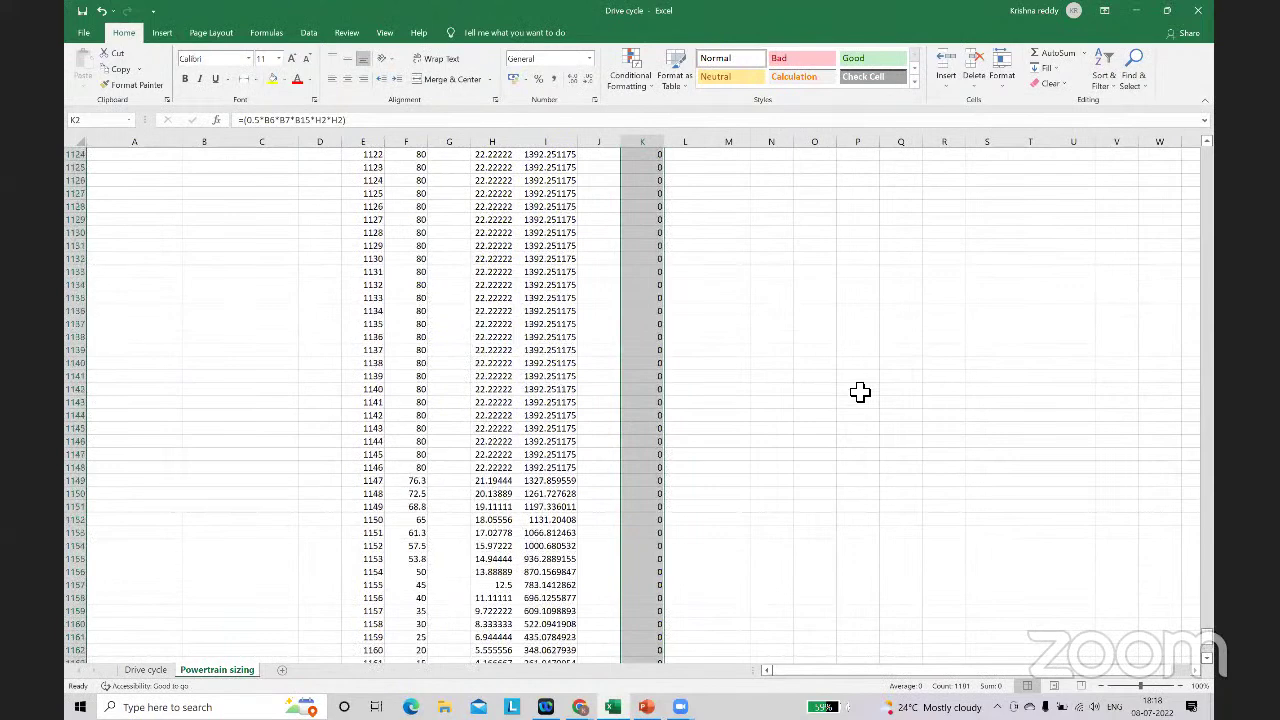
{"action": "left_click_drag", "start_coordinate": [1203, 300], "coordinate": [1206, 155]}
{"action": "double_click", "coordinate": [648, 168]}
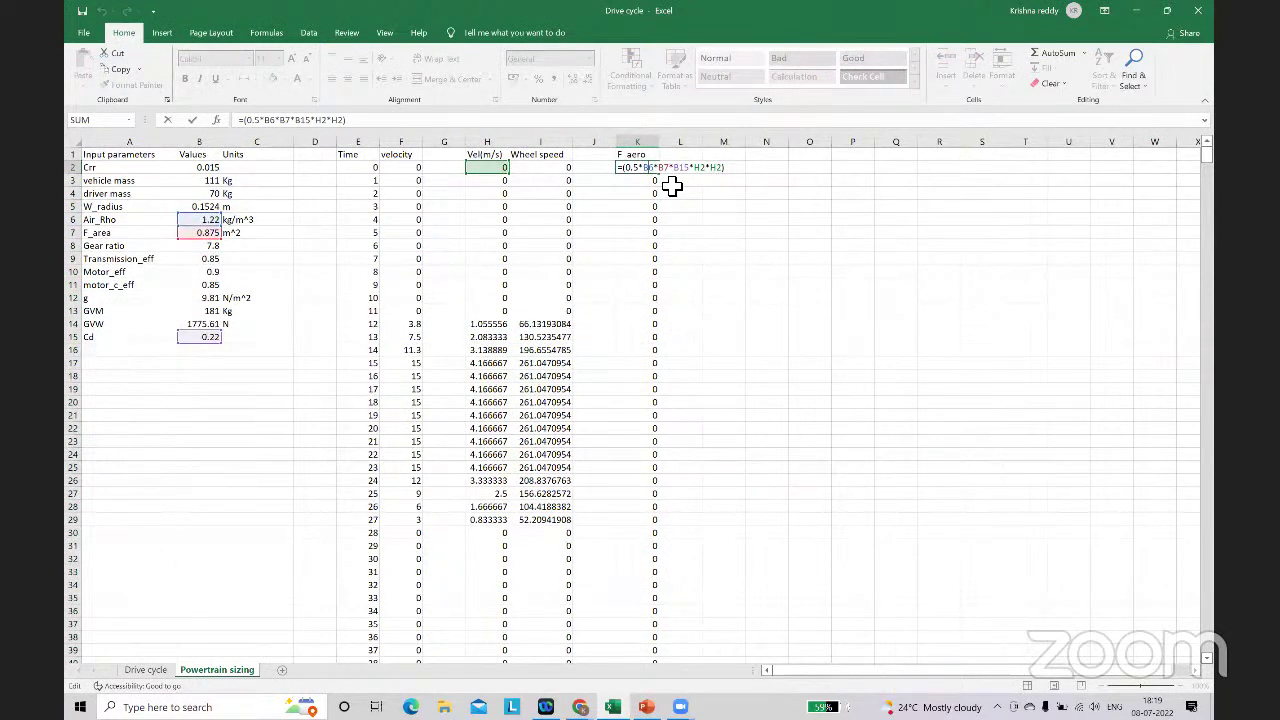
{"action": "type", "text": "$B"}
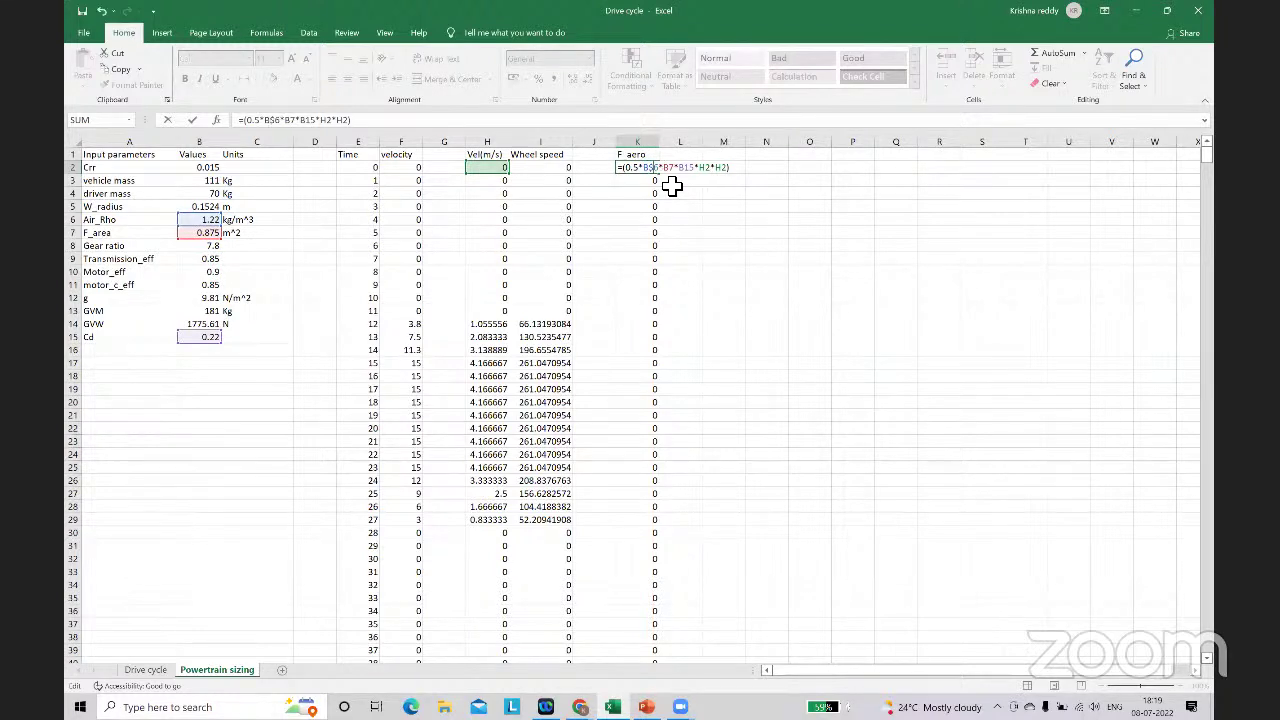
{"action": "type", "text": "$"}
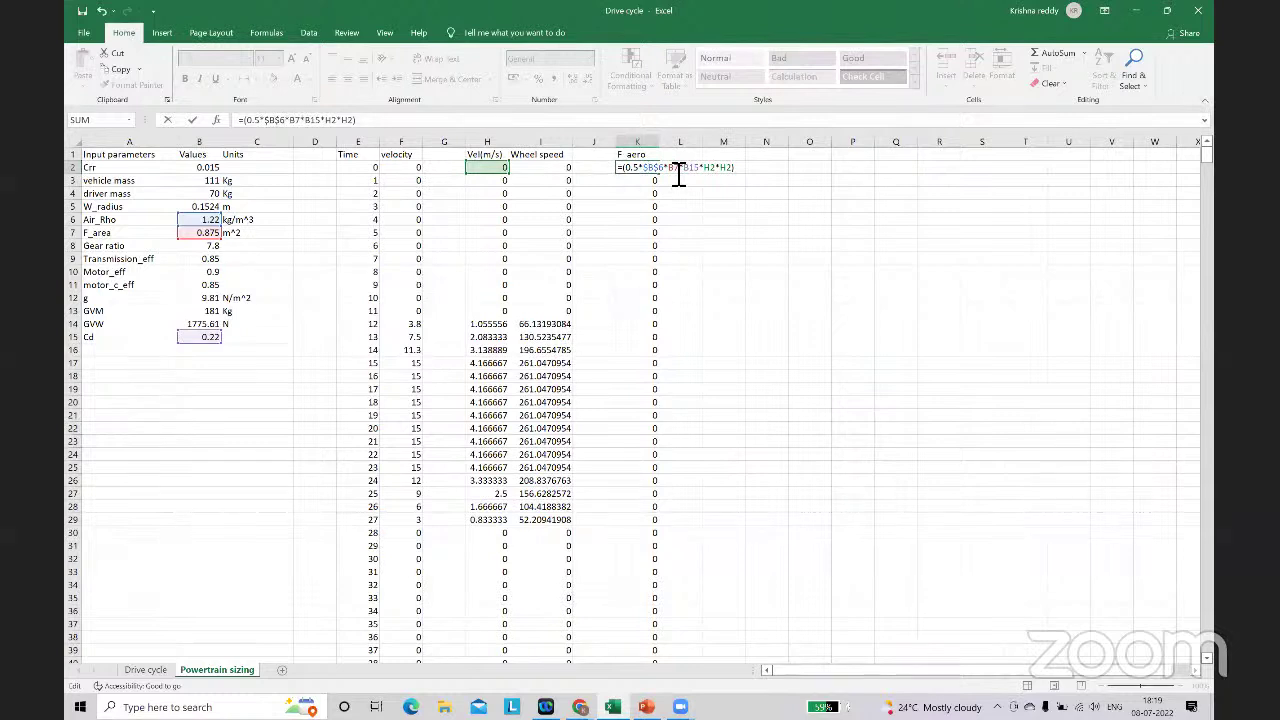
{"action": "left_click", "coordinate": [679, 175]}
{"action": "key", "text": "F4"}
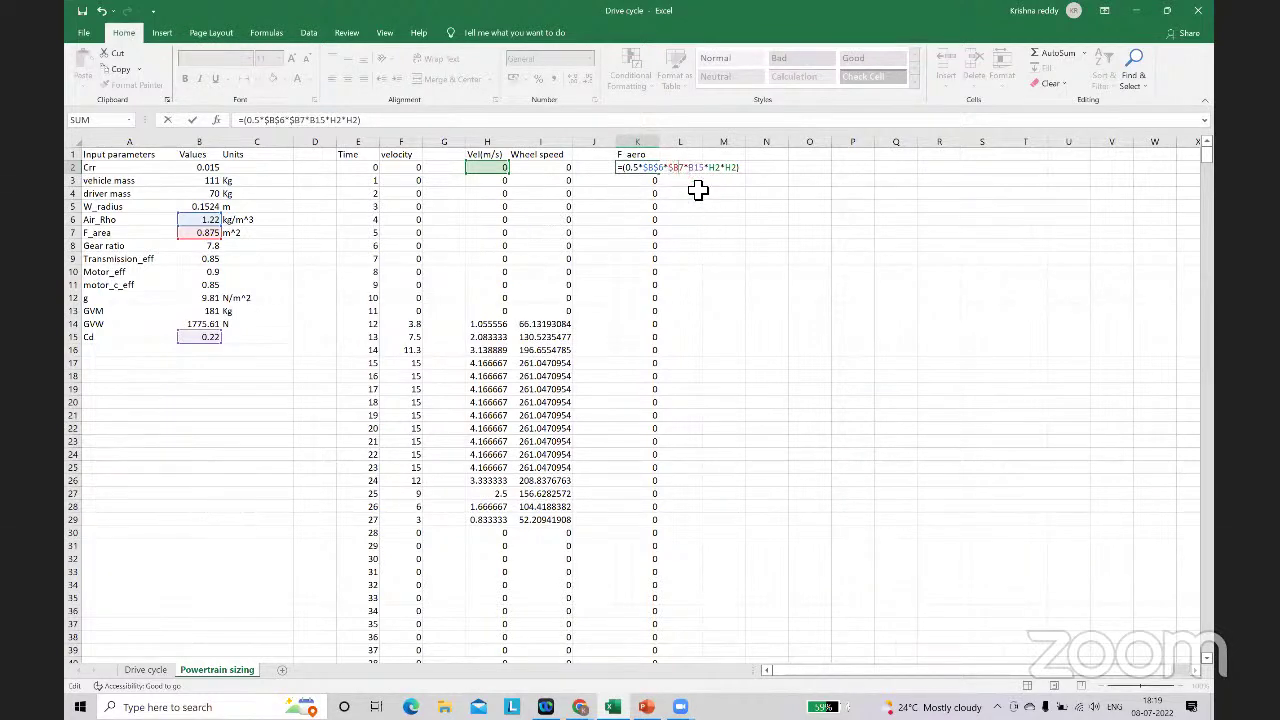
{"action": "type", "text": "$"}
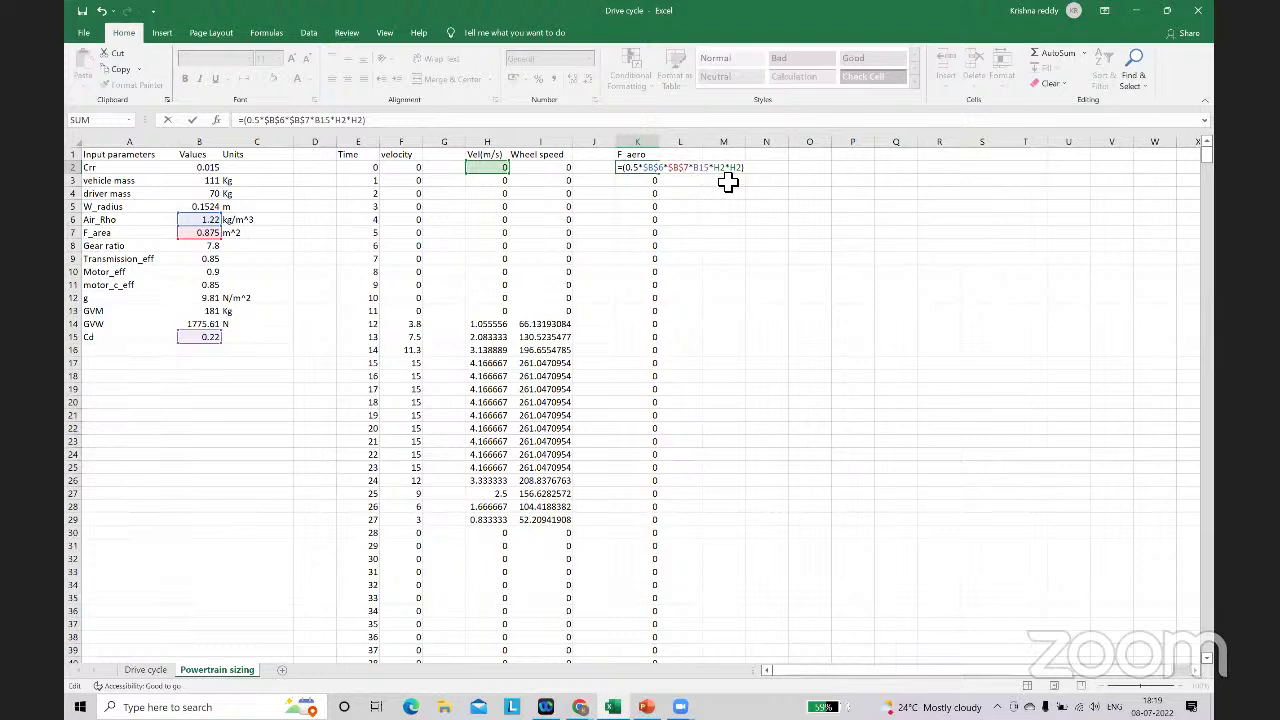
{"action": "type", "text": "$B$"}
{"action": "key", "text": "ctrl+Return"}
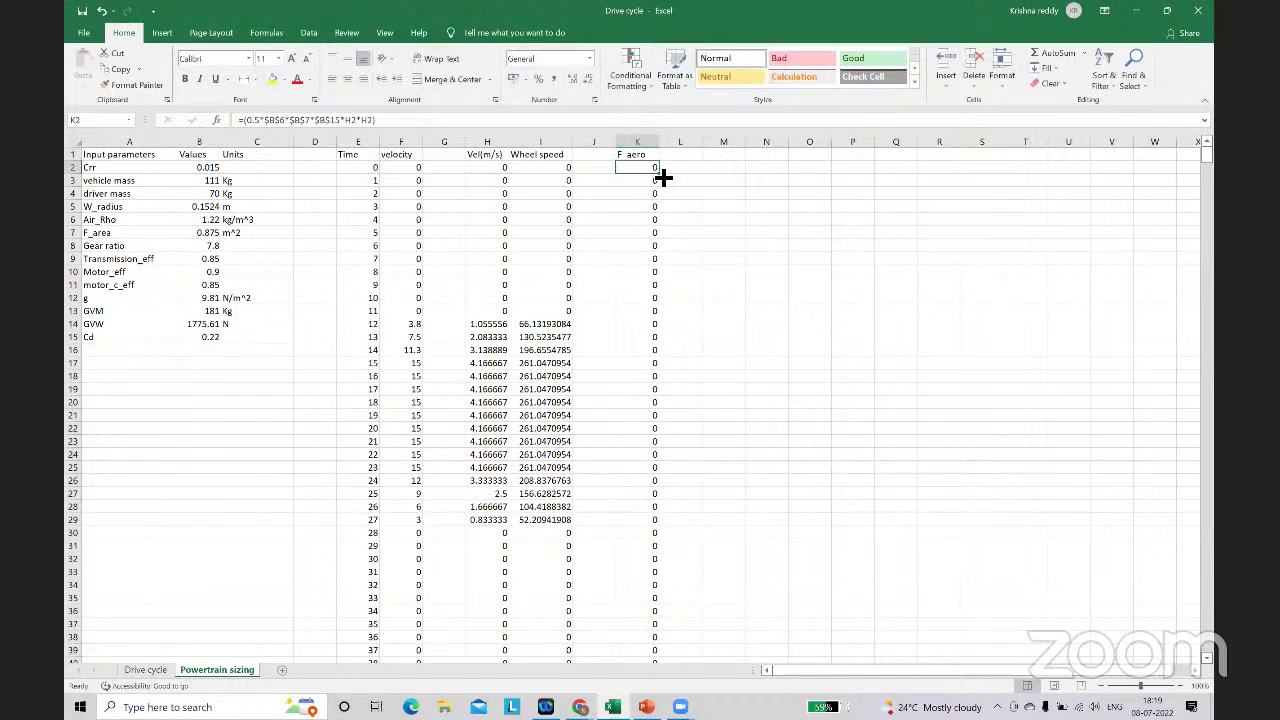
{"action": "double_click", "coordinate": [658, 175]}
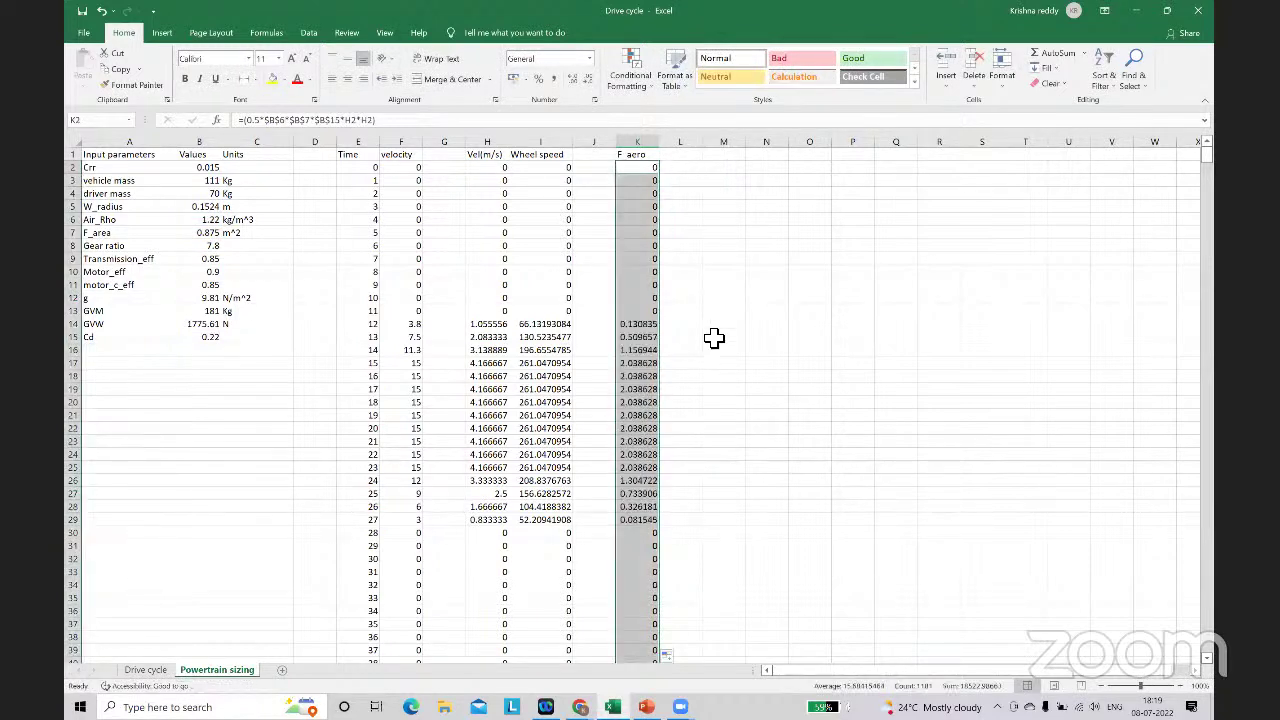
Step: Review the aerodynamic force values down column K alongside the velocity and wheel speed data
{"action": "scroll", "coordinate": [730, 346], "scroll_direction": "down", "scroll_amount": 20}
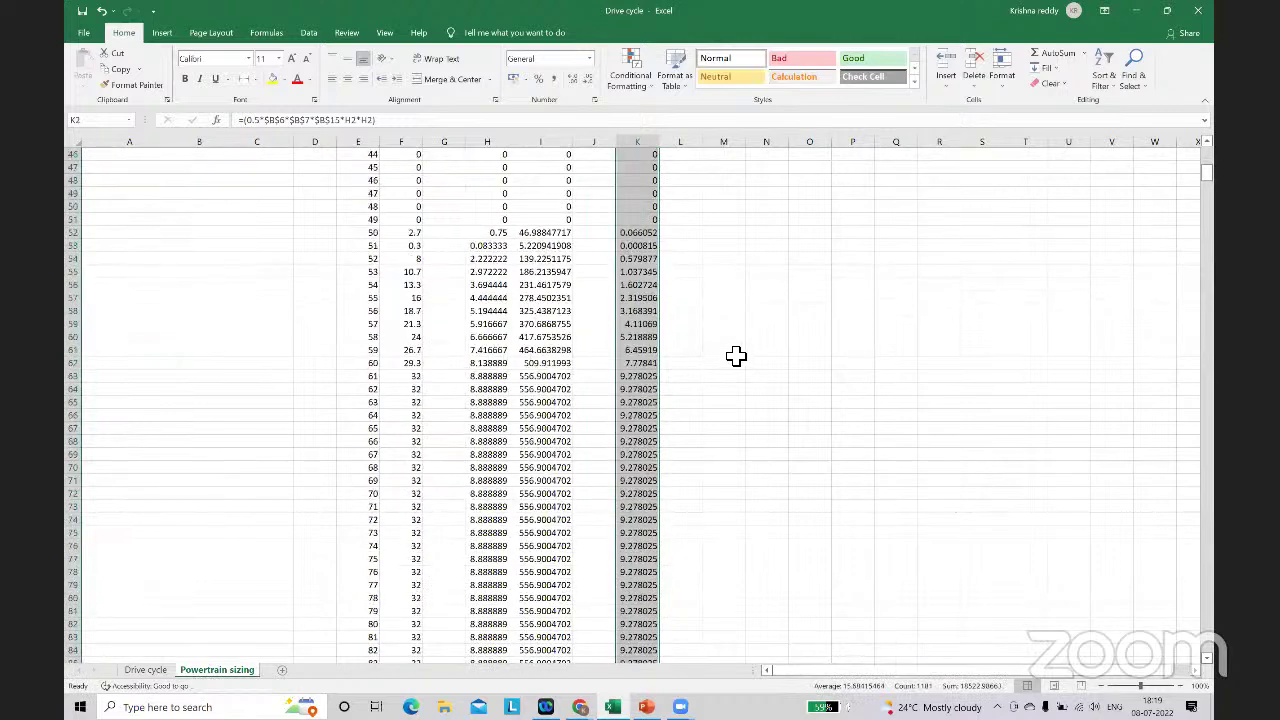
{"action": "scroll", "coordinate": [736, 356], "scroll_direction": "down", "scroll_amount": 9}
{"action": "scroll", "coordinate": [736, 356], "scroll_direction": "up", "scroll_amount": 7}
{"action": "scroll", "coordinate": [738, 353], "scroll_direction": "down", "scroll_amount": 3}
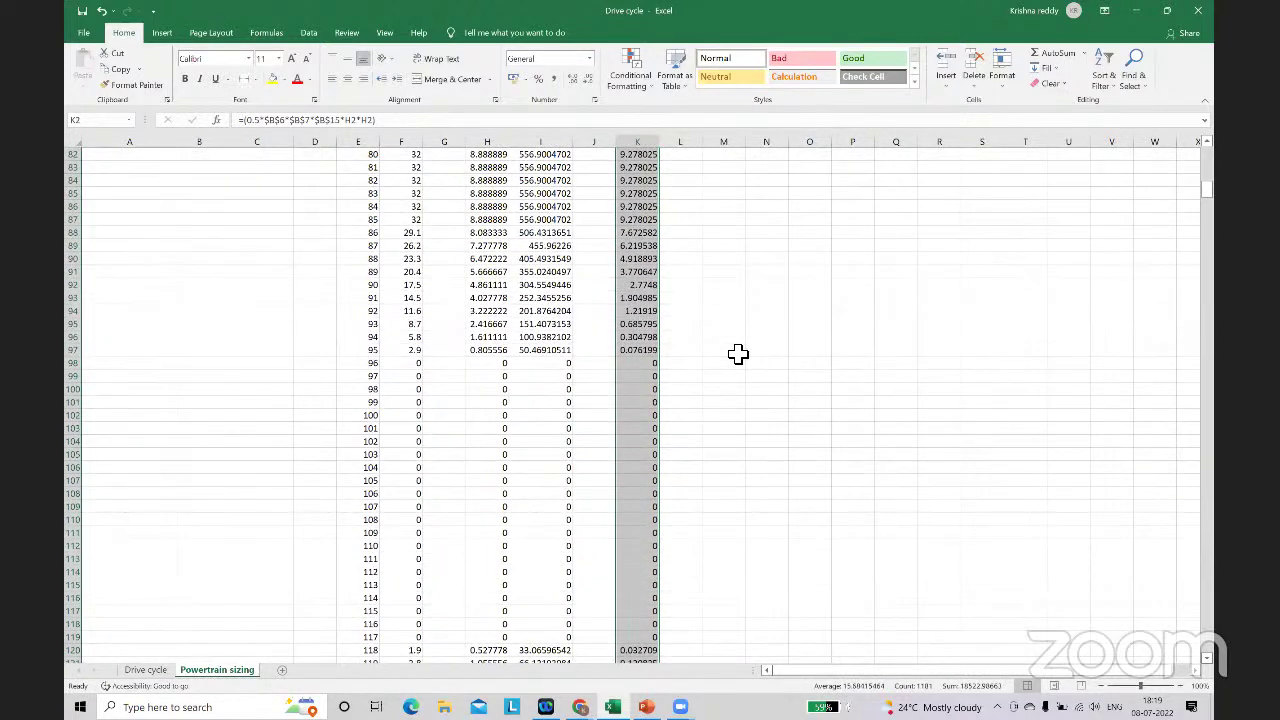
{"action": "scroll", "coordinate": [737, 354], "scroll_direction": "down", "scroll_amount": 10}
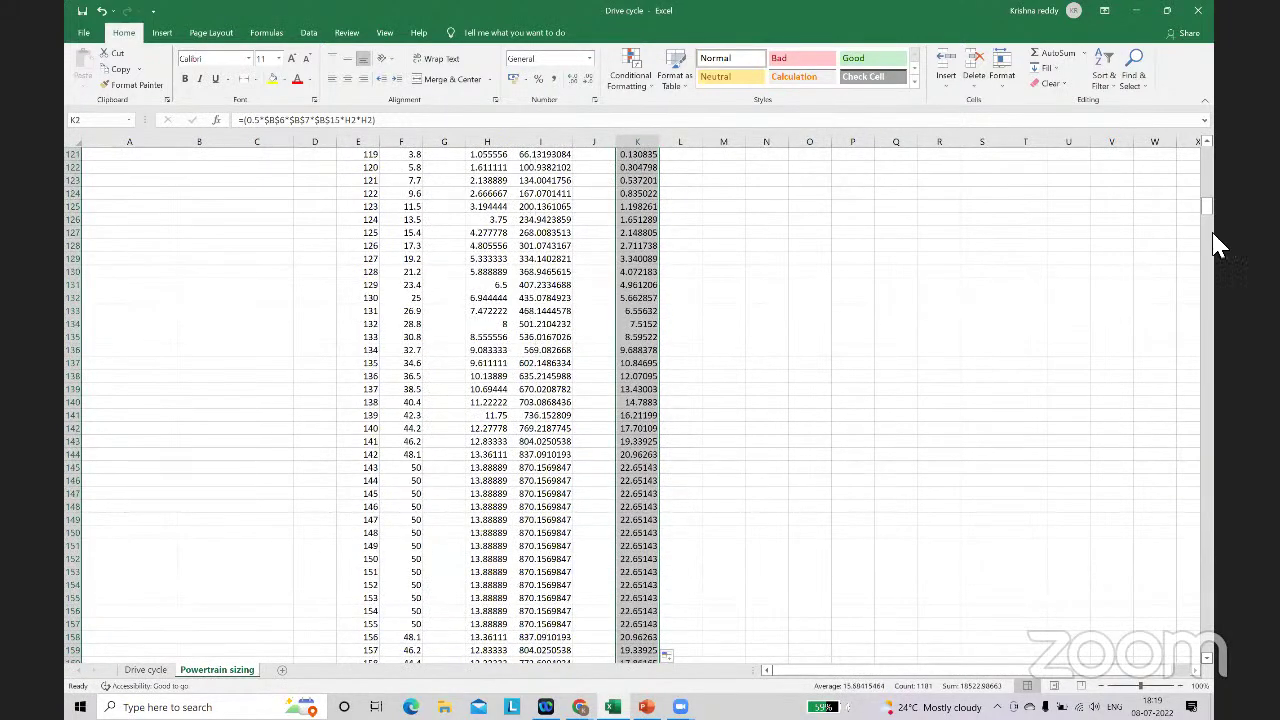
{"action": "left_click_drag", "start_coordinate": [1208, 205], "coordinate": [1210, 150]}
{"action": "left_click", "coordinate": [749, 230]}
{"action": "scroll", "coordinate": [730, 222], "scroll_direction": "up", "scroll_amount": 1}
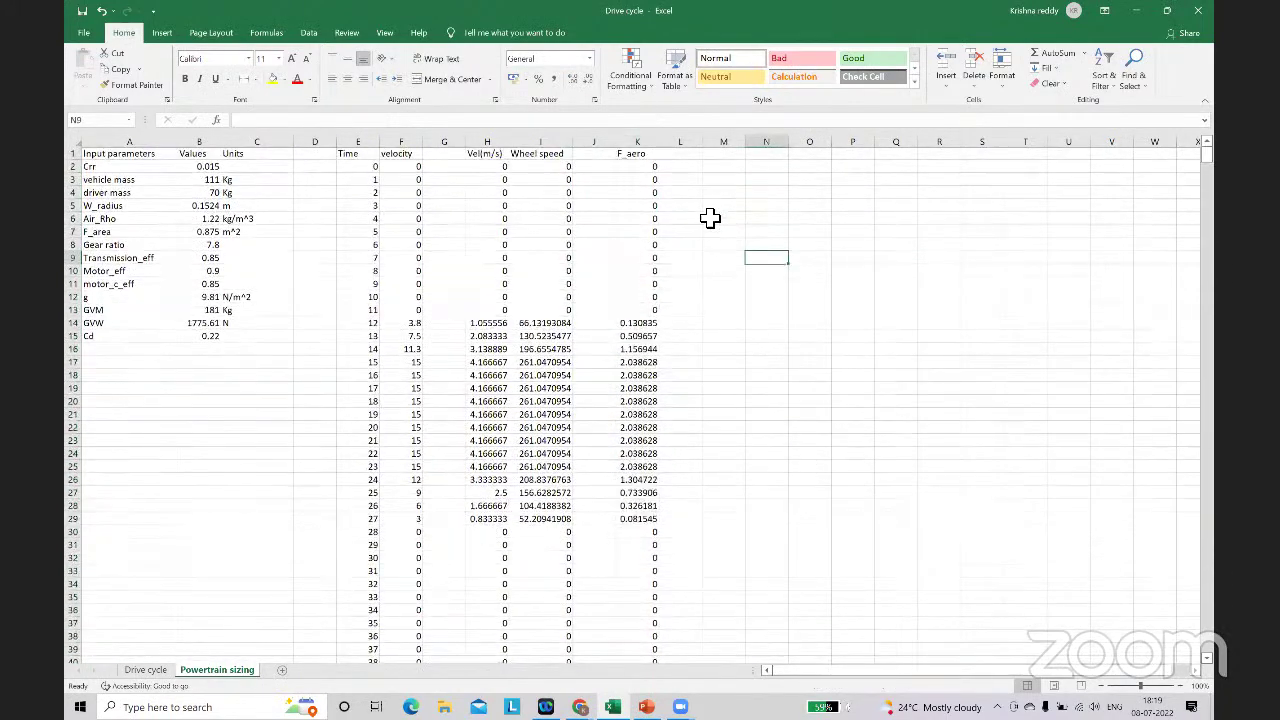
Step: Preview the recommended charts for the whole F_aero column without inserting one
{"action": "left_click", "coordinate": [641, 153]}
{"action": "key", "text": "ctrl+shift+Down"}
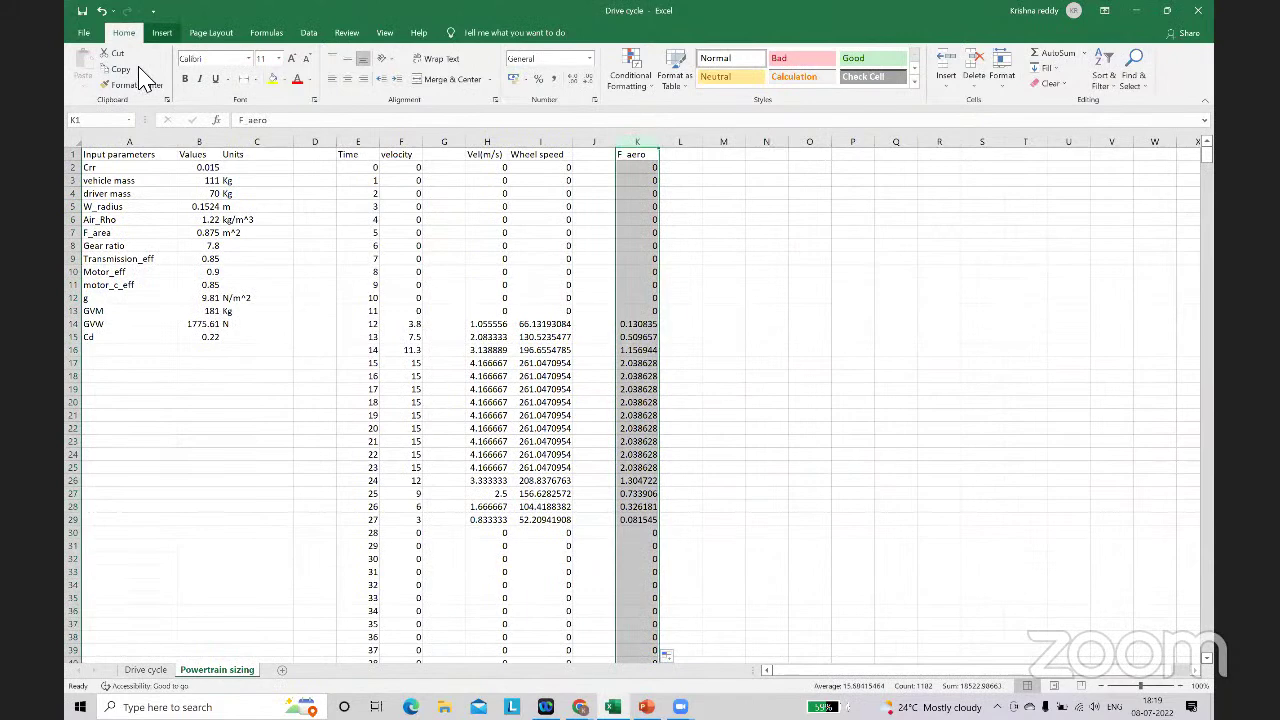
{"action": "left_click", "coordinate": [162, 32]}
{"action": "left_click", "coordinate": [594, 66]}
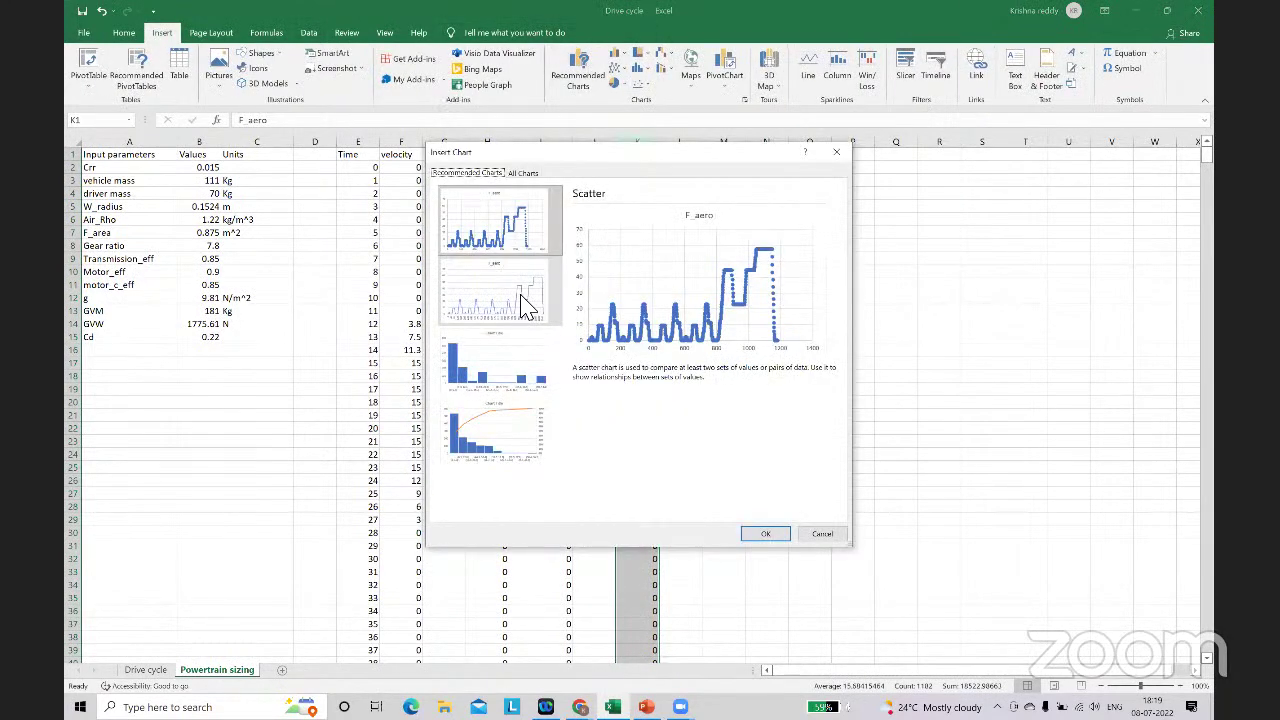
{"action": "left_click", "coordinate": [836, 535]}
{"action": "left_click", "coordinate": [862, 325]}
{"action": "left_click", "coordinate": [800, 195]}
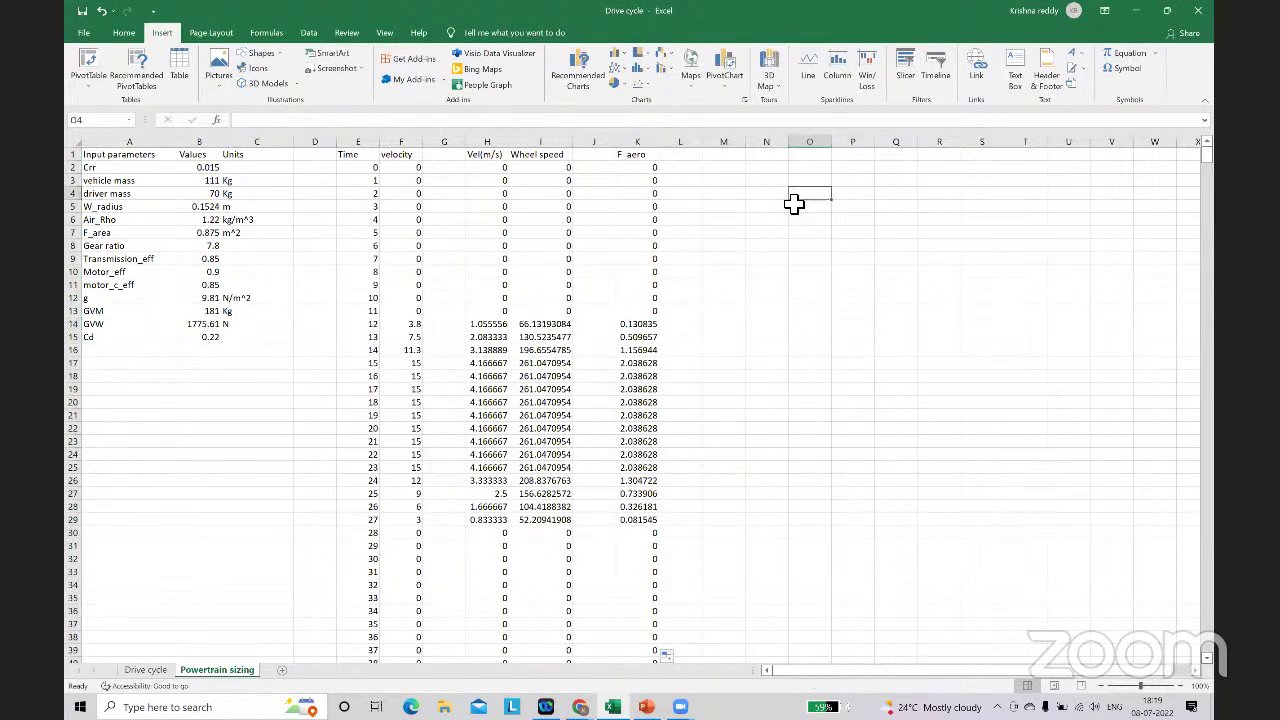
{"action": "left_click", "coordinate": [410, 142]}
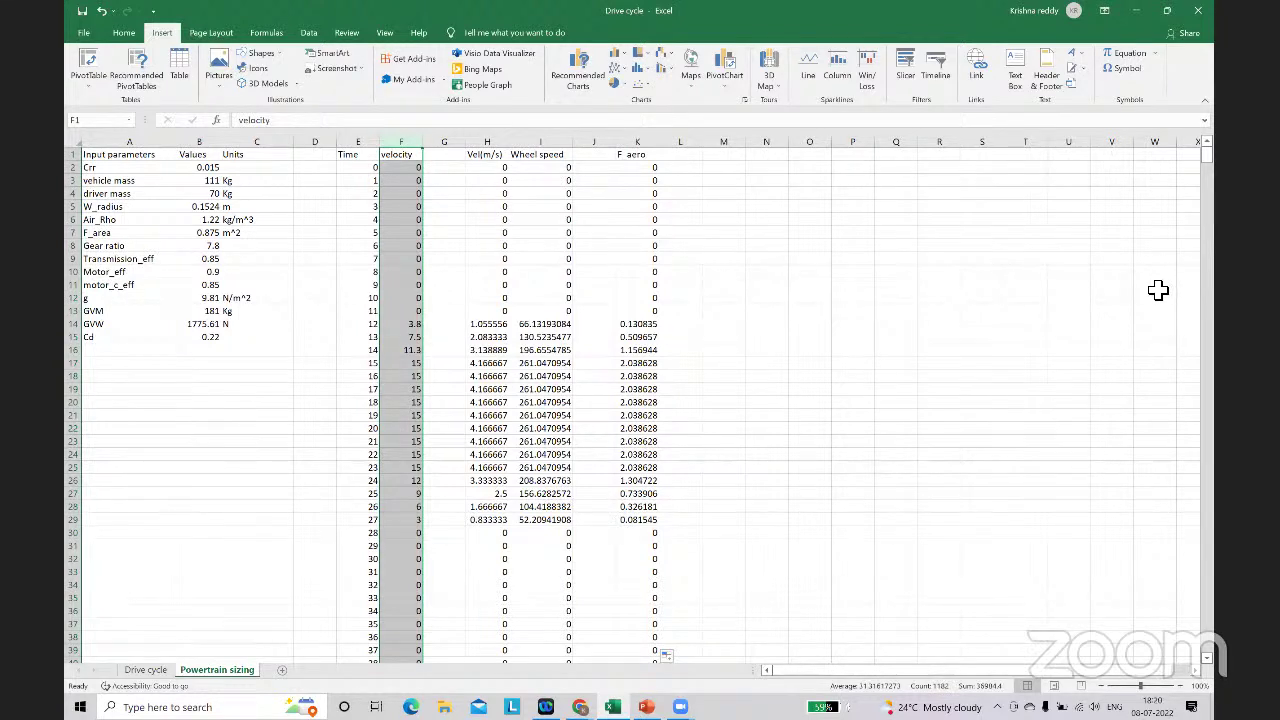
Step: Title column L F_roll in L1 and enter the rolling resistance formula =B14*$B$2 in L2
{"action": "double_click", "coordinate": [686, 157]}
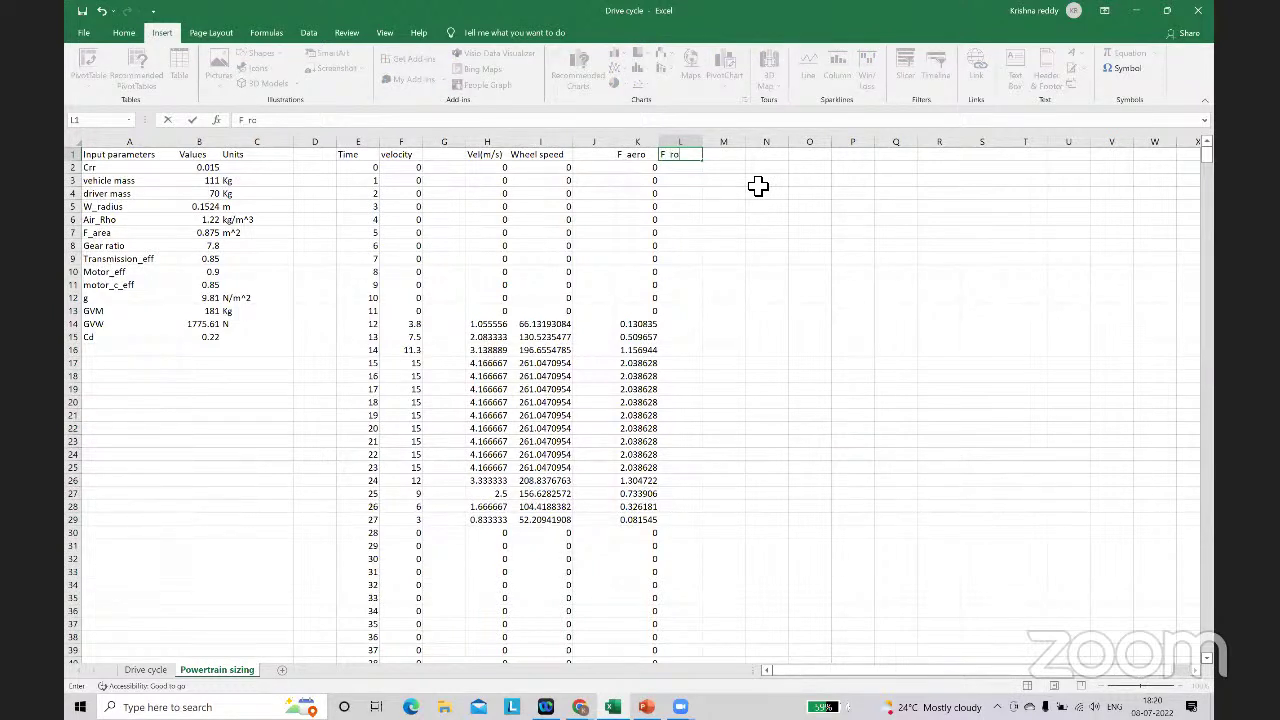
{"action": "key", "text": "Return"}
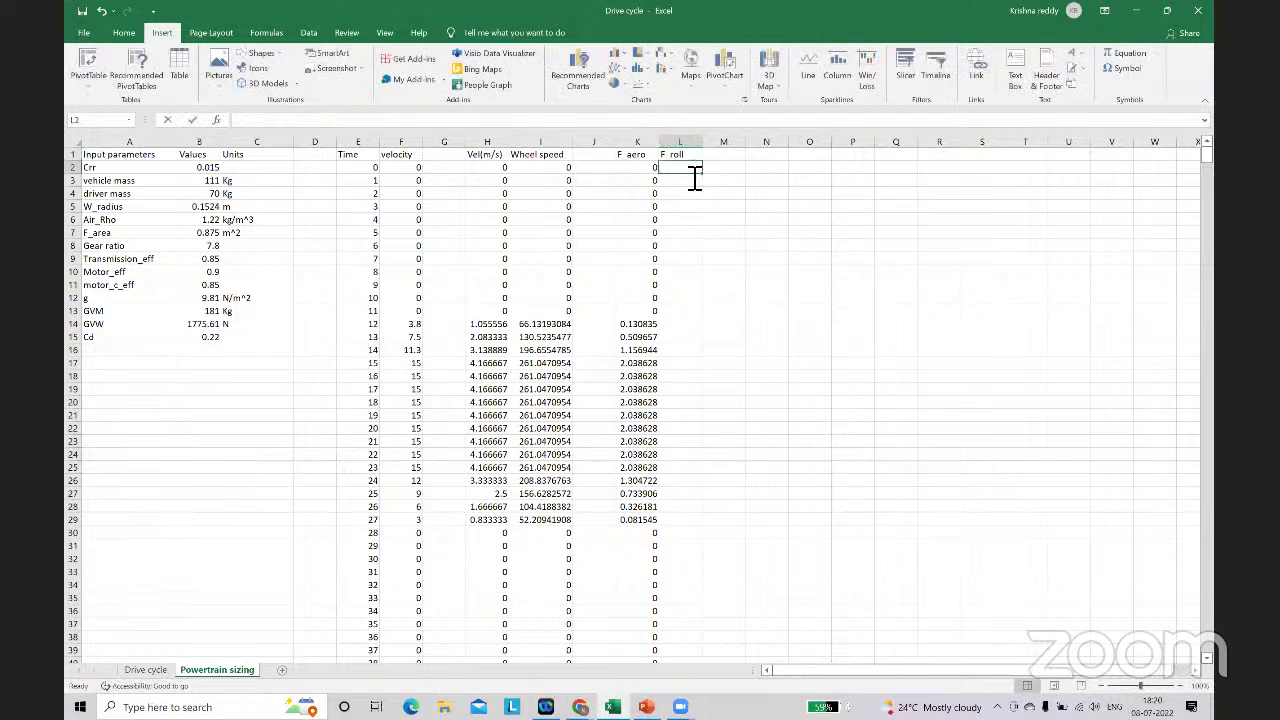
{"action": "type", "text": "="}
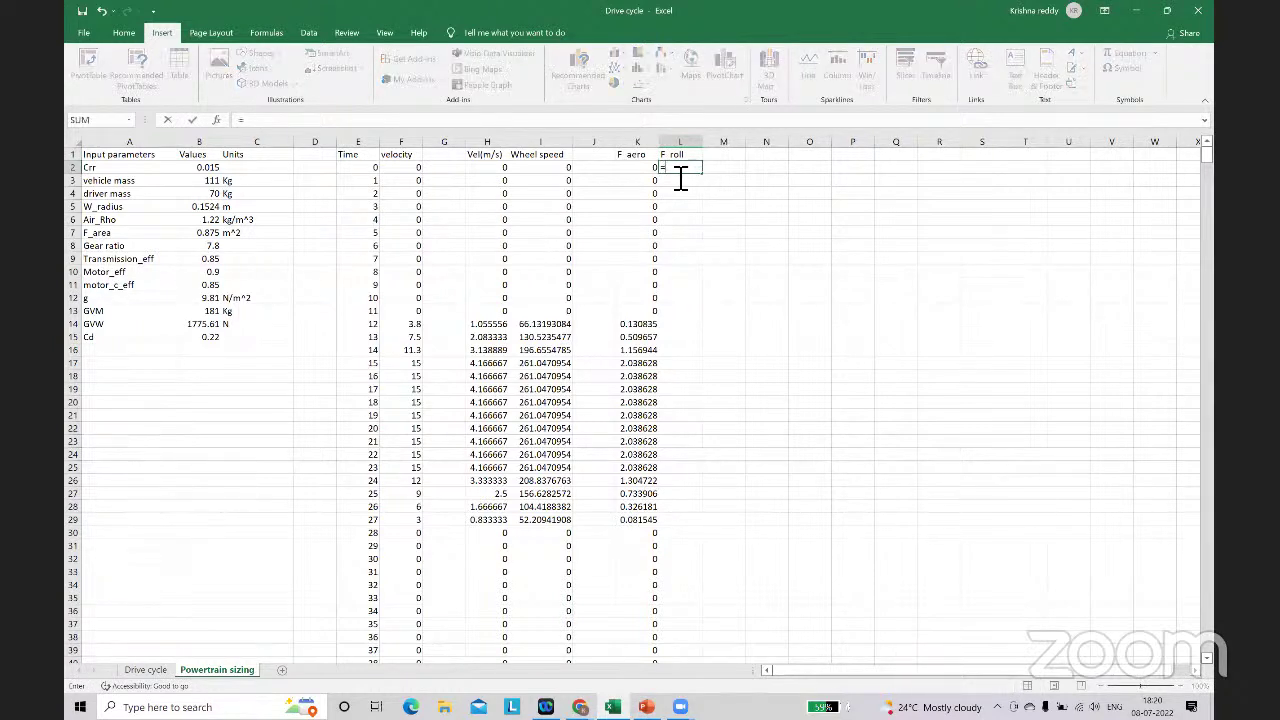
{"action": "left_click", "coordinate": [208, 330]}
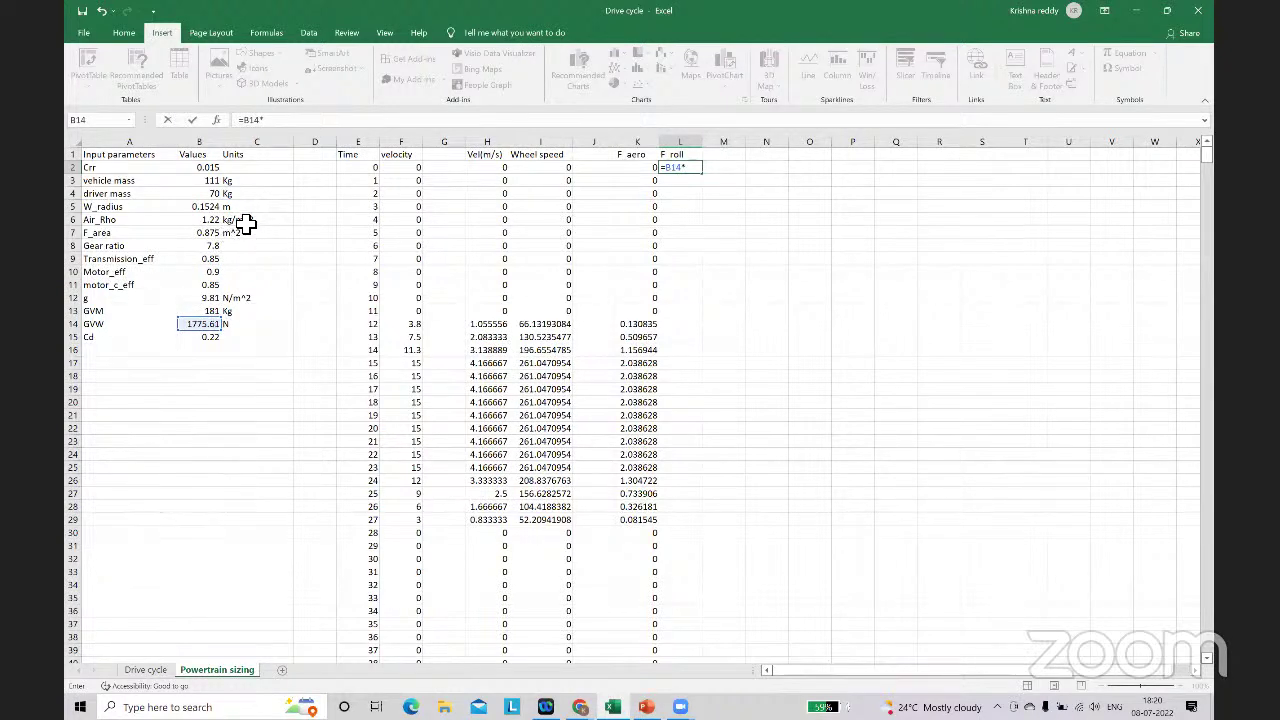
{"action": "left_click", "coordinate": [206, 168]}
{"action": "left_click", "coordinate": [699, 168]}
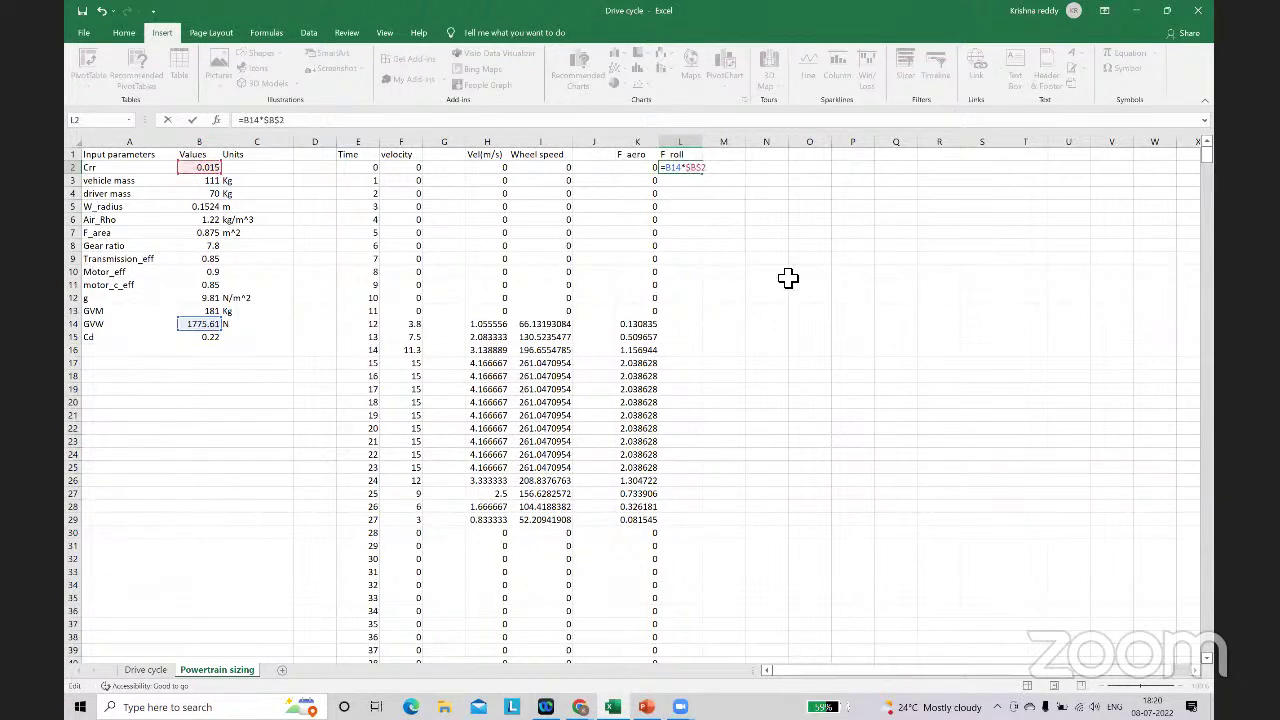
{"action": "key", "text": "Return"}
Step: Fill the L2 formula down column L and try making the B15 reference in L3's formula absolute
{"action": "left_click", "coordinate": [681, 168]}
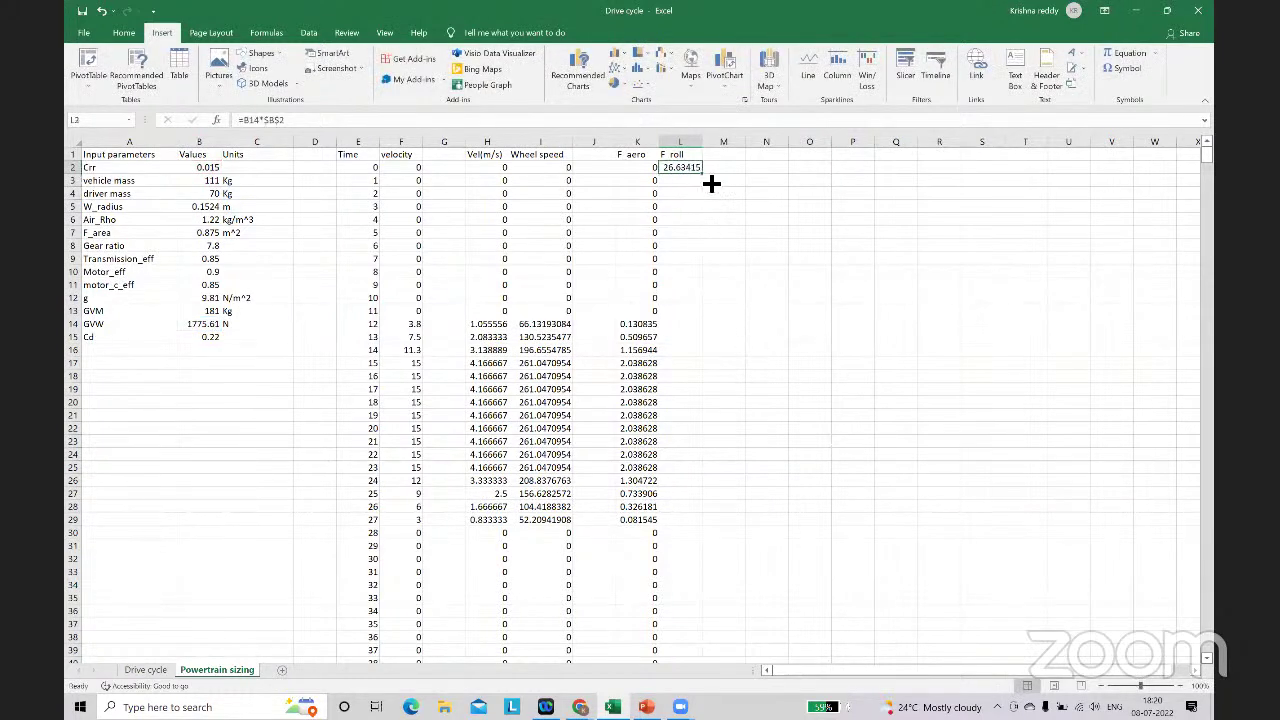
{"action": "double_click", "coordinate": [707, 177]}
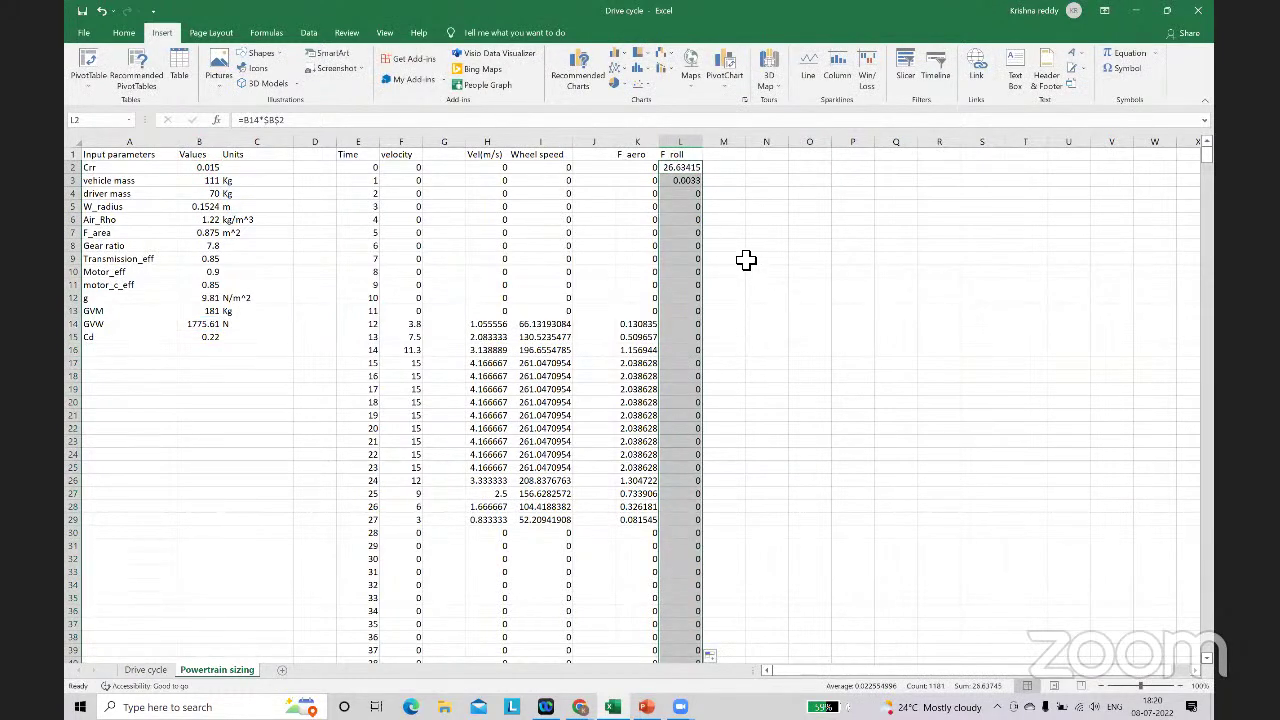
{"action": "double_click", "coordinate": [697, 181]}
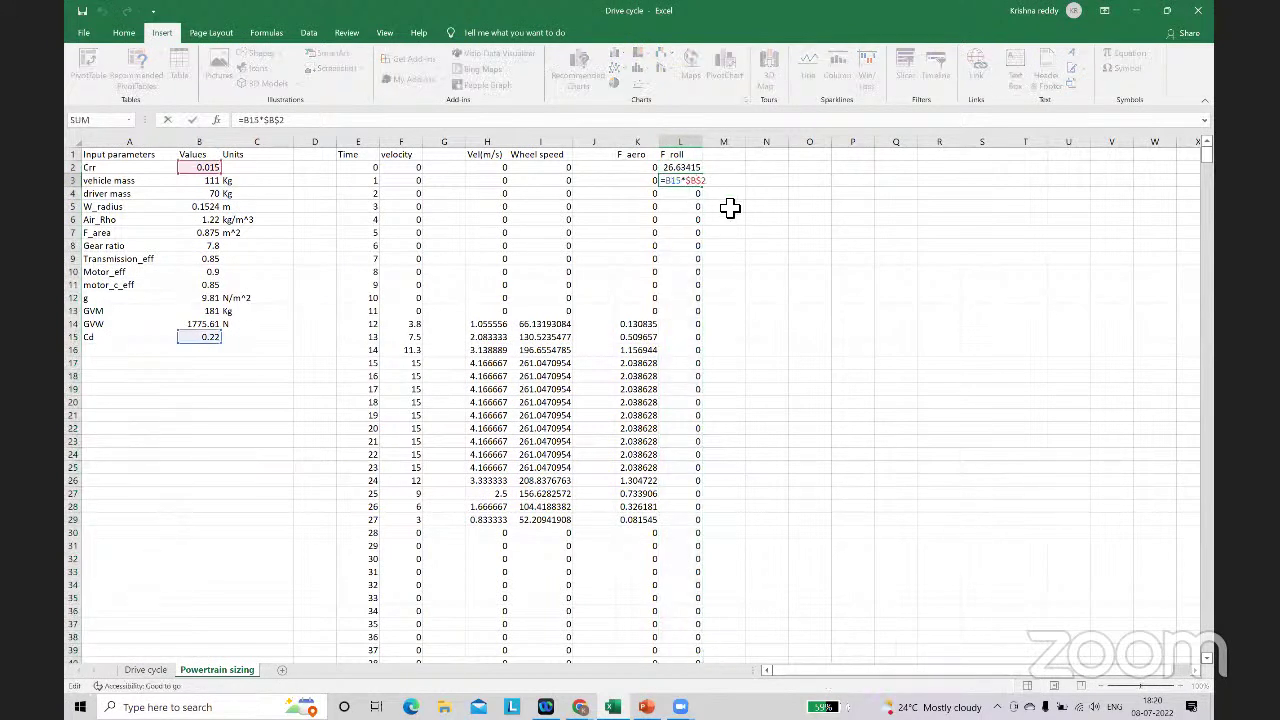
{"action": "type", "text": "&"}
{"action": "key", "text": "BackSpace"}
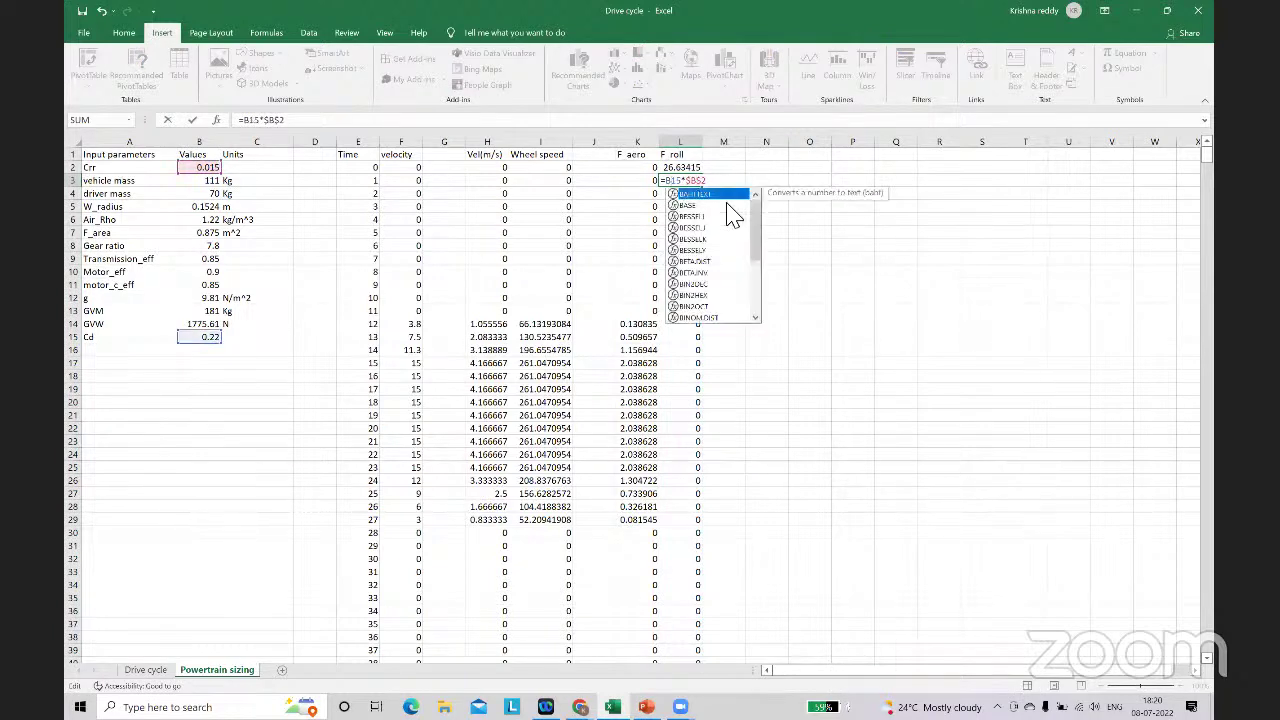
{"action": "type", "text": "&"}
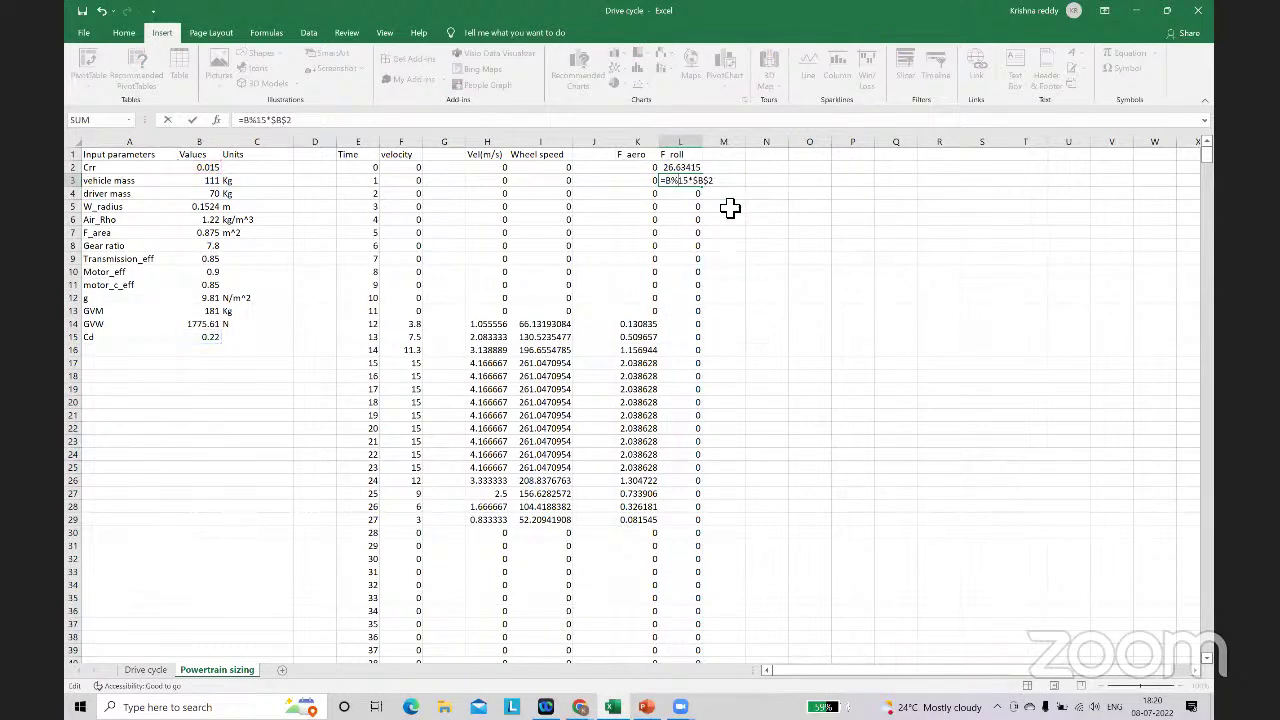
{"action": "key", "text": "BackSpace"}
{"action": "type", "text": "$"}
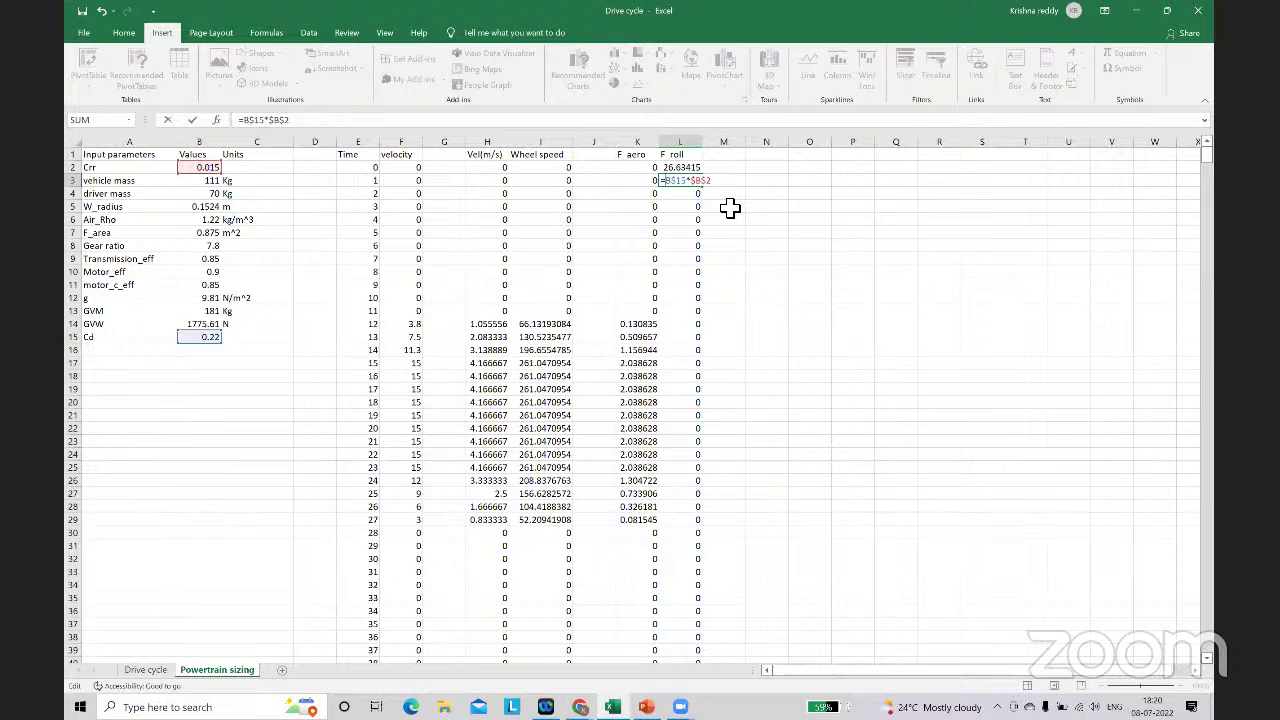
{"action": "key", "text": "Left"}
{"action": "key", "text": "Left"}
{"action": "type", "text": "$"}
{"action": "key", "text": "Return"}
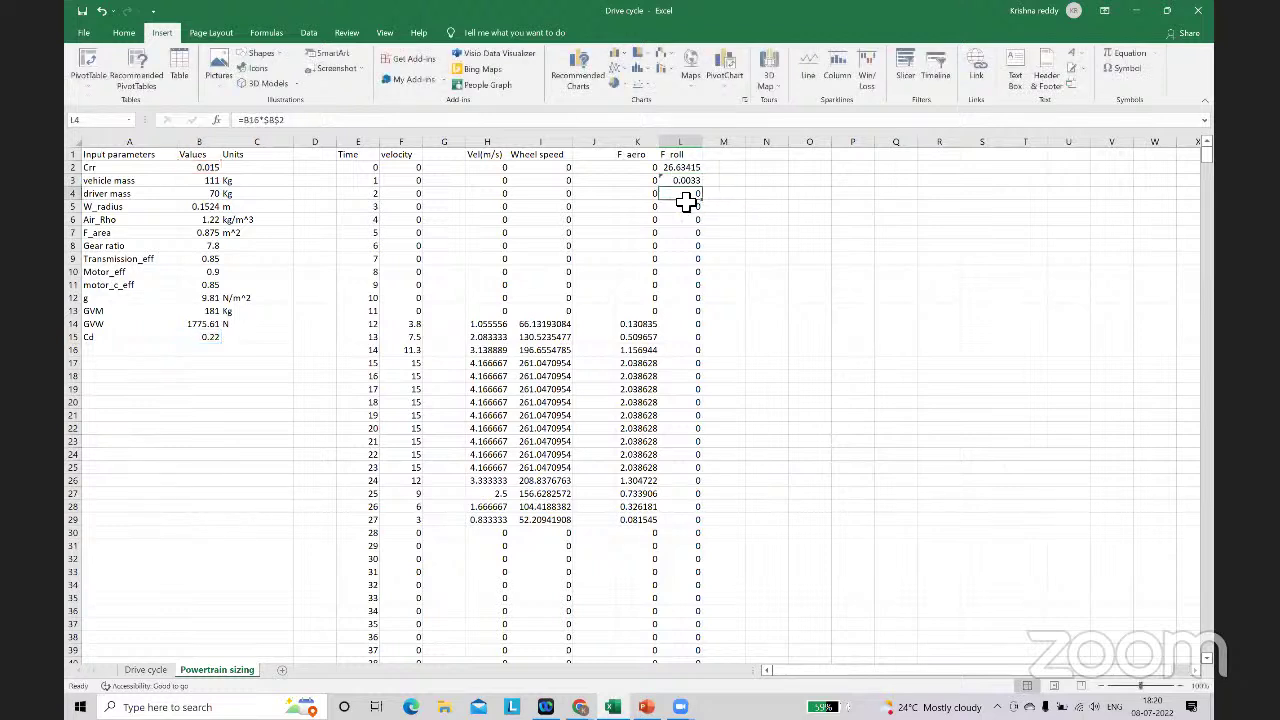
Step: Change the L2 formula to =$B$14*$B$2 and refill it down column L to the last drive cycle row
{"action": "left_click", "coordinate": [688, 168]}
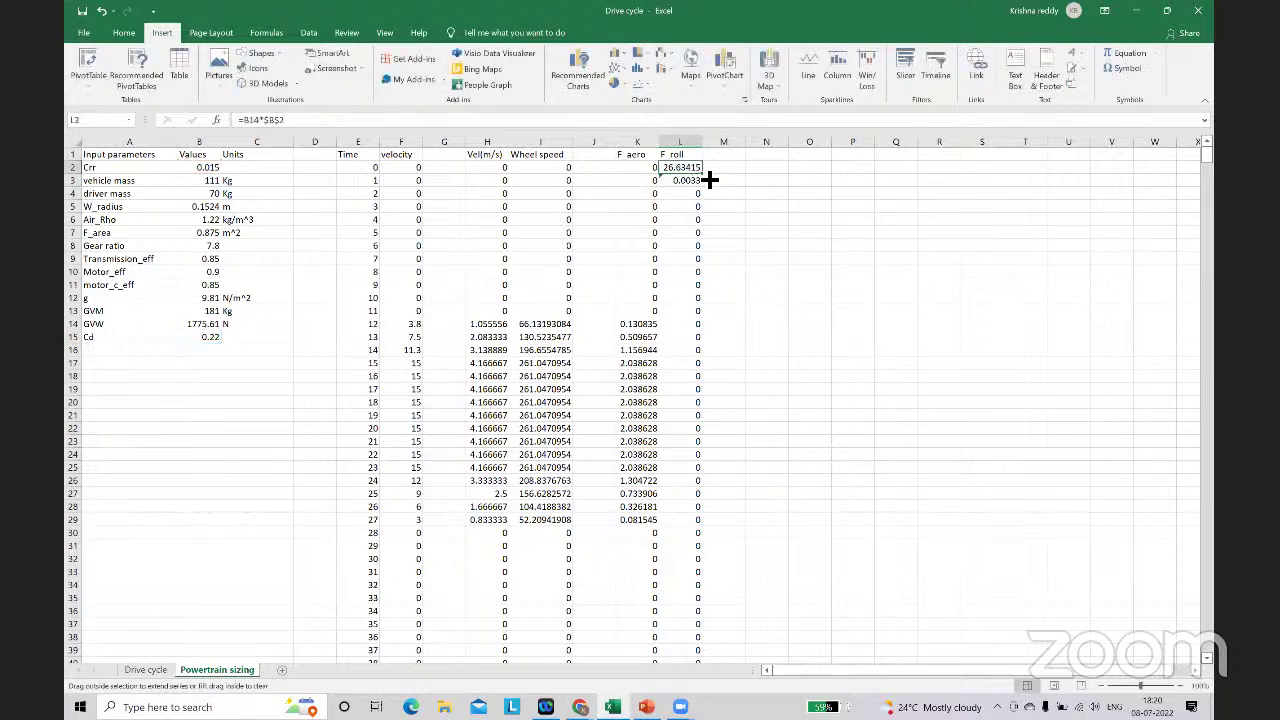
{"action": "double_click", "coordinate": [703, 175]}
{"action": "key", "text": "F2"}
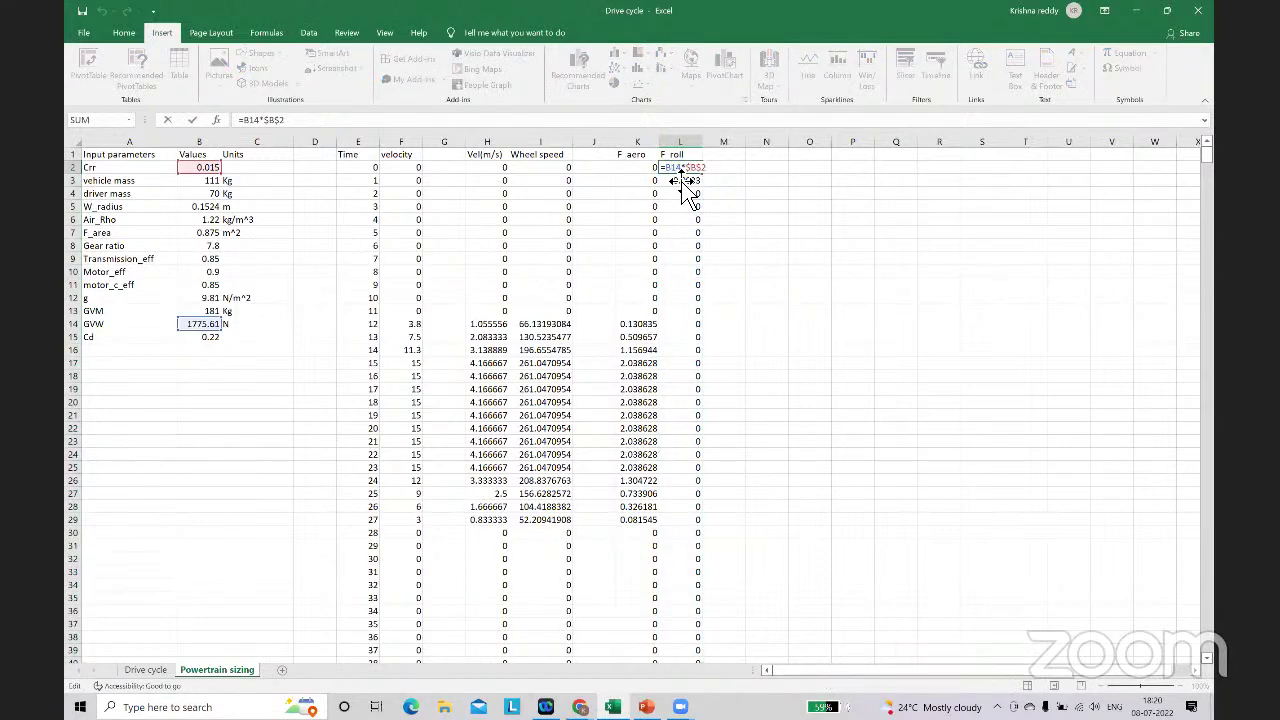
{"action": "type", "text": "4*"}
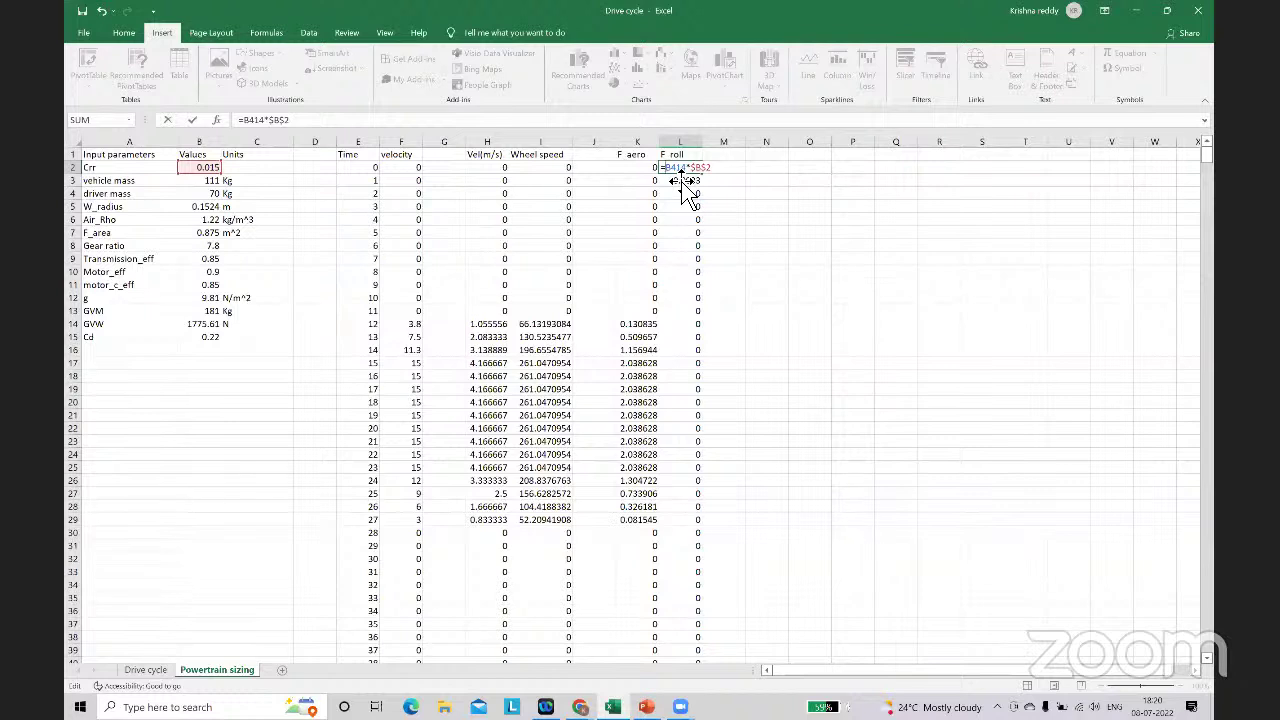
{"action": "type", "text": "$"}
{"action": "key", "text": "Right"}
{"action": "key", "text": "Delete"}
{"action": "type", "text": "$"}
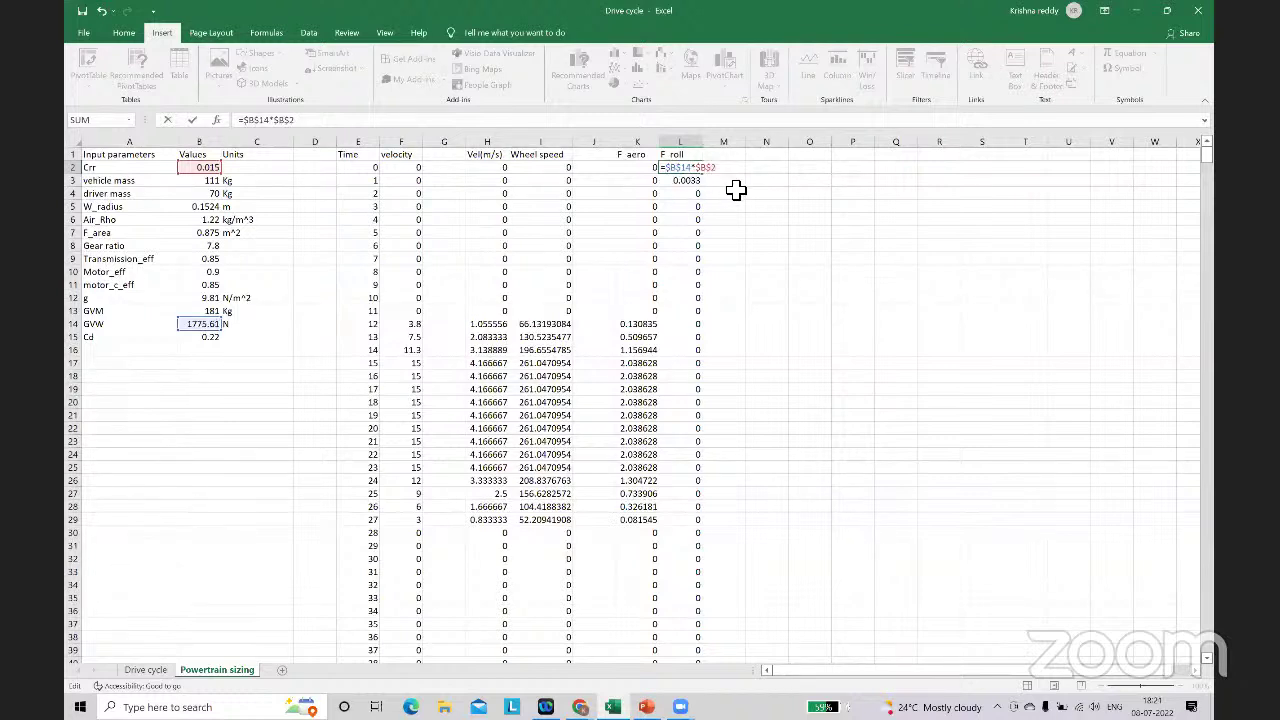
{"action": "key", "text": "Return"}
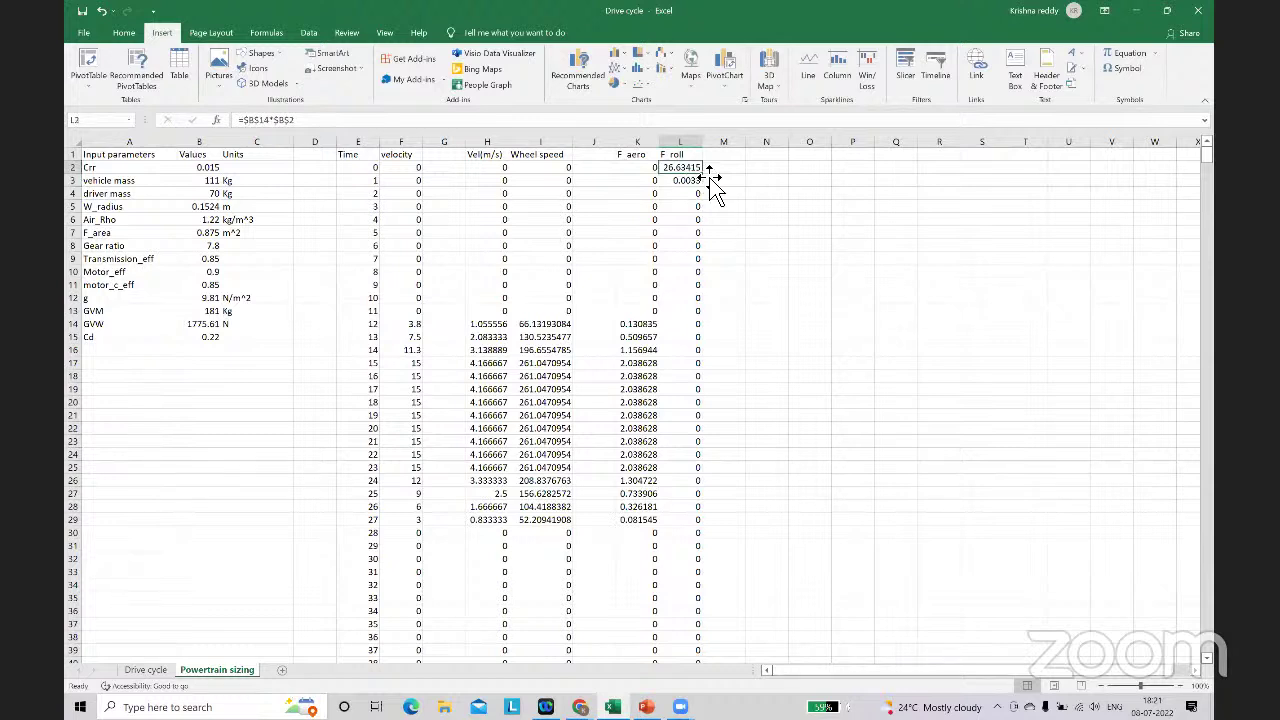
{"action": "double_click", "coordinate": [706, 177]}
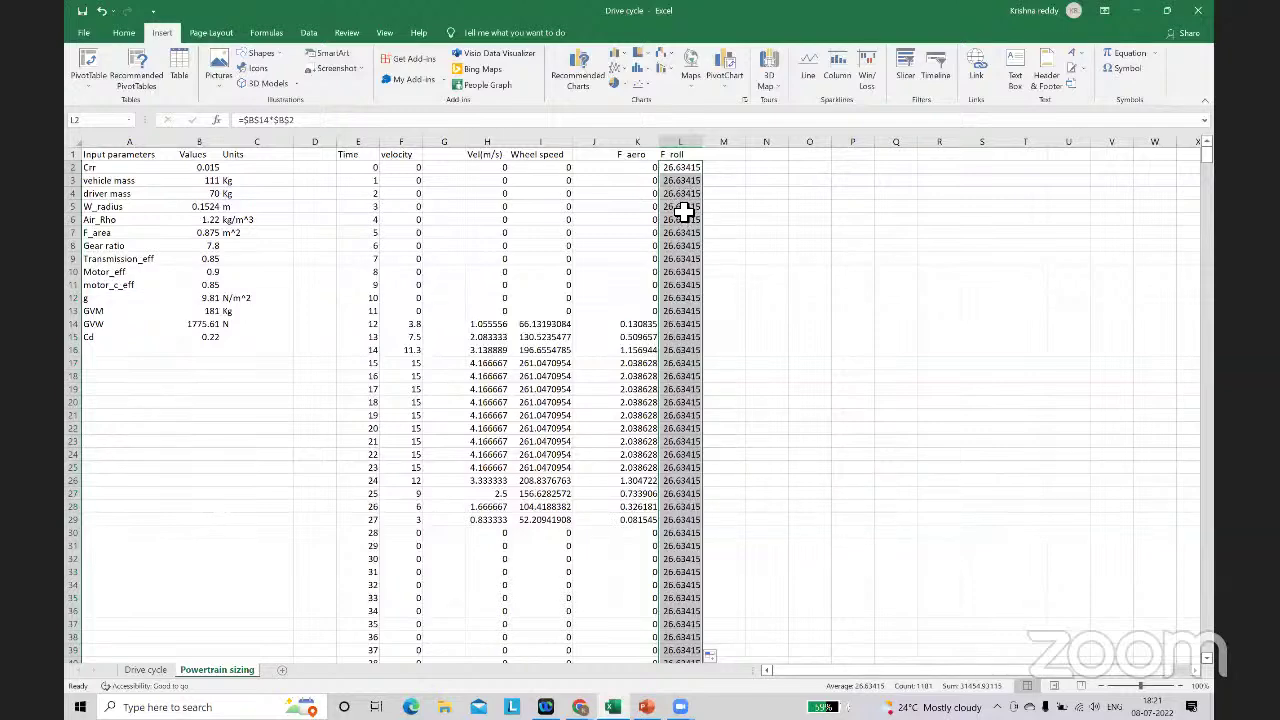
Step: Review the rolling resistance values down column L and the cell references in the L2 formula
{"action": "scroll", "coordinate": [685, 212], "scroll_direction": "down", "scroll_amount": 5}
{"action": "scroll", "coordinate": [688, 214], "scroll_direction": "up", "scroll_amount": 5}
{"action": "left_click", "coordinate": [496, 170]}
{"action": "left_click_drag", "start_coordinate": [488, 160], "coordinate": [565, 76]}
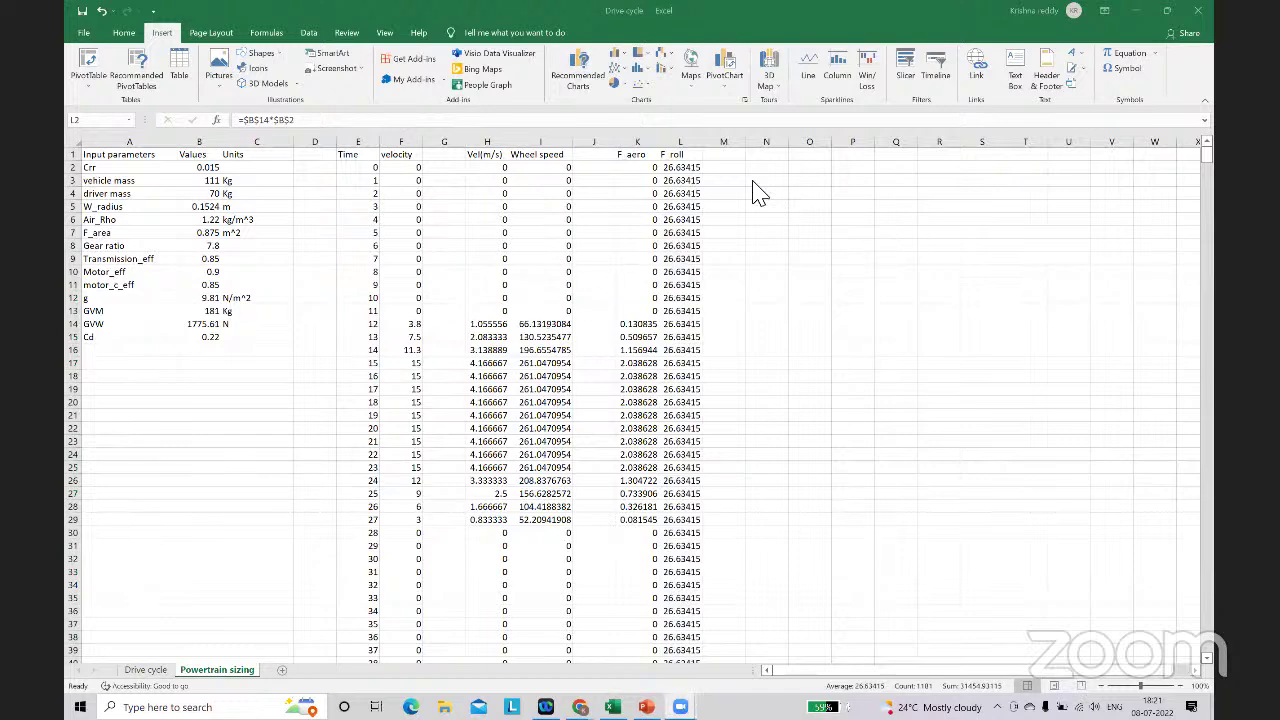
{"action": "key", "text": "F2"}
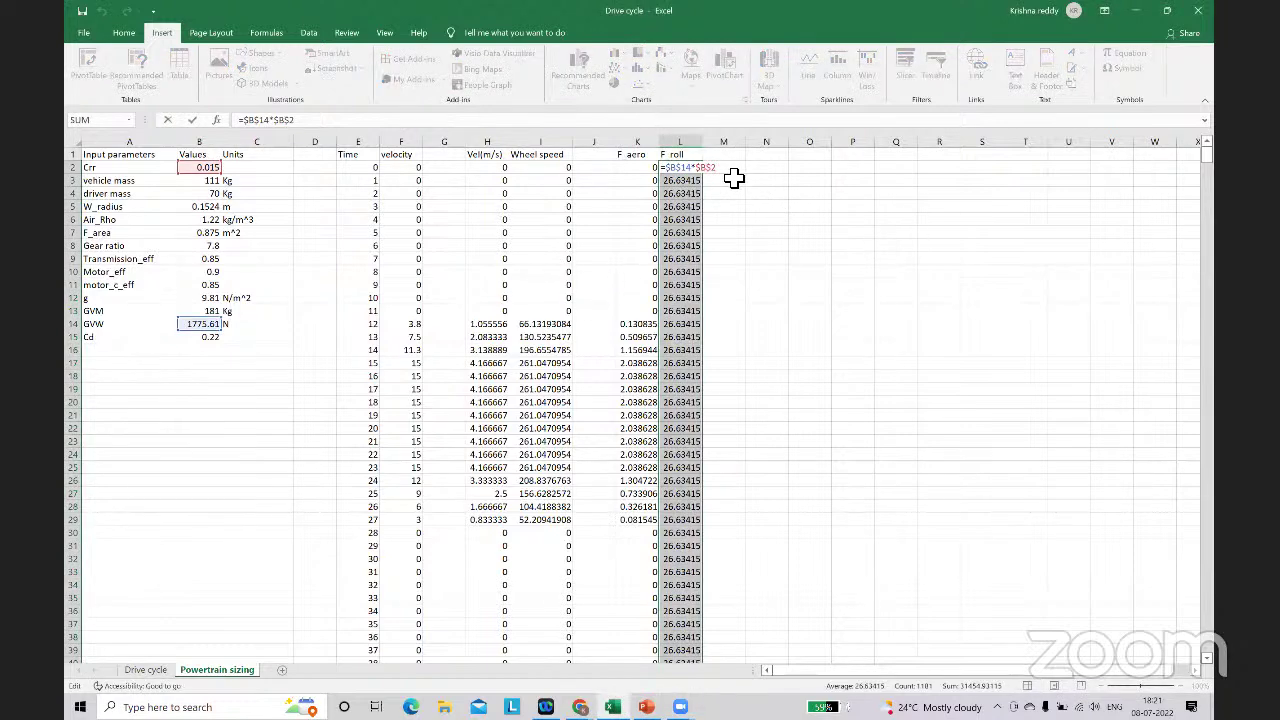
{"action": "key", "text": "Return"}
{"action": "left_click", "coordinate": [742, 156]}
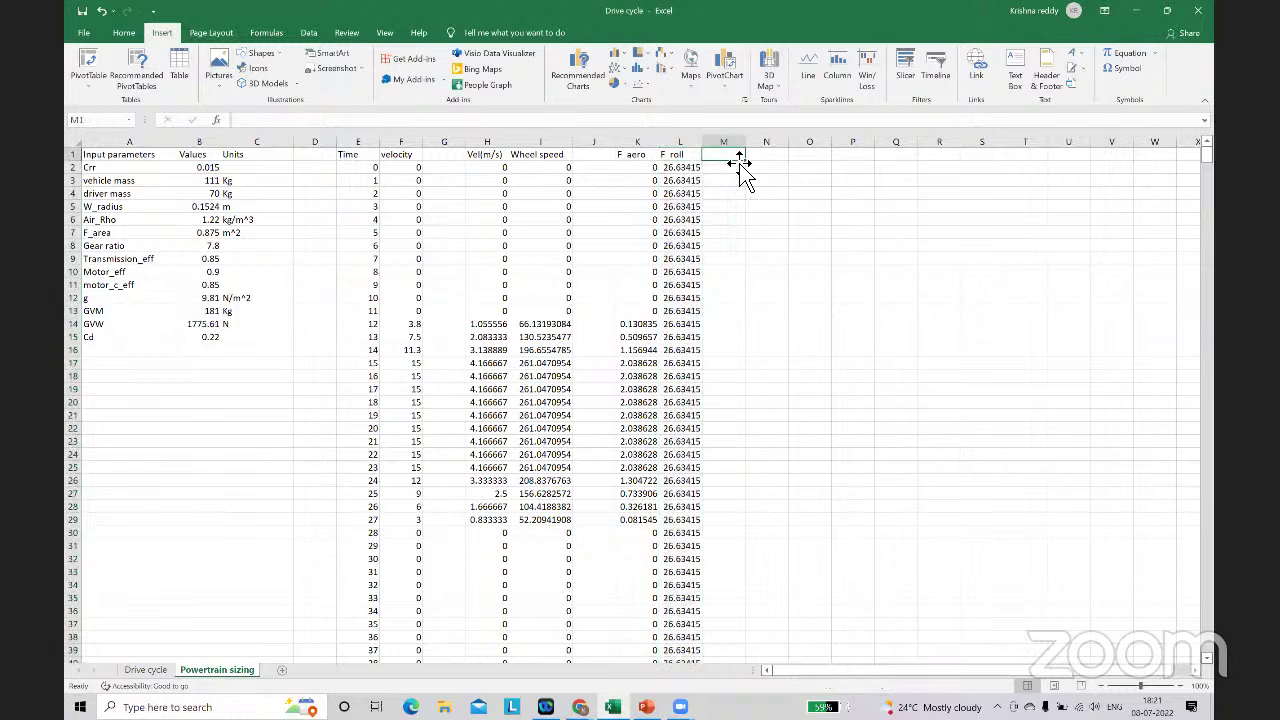
{"action": "key", "text": "F2"}
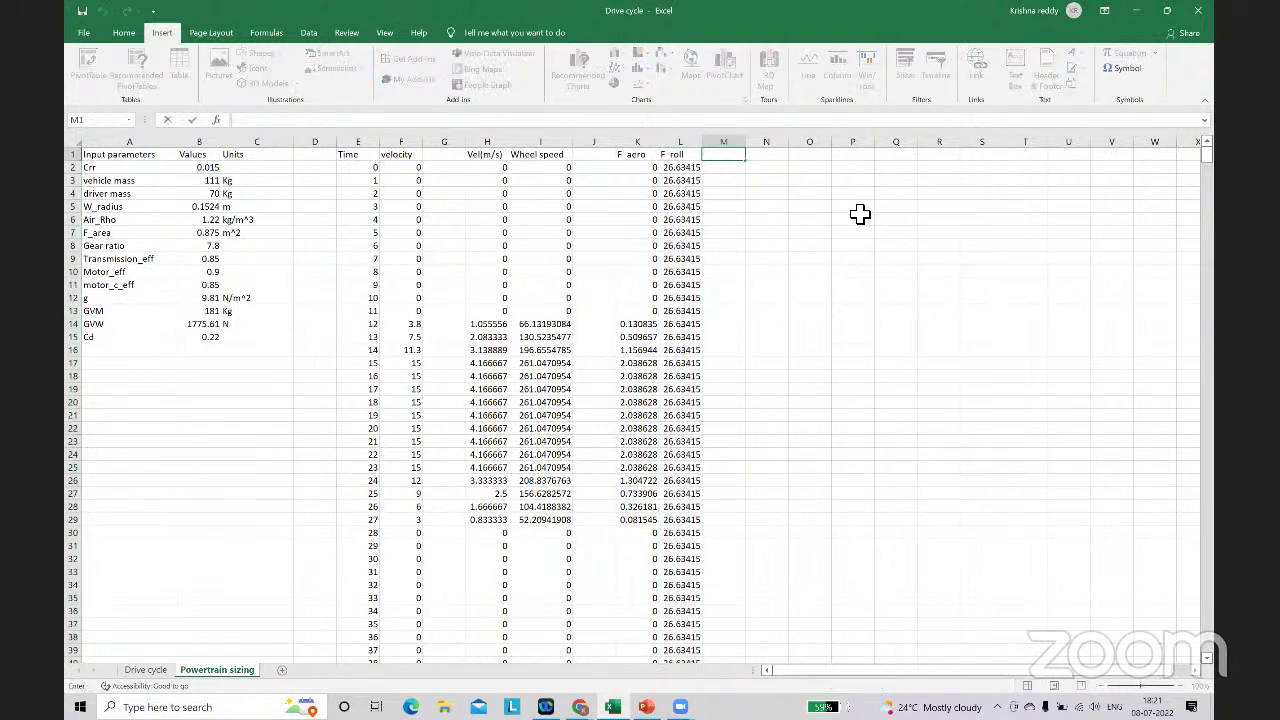
Step: Add a Grade input parameter in A16 with the value 0 in B16
{"action": "left_click", "coordinate": [118, 355]}
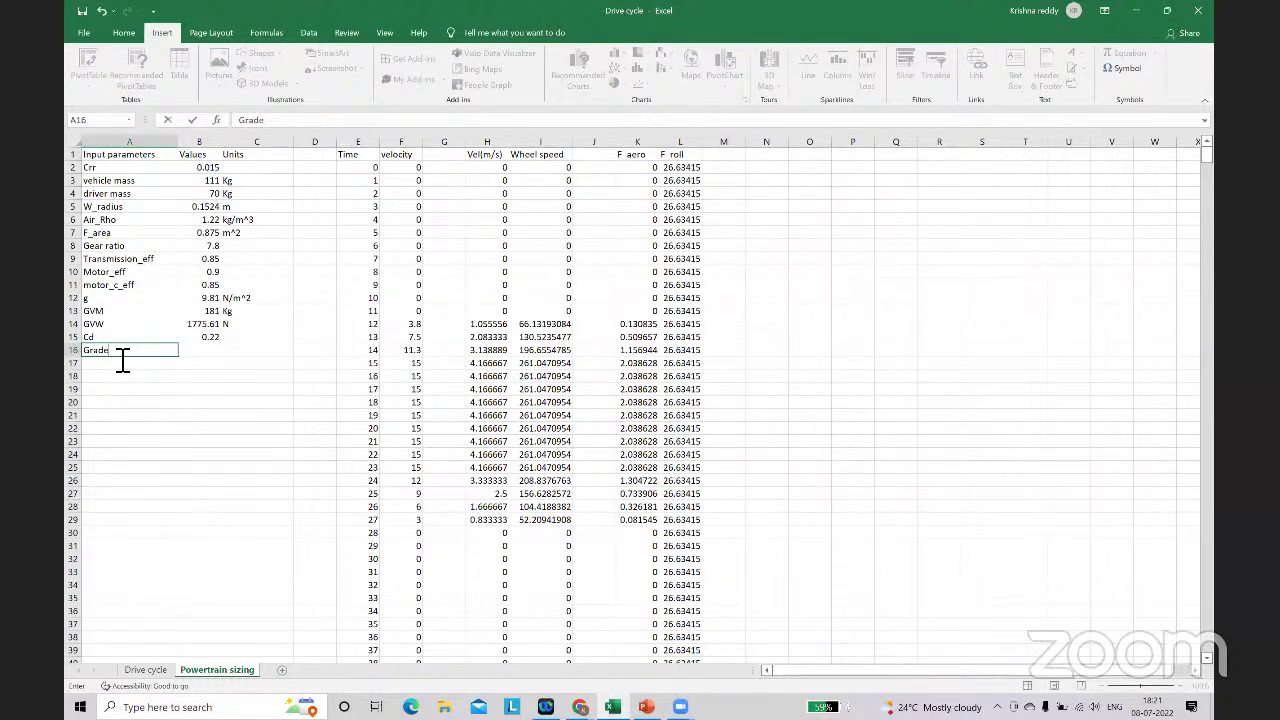
{"action": "type", "text": "Grade"}
{"action": "left_click", "coordinate": [218, 352]}
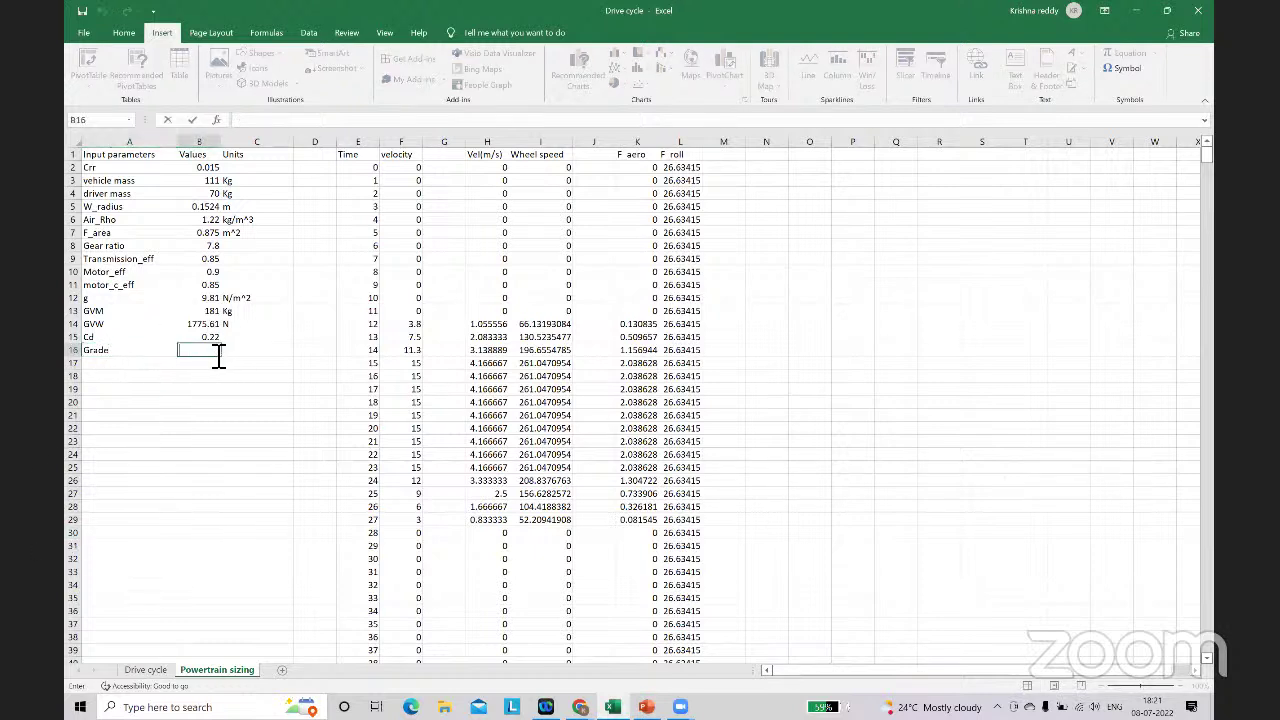
{"action": "type", "text": "0"}
{"action": "left_click", "coordinate": [720, 352]}
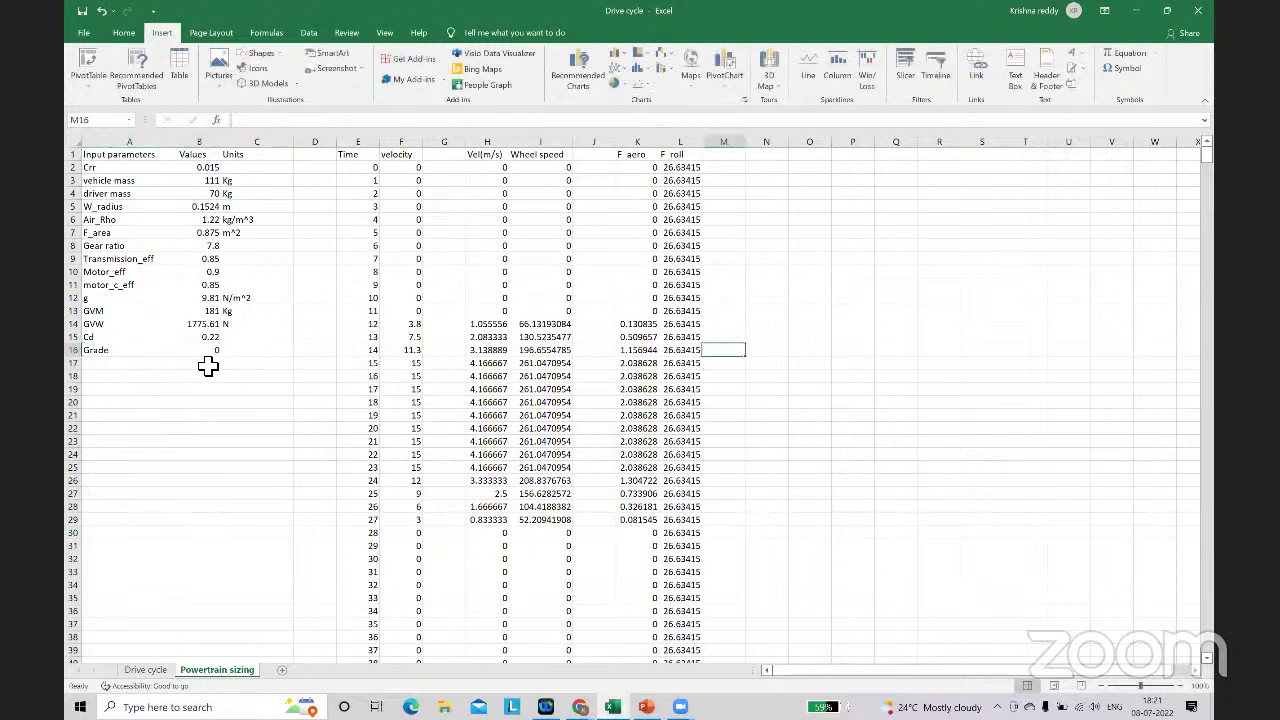
Step: Title column M Acc_f in M1 and begin a formula in M2
{"action": "double_click", "coordinate": [726, 160]}
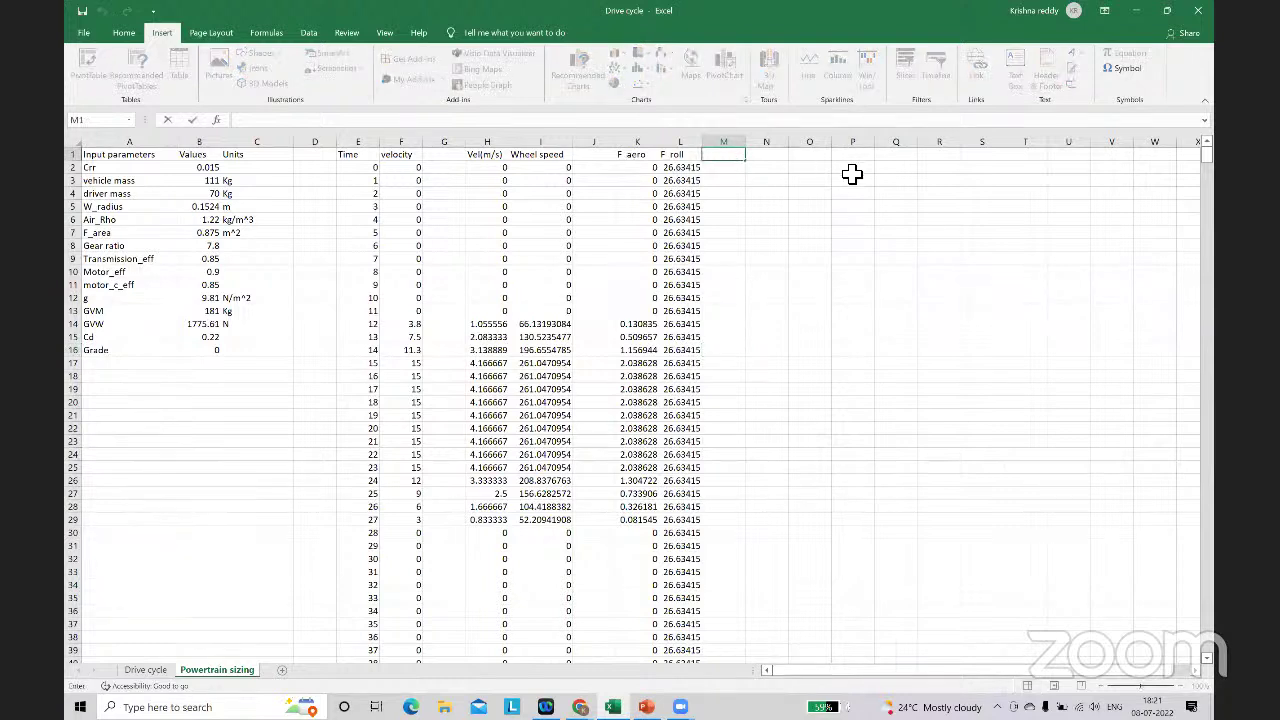
{"action": "type", "text": "Acc f"}
{"action": "left_click", "coordinate": [729, 175]}
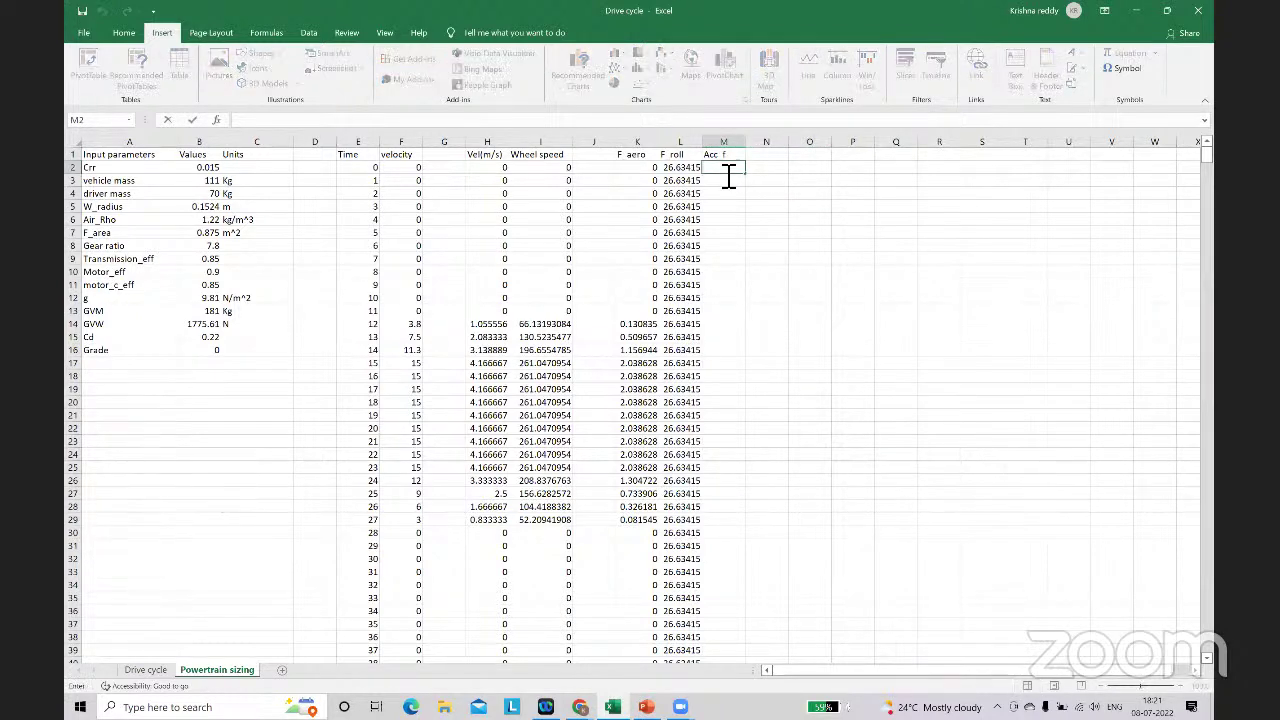
{"action": "type", "text": "="}
{"action": "mouse_move", "coordinate": [866, 215]}
{"action": "left_mouse_down"}
{"action": "mouse_move", "coordinate": [866, 283]}
{"action": "mouse_move", "coordinate": [904, 215]}
{"action": "mouse_move", "coordinate": [914, 243]}
{"action": "mouse_move", "coordinate": [962, 243]}
{"action": "left_mouse_up"}
{"action": "left_click_drag", "start_coordinate": [930, 266], "coordinate": [977, 262]}
{"action": "mouse_move", "coordinate": [1005, 280]}
{"action": "left_mouse_down"}
{"action": "mouse_move", "coordinate": [1007, 248]}
{"action": "mouse_move", "coordinate": [1092, 279]}
{"action": "left_mouse_up"}
{"action": "mouse_move", "coordinate": [1135, 240]}
{"action": "left_mouse_down"}
{"action": "mouse_move", "coordinate": [1122, 252]}
{"action": "mouse_move", "coordinate": [1207, 287]}
{"action": "left_mouse_up"}
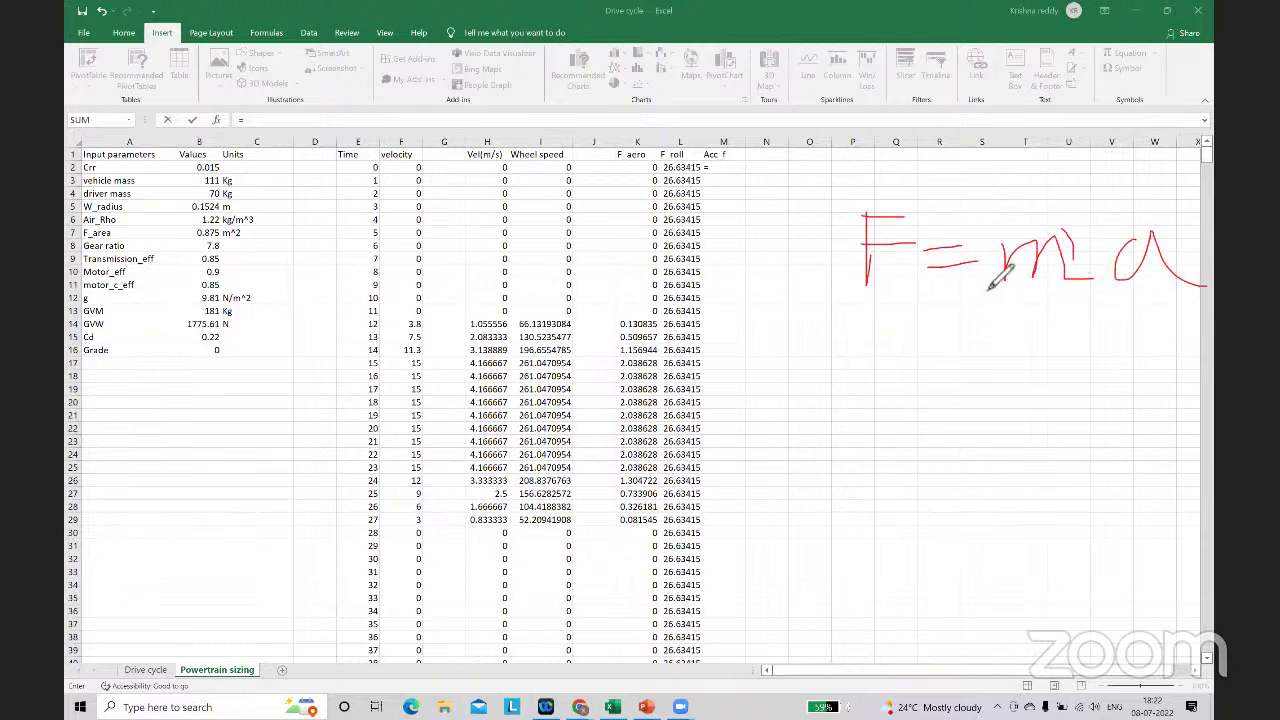
{"action": "mouse_move", "coordinate": [1050, 230]}
{"action": "left_mouse_down"}
{"action": "mouse_move", "coordinate": [1034, 238]}
{"action": "mouse_move", "coordinate": [1060, 232]}
{"action": "left_mouse_up"}
{"action": "mouse_move", "coordinate": [205, 311]}
{"action": "left_mouse_down"}
{"action": "mouse_move", "coordinate": [226, 318]}
{"action": "mouse_move", "coordinate": [271, 289]}
{"action": "left_mouse_up"}
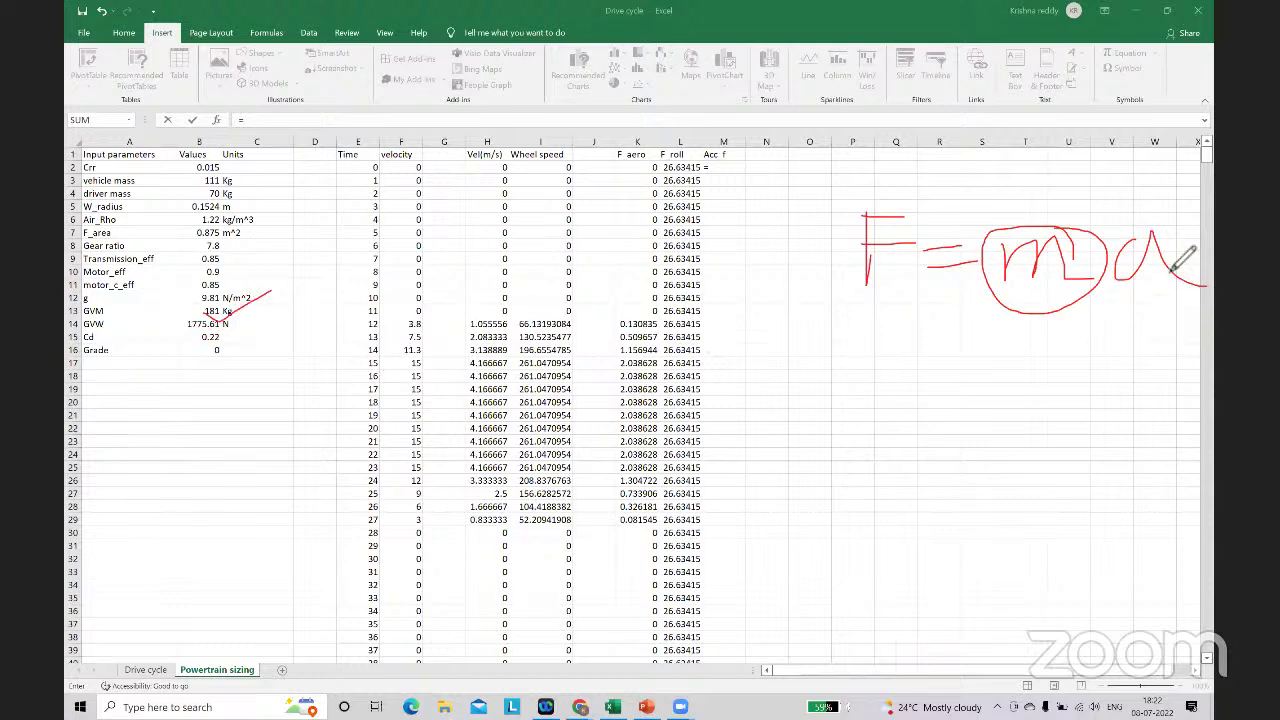
{"action": "mouse_move", "coordinate": [1168, 236]}
{"action": "left_mouse_down"}
{"action": "mouse_move", "coordinate": [1115, 265]}
{"action": "mouse_move", "coordinate": [1164, 244]}
{"action": "mouse_move", "coordinate": [1170, 282]}
{"action": "mouse_move", "coordinate": [729, 396]}
{"action": "mouse_move", "coordinate": [482, 185]}
{"action": "mouse_move", "coordinate": [495, 186]}
{"action": "left_mouse_up"}
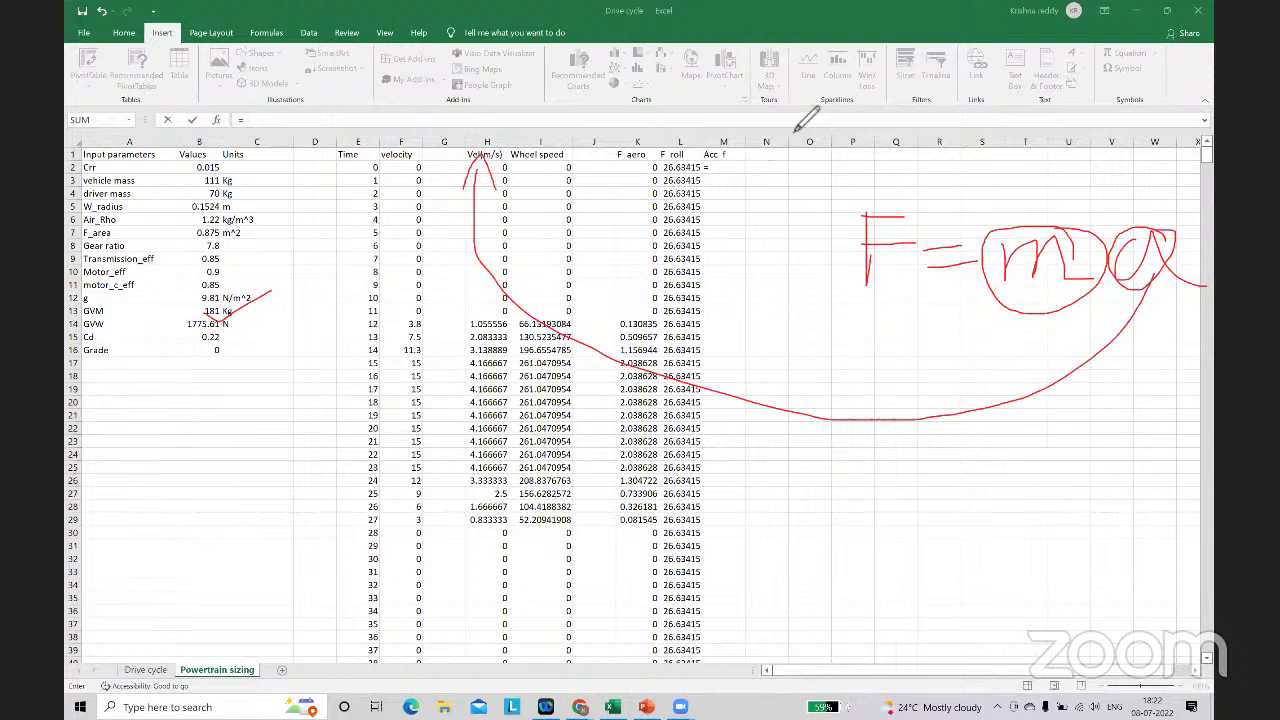
{"action": "left_click", "coordinate": [391, 143]}
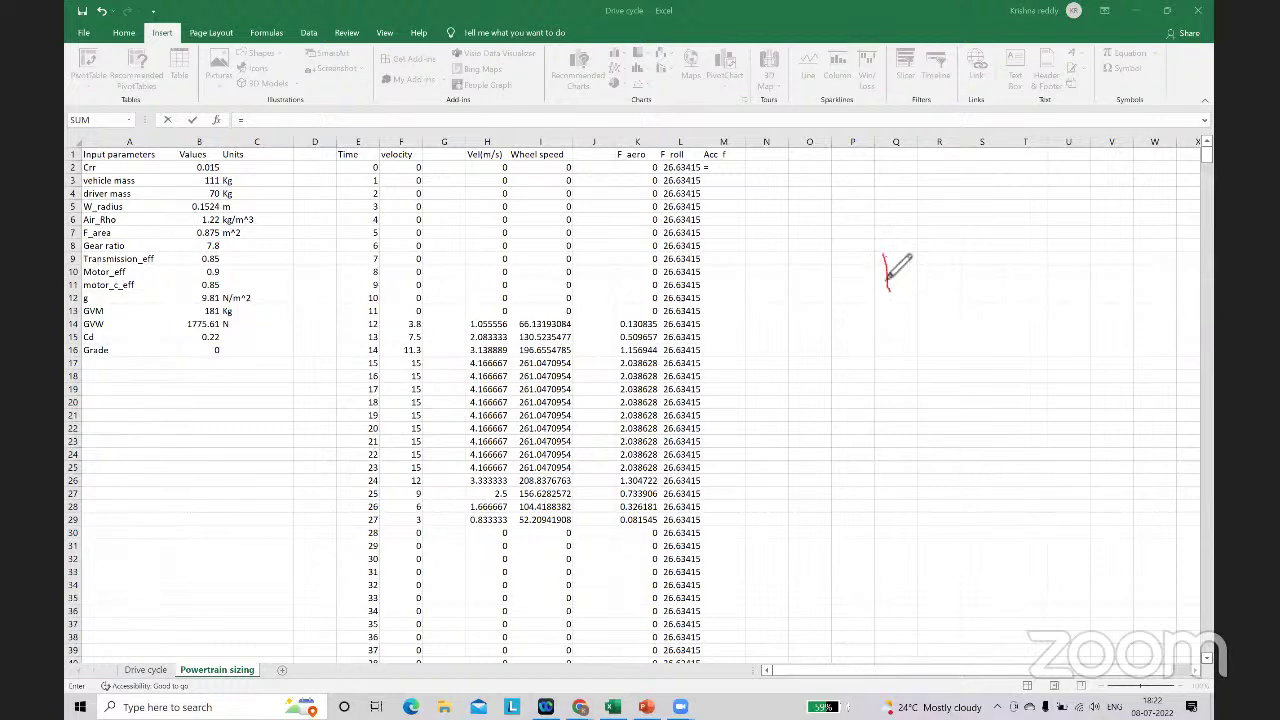
{"action": "mouse_move", "coordinate": [884, 257]}
{"action": "left_mouse_down"}
{"action": "mouse_move", "coordinate": [947, 305]}
{"action": "mouse_move", "coordinate": [990, 282]}
{"action": "left_mouse_up"}
{"action": "left_click_drag", "start_coordinate": [936, 352], "coordinate": [1025, 262]}
{"action": "left_click_drag", "start_coordinate": [1003, 332], "coordinate": [1005, 392]}
{"action": "mouse_move", "coordinate": [1010, 297]}
{"action": "left_mouse_down"}
{"action": "mouse_move", "coordinate": [1030, 330]}
{"action": "mouse_move", "coordinate": [1083, 322]}
{"action": "left_mouse_up"}
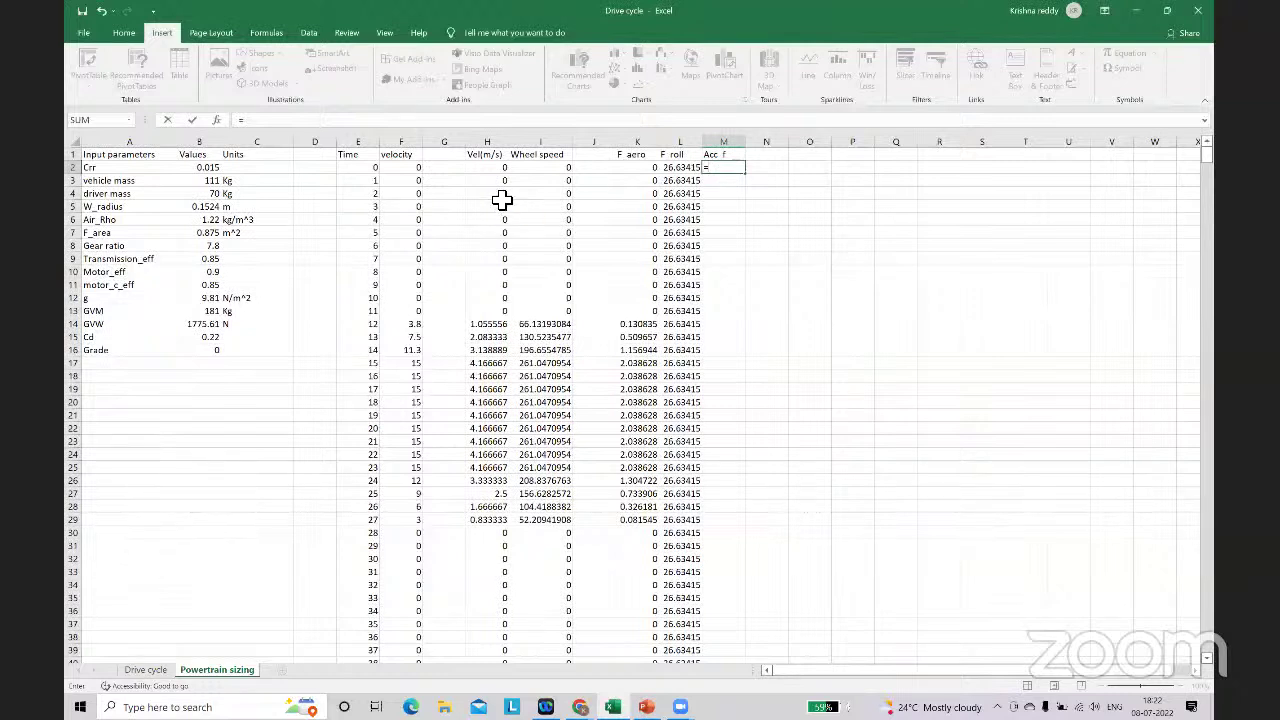
Step: Complete the M2 acceleration force formula as =(H4-H2)*B13/2
{"action": "left_click", "coordinate": [502, 198]}
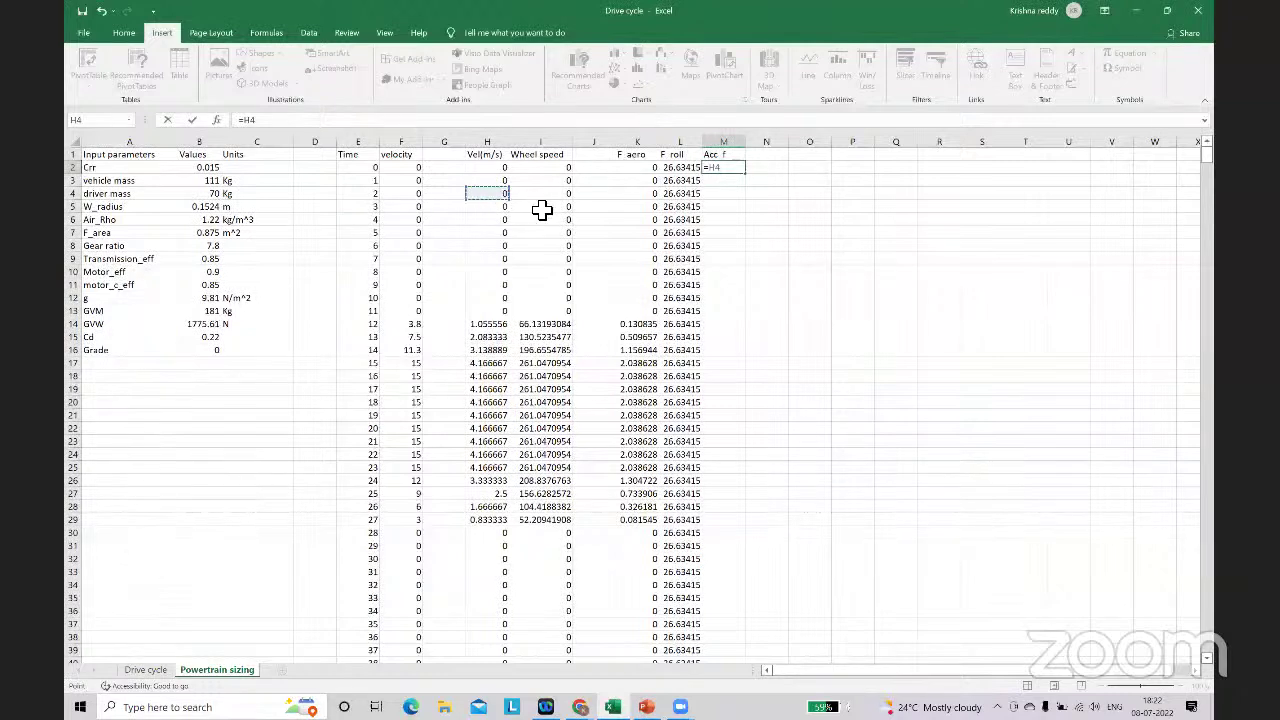
{"action": "type", "text": "-"}
{"action": "left_click", "coordinate": [502, 170]}
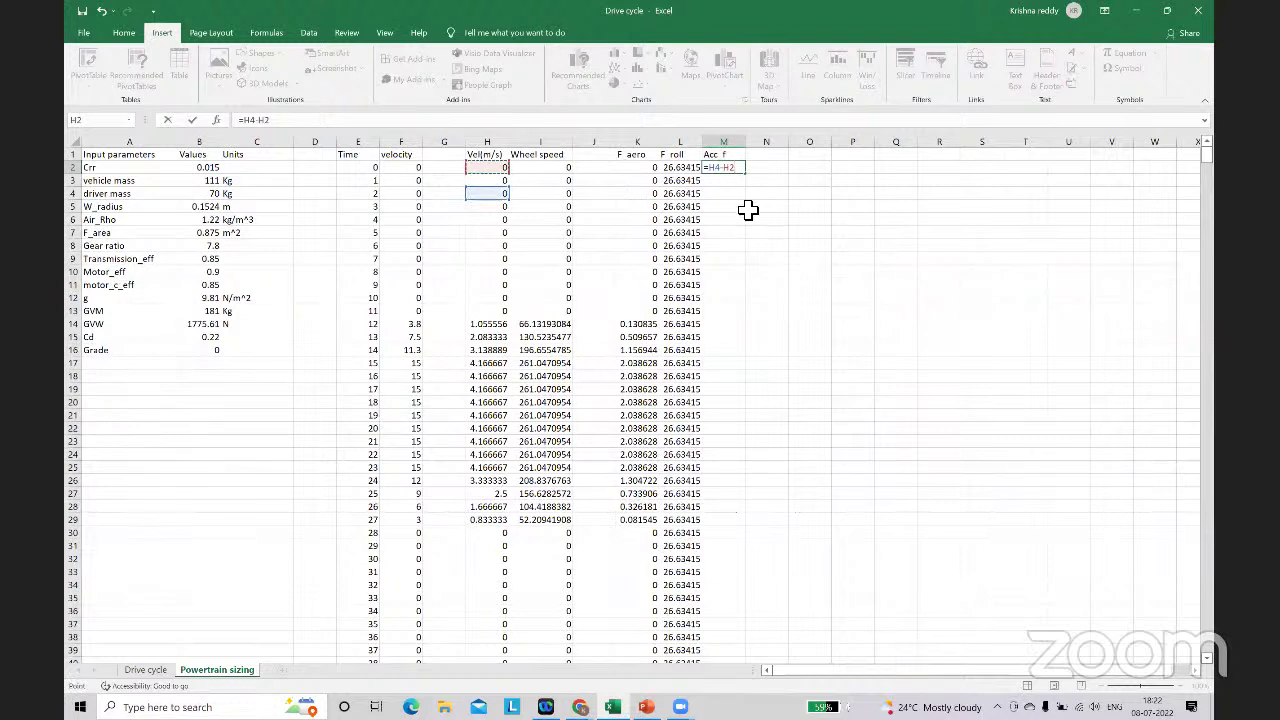
{"action": "type", "text": ")"}
{"action": "left_click", "coordinate": [718, 170]}
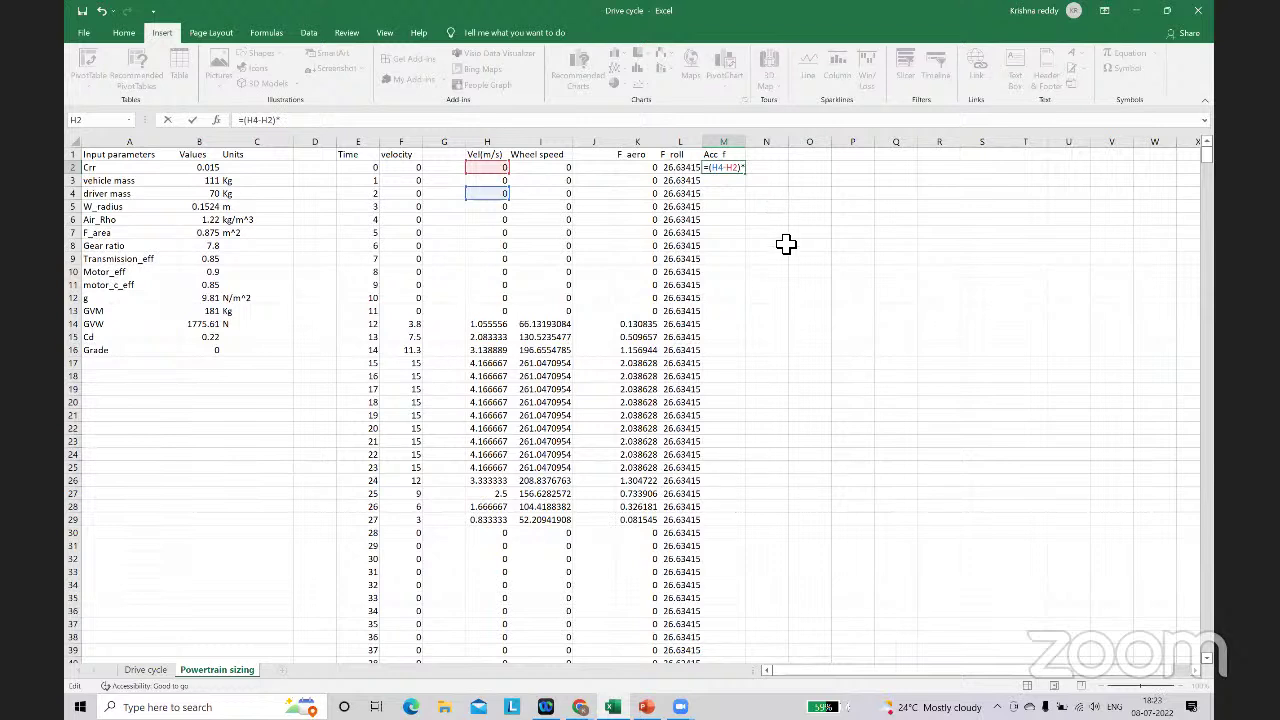
{"action": "left_click", "coordinate": [203, 313]}
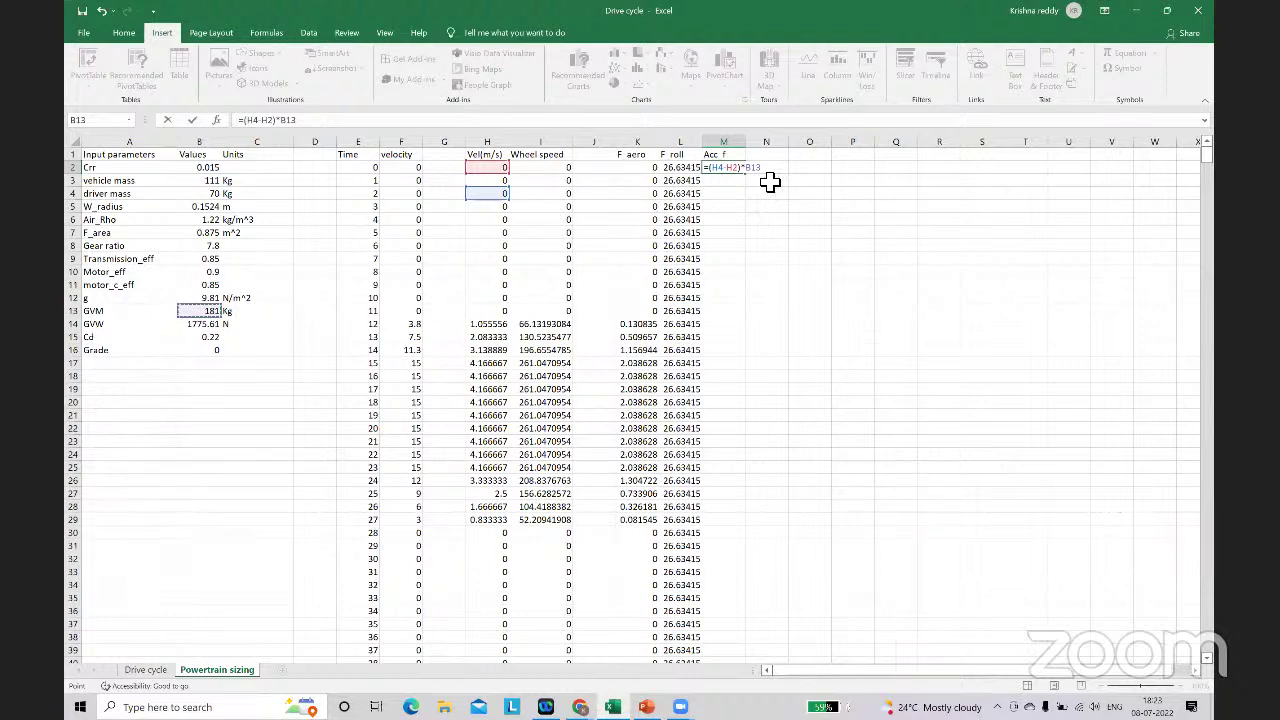
{"action": "type", "text": "/2"}
{"action": "key", "text": "Return"}
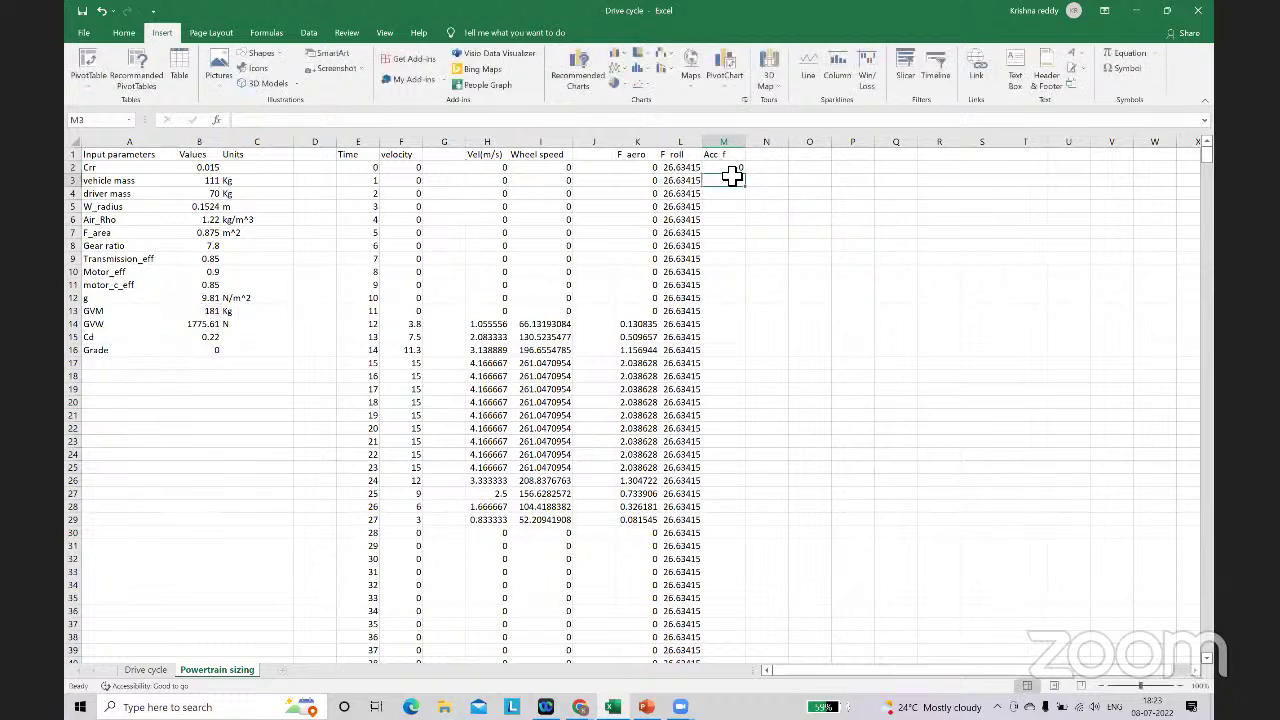
{"action": "left_click", "coordinate": [733, 170]}
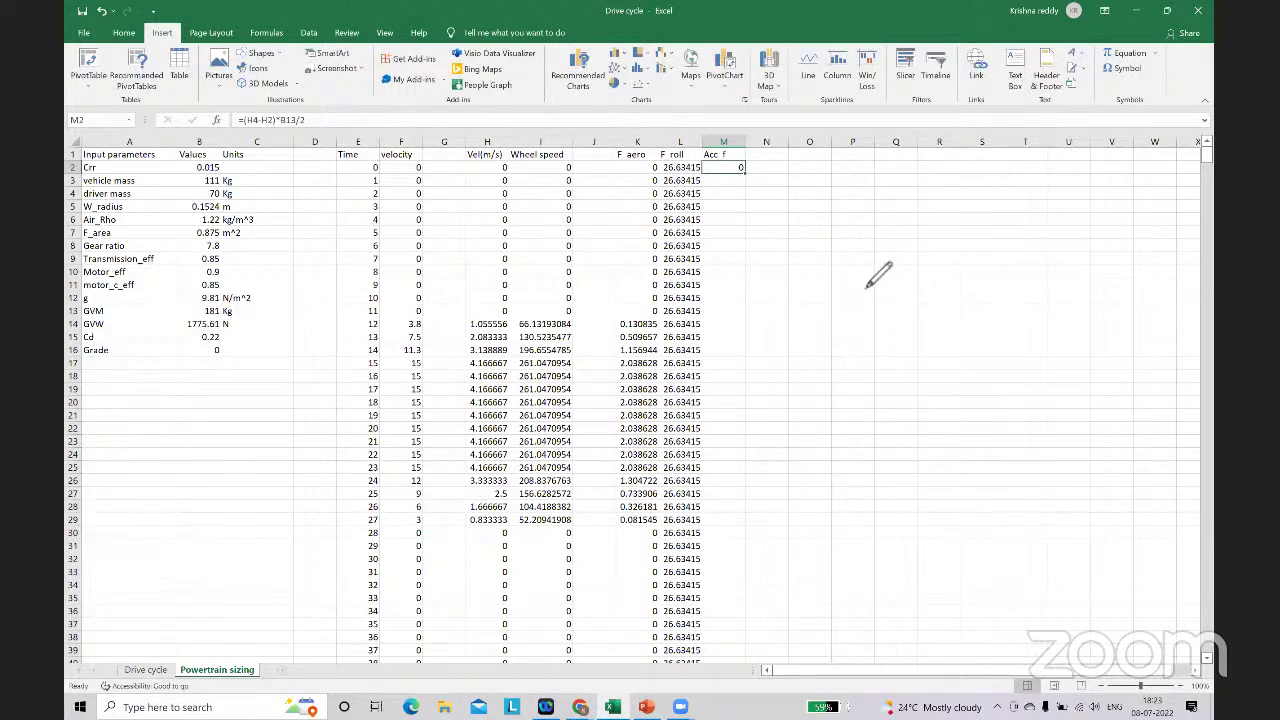
Step: Handwrite the fraction (V4 − V2)/2 as an on-screen annotation in the empty area beside the data columns
{"action": "left_click_drag", "start_coordinate": [842, 242], "coordinate": [888, 236]}
{"action": "mouse_move", "coordinate": [900, 292]}
{"action": "left_mouse_down"}
{"action": "mouse_move", "coordinate": [915, 320]}
{"action": "mouse_move", "coordinate": [937, 318]}
{"action": "mouse_move", "coordinate": [930, 345]}
{"action": "mouse_move", "coordinate": [1007, 278]}
{"action": "mouse_move", "coordinate": [1053, 307]}
{"action": "mouse_move", "coordinate": [1076, 234]}
{"action": "left_mouse_up"}
{"action": "mouse_move", "coordinate": [1092, 298]}
{"action": "left_mouse_down"}
{"action": "mouse_move", "coordinate": [1098, 333]}
{"action": "mouse_move", "coordinate": [1130, 330]}
{"action": "left_mouse_up"}
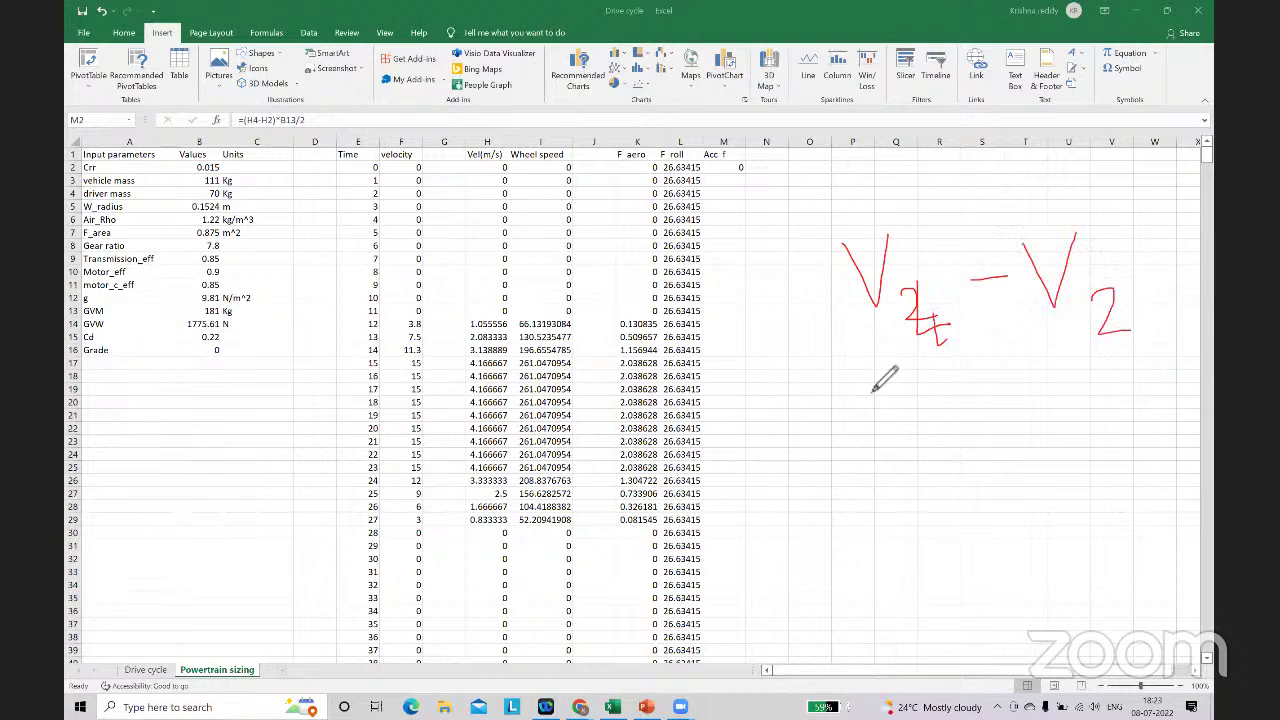
{"action": "left_click_drag", "start_coordinate": [861, 371], "coordinate": [1163, 351]}
{"action": "mouse_move", "coordinate": [1002, 396]}
{"action": "left_mouse_down"}
{"action": "mouse_move", "coordinate": [1040, 436]}
{"action": "mouse_move", "coordinate": [1081, 430]}
{"action": "left_mouse_up"}
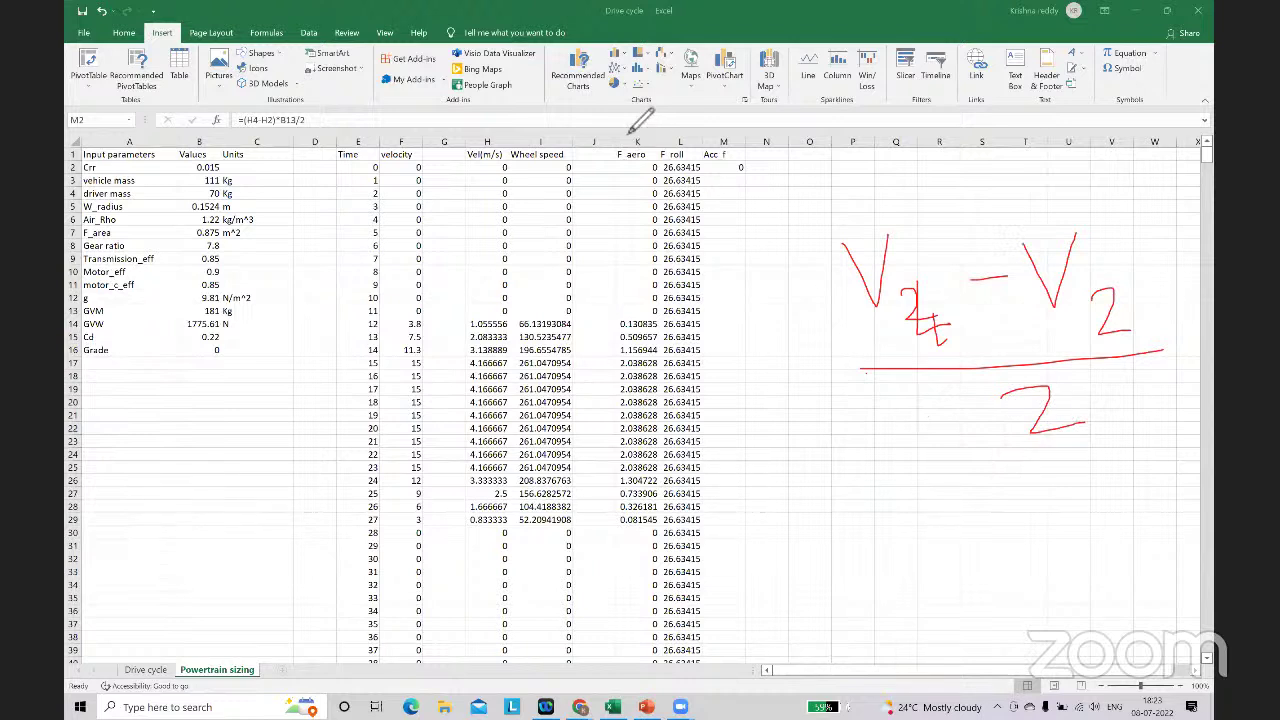
Step: Erase the annotation's denominator, write T4 − T2 in its place, and replace that with 2 again
{"action": "left_click", "coordinate": [1045, 440]}
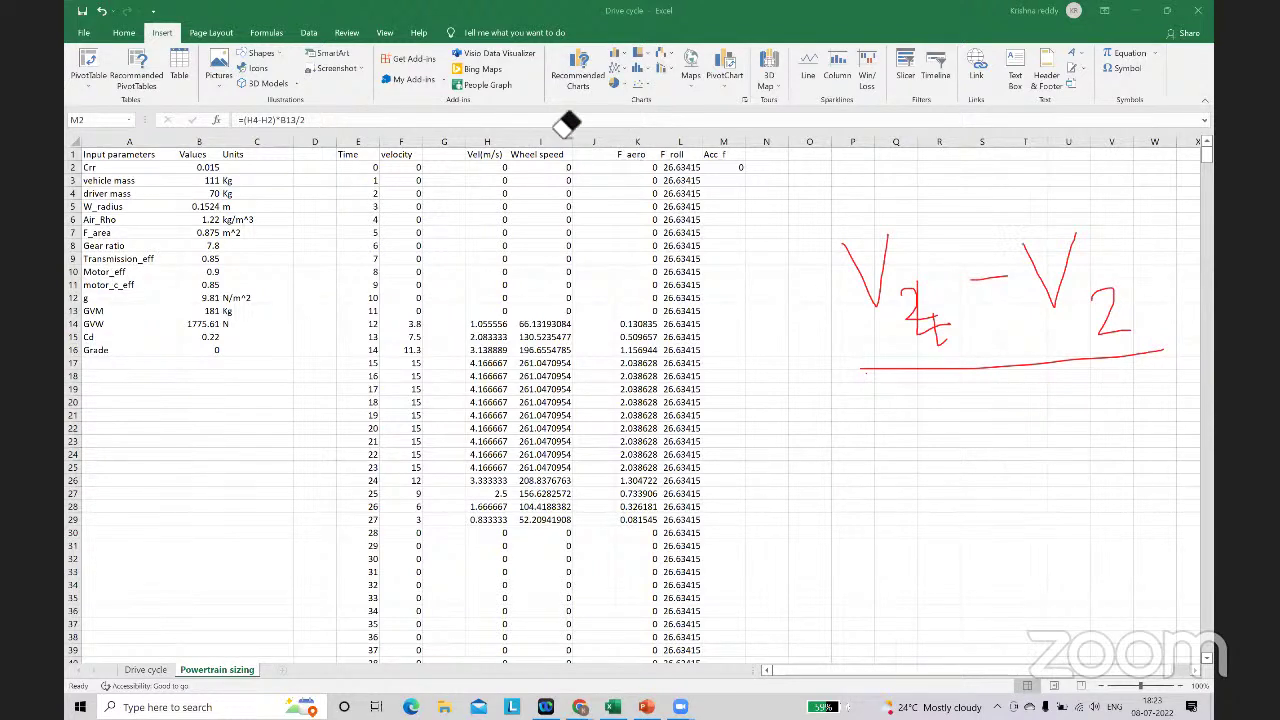
{"action": "left_click_drag", "start_coordinate": [883, 392], "coordinate": [926, 386]}
{"action": "mouse_move", "coordinate": [915, 388]}
{"action": "left_mouse_down"}
{"action": "mouse_move", "coordinate": [918, 440]}
{"action": "mouse_move", "coordinate": [966, 436]}
{"action": "mouse_move", "coordinate": [1082, 382]}
{"action": "left_mouse_up"}
{"action": "mouse_move", "coordinate": [1076, 384]}
{"action": "left_mouse_down"}
{"action": "mouse_move", "coordinate": [1077, 432]}
{"action": "mouse_move", "coordinate": [1122, 447]}
{"action": "left_mouse_up"}
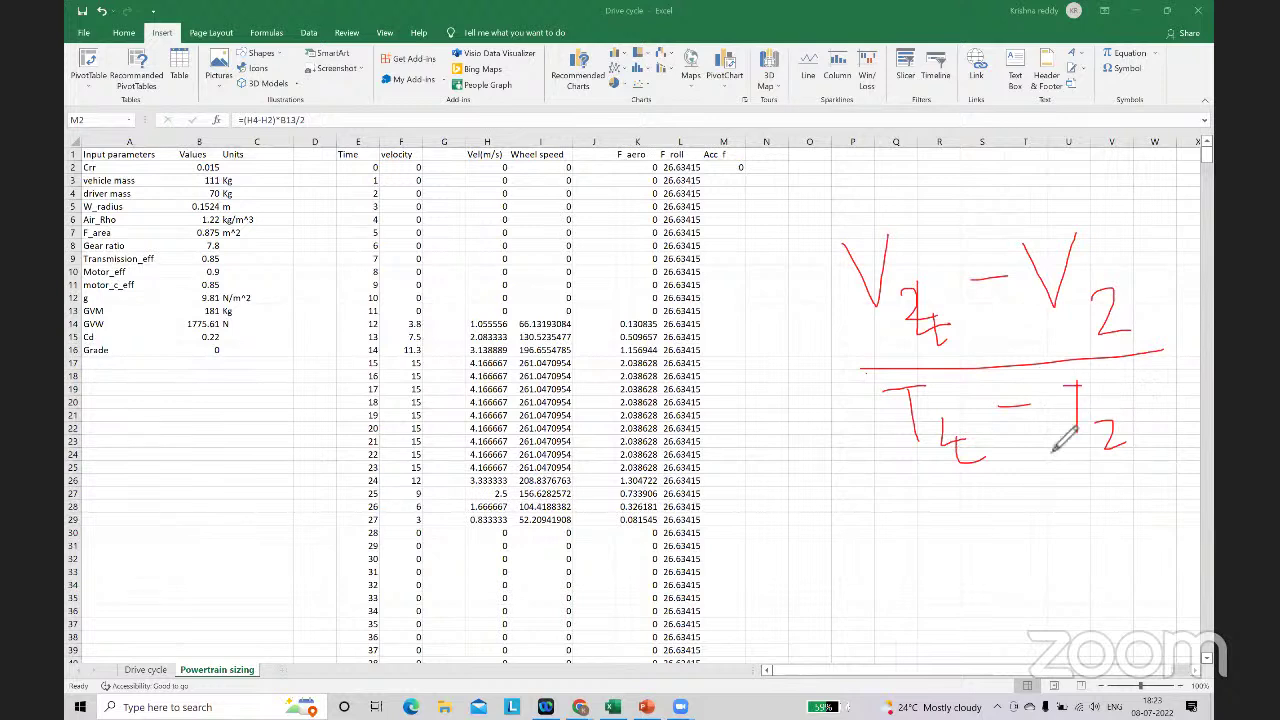
{"action": "left_click", "coordinate": [648, 125]}
{"action": "left_click", "coordinate": [916, 410]}
{"action": "mouse_move", "coordinate": [916, 410]}
{"action": "left_mouse_down"}
{"action": "mouse_move", "coordinate": [1072, 411]}
{"action": "mouse_move", "coordinate": [1163, 456]}
{"action": "mouse_move", "coordinate": [1035, 415]}
{"action": "mouse_move", "coordinate": [1058, 446]}
{"action": "left_mouse_up"}
Step: Enclose the handwritten fraction in brackets and label it with an equals sign and Acc on its other side
{"action": "left_click", "coordinate": [549, 124]}
{"action": "left_click_drag", "start_coordinate": [858, 202], "coordinate": [887, 497]}
{"action": "left_click_drag", "start_coordinate": [1092, 208], "coordinate": [1145, 476]}
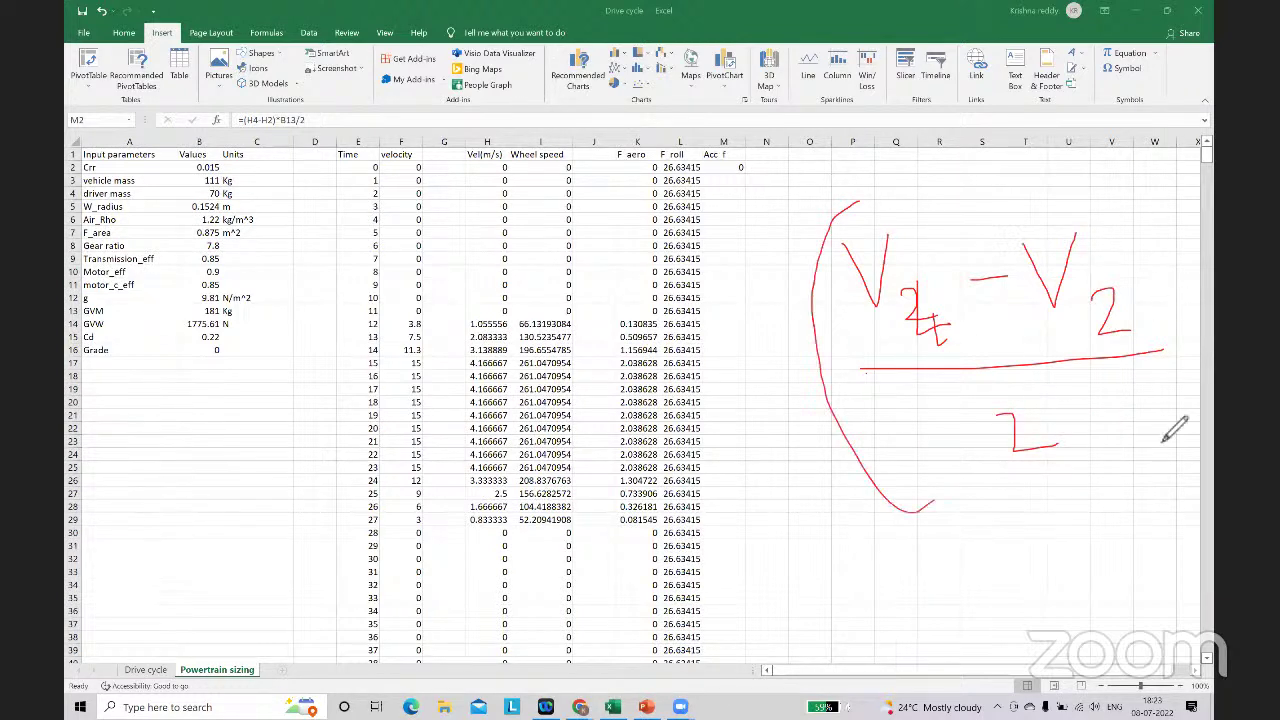
{"action": "left_click_drag", "start_coordinate": [774, 356], "coordinate": [812, 353]}
{"action": "left_click_drag", "start_coordinate": [766, 388], "coordinate": [838, 381]}
{"action": "mouse_move", "coordinate": [630, 385]}
{"action": "left_mouse_down"}
{"action": "mouse_move", "coordinate": [649, 320]}
{"action": "mouse_move", "coordinate": [662, 378]}
{"action": "mouse_move", "coordinate": [710, 378]}
{"action": "left_mouse_up"}
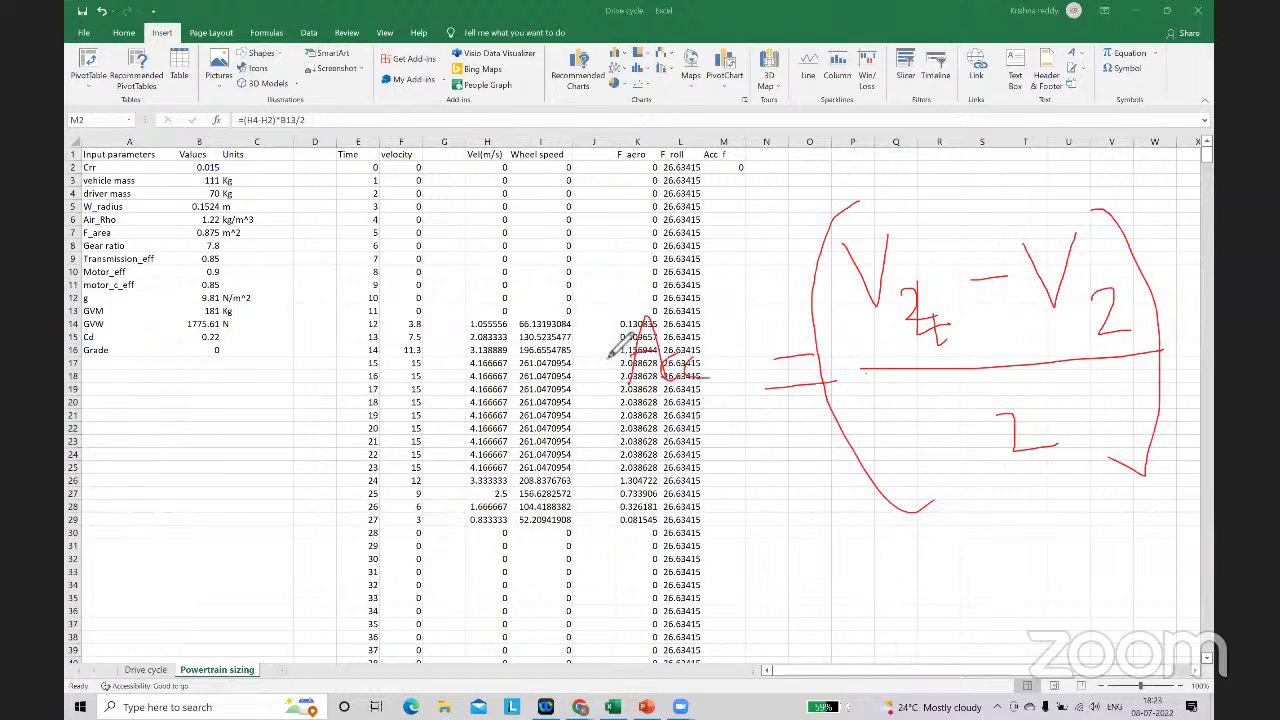
{"action": "left_click_drag", "start_coordinate": [603, 340], "coordinate": [588, 382]}
{"action": "mouse_move", "coordinate": [582, 368]}
{"action": "left_mouse_down"}
{"action": "mouse_move", "coordinate": [632, 362]}
{"action": "mouse_move", "coordinate": [492, 392]}
{"action": "mouse_move", "coordinate": [458, 373]}
{"action": "left_mouse_up"}
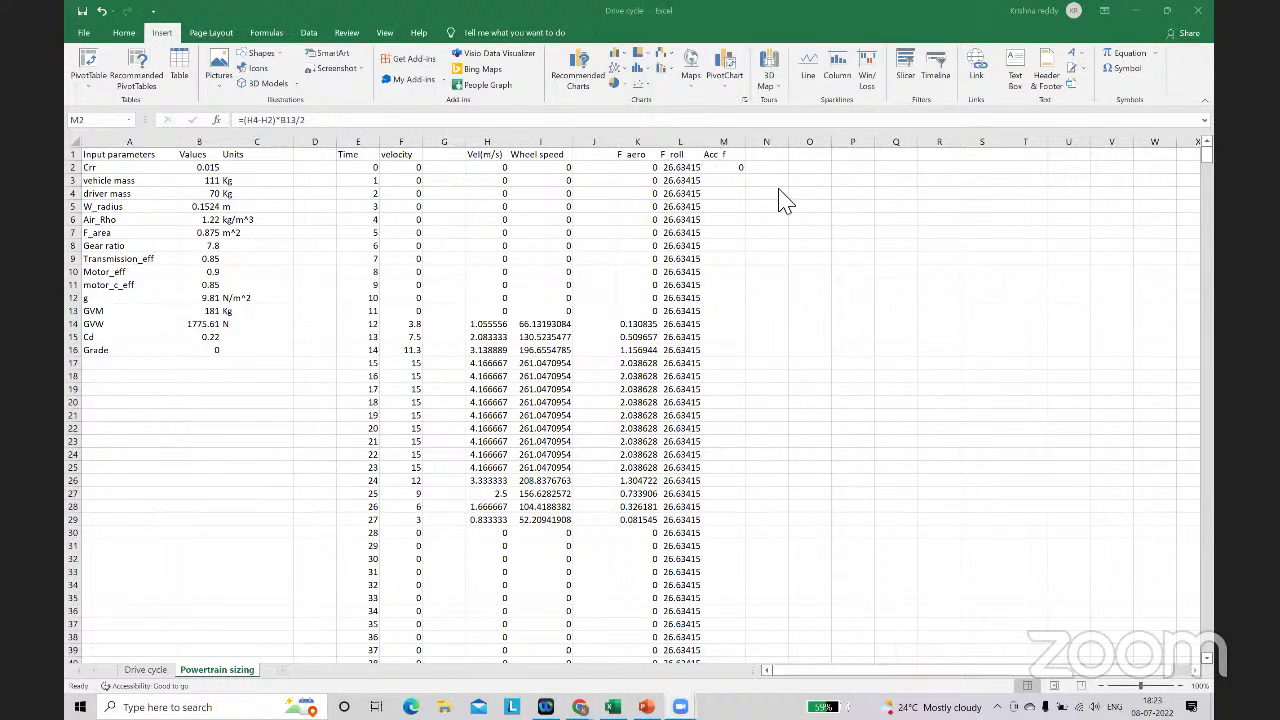
Step: Check the M2 formula and fill it down column M with the relative B13 reference
{"action": "double_click", "coordinate": [740, 170]}
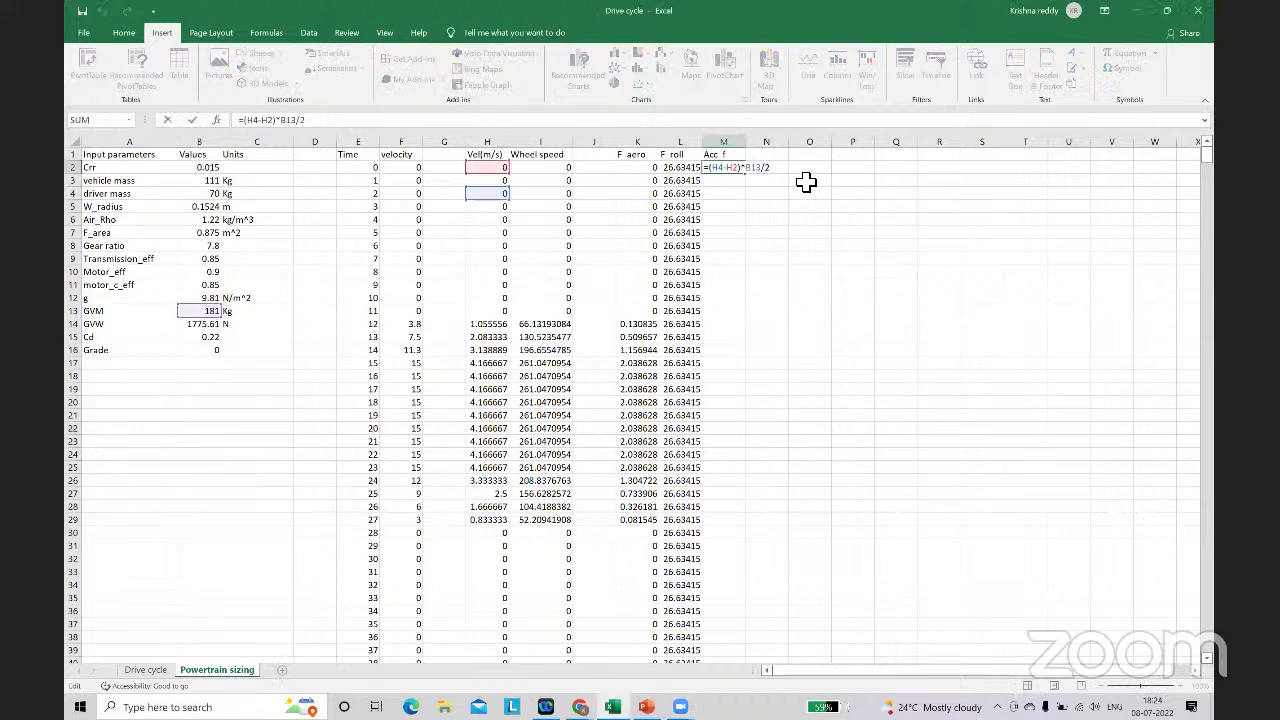
{"action": "key", "text": "Escape"}
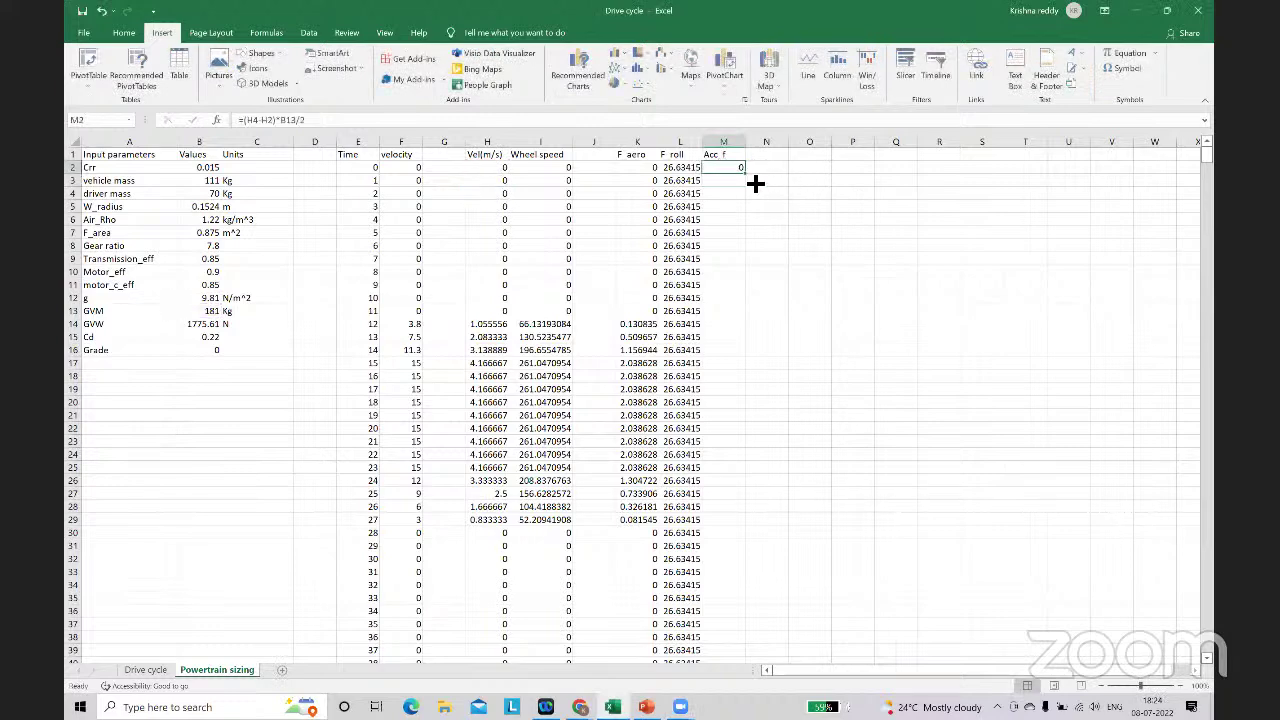
{"action": "double_click", "coordinate": [755, 183]}
{"action": "scroll", "coordinate": [874, 343], "scroll_direction": "down", "scroll_amount": 4}
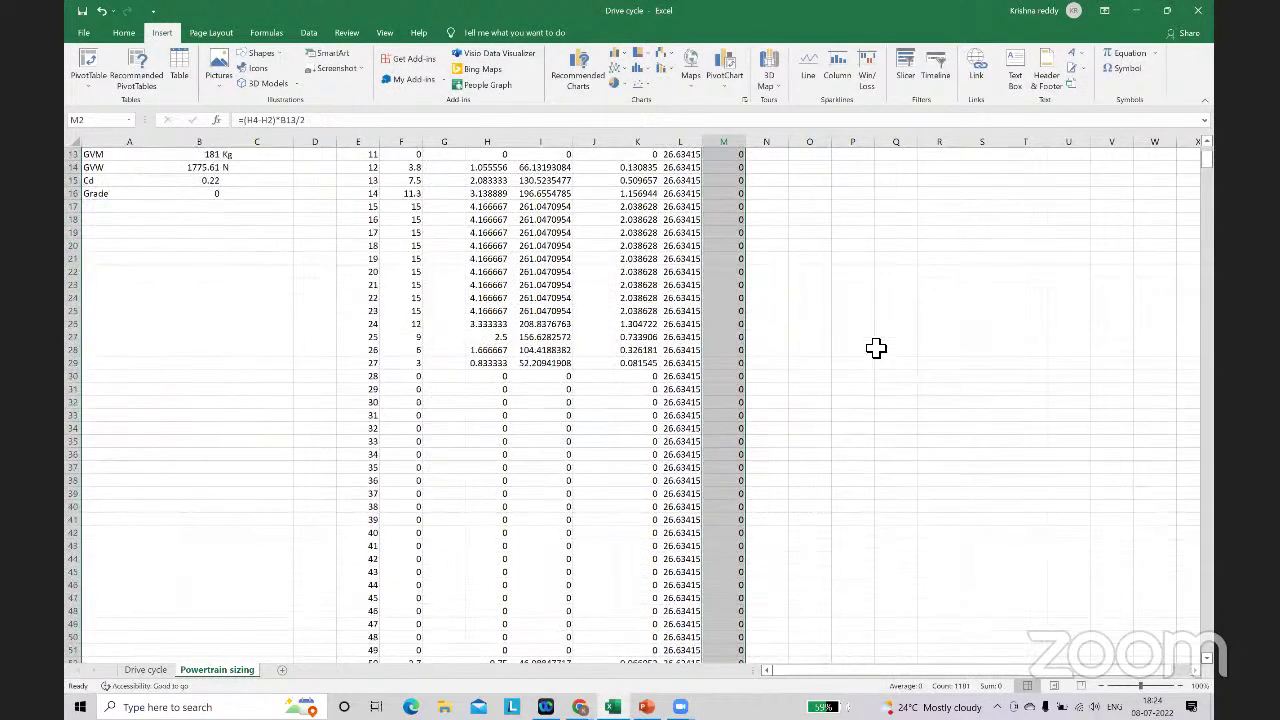
{"action": "scroll", "coordinate": [876, 347], "scroll_direction": "up", "scroll_amount": 4}
Step: Change the M2 formula to =(H4-H2)*$B$13/2 and refill it down column M
{"action": "double_click", "coordinate": [731, 169]}
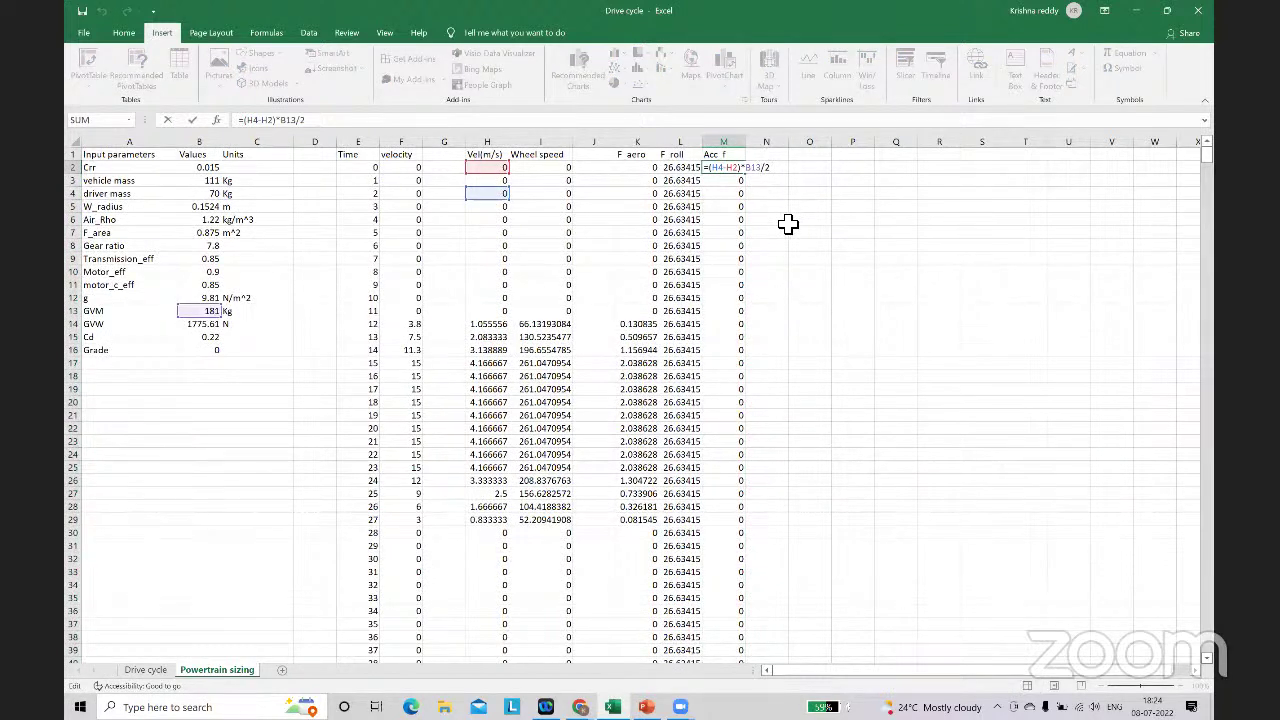
{"action": "type", "text": "4"}
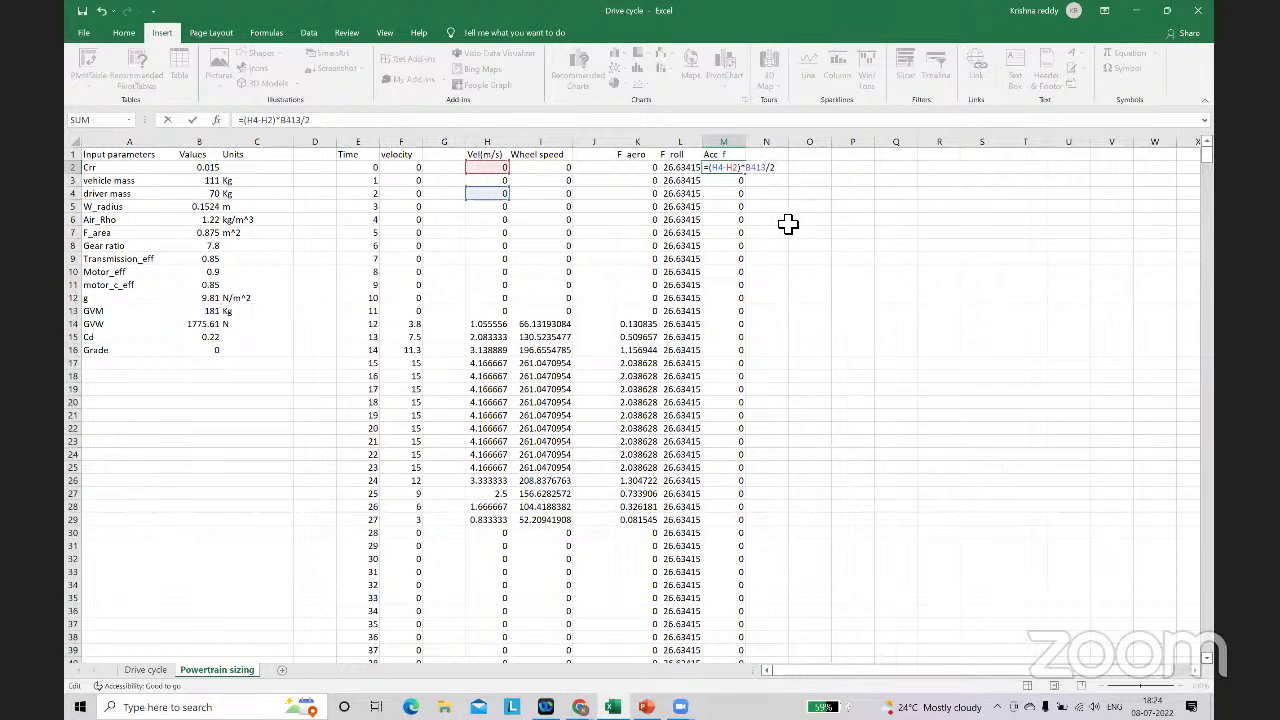
{"action": "key", "text": "BackSpace"}
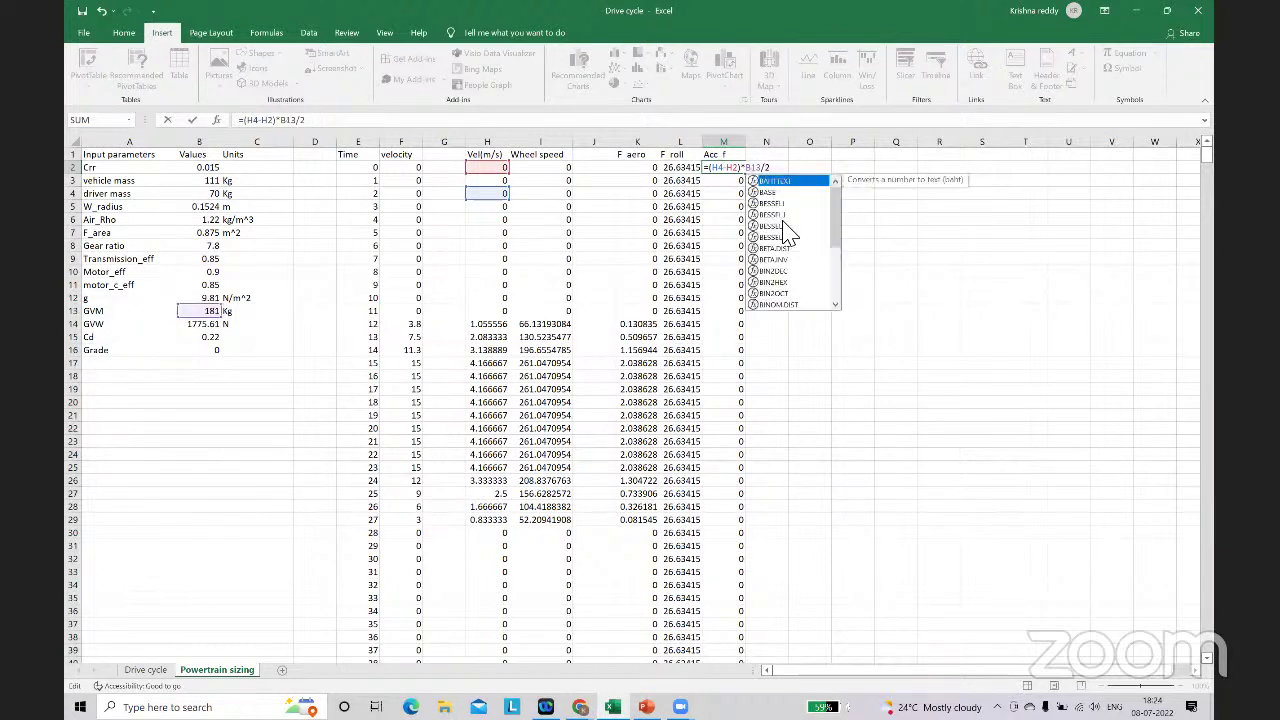
{"action": "type", "text": "$B"}
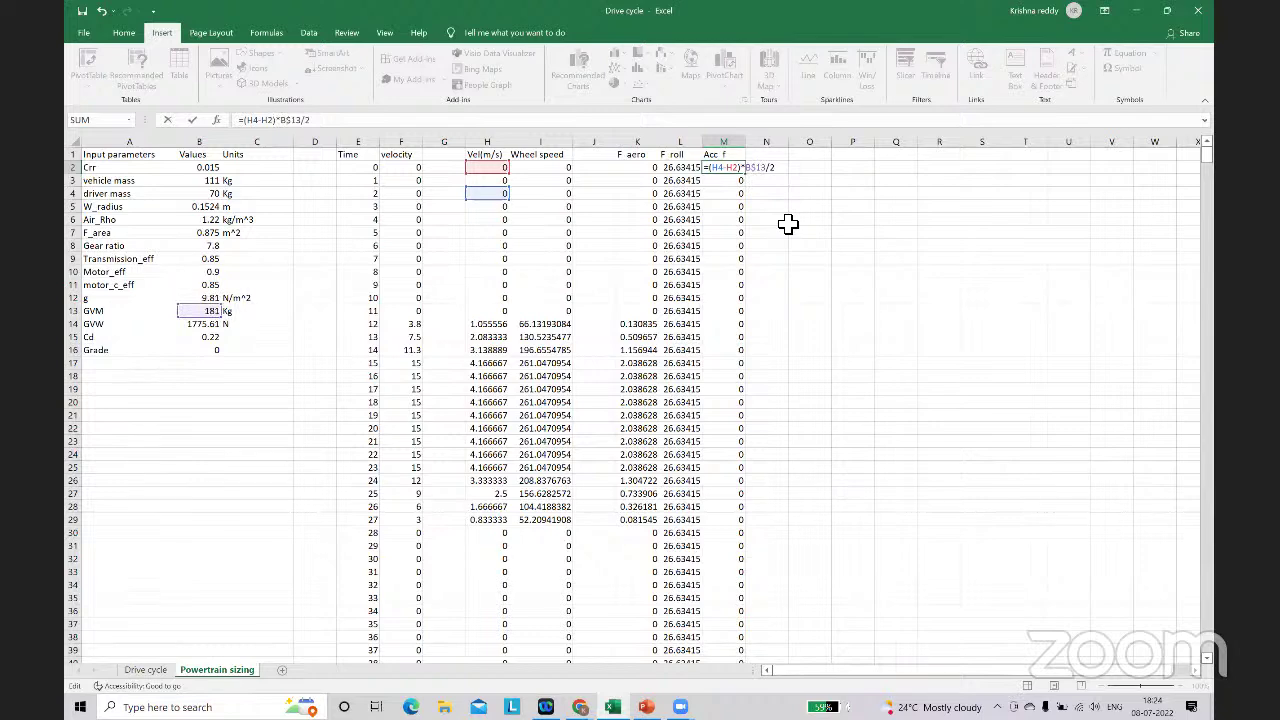
{"action": "type", "text": "$"}
{"action": "key", "text": "ctrl+Return"}
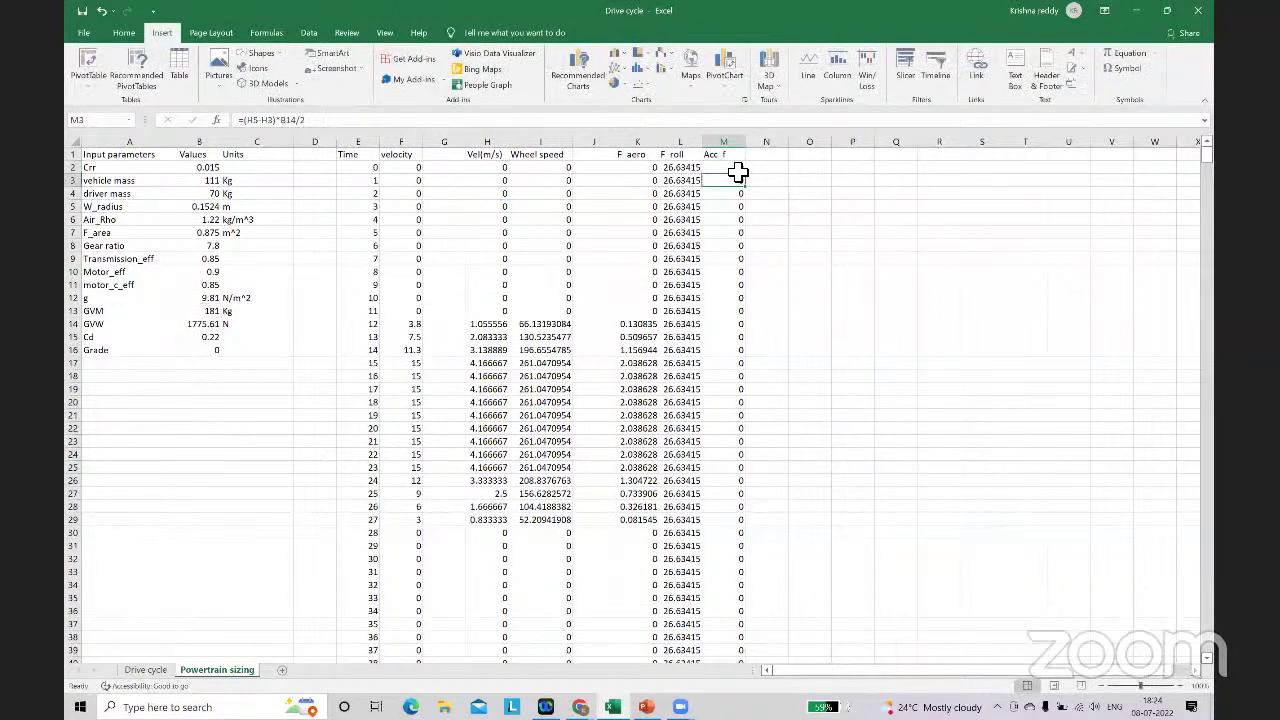
{"action": "double_click", "coordinate": [751, 180]}
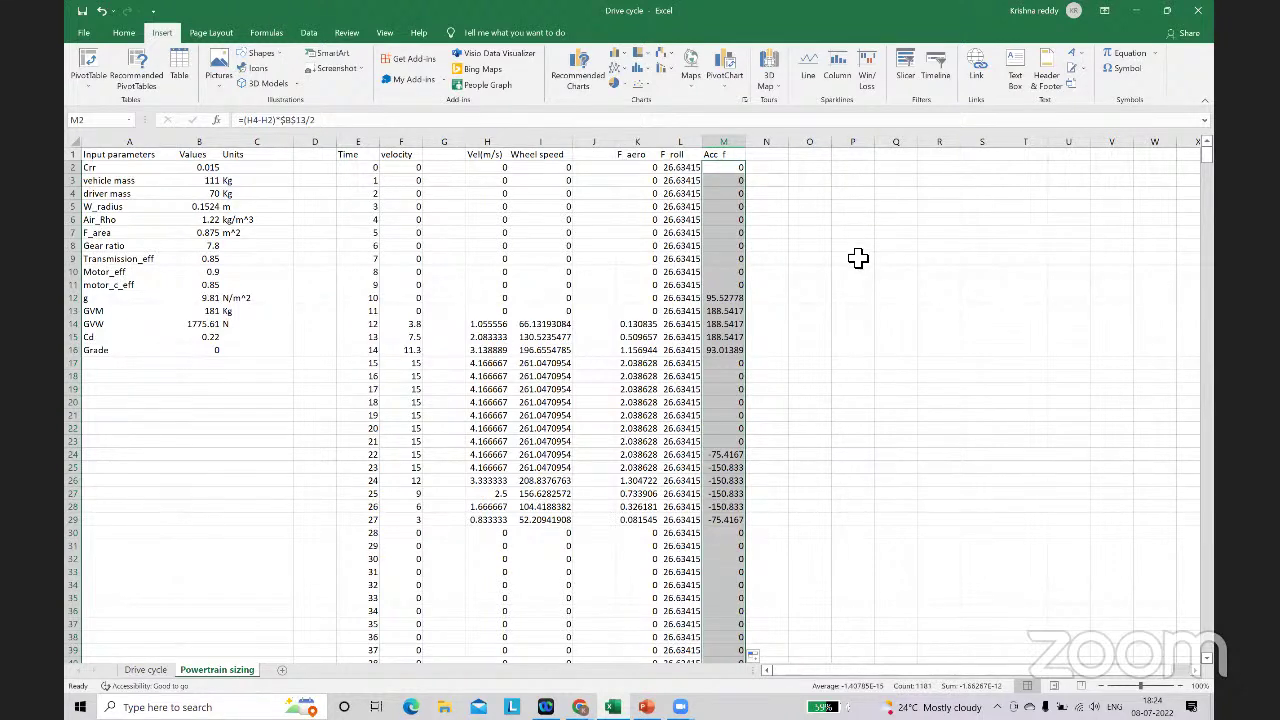
{"action": "left_click", "coordinate": [853, 258]}
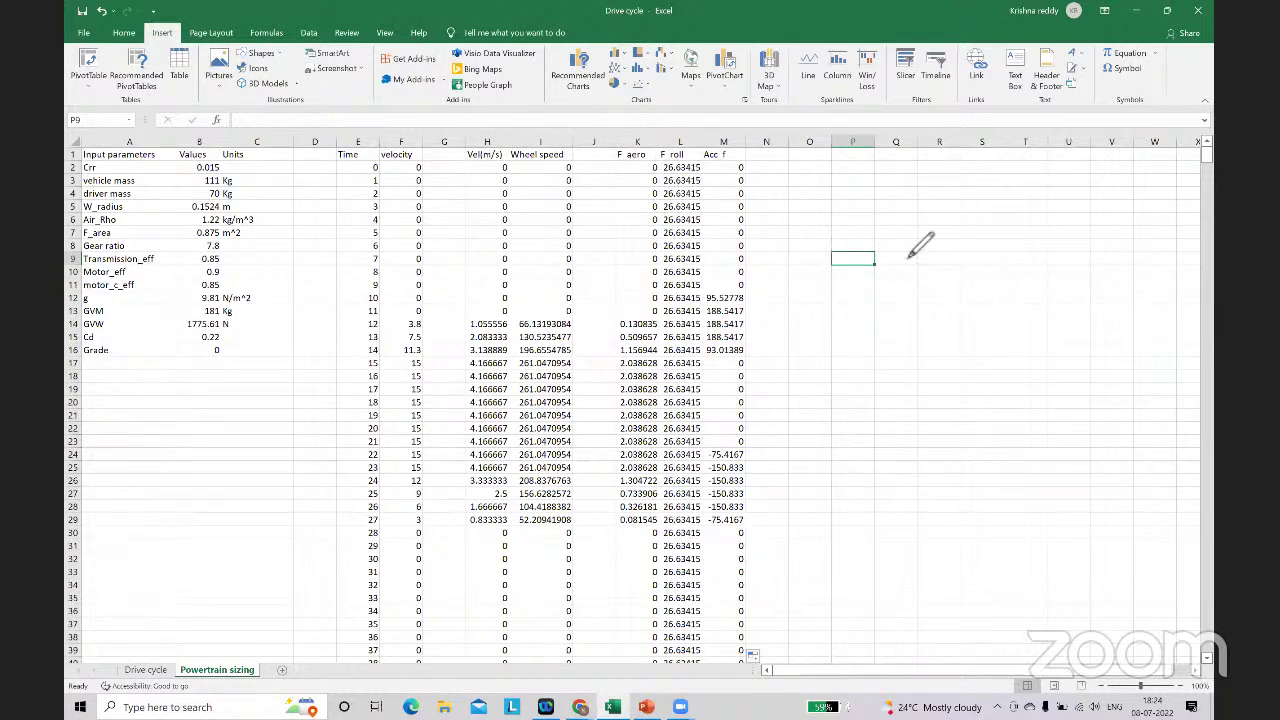
Step: Title column O TTF in O1
{"action": "mouse_move", "coordinate": [757, 160]}
{"action": "left_mouse_down"}
{"action": "mouse_move", "coordinate": [714, 143]}
{"action": "mouse_move", "coordinate": [683, 168]}
{"action": "mouse_move", "coordinate": [614, 170]}
{"action": "left_mouse_up"}
{"action": "double_click", "coordinate": [806, 154]}
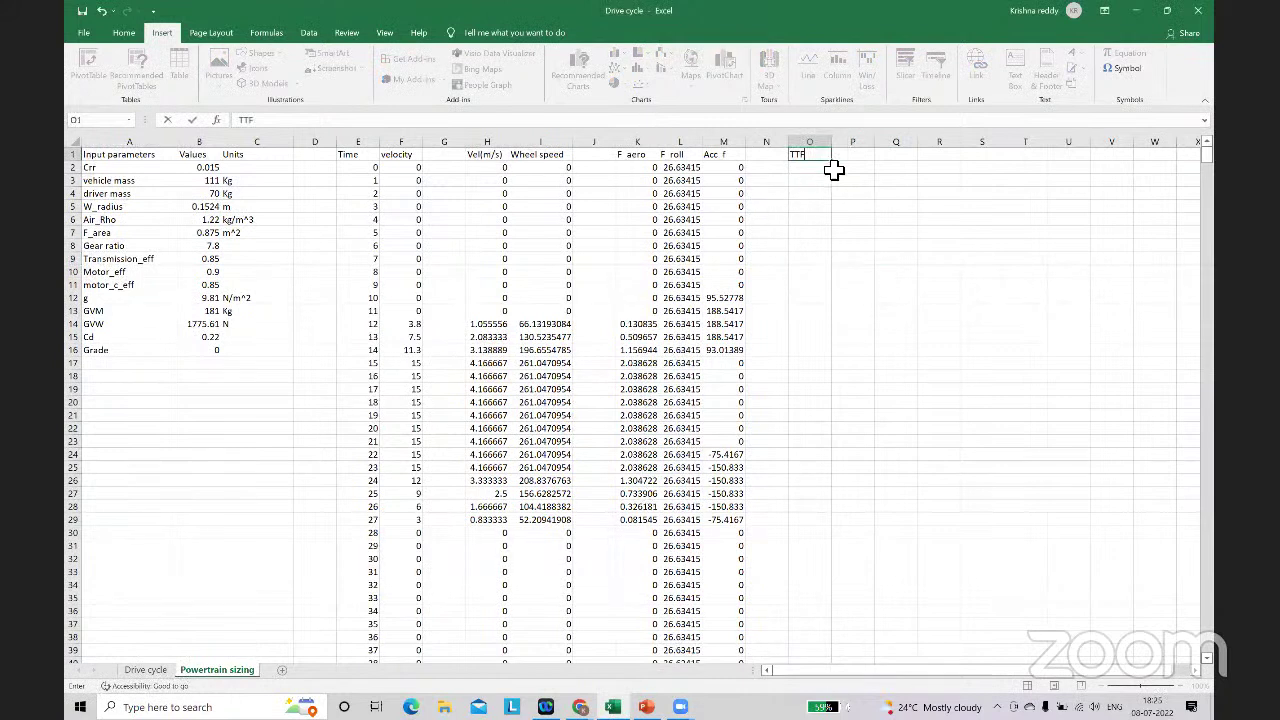
{"action": "left_click", "coordinate": [811, 173]}
Step: Enter the formula =K2+L2+M2 in O2 to sum the aerodynamic, rolling and acceleration forces
{"action": "double_click", "coordinate": [818, 173]}
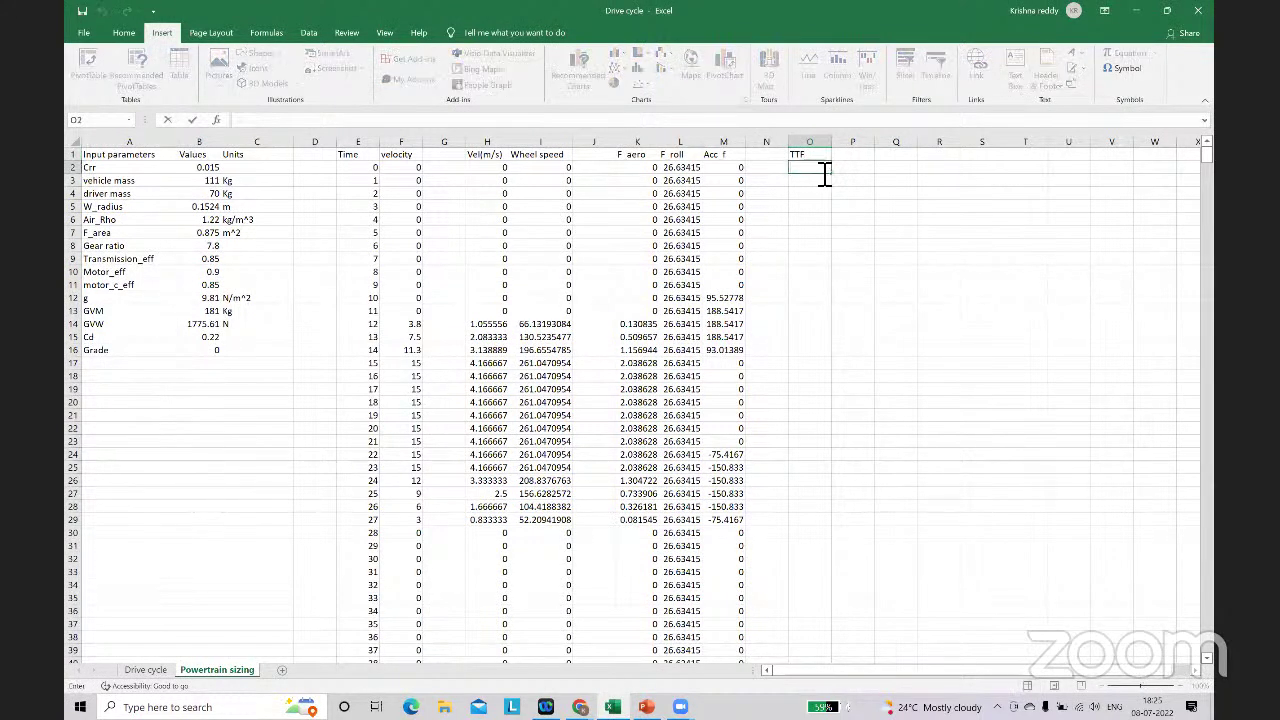
{"action": "type", "text": "="}
{"action": "left_click", "coordinate": [646, 169]}
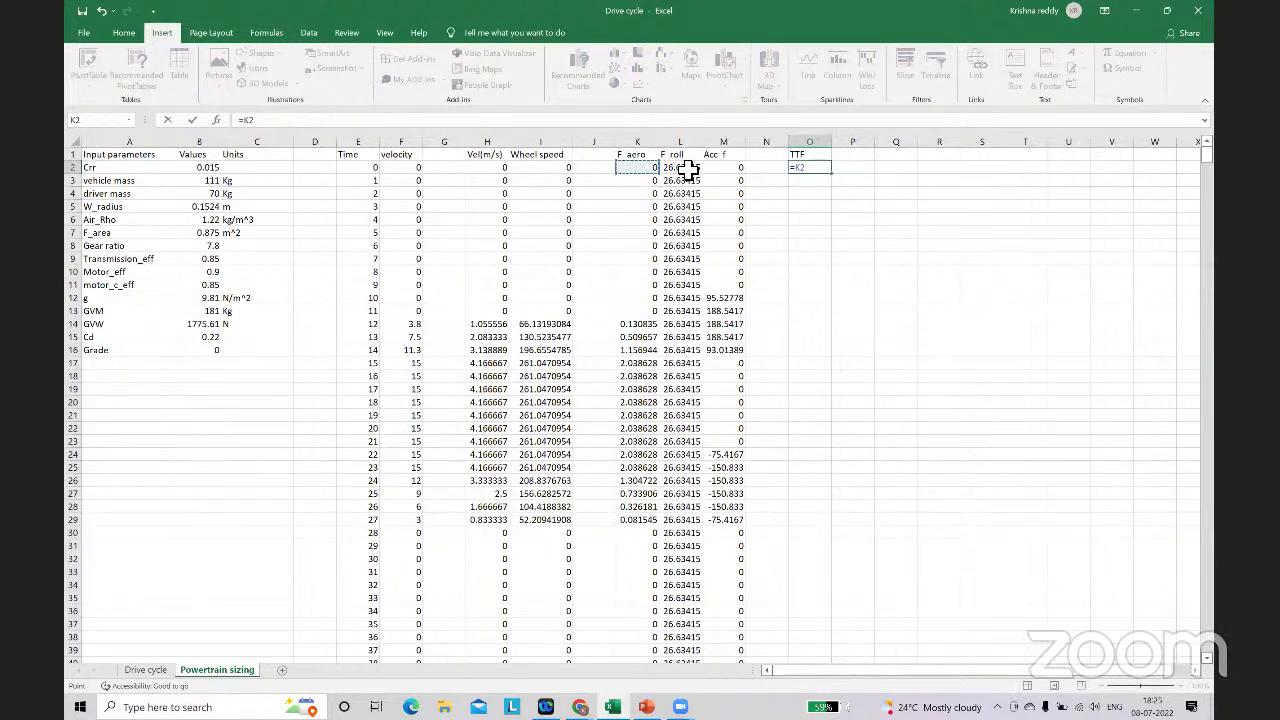
{"action": "left_click", "coordinate": [688, 172], "text": "ctrl"}
{"action": "left_click", "coordinate": [737, 172], "text": "ctrl"}
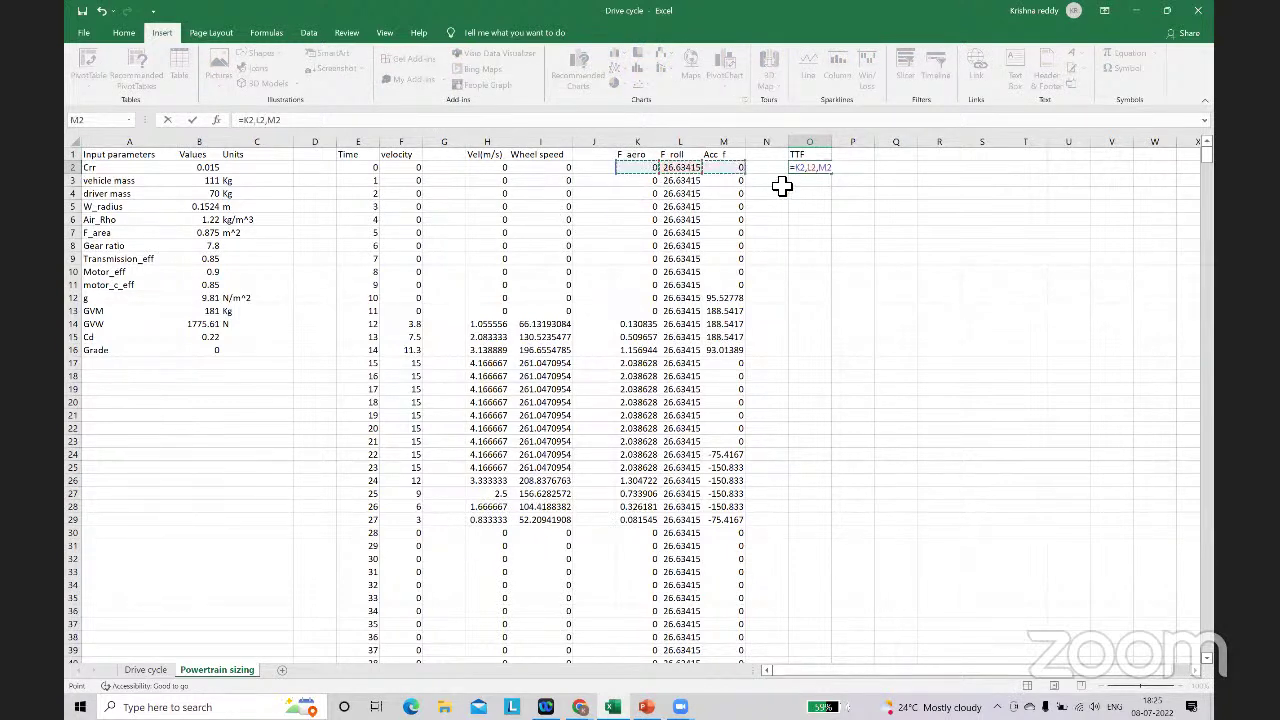
{"action": "key", "text": "F2"}
{"action": "key", "text": "Left"}
{"action": "key", "text": "Left"}
{"action": "key", "text": "Left"}
{"action": "key", "text": "Left"}
{"action": "key", "text": "Left"}
{"action": "key", "text": "BackSpace"}
{"action": "type", "text": "+"}
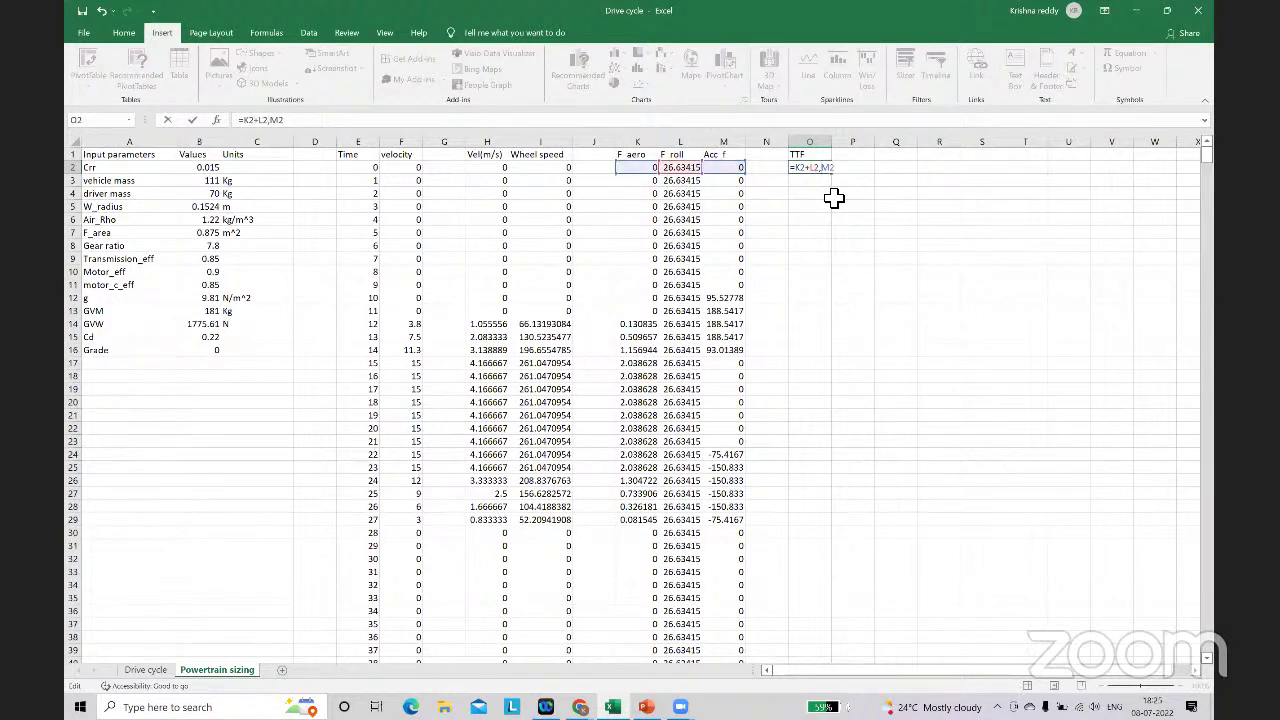
{"action": "key", "text": "Right"}
{"action": "key", "text": "Right"}
{"action": "key", "text": "Right"}
{"action": "key", "text": "BackSpace"}
{"action": "type", "text": "+"}
{"action": "key", "text": "Return"}
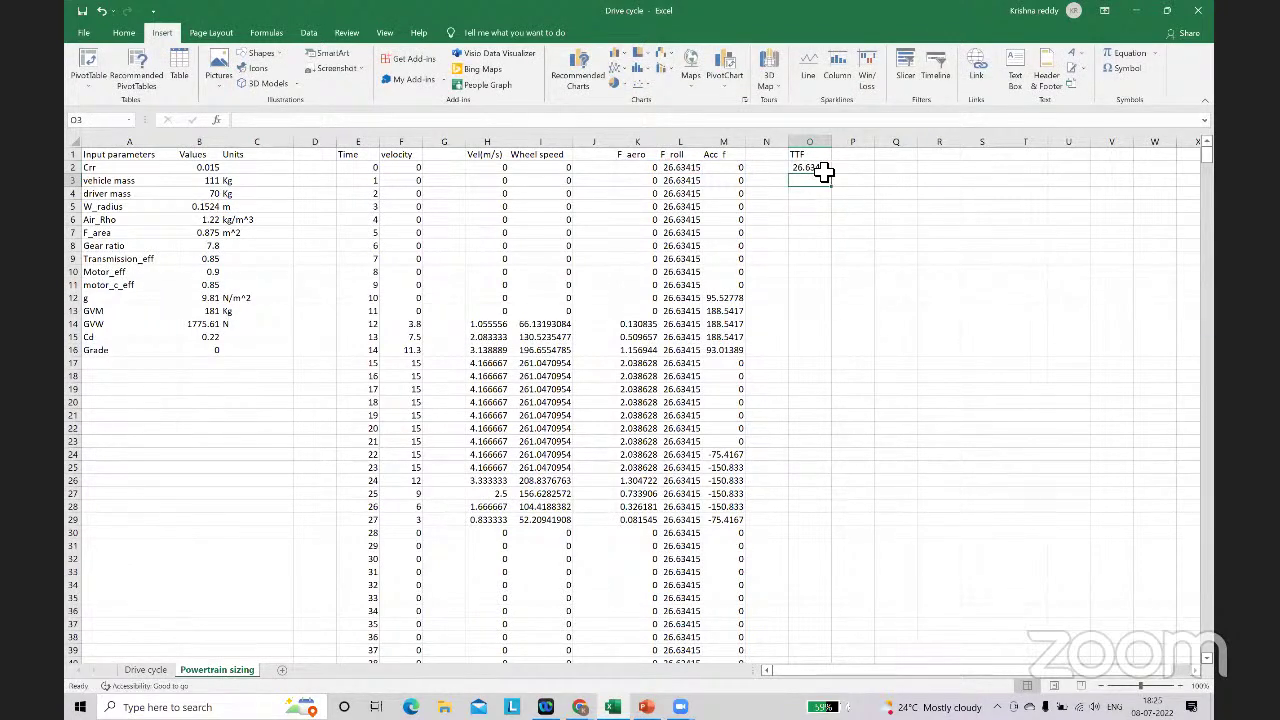
Step: Fill the O2 formula down column O to the last drive cycle row and return to the sheet's first rows
{"action": "left_click", "coordinate": [822, 170]}
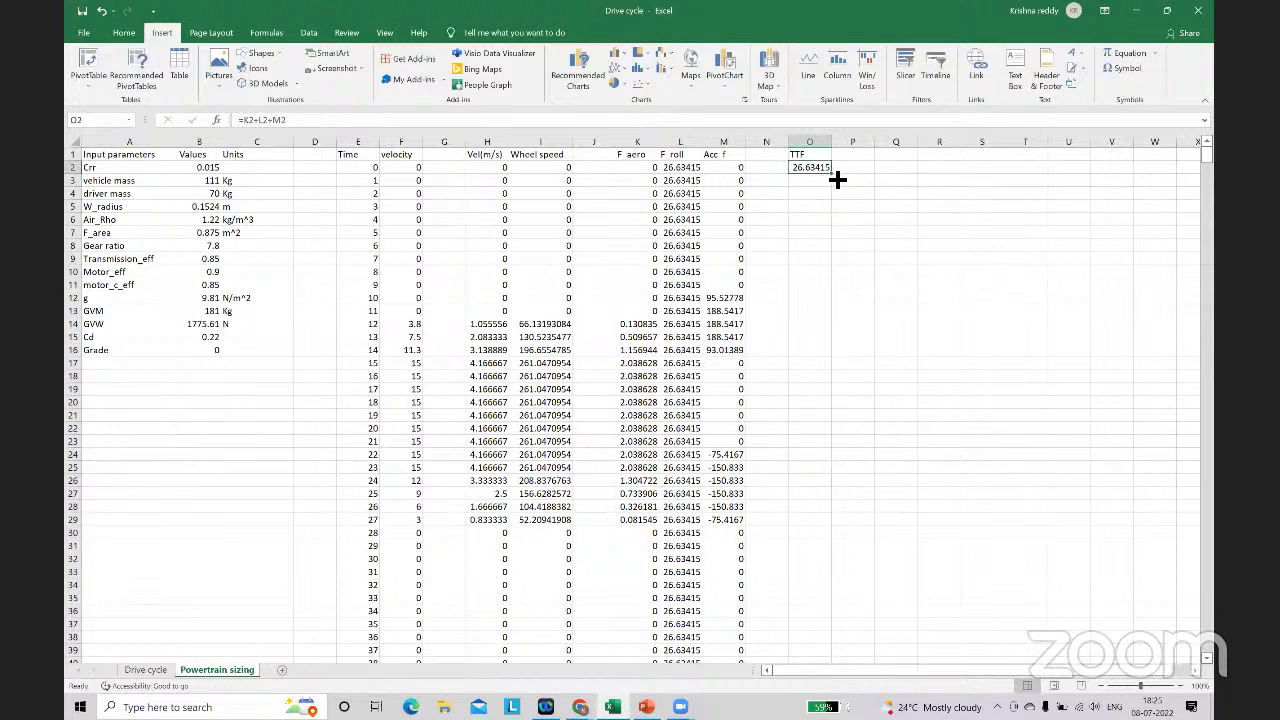
{"action": "double_click", "coordinate": [822, 172]}
{"action": "key", "text": "Return"}
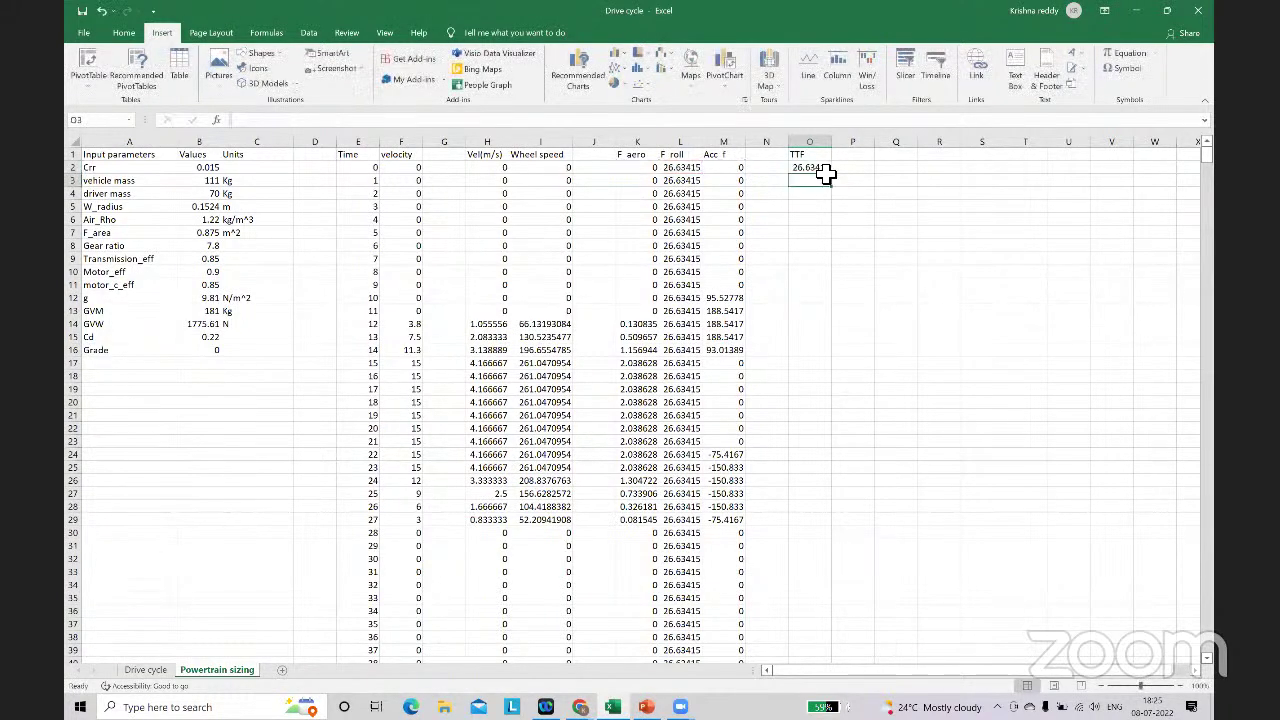
{"action": "left_click_drag", "start_coordinate": [838, 179], "coordinate": [813, 651]}
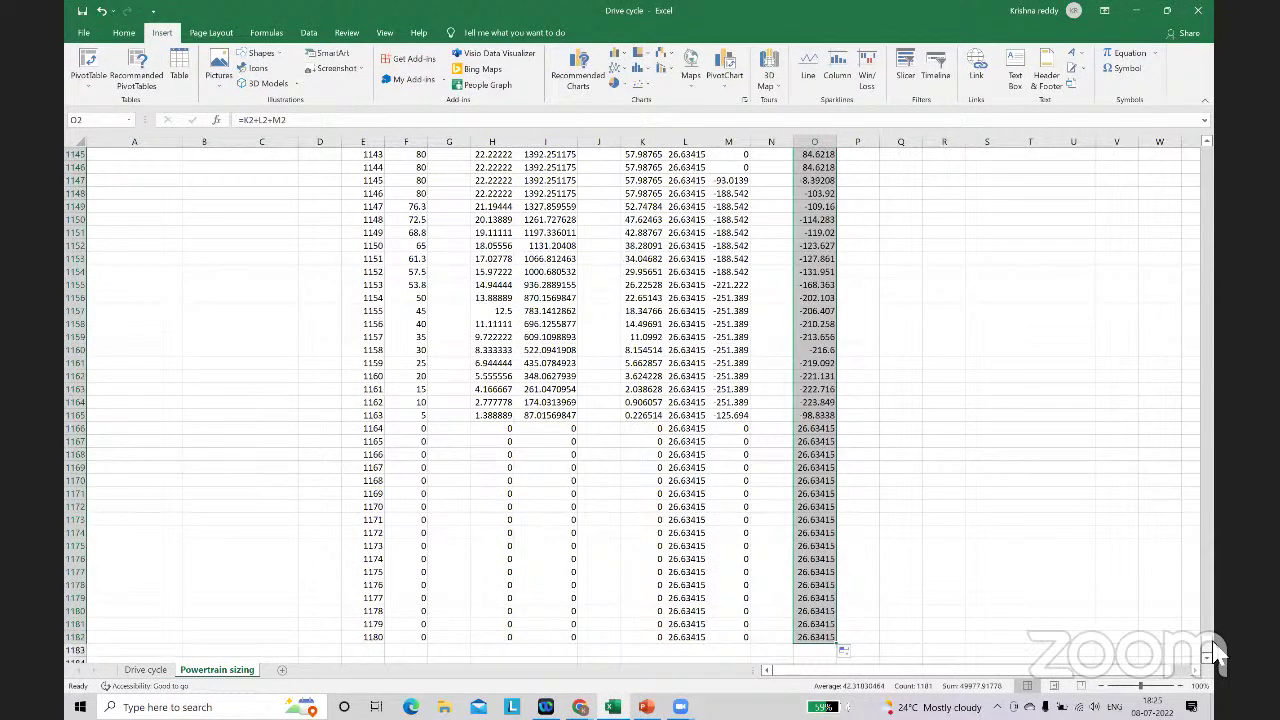
{"action": "left_click_drag", "start_coordinate": [1207, 255], "coordinate": [1193, 122]}
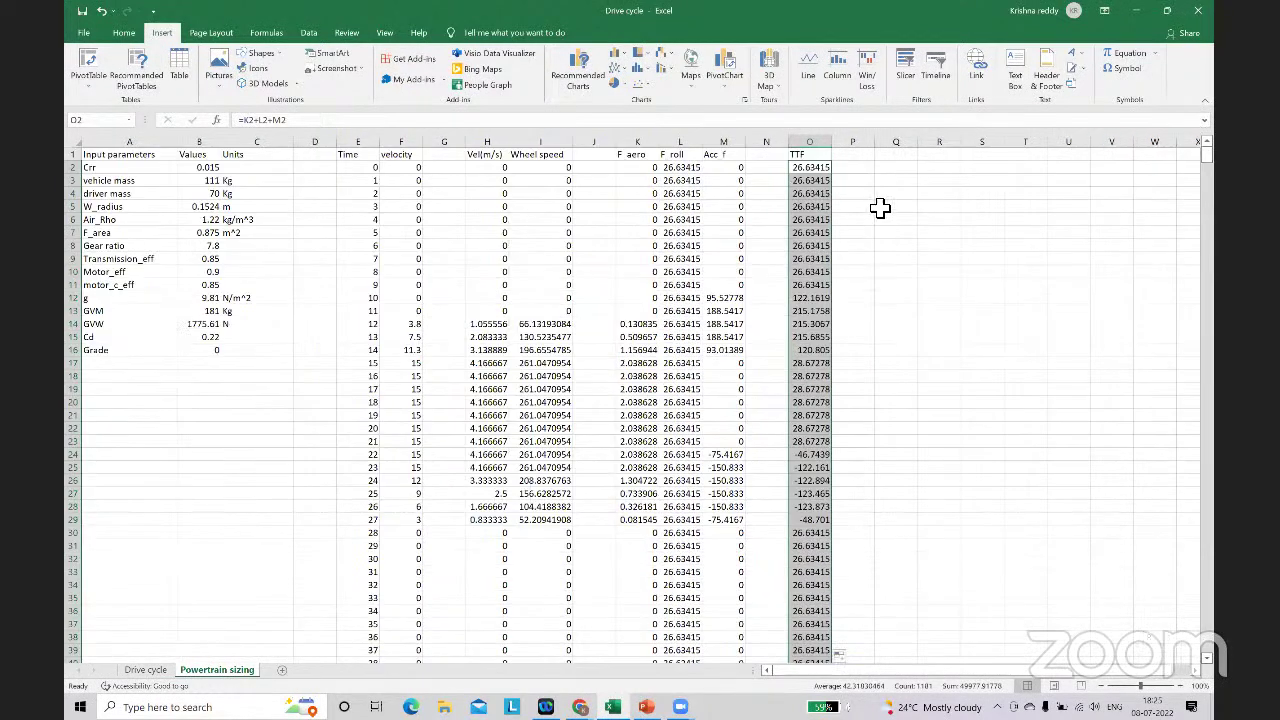
Step: Title column P W_torque in P1
{"action": "left_click", "coordinate": [883, 207]}
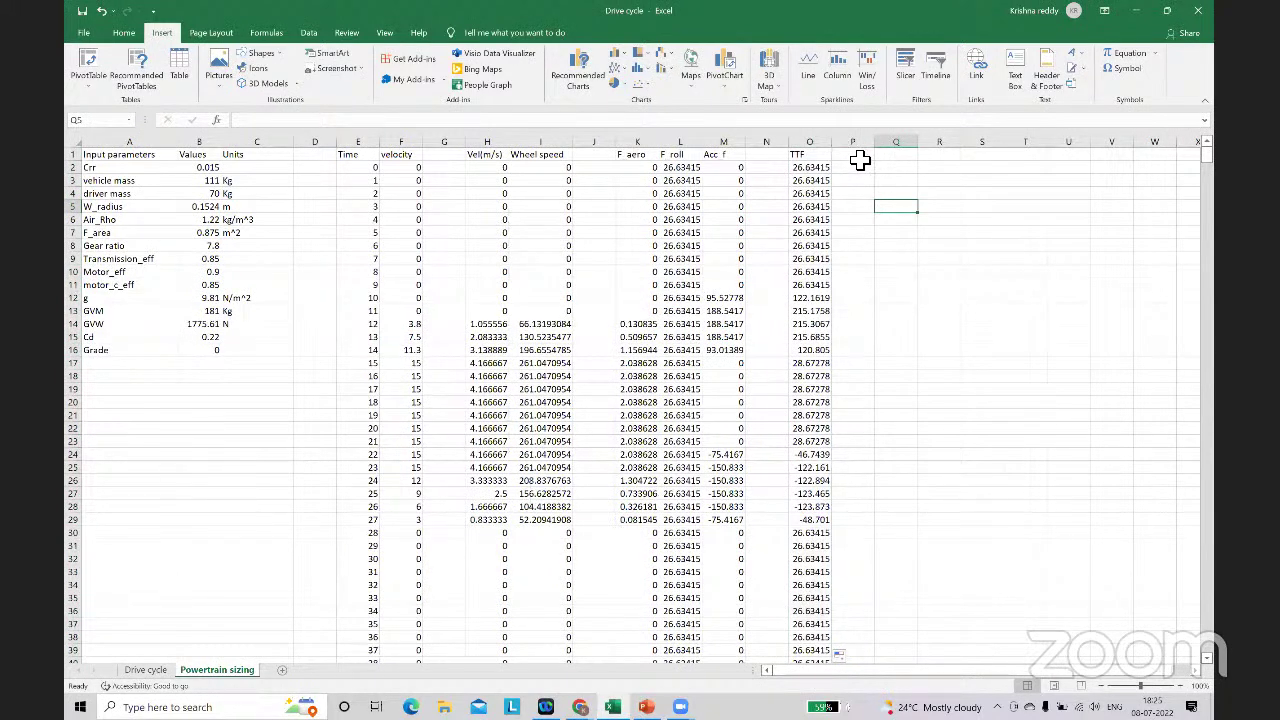
{"action": "double_click", "coordinate": [866, 158]}
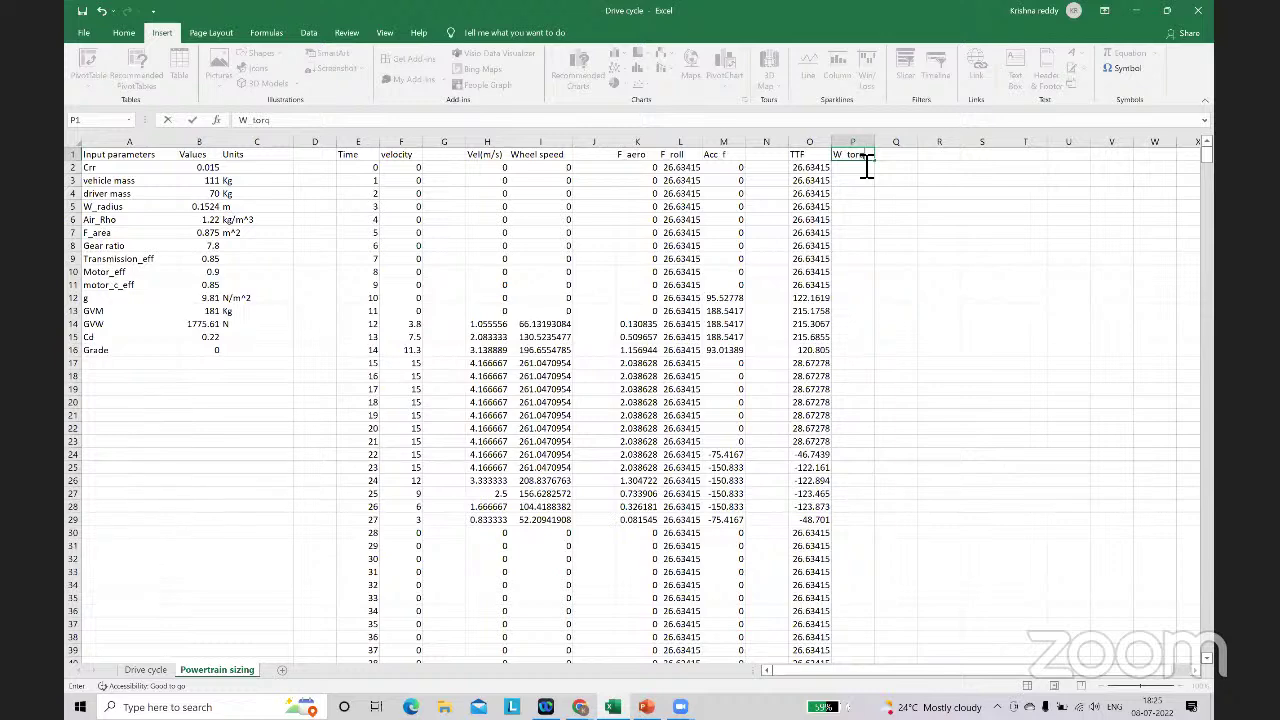
{"action": "left_click", "coordinate": [846, 170]}
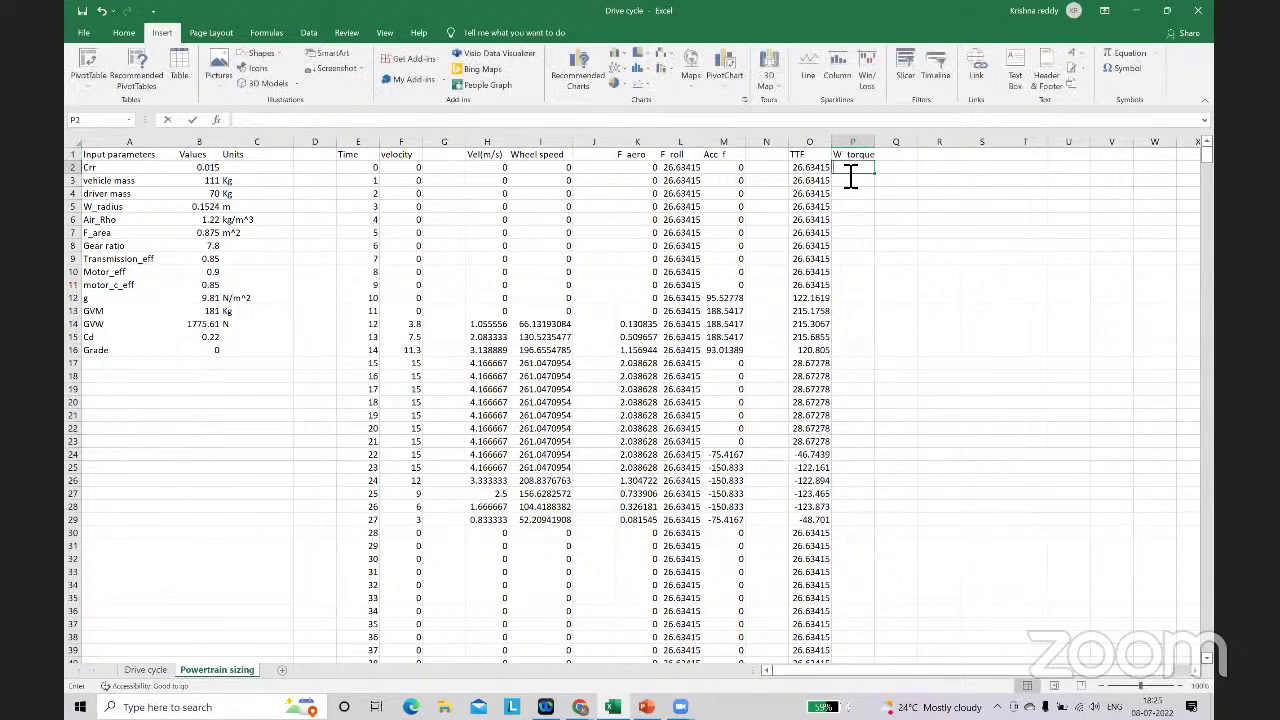
Step: Enter the wheel torque formula =$B$5*O2 in P2 and fill it down column P
{"action": "type", "text": "="}
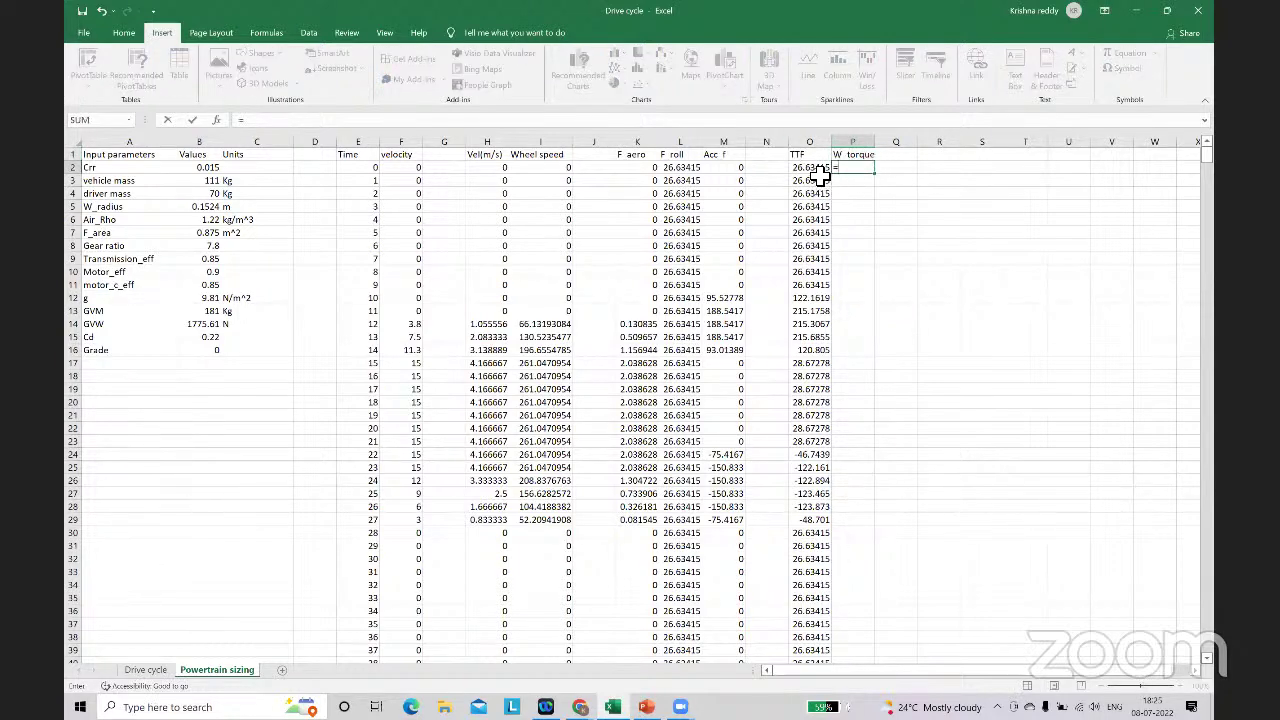
{"action": "left_click", "coordinate": [815, 171]}
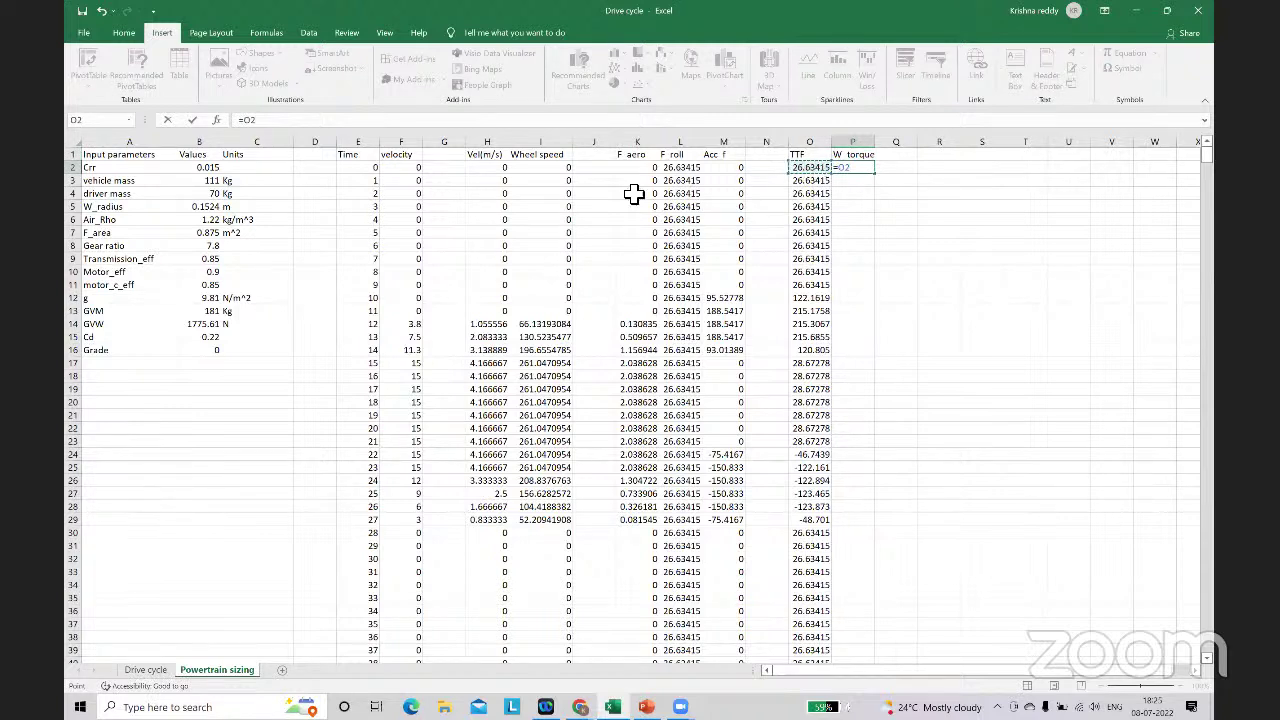
{"action": "left_click", "coordinate": [202, 207]}
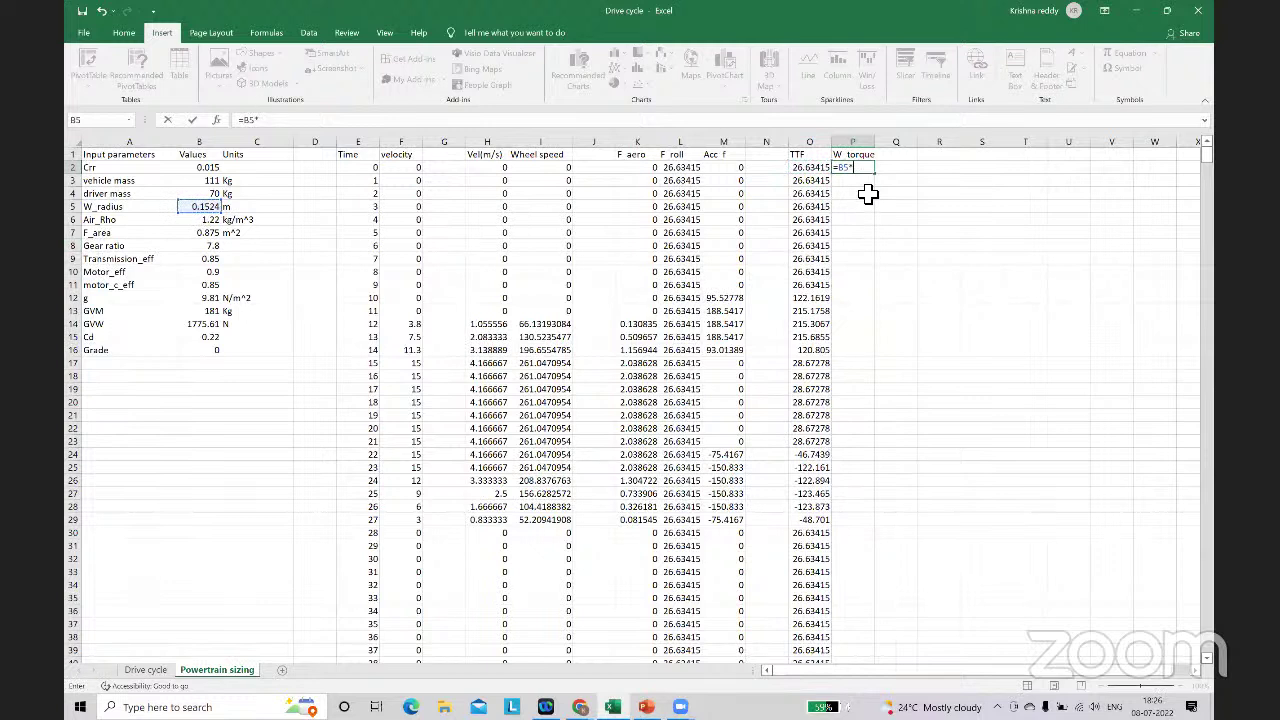
{"action": "left_click", "coordinate": [814, 171]}
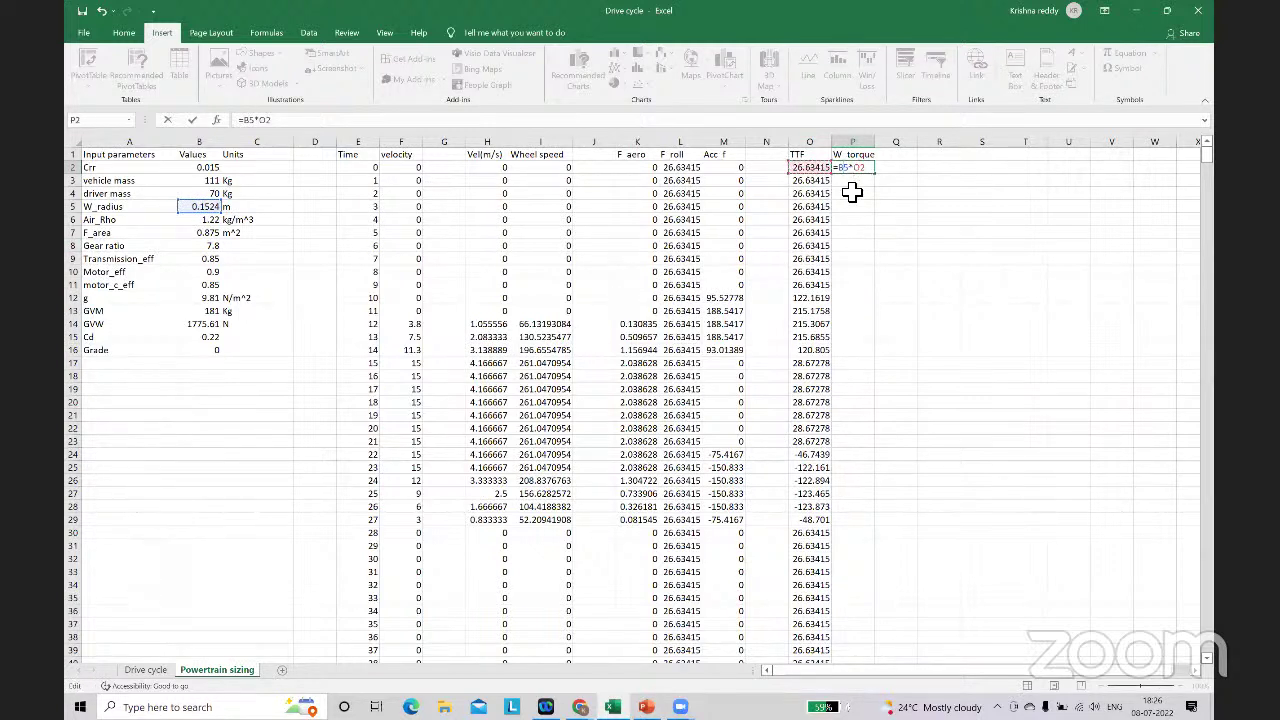
{"action": "type", "text": "$B$"}
{"action": "key", "text": "ctrl+Return"}
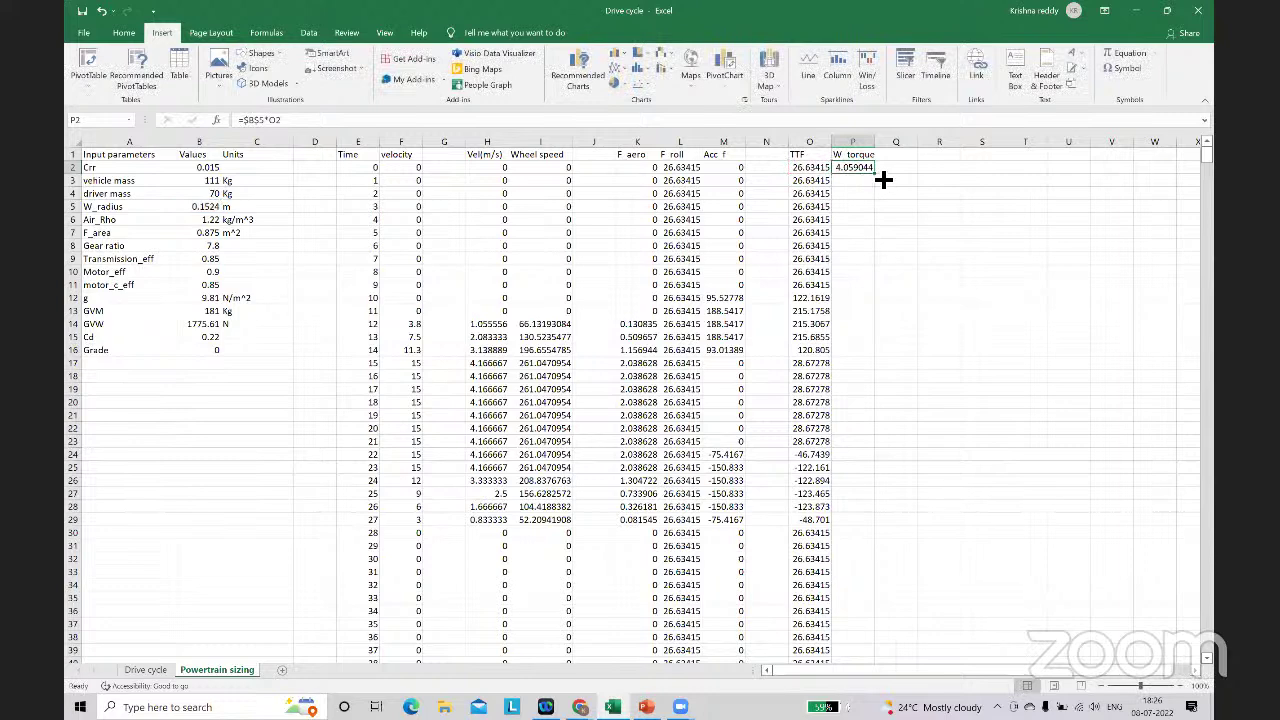
{"action": "double_click", "coordinate": [884, 178]}
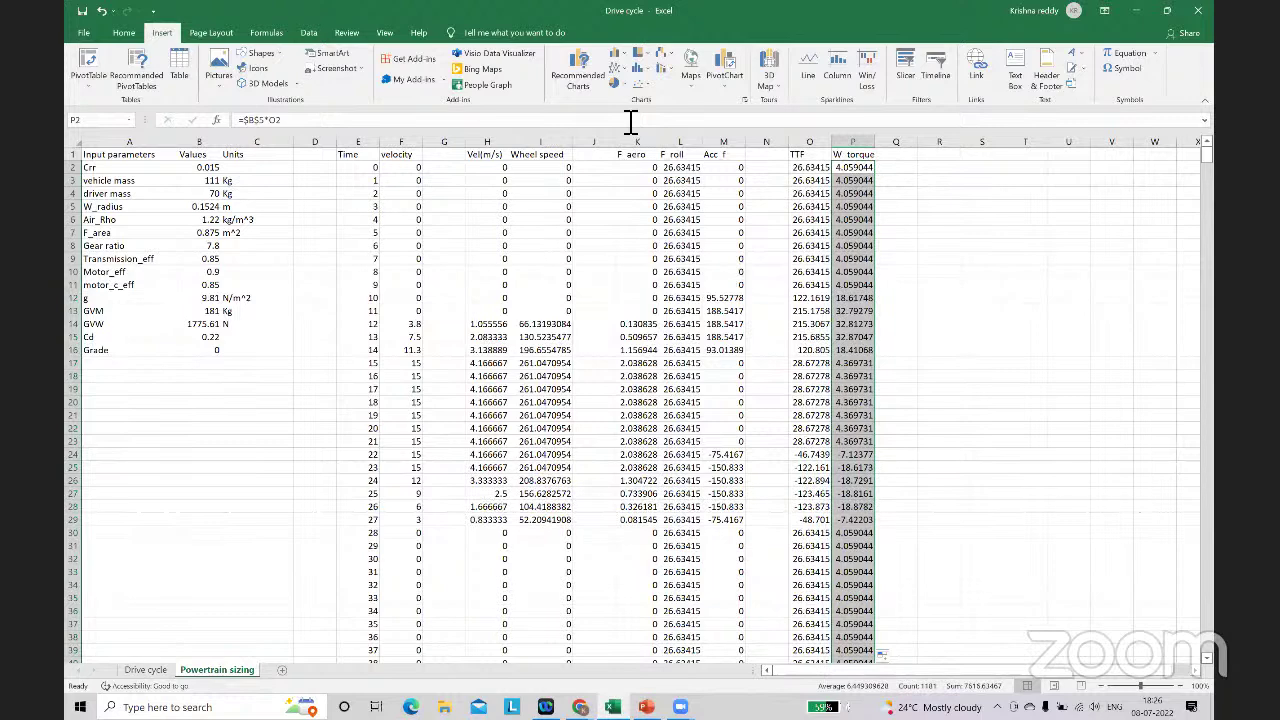
{"action": "left_click_drag", "start_coordinate": [565, 152], "coordinate": [562, 150]}
{"action": "left_click_drag", "start_coordinate": [851, 145], "coordinate": [903, 166]}
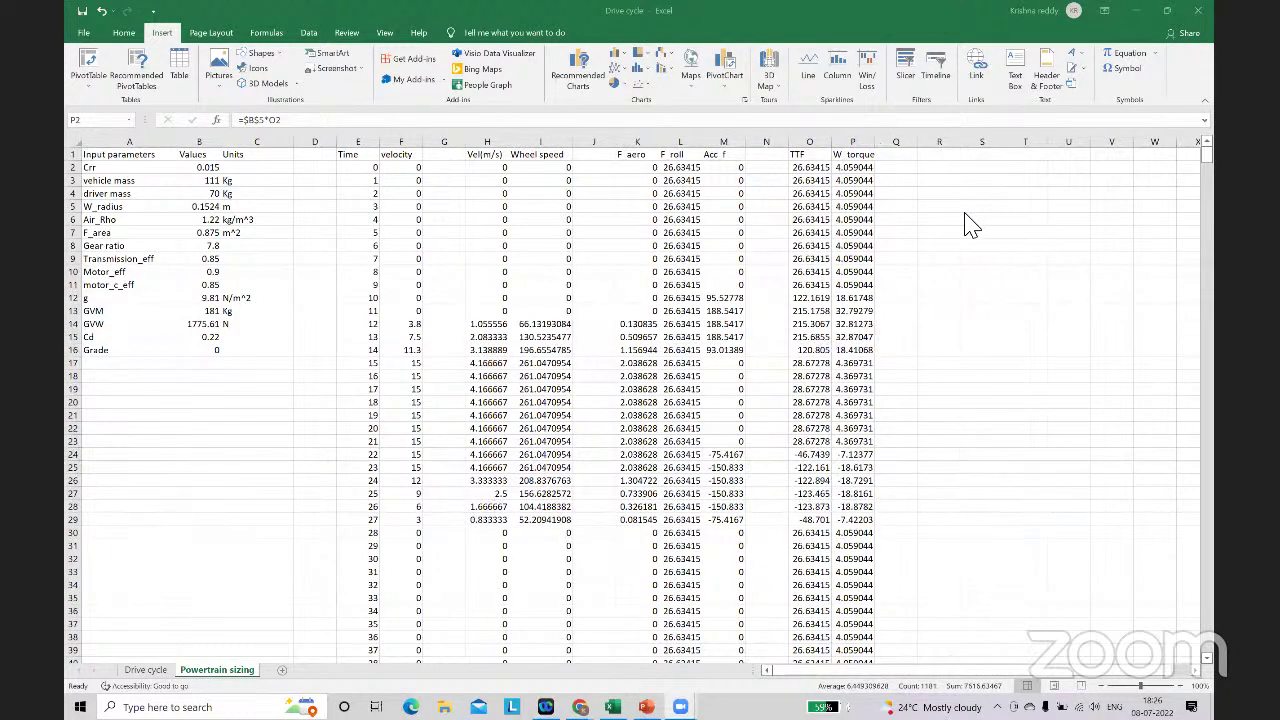
{"action": "key", "text": "ctrl+shift+Down"}
Step: Title column Q M_torque in Q1 and begin a formula in Q2
{"action": "left_click", "coordinate": [907, 158]}
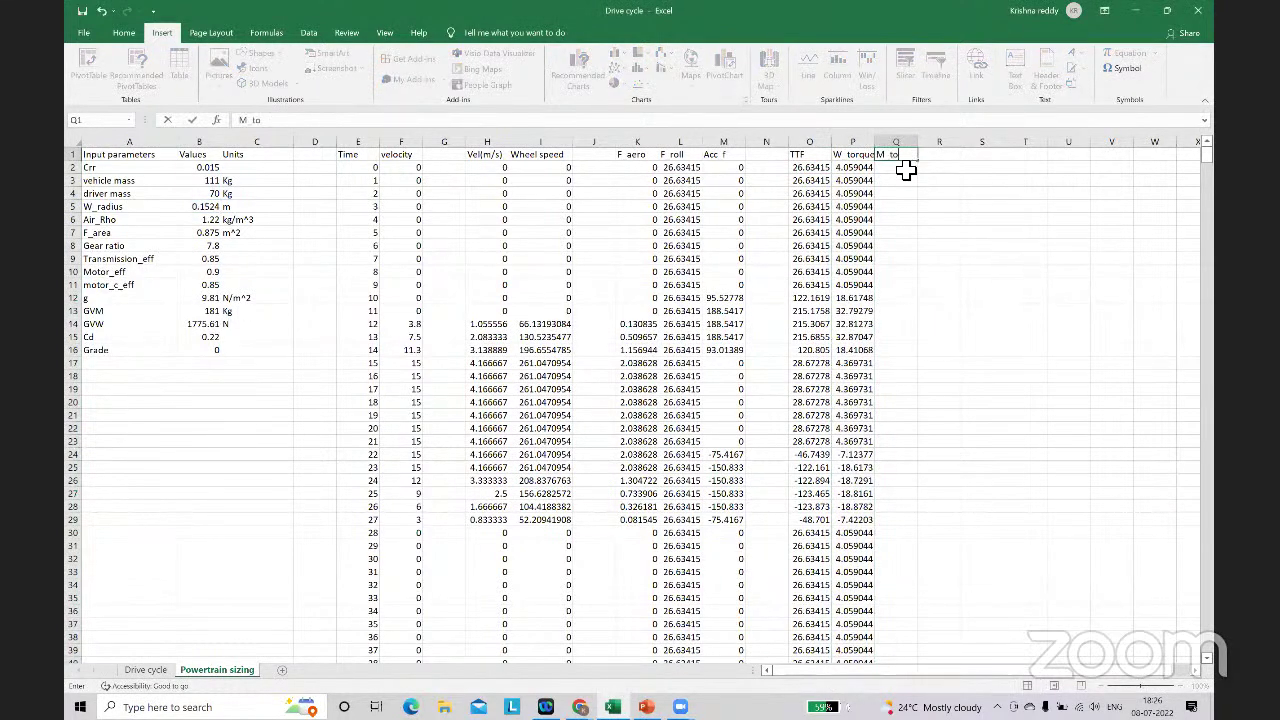
{"action": "type", "text": "M_torque"}
{"action": "key", "text": "Return"}
{"action": "type", "text": "="}
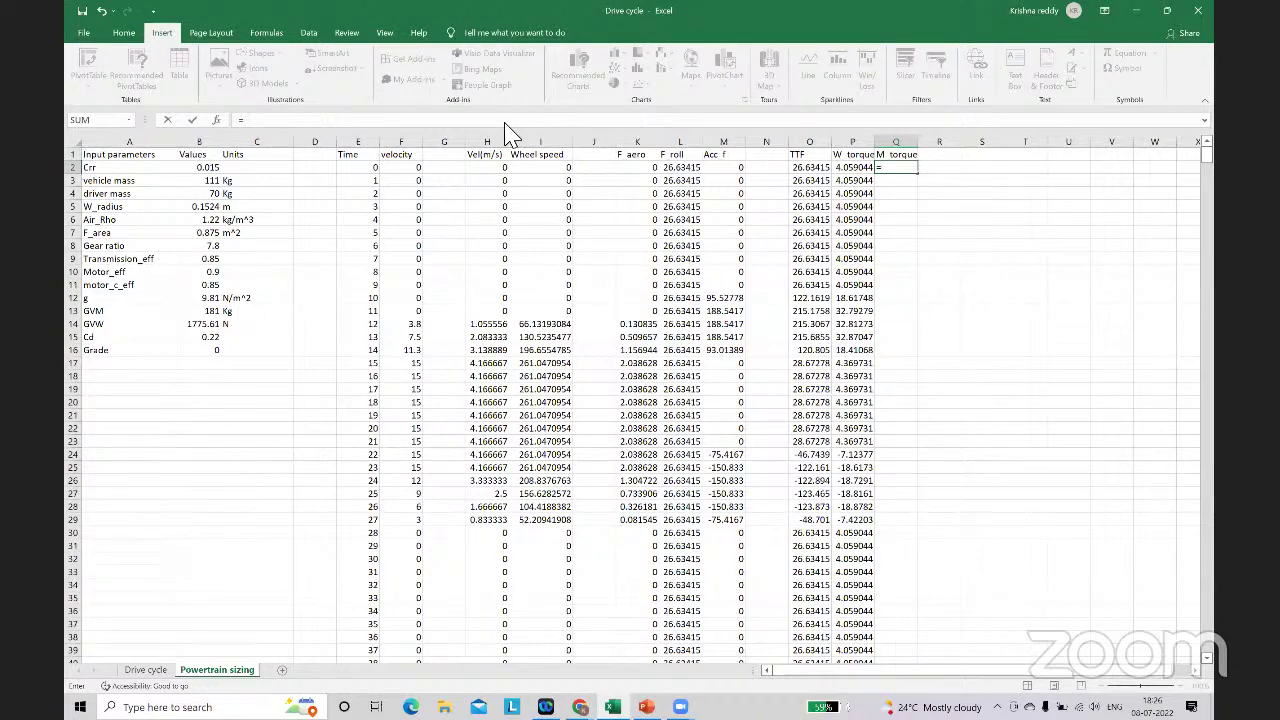
Step: Handwrite the motor torque relation, WT divided by GR × Teff, as an annotation over the sheet
{"action": "mouse_move", "coordinate": [607, 255]}
{"action": "left_mouse_down"}
{"action": "mouse_move", "coordinate": [629, 280]}
{"action": "mouse_move", "coordinate": [695, 247]}
{"action": "mouse_move", "coordinate": [703, 277]}
{"action": "left_mouse_up"}
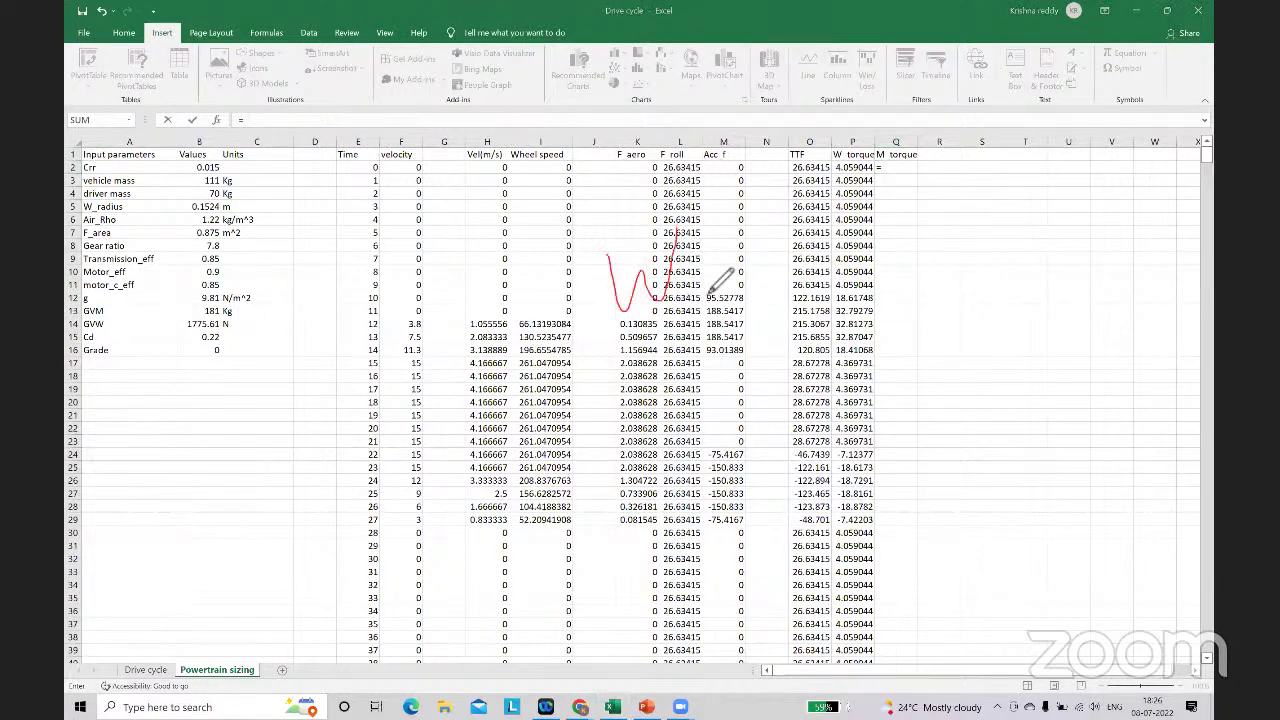
{"action": "left_click_drag", "start_coordinate": [576, 331], "coordinate": [790, 331]}
{"action": "left_click_drag", "start_coordinate": [612, 348], "coordinate": [610, 406]}
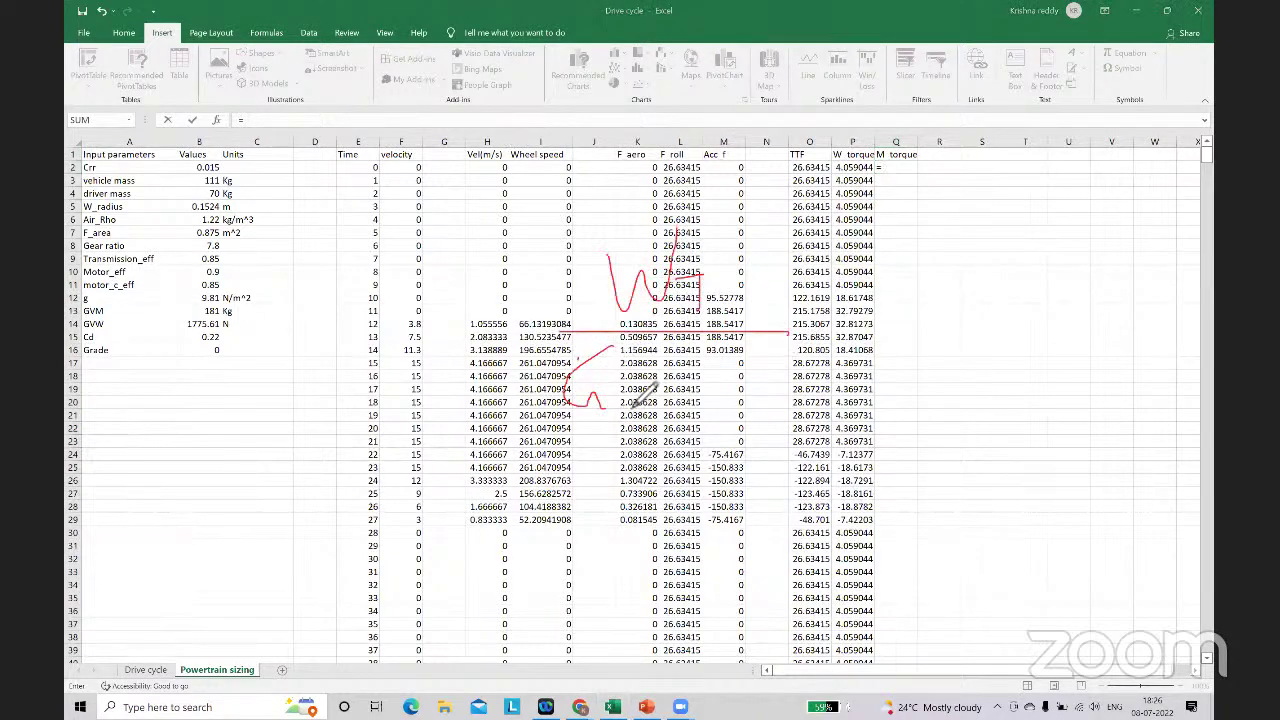
{"action": "left_click_drag", "start_coordinate": [655, 347], "coordinate": [640, 404]}
{"action": "left_click_drag", "start_coordinate": [701, 369], "coordinate": [719, 389]}
{"action": "left_click_drag", "start_coordinate": [717, 368], "coordinate": [700, 390]}
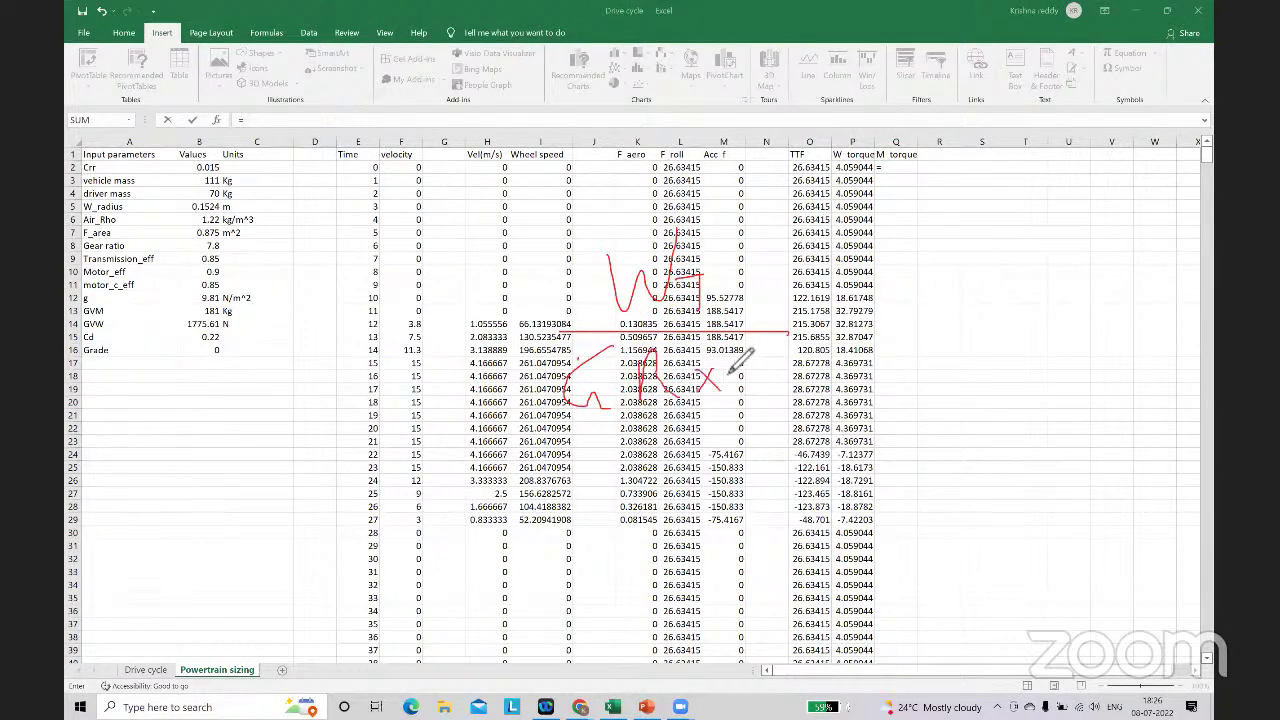
{"action": "left_click_drag", "start_coordinate": [748, 349], "coordinate": [778, 348]}
{"action": "mouse_move", "coordinate": [762, 349]}
{"action": "left_mouse_down"}
{"action": "mouse_move", "coordinate": [762, 395]}
{"action": "mouse_move", "coordinate": [826, 378]}
{"action": "left_mouse_up"}
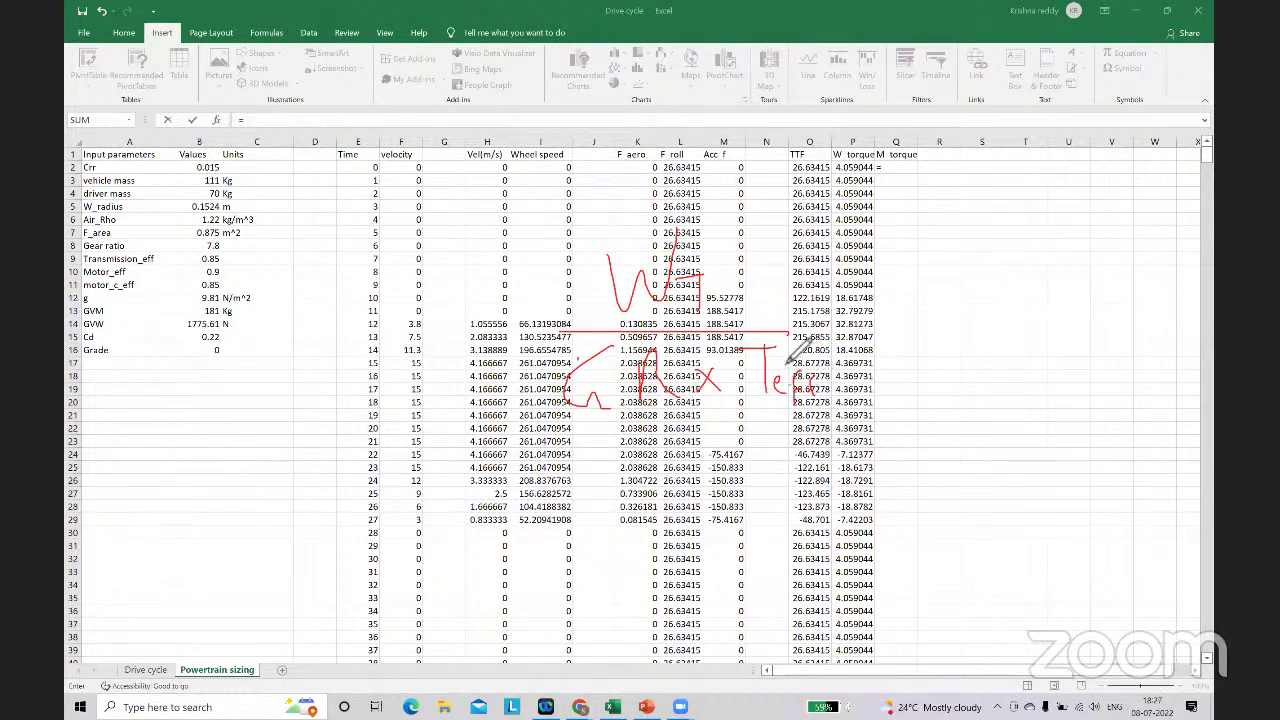
{"action": "left_click_drag", "start_coordinate": [750, 343], "coordinate": [746, 419]}
{"action": "left_click_drag", "start_coordinate": [832, 350], "coordinate": [745, 415]}
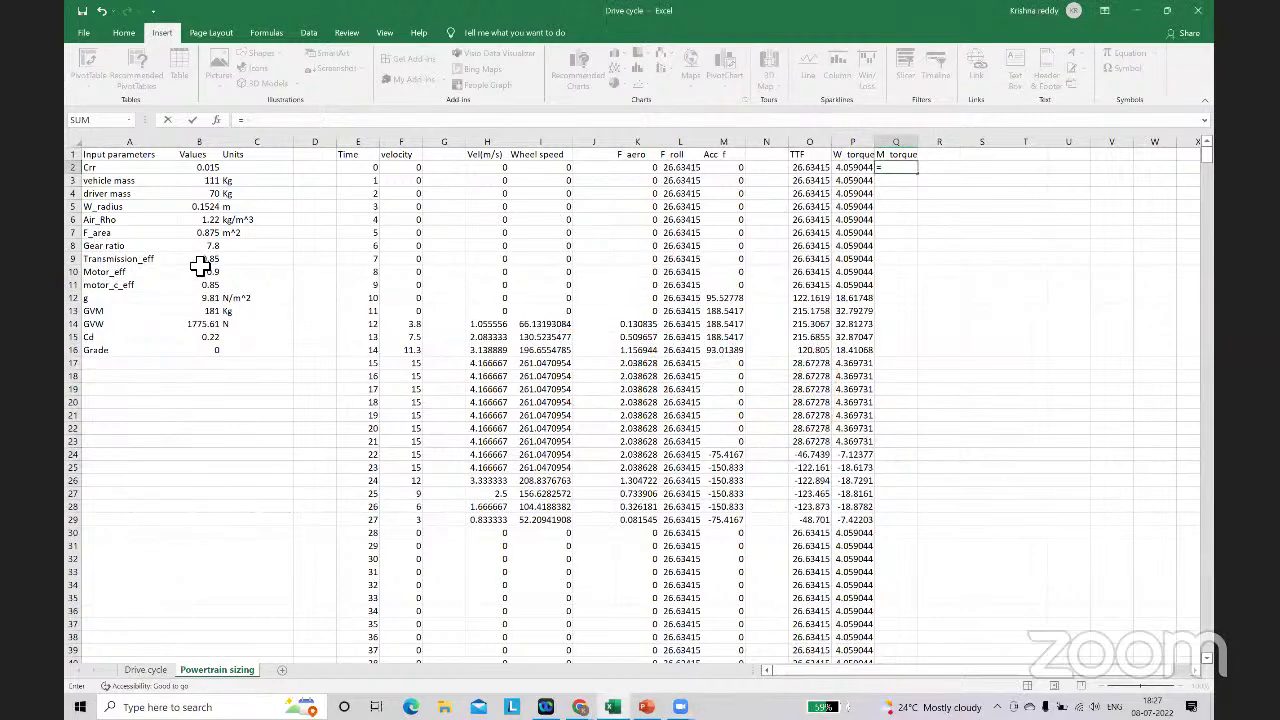
Step: Complete the Q2 motor torque formula as =P2/($B$8*$B$9) and fill it down column Q
{"action": "left_click", "coordinate": [852, 168]}
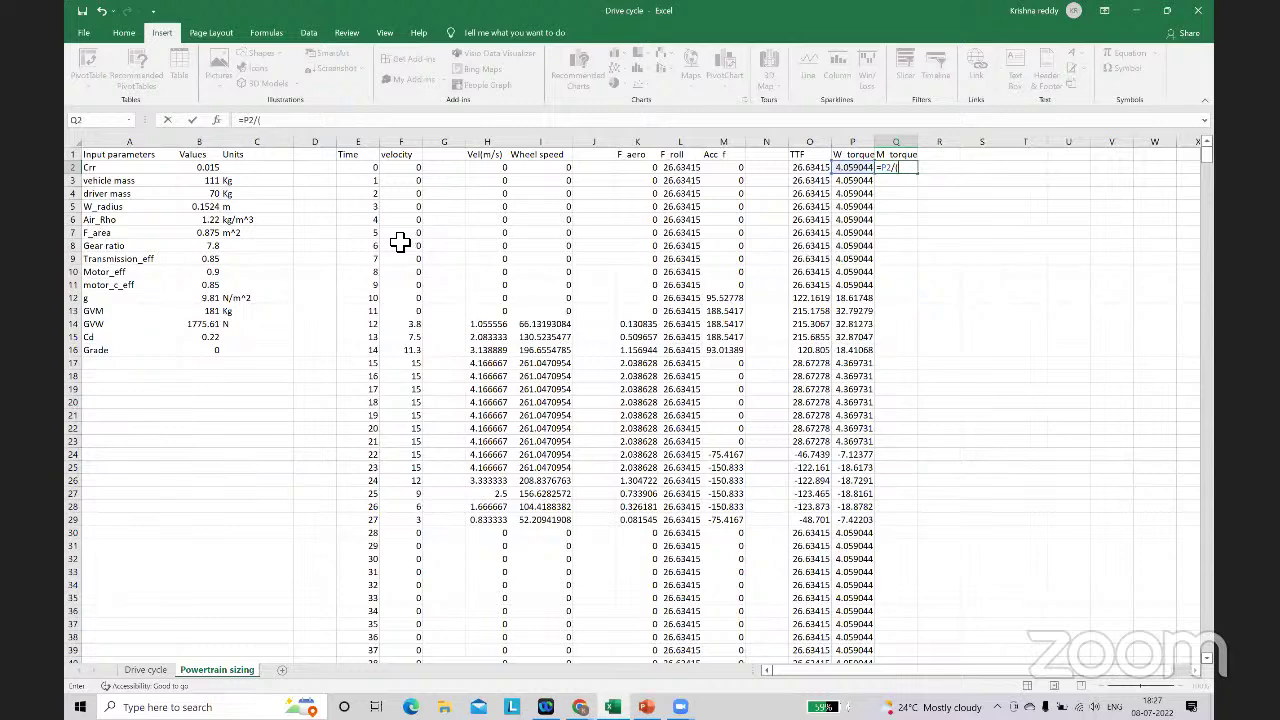
{"action": "left_click", "coordinate": [214, 246]}
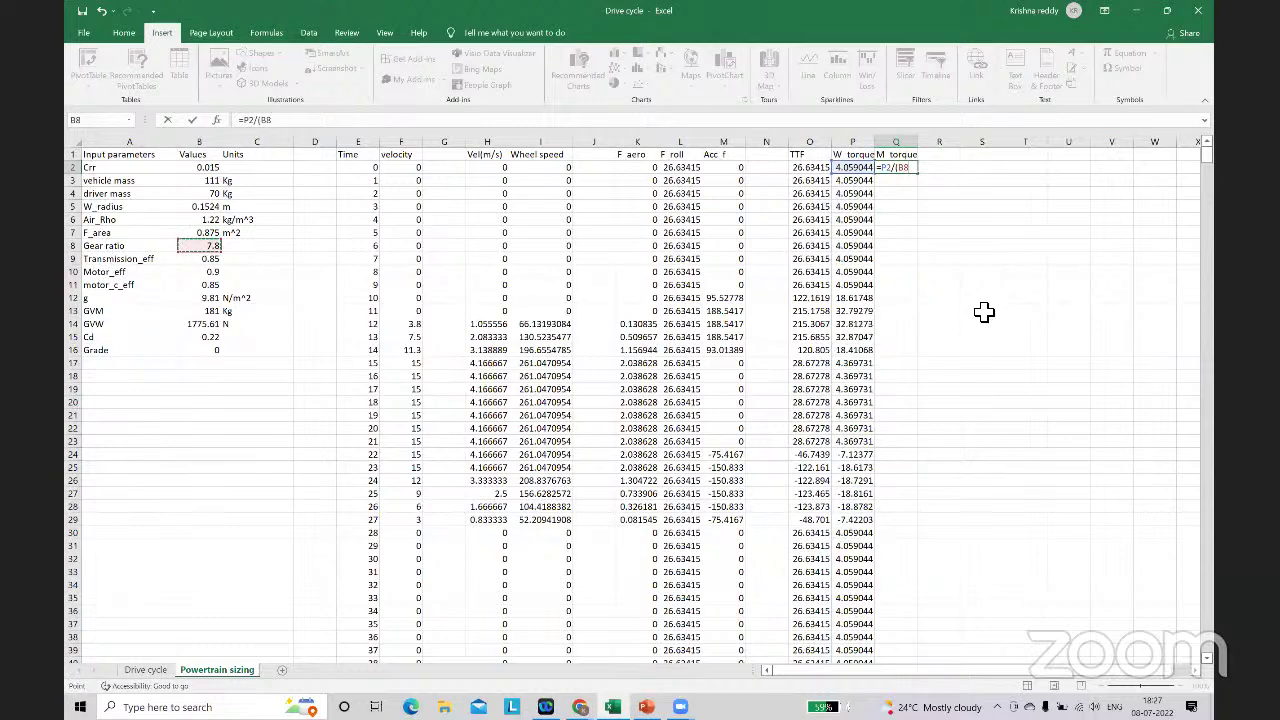
{"action": "type", "text": "*"}
{"action": "left_click", "coordinate": [205, 259]}
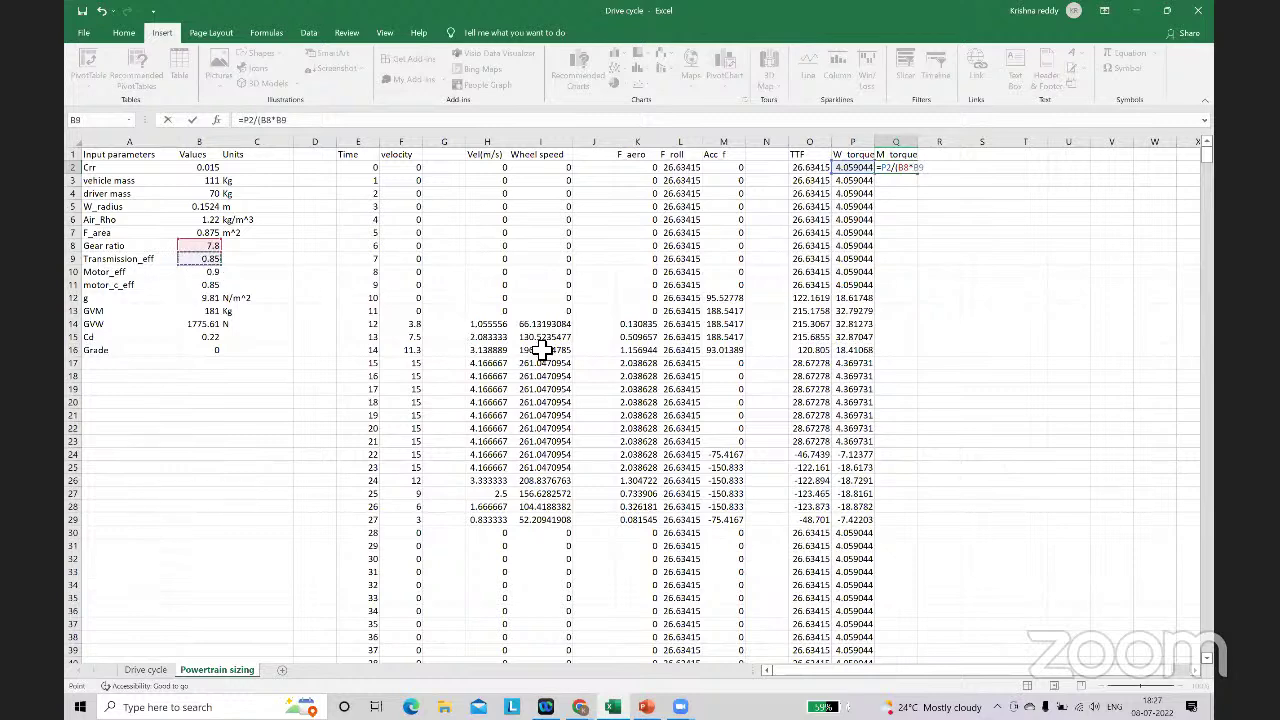
{"action": "left_click", "coordinate": [907, 169]}
{"action": "type", "text": "$B"}
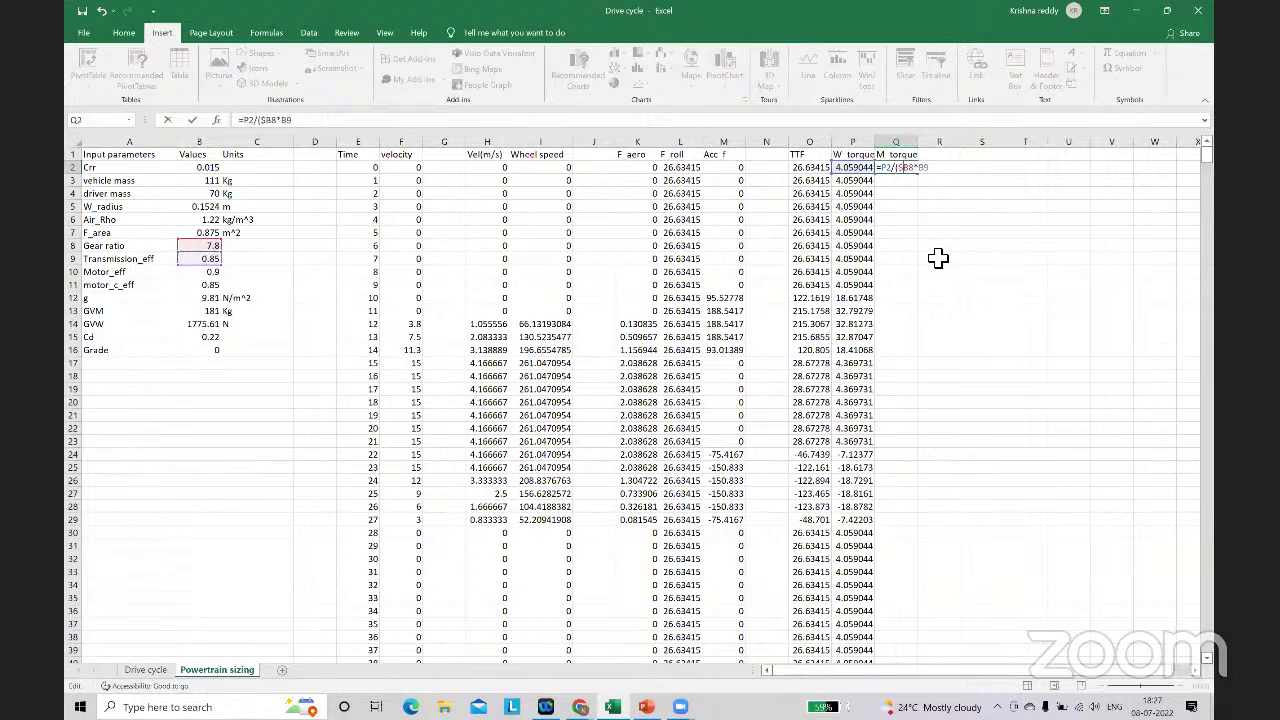
{"action": "type", "text": "$"}
{"action": "key", "text": "Return"}
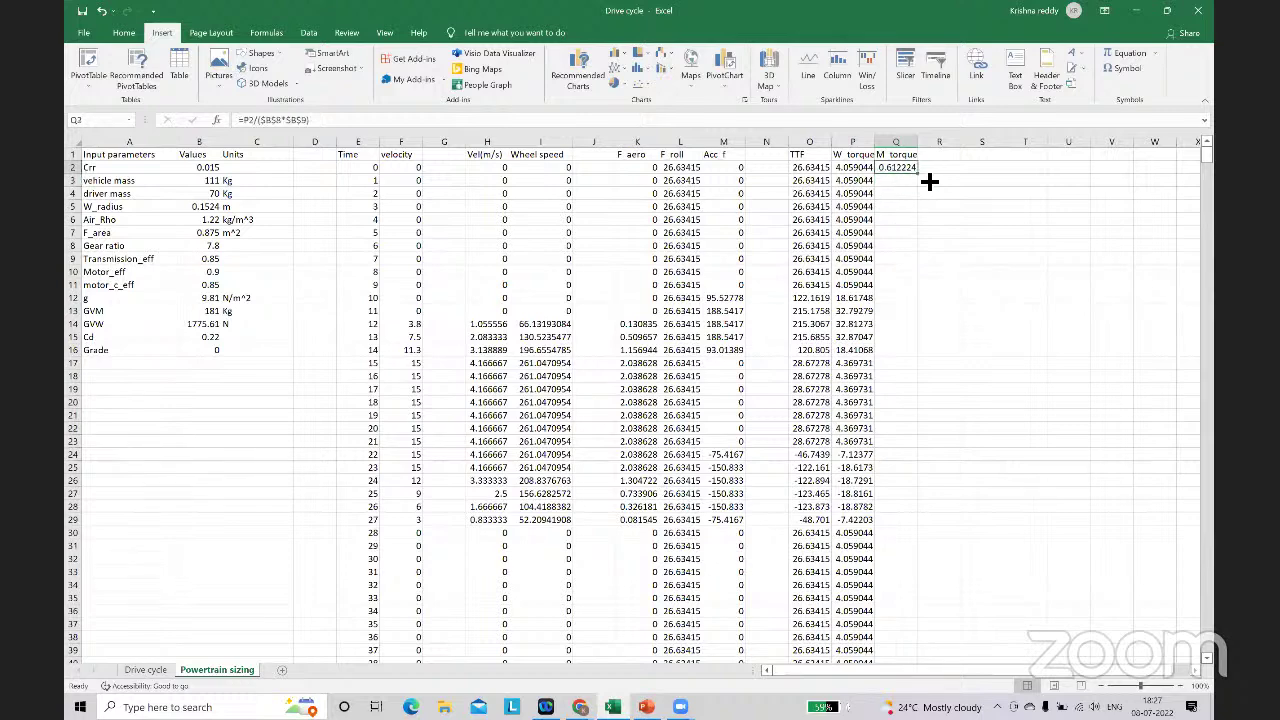
{"action": "double_click", "coordinate": [925, 179]}
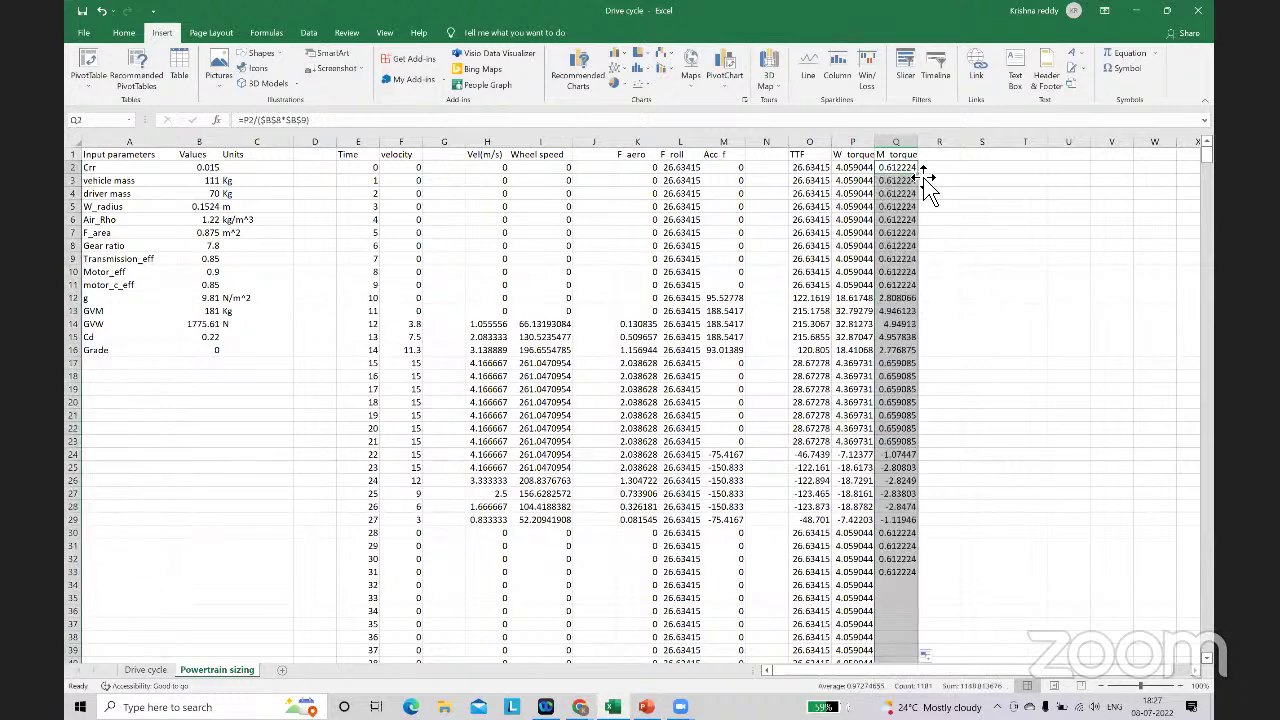
{"action": "left_click", "coordinate": [1077, 330]}
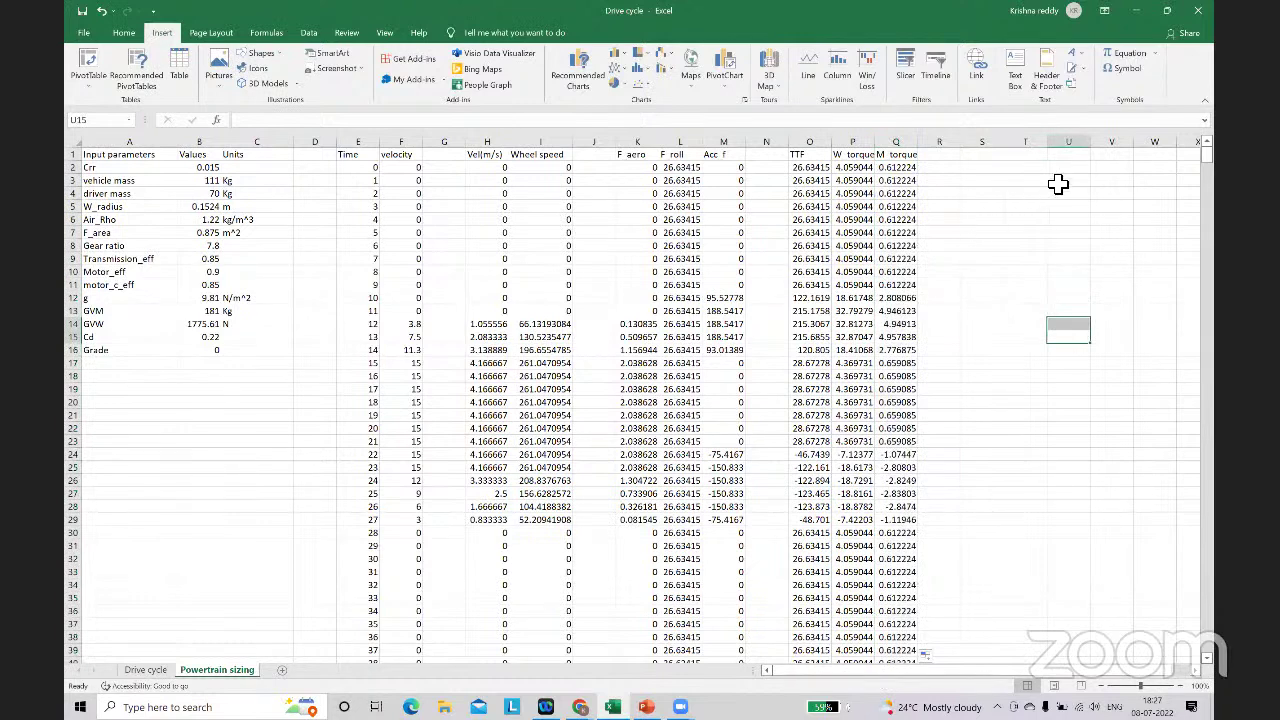
Step: Title column R Motor_speed in R1
{"action": "double_click", "coordinate": [944, 157]}
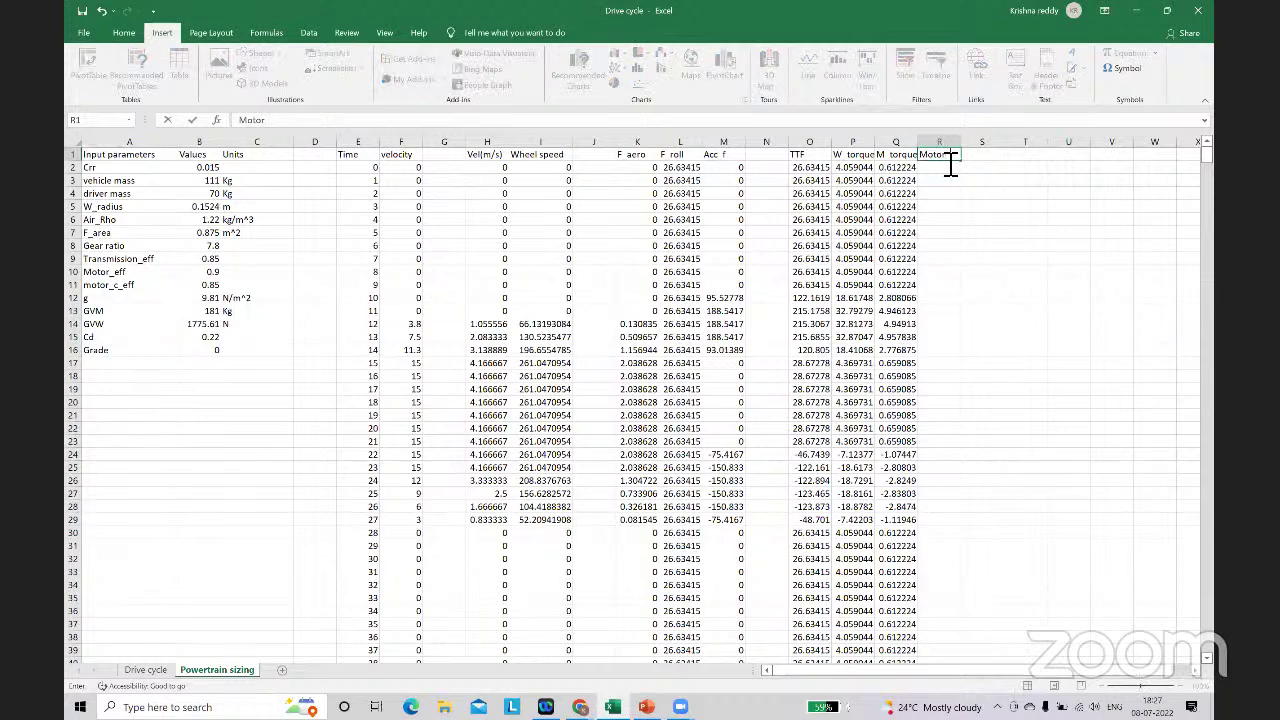
{"action": "left_click", "coordinate": [980, 233]}
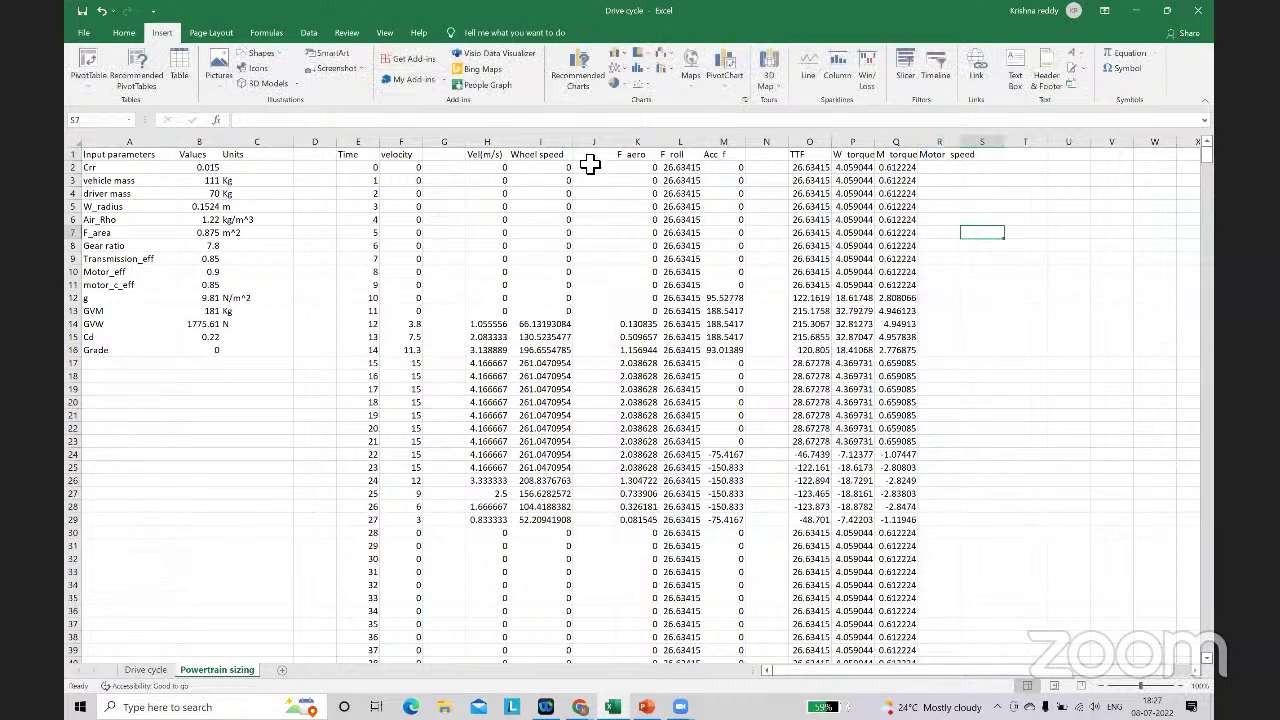
Step: Enter the formula =$B$8*I2 in R2 to multiply the gear ratio by the wheel speed
{"action": "double_click", "coordinate": [952, 170]}
{"action": "type", "text": "="}
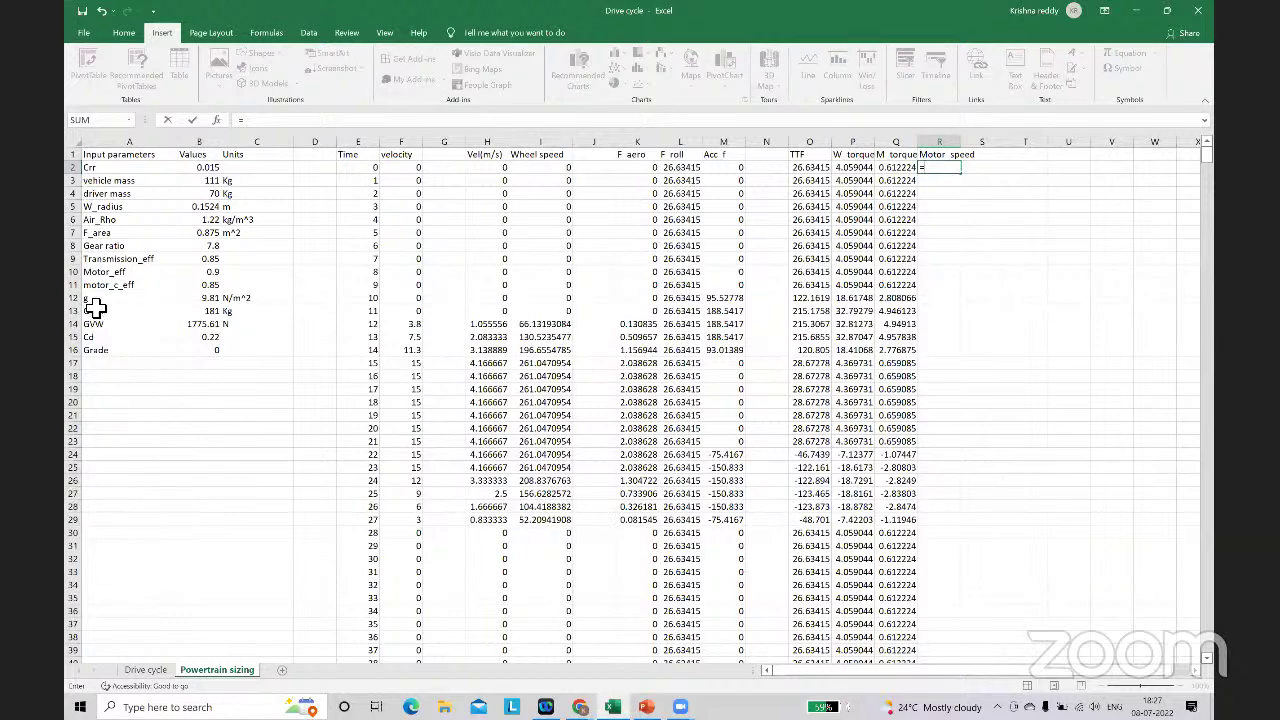
{"action": "left_click", "coordinate": [205, 248]}
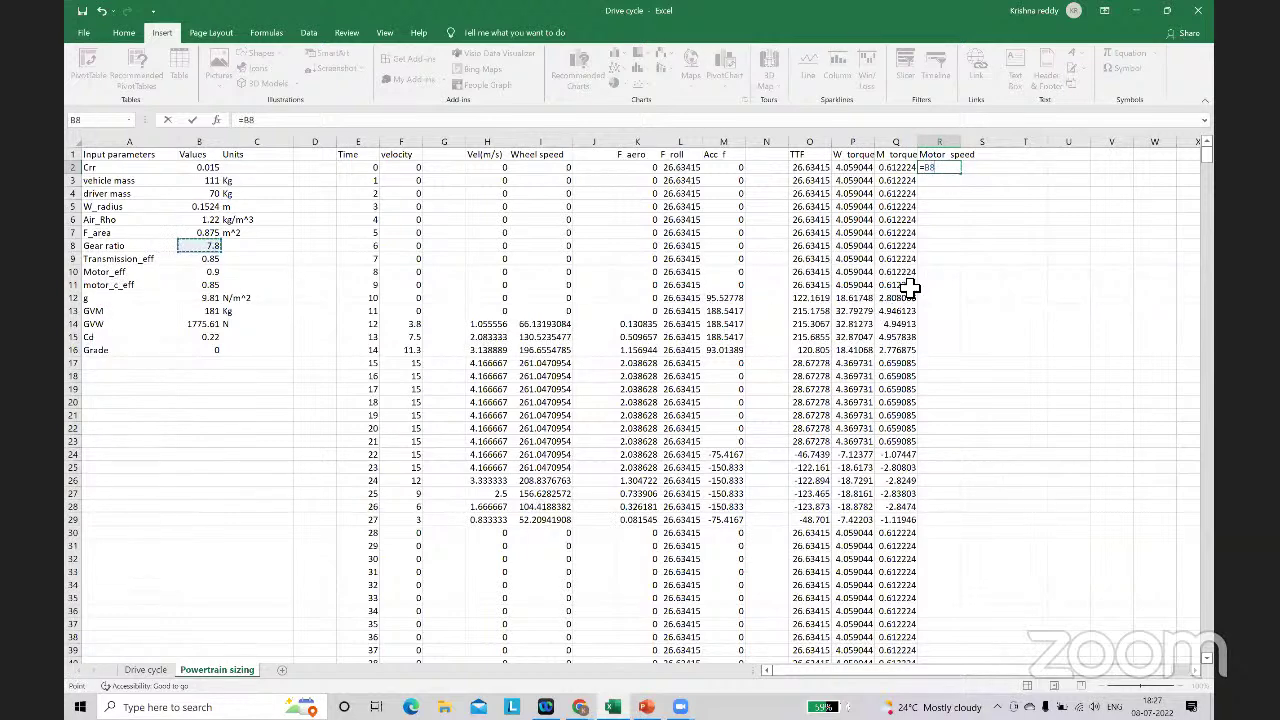
{"action": "left_click", "coordinate": [934, 171]}
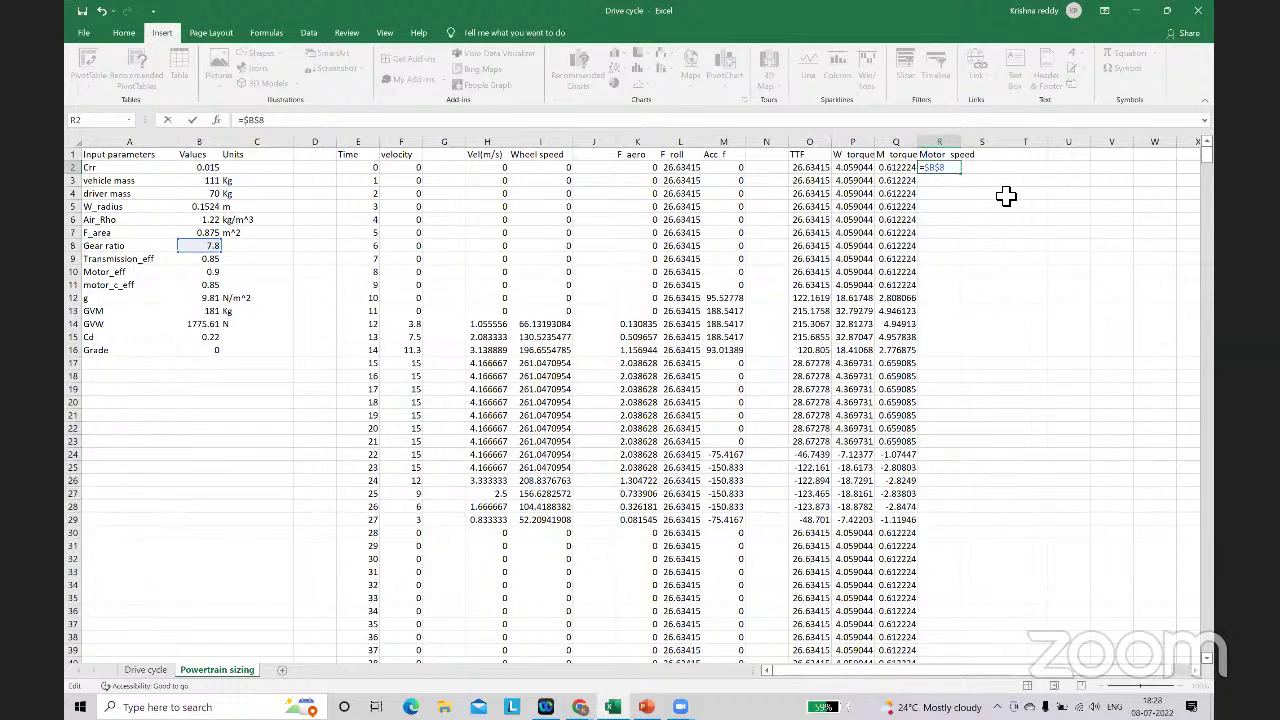
{"action": "type", "text": "*"}
{"action": "left_click", "coordinate": [560, 168]}
{"action": "key", "text": "Return"}
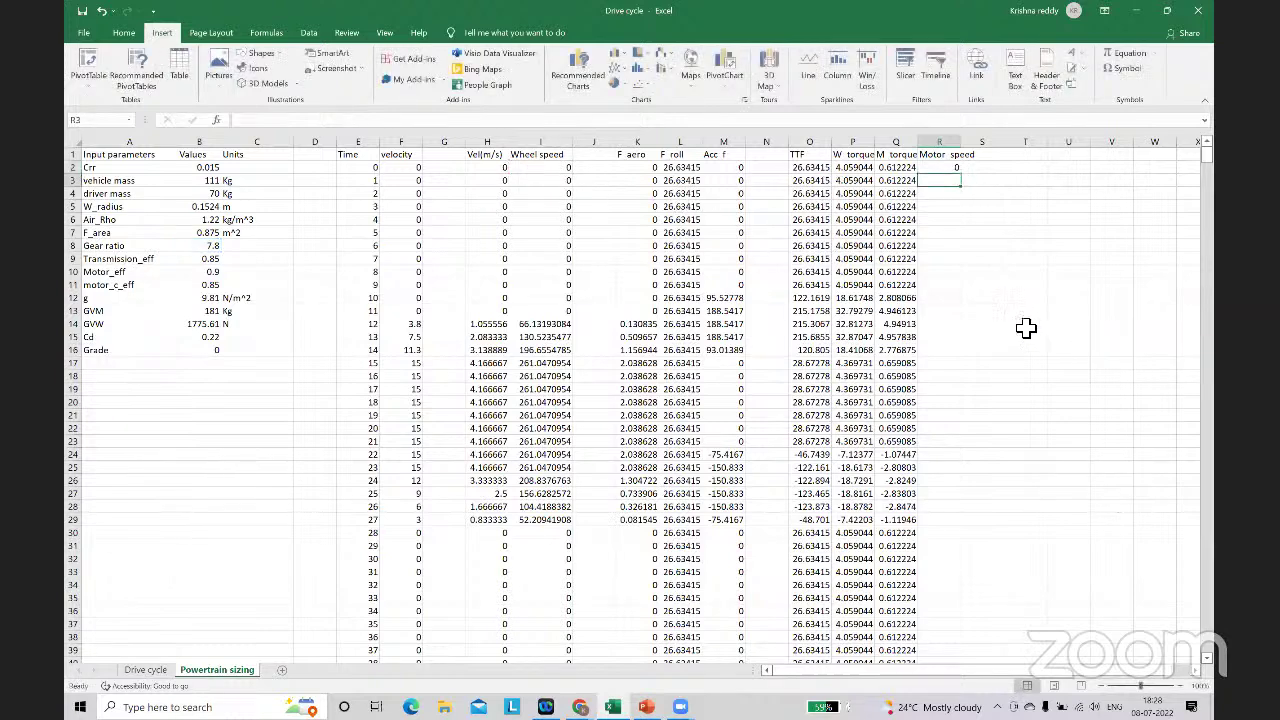
Step: Fill the R2 formula down column R and widen the column to fit its header
{"action": "left_click", "coordinate": [950, 169]}
{"action": "double_click", "coordinate": [962, 176]}
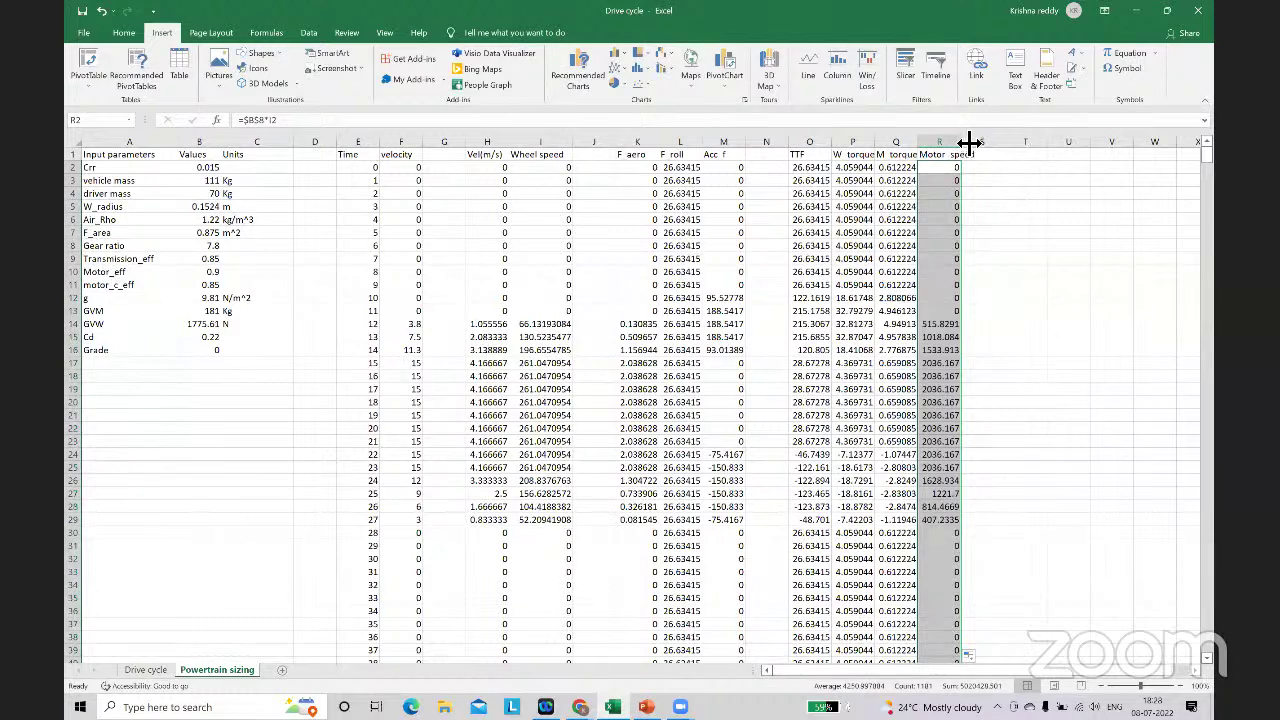
{"action": "left_click_drag", "start_coordinate": [964, 143], "coordinate": [986, 148]}
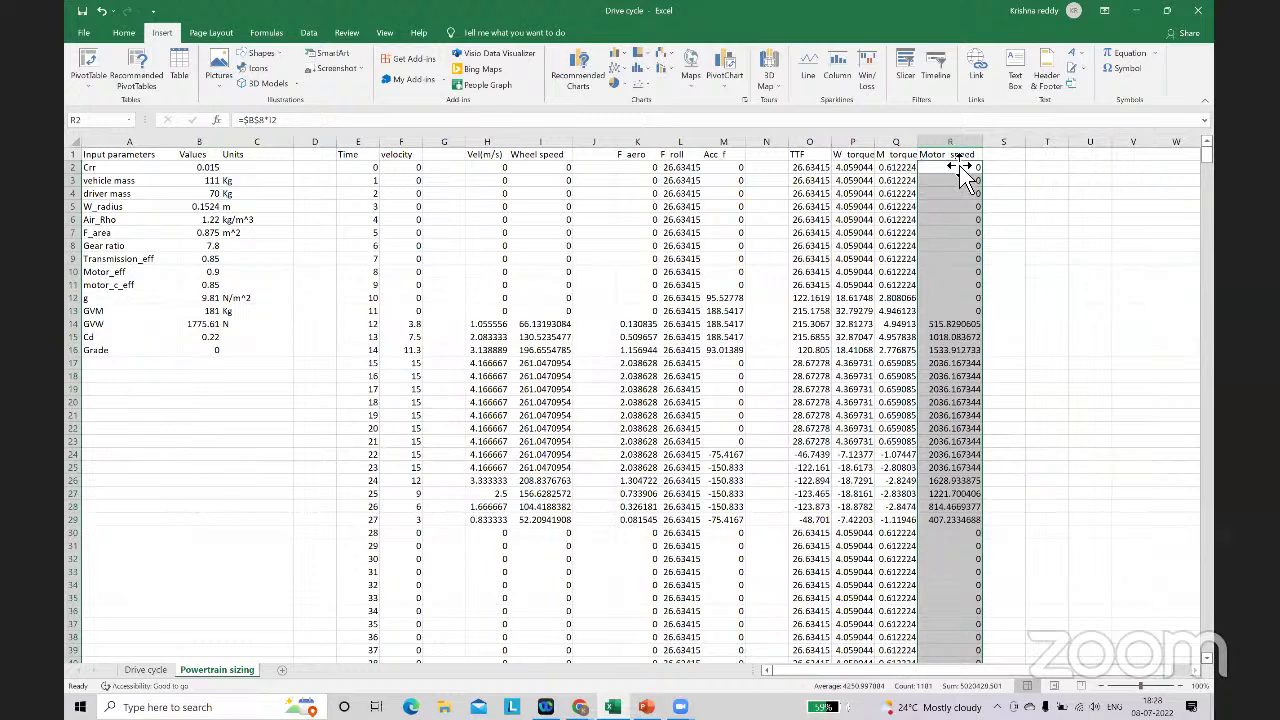
Step: Title column S M_out_power in S1
{"action": "left_click_drag", "start_coordinate": [1017, 160], "coordinate": [1015, 200]}
{"action": "left_click", "coordinate": [1017, 160]}
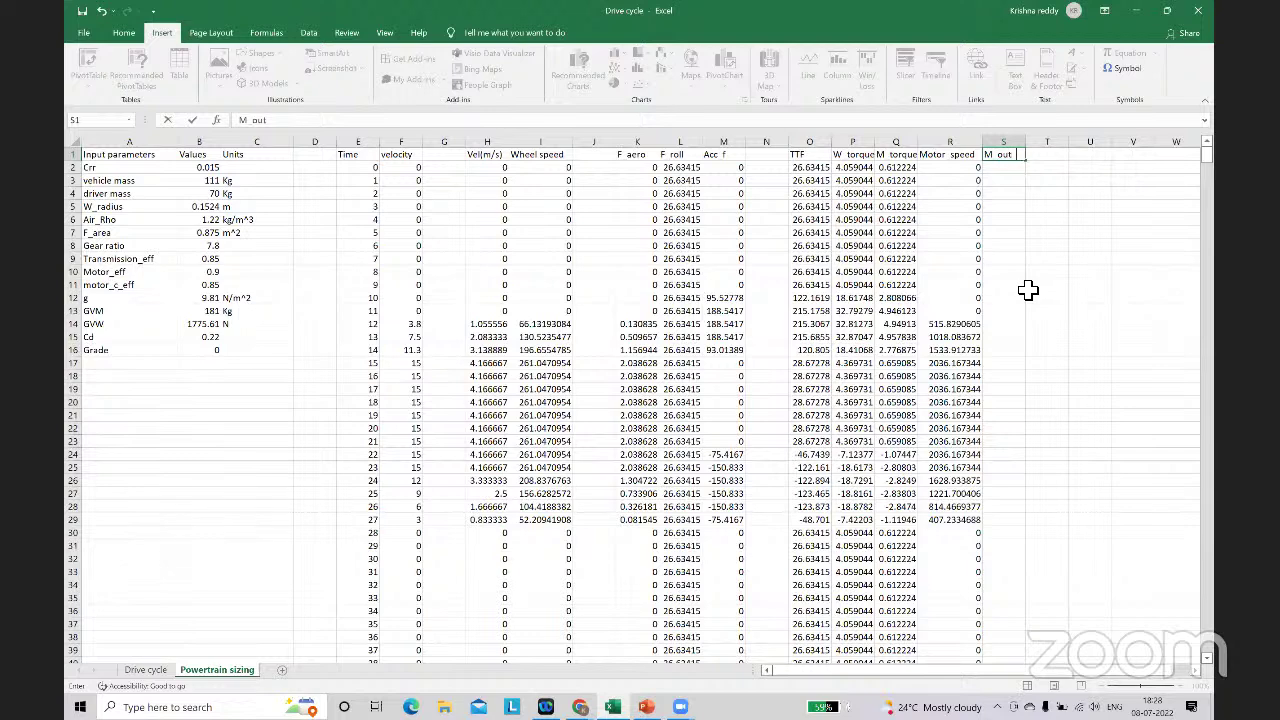
{"action": "left_click", "coordinate": [1098, 234]}
Step: Enter the formula =2*3.142*R2*Q2/60 in S2 to compute motor output power from motor speed and torque
{"action": "left_click", "coordinate": [1013, 170]}
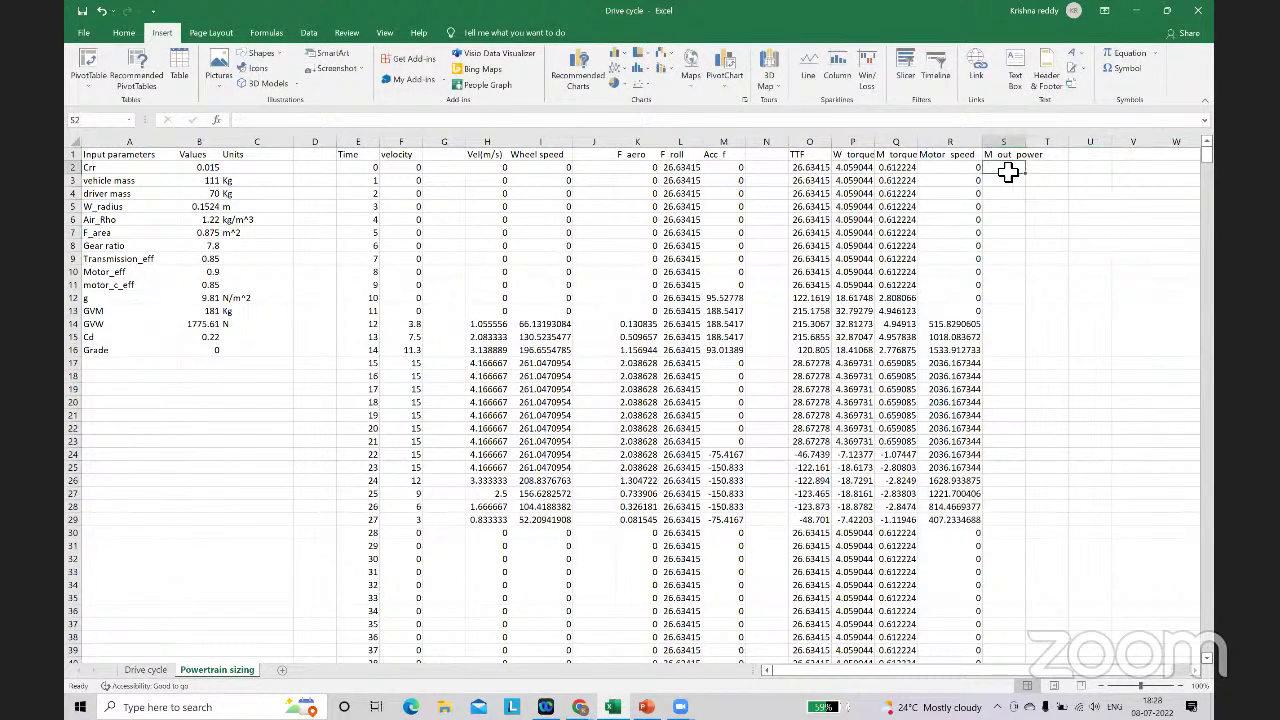
{"action": "double_click", "coordinate": [1013, 172]}
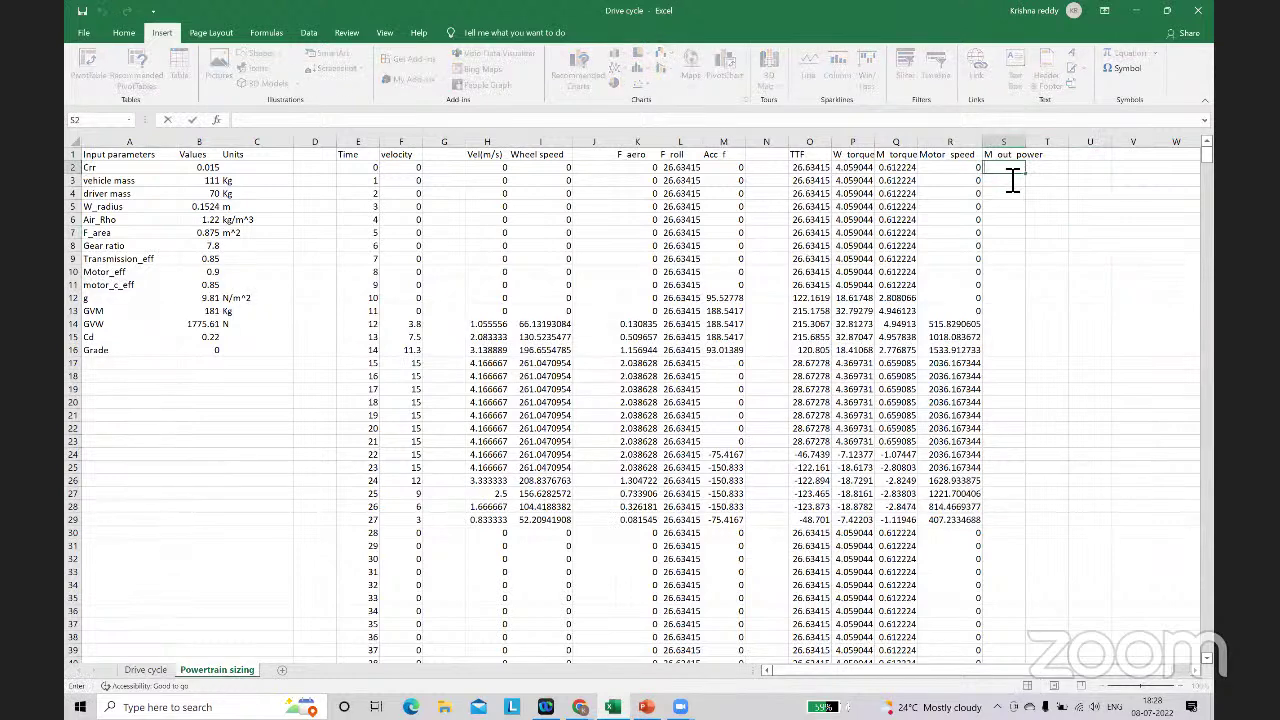
{"action": "type", "text": "=2*3.142*"}
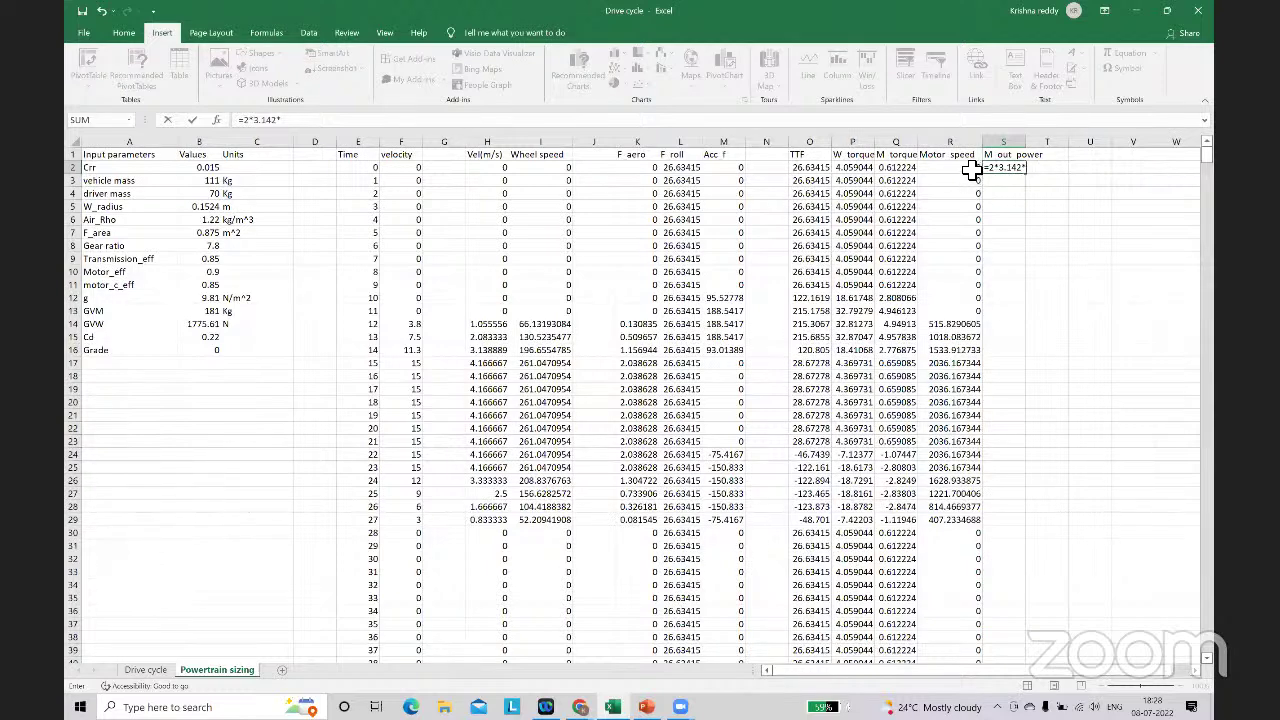
{"action": "left_click", "coordinate": [972, 172]}
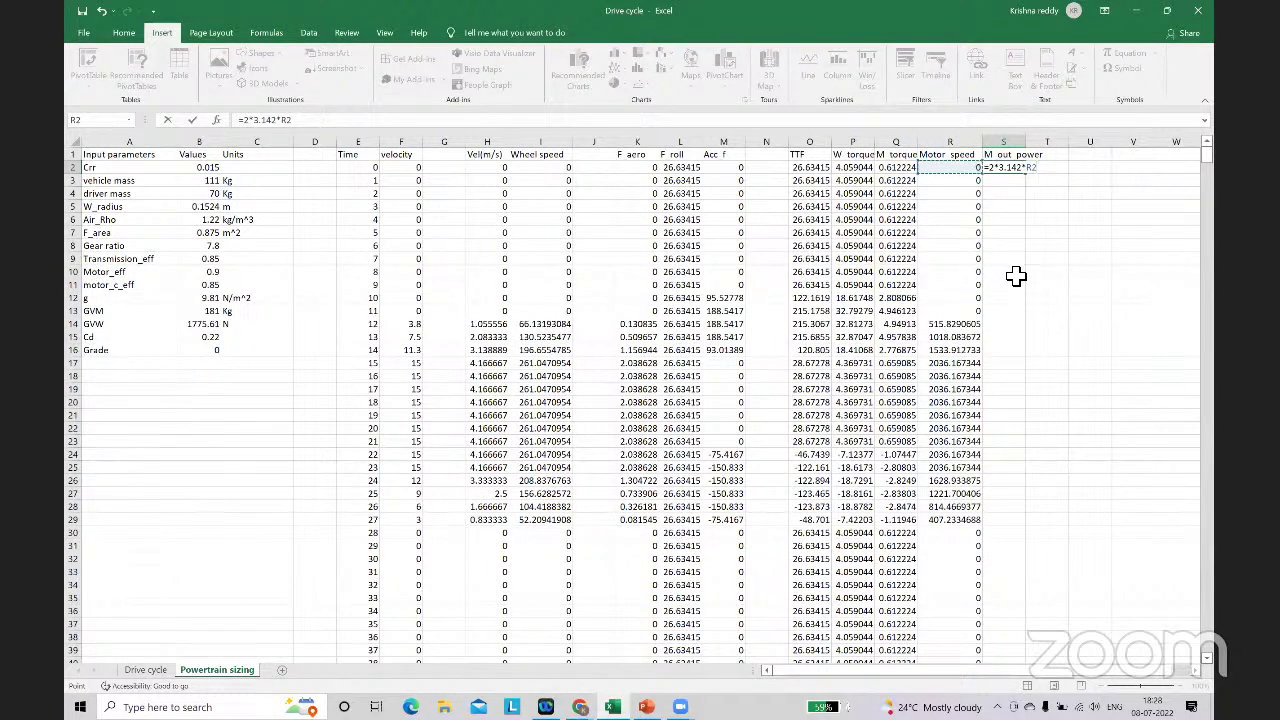
{"action": "type", "text": "*"}
{"action": "left_click", "coordinate": [903, 170]}
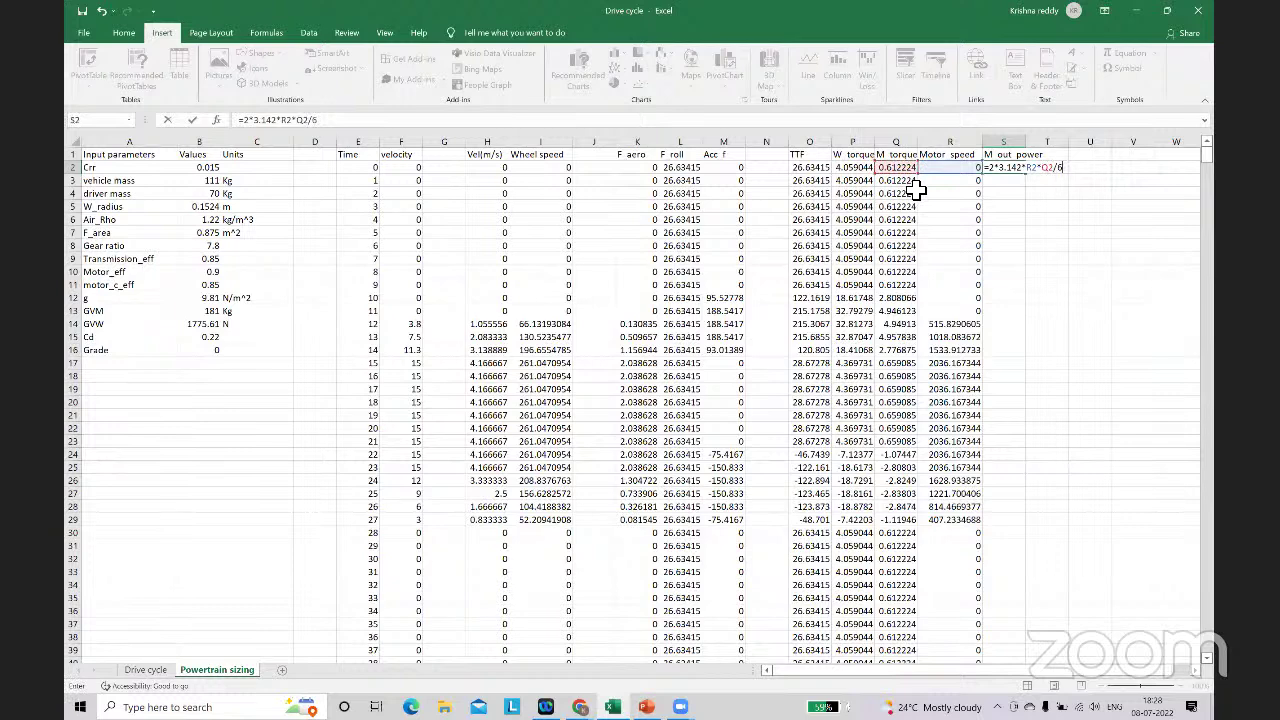
{"action": "key", "text": "Return"}
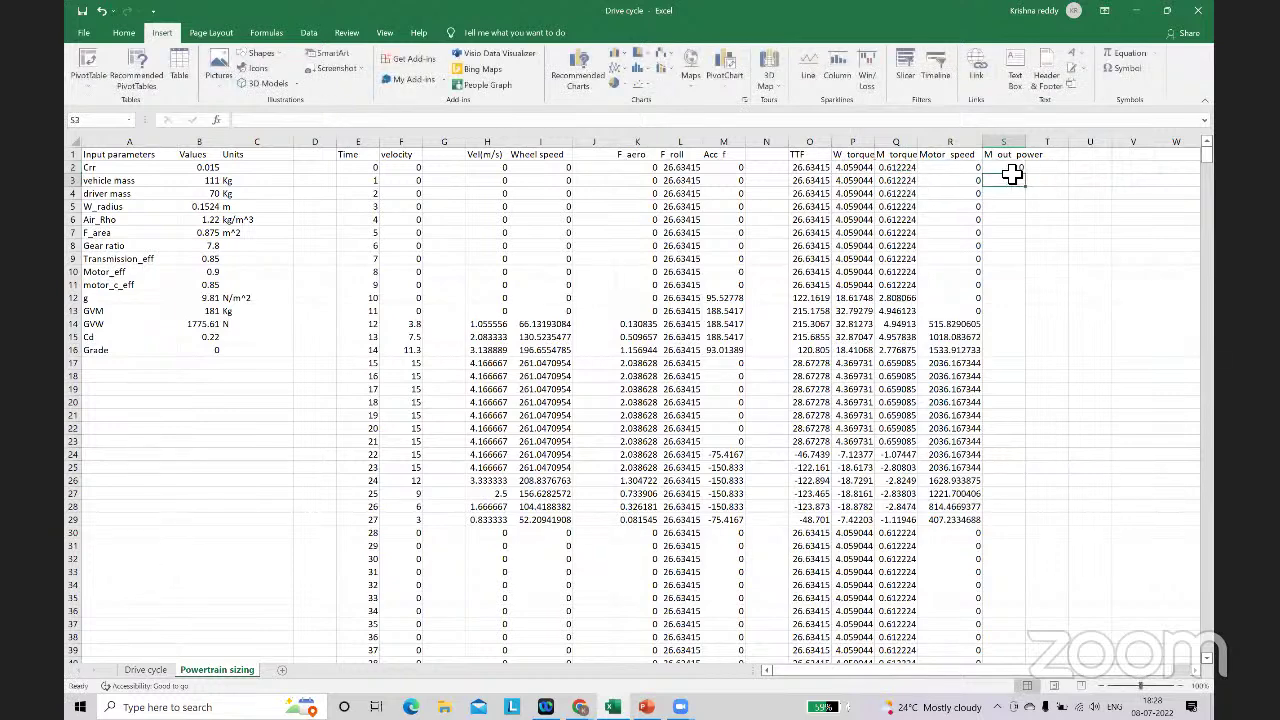
Step: Fill the S2 formula down column S and widen the column
{"action": "left_click", "coordinate": [1010, 168]}
{"action": "double_click", "coordinate": [1025, 174]}
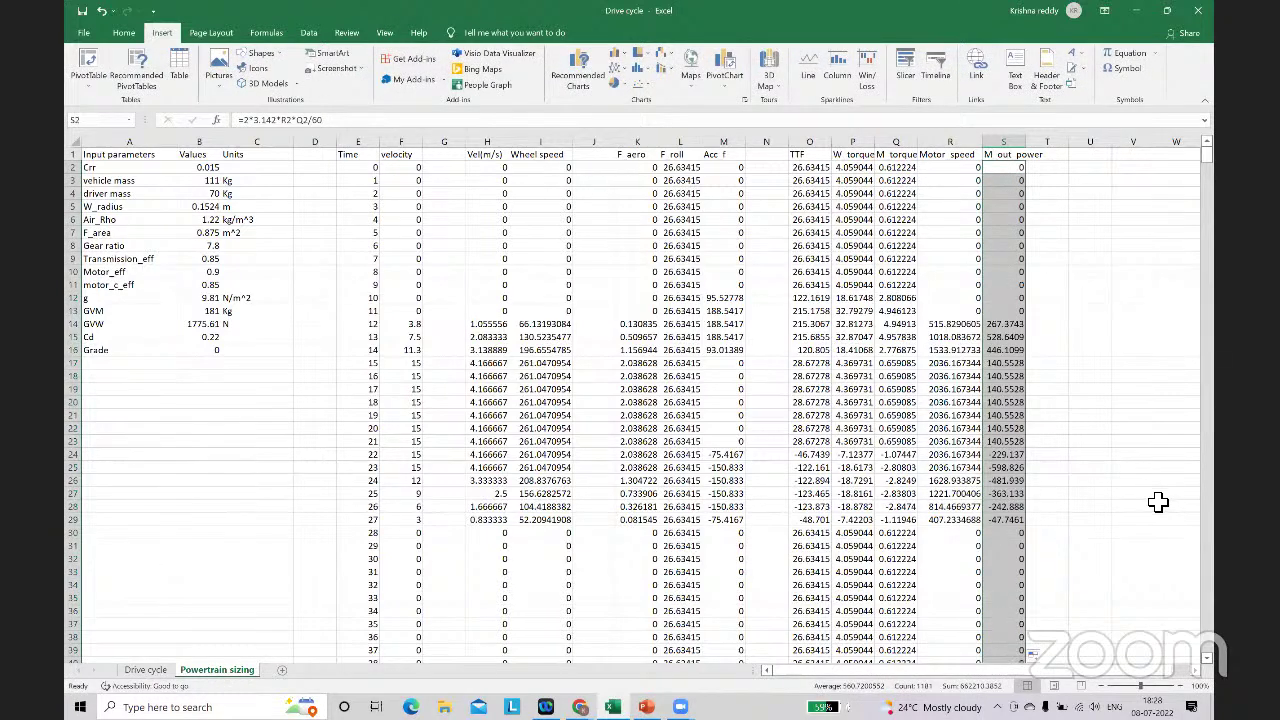
{"action": "left_click_drag", "start_coordinate": [1031, 145], "coordinate": [1040, 145]}
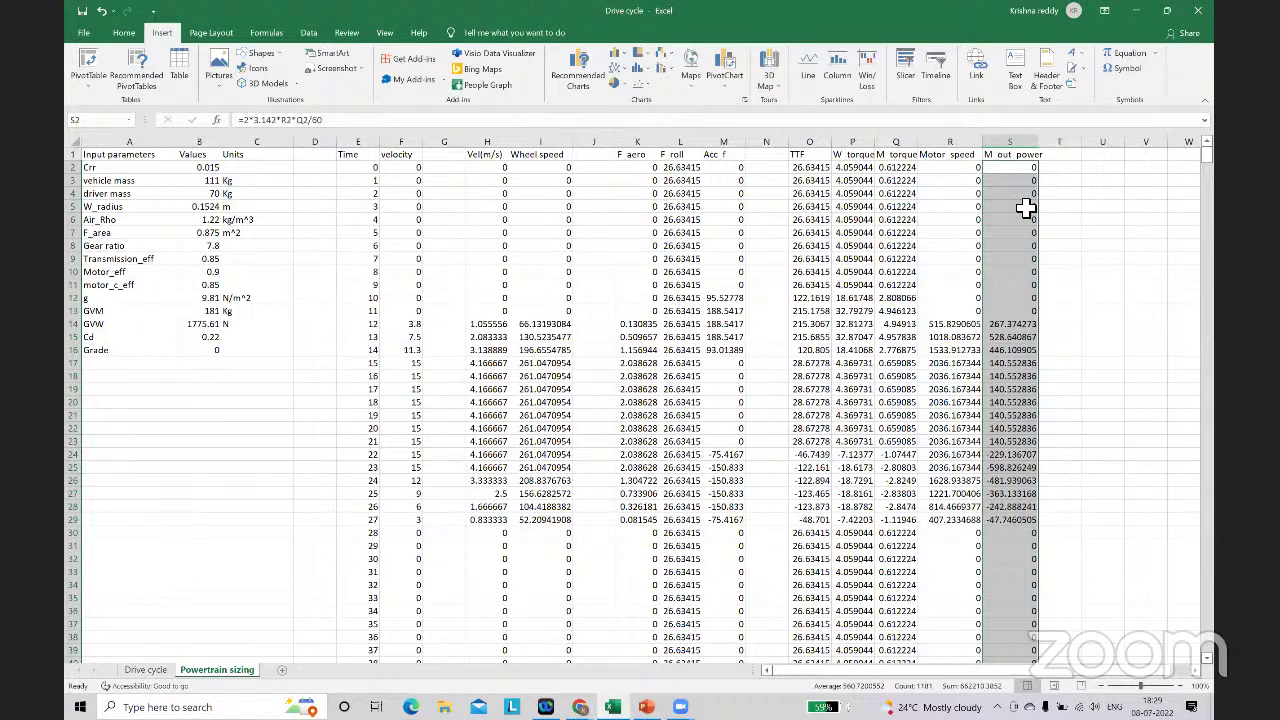
Step: Title column T M_in_power in T1 and enter =S2/$B$10 in T2 to divide output power by motor efficiency
{"action": "double_click", "coordinate": [1062, 156]}
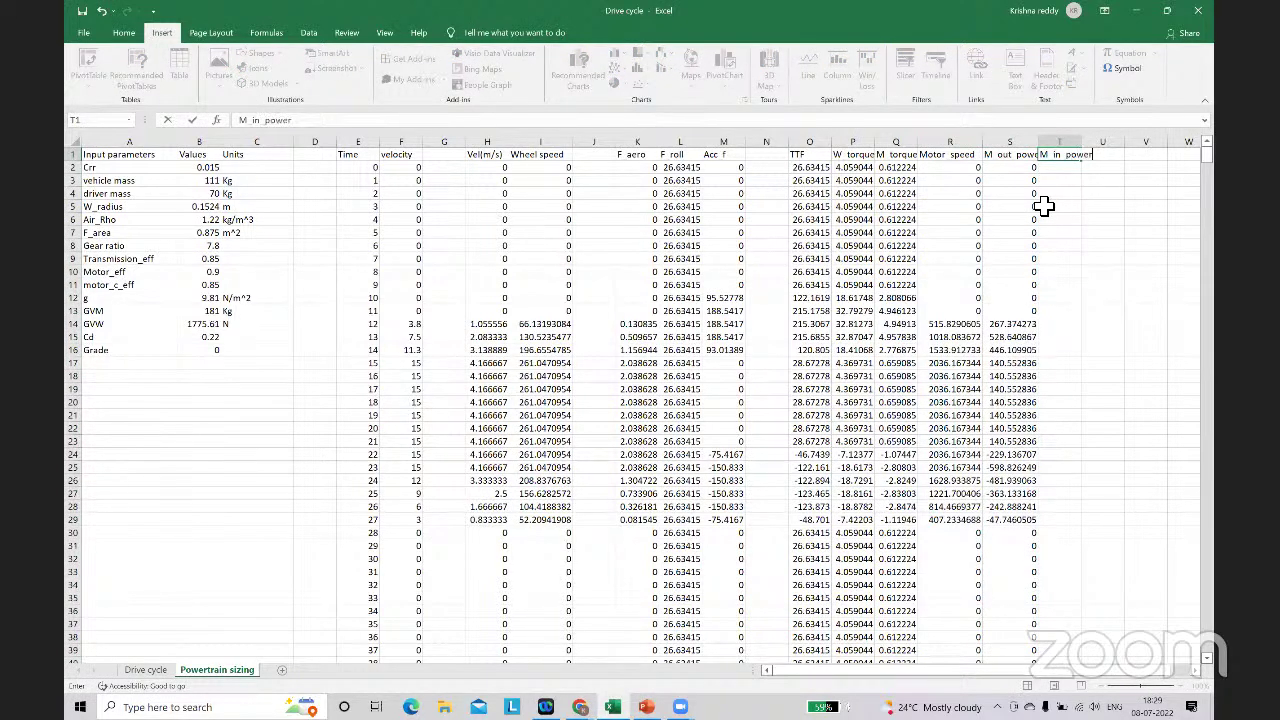
{"action": "key", "text": "Return"}
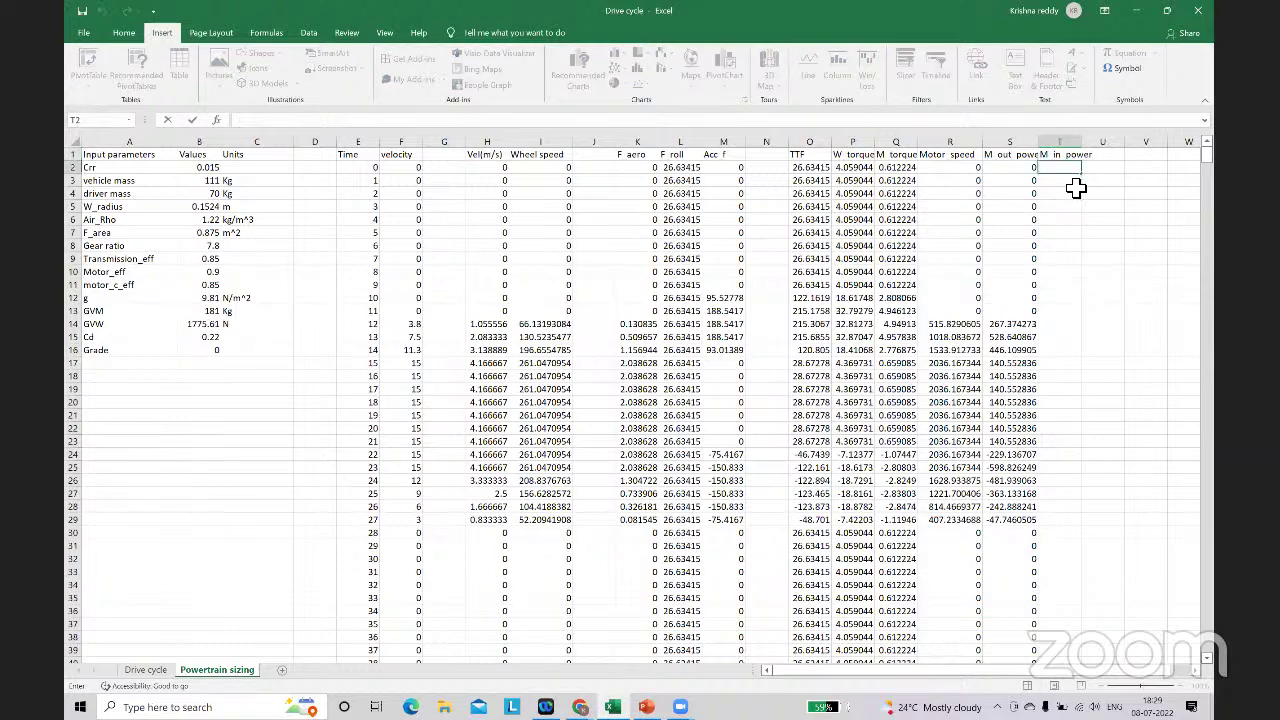
{"action": "type", "text": "="}
{"action": "left_click", "coordinate": [1027, 168]}
{"action": "type", "text": "/"}
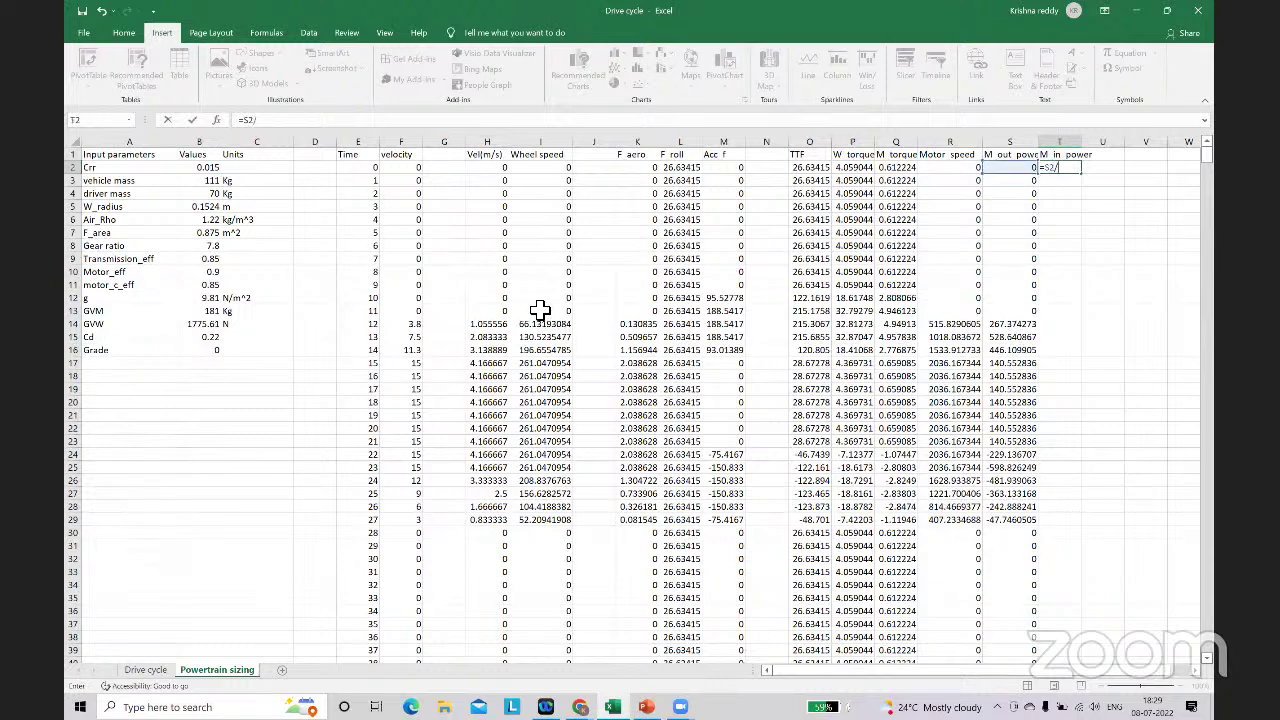
{"action": "left_click", "coordinate": [205, 272]}
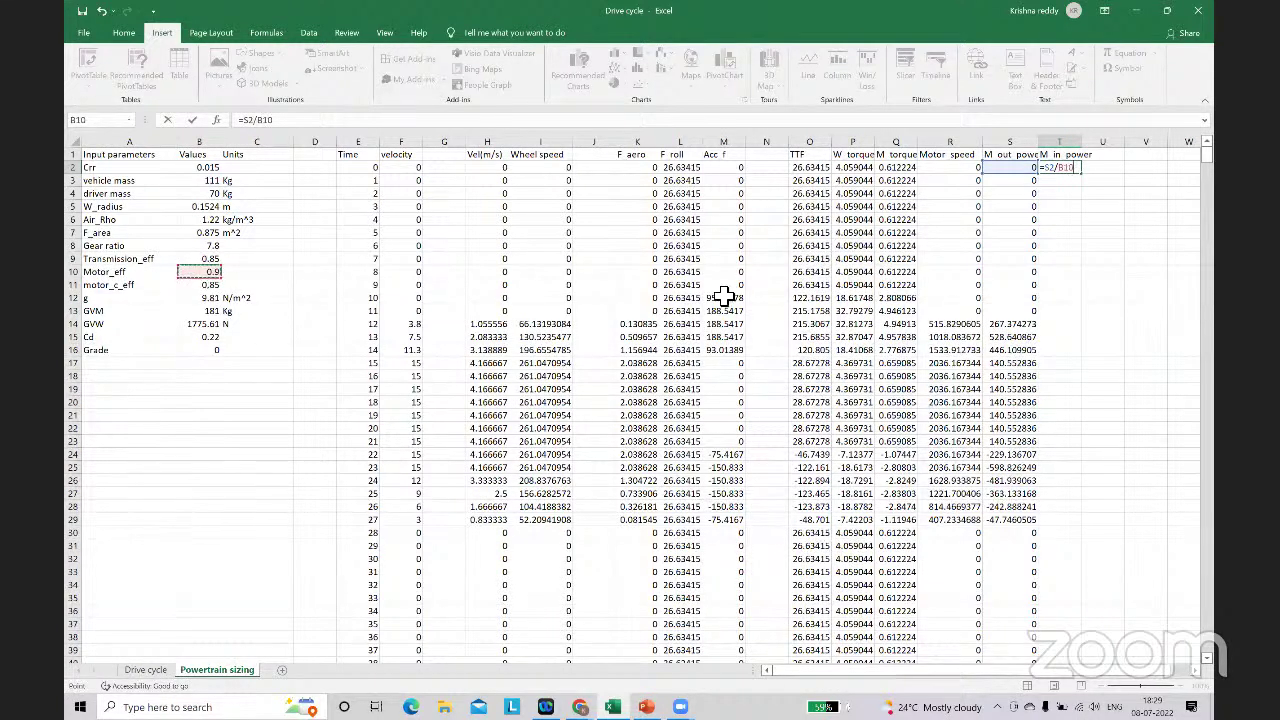
{"action": "left_click", "coordinate": [1050, 168]}
{"action": "type", "text": "$B"}
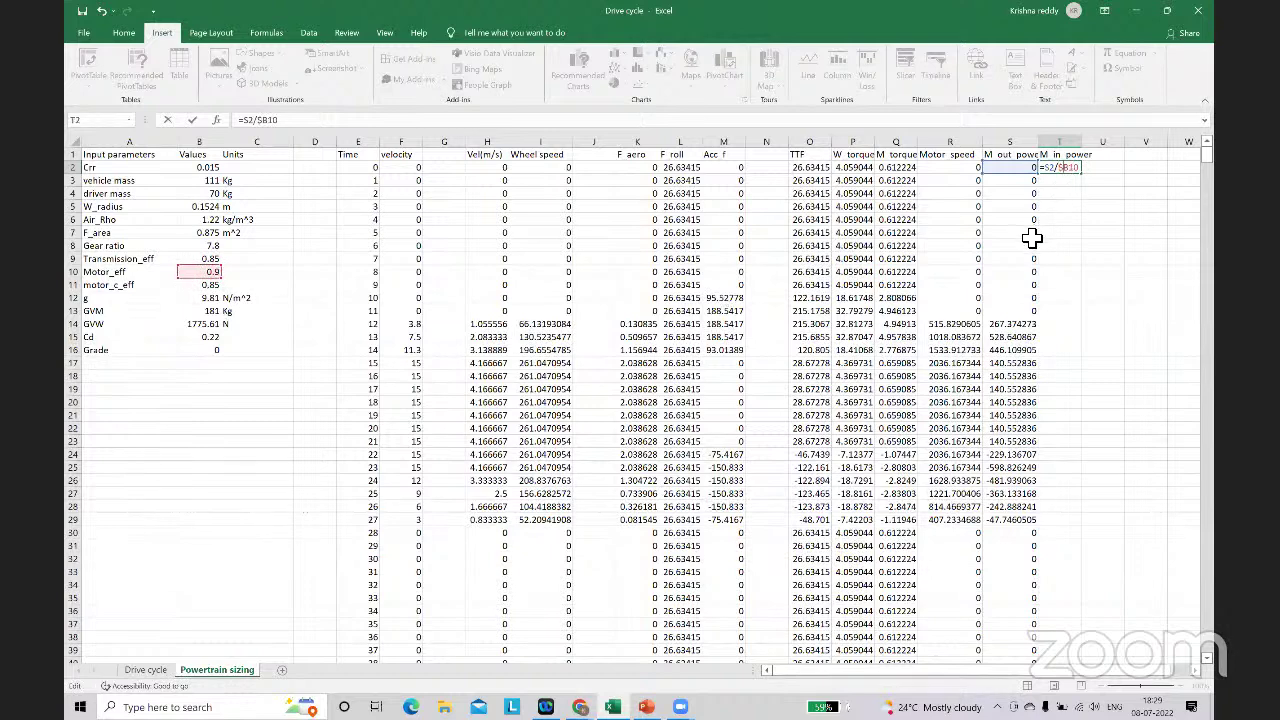
{"action": "type", "text": "$"}
Step: Fill the T2 formula down column T and widen the column to fit its header
{"action": "left_click", "coordinate": [1077, 172]}
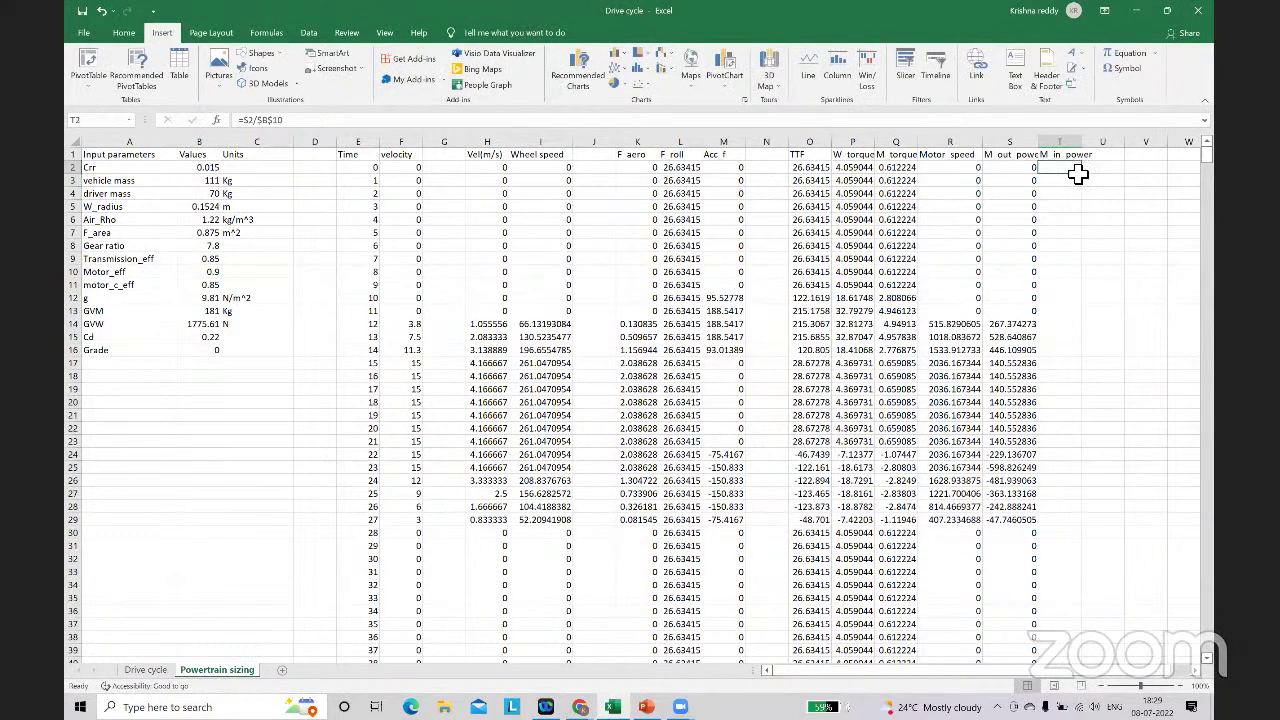
{"action": "double_click", "coordinate": [1087, 177]}
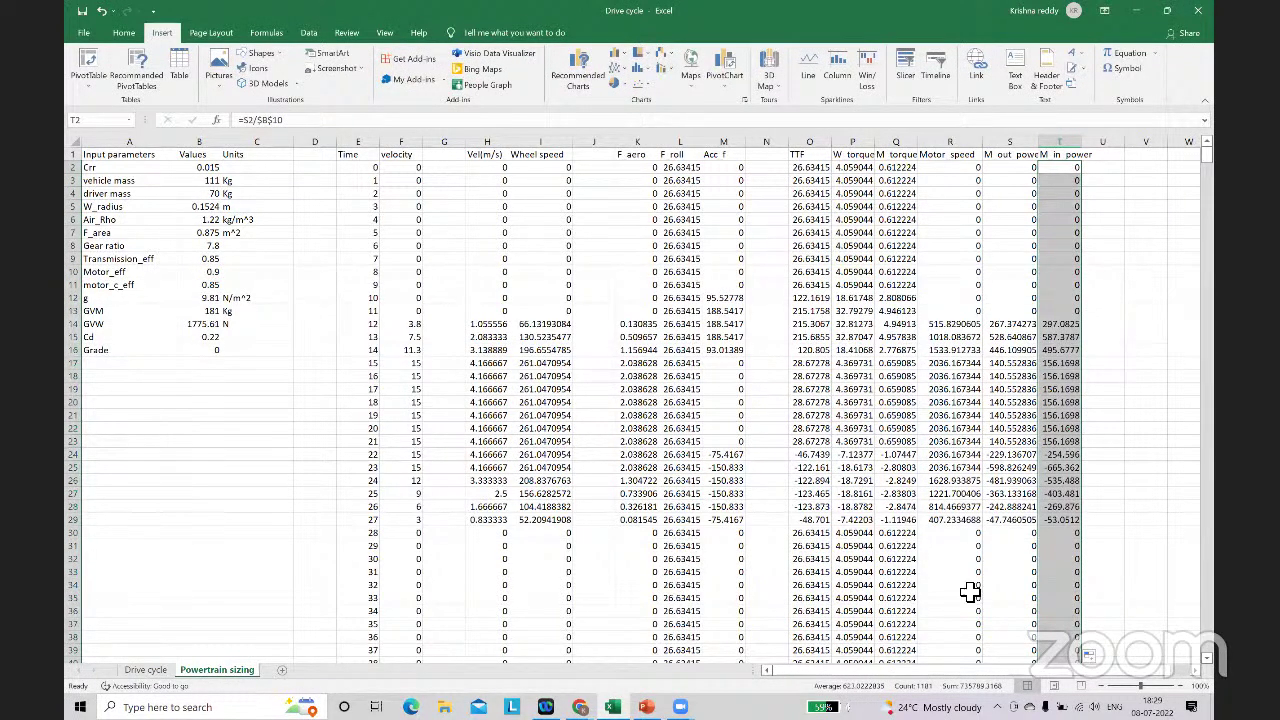
{"action": "scroll", "coordinate": [1055, 677], "scroll_direction": "right", "scroll_amount": 3}
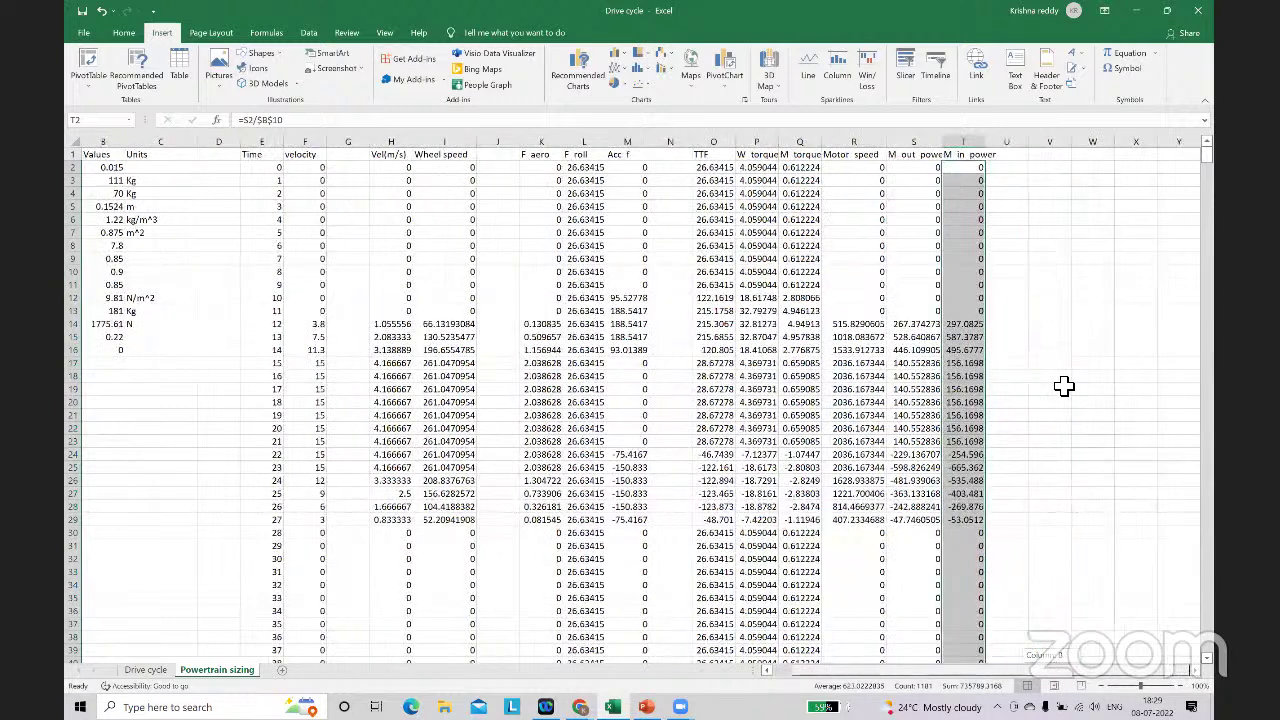
{"action": "scroll", "coordinate": [1063, 386], "scroll_direction": "down", "scroll_amount": 2}
{"action": "scroll", "coordinate": [1063, 386], "scroll_direction": "up", "scroll_amount": 2}
{"action": "left_click", "coordinate": [1092, 389]}
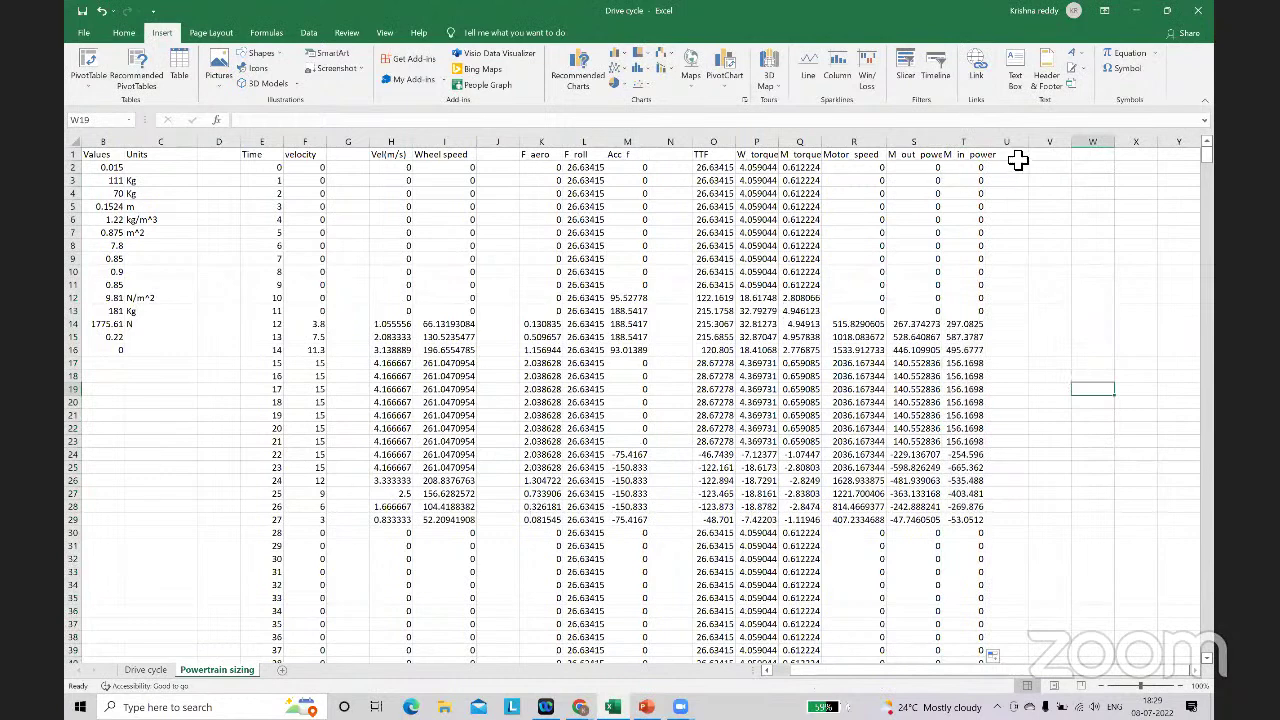
{"action": "left_click_drag", "start_coordinate": [990, 147], "coordinate": [1007, 147]}
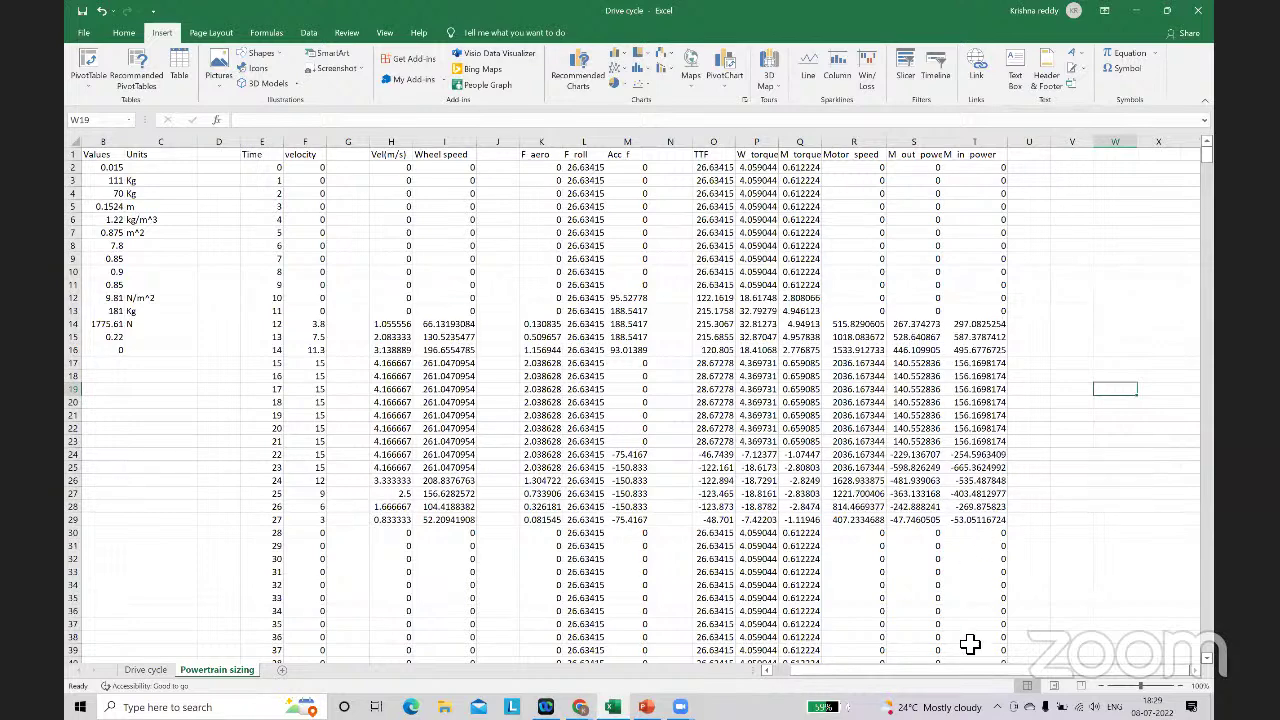
Step: Title column U B_power in U1
{"action": "left_click_drag", "start_coordinate": [962, 668], "coordinate": [1006, 666]}
{"action": "left_click", "coordinate": [1029, 156]}
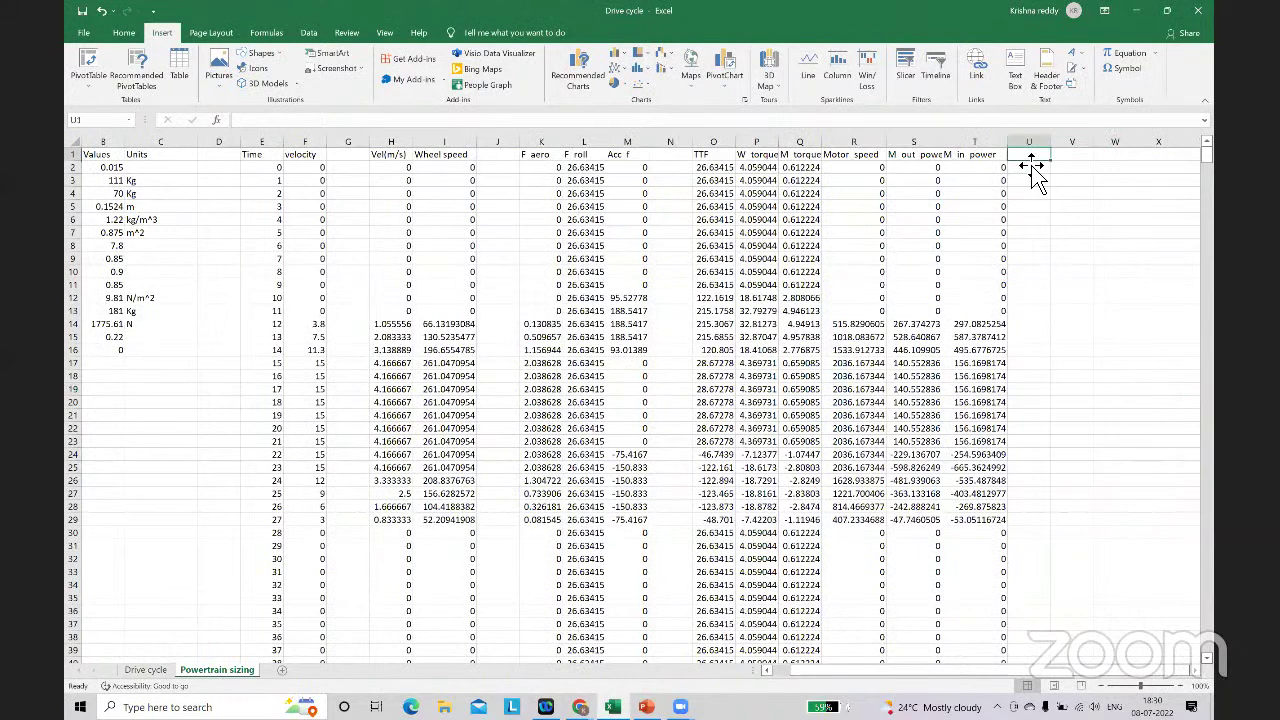
{"action": "double_click", "coordinate": [1035, 160]}
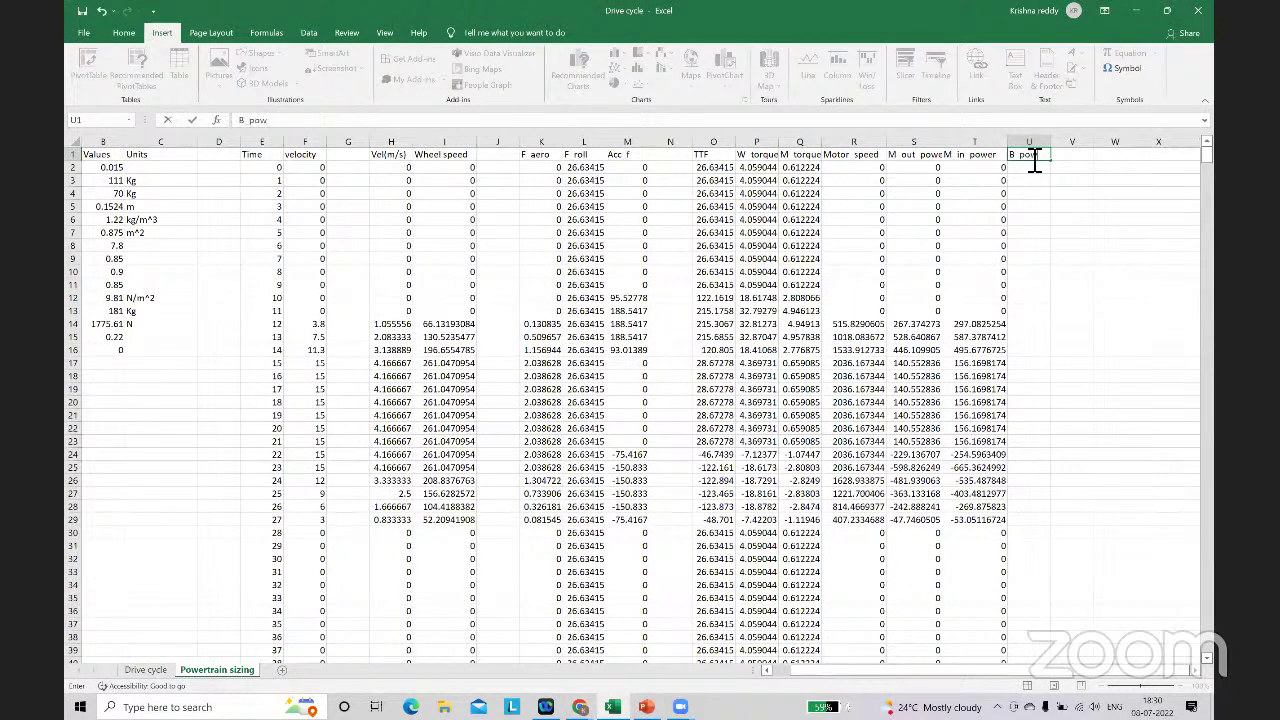
{"action": "type", "text": "B power"}
Step: Enter the formula =T2/$B$11 in U2 to divide motor input power by the motor controller efficiency
{"action": "double_click", "coordinate": [1024, 170]}
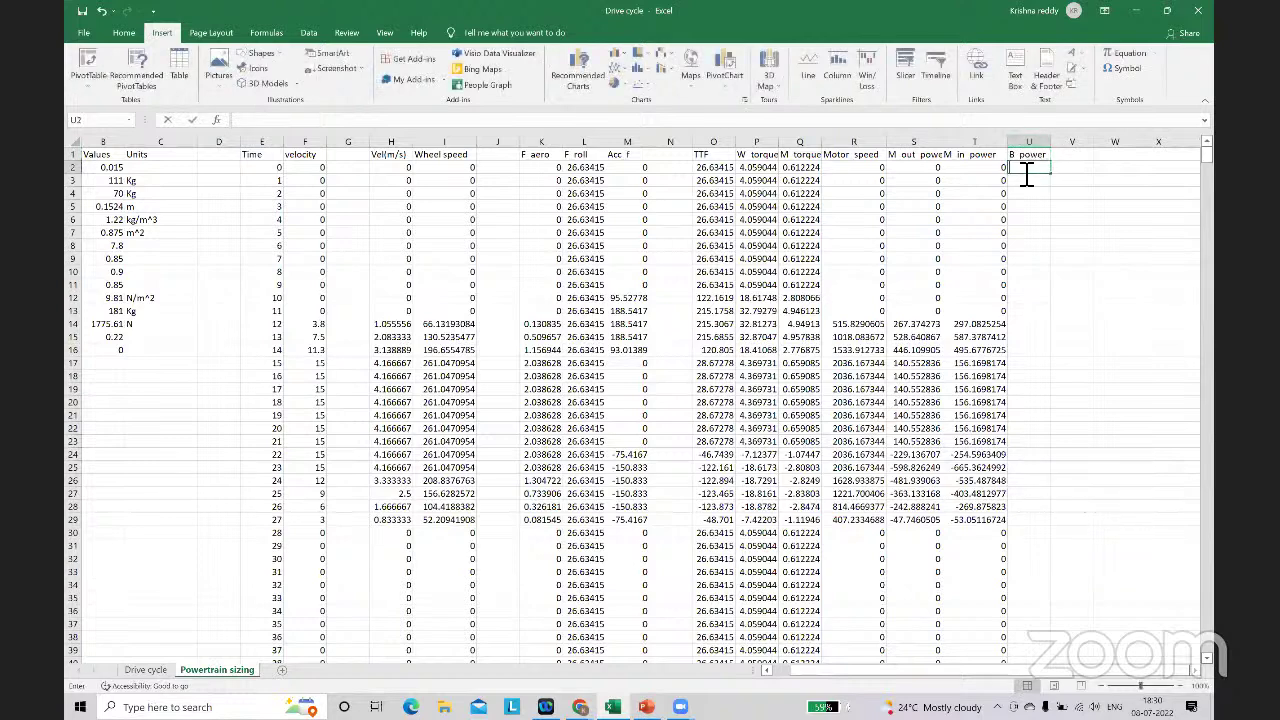
{"action": "type", "text": "="}
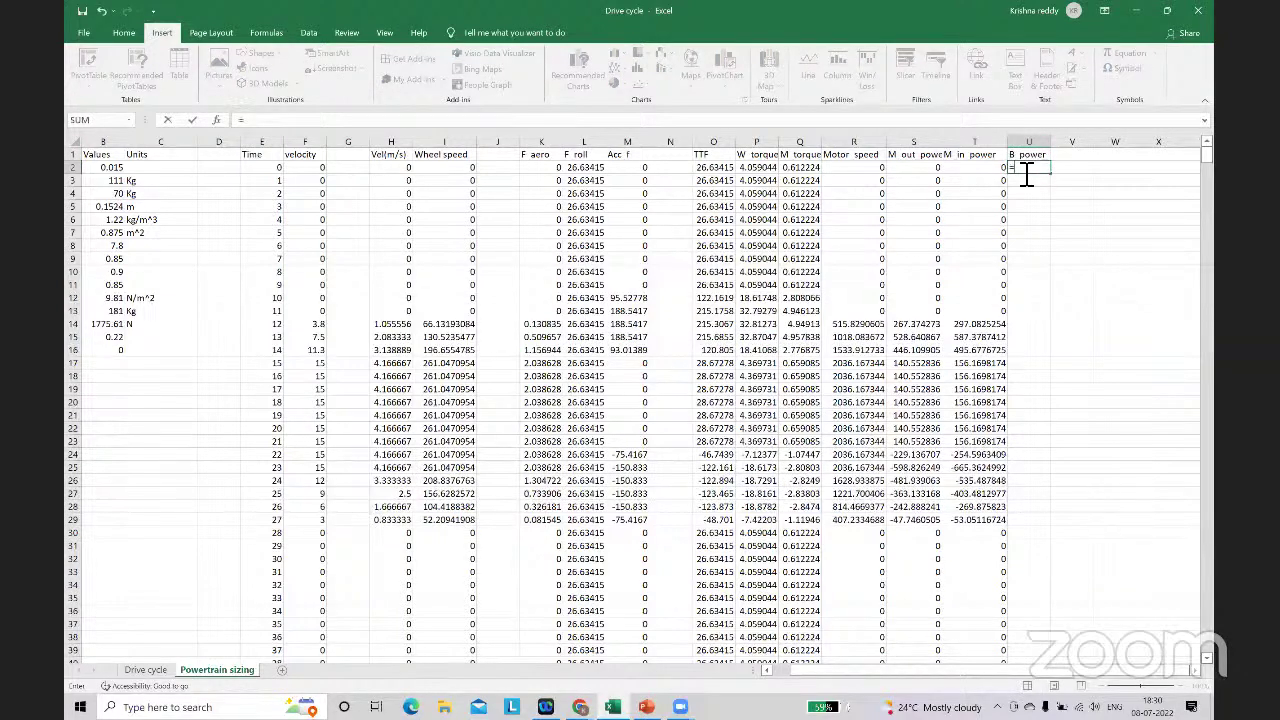
{"action": "left_click", "coordinate": [995, 168]}
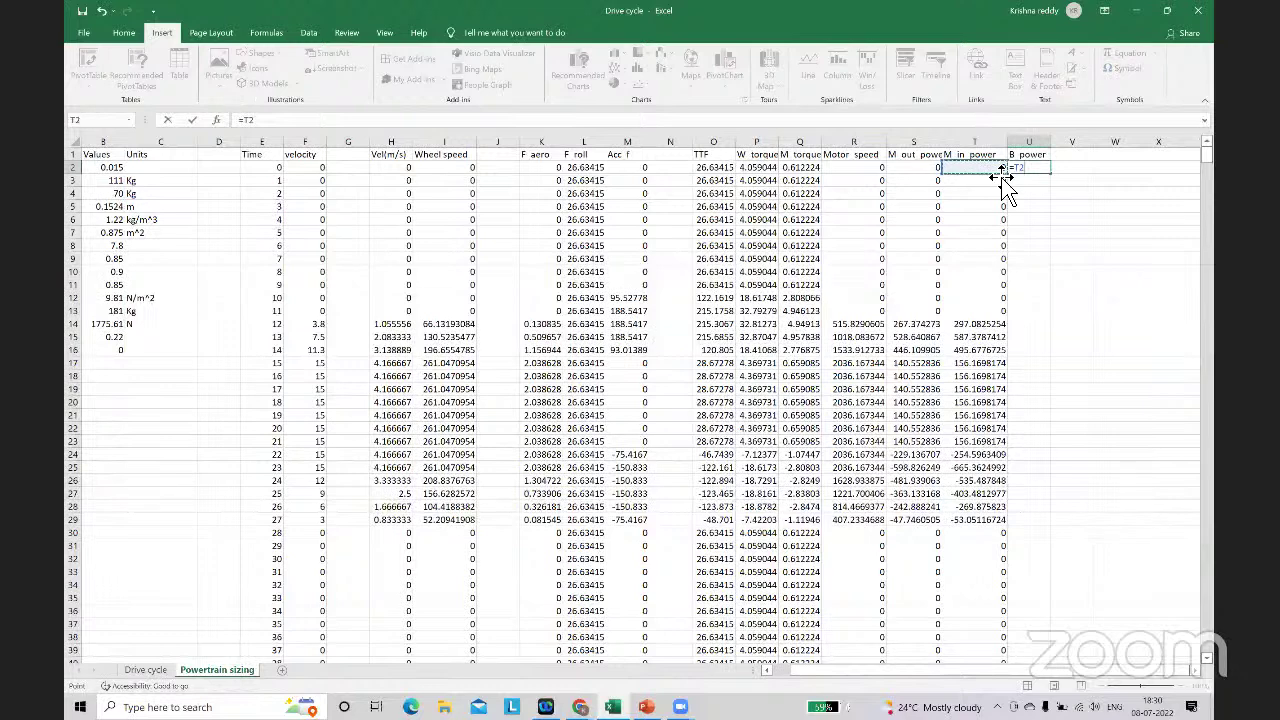
{"action": "type", "text": "/"}
{"action": "left_click", "coordinate": [785, 670]}
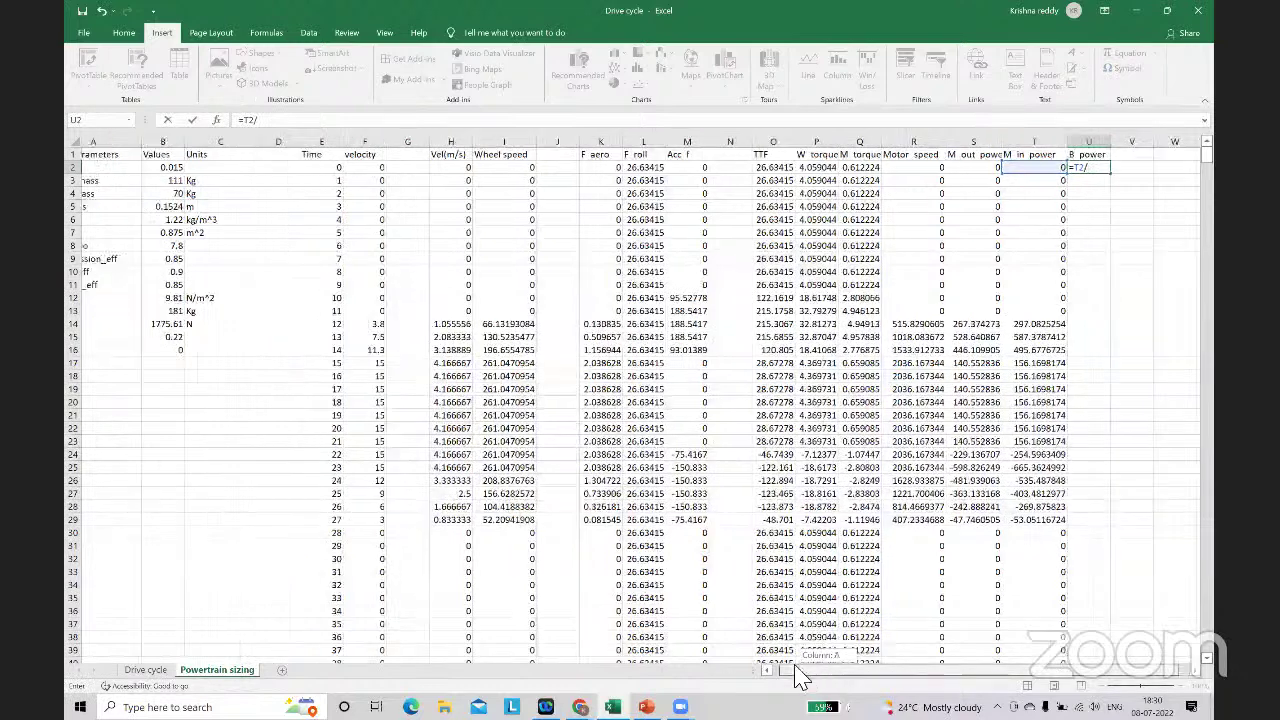
{"action": "left_click", "coordinate": [208, 285]}
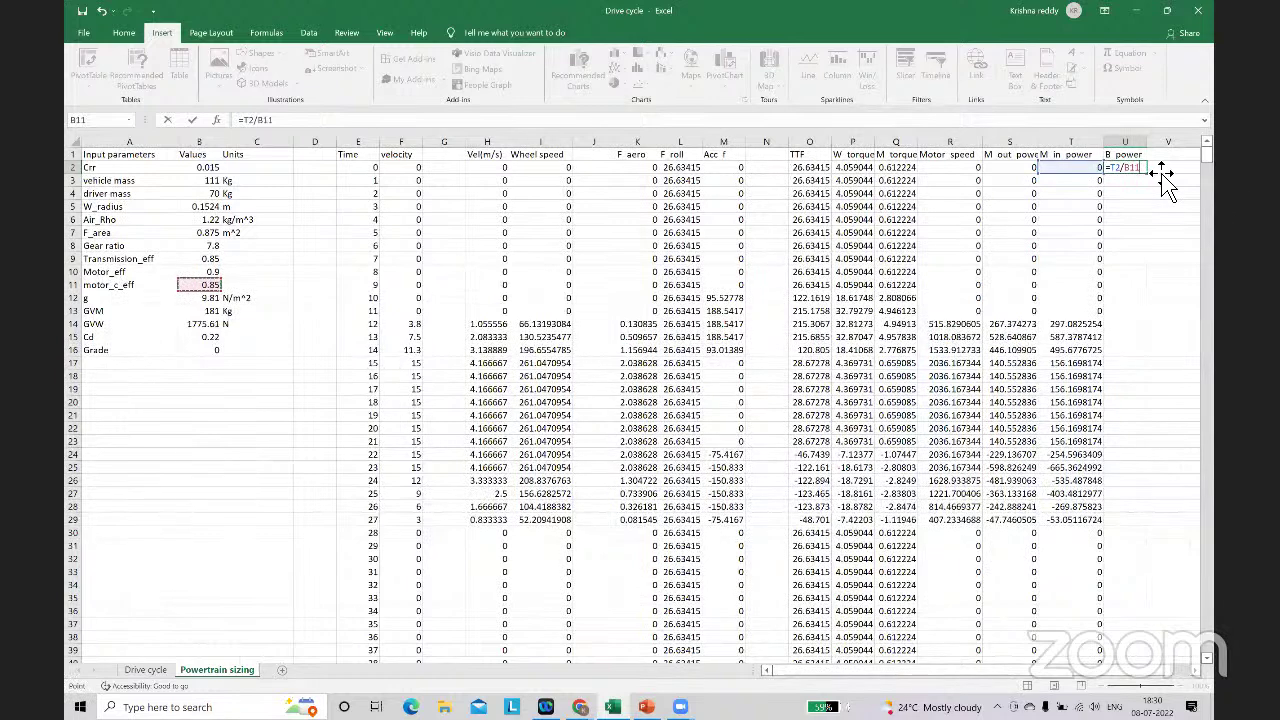
{"action": "key", "text": "Left"}
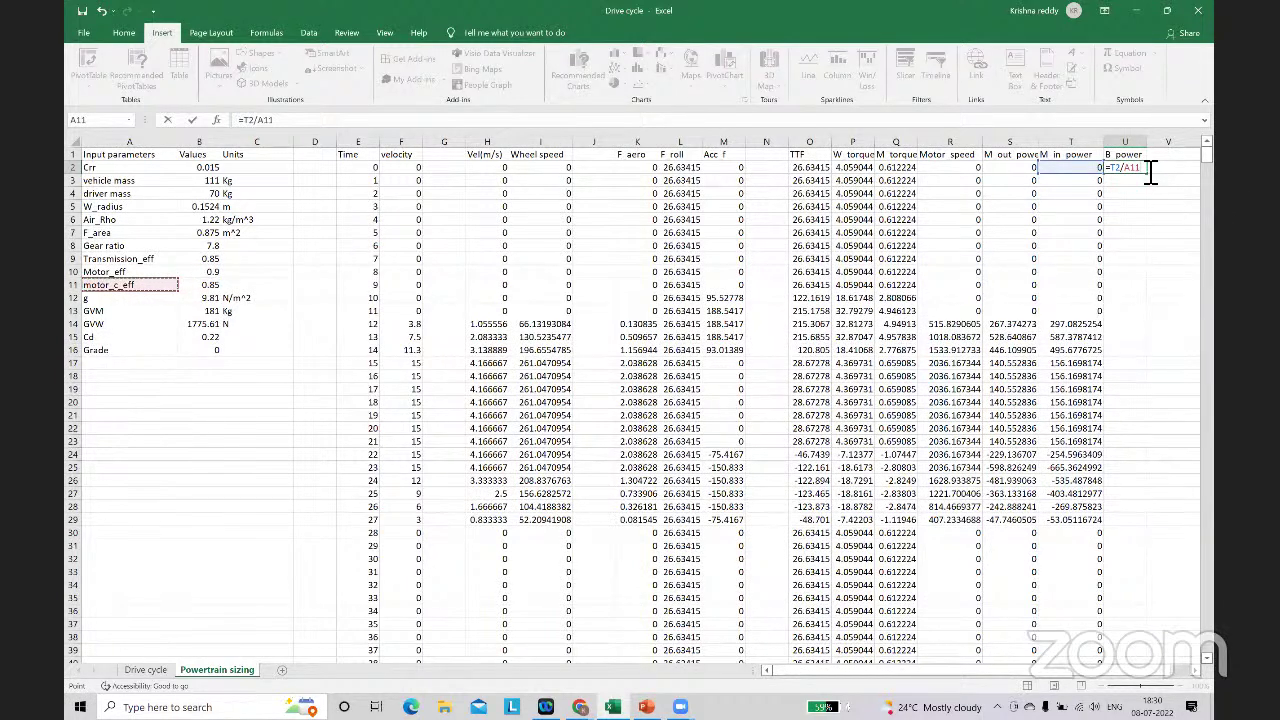
{"action": "key", "text": "Right"}
{"action": "key", "text": "F2"}
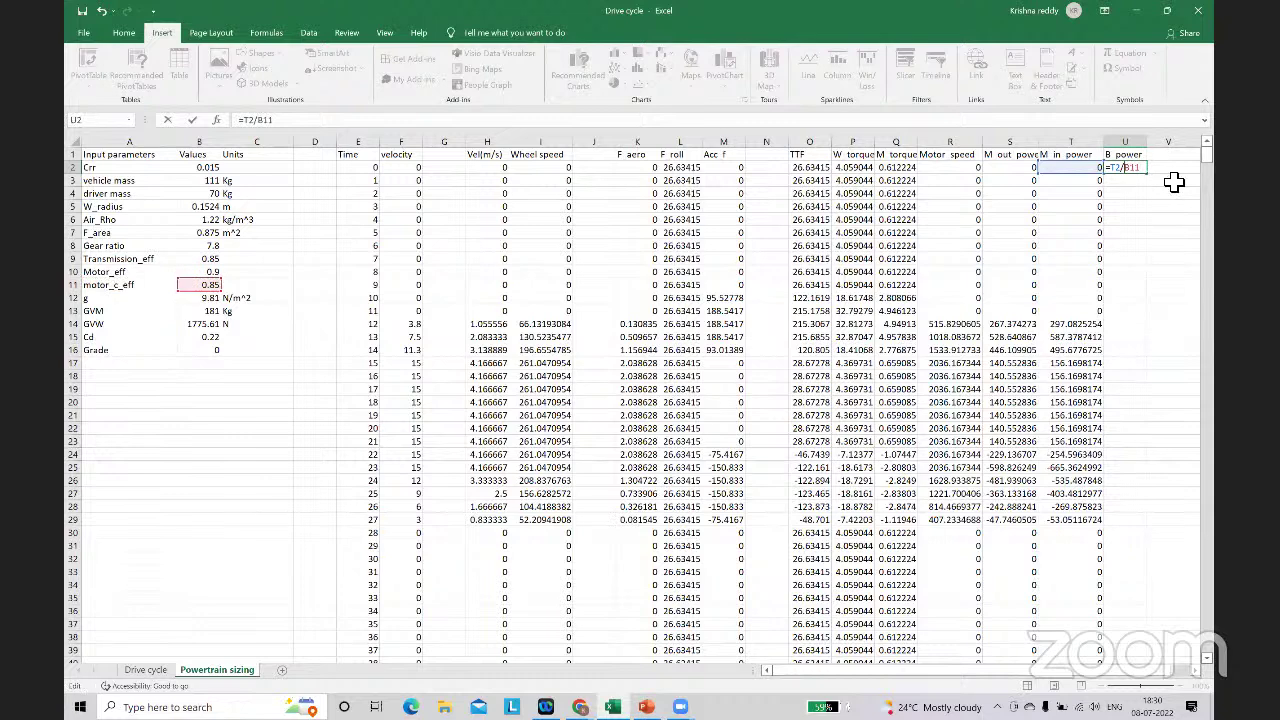
{"action": "key", "text": "F4"}
{"action": "key", "text": "Return"}
Step: Fill the U2 formula down column U and check the values through to the last row
{"action": "left_click", "coordinate": [1134, 170]}
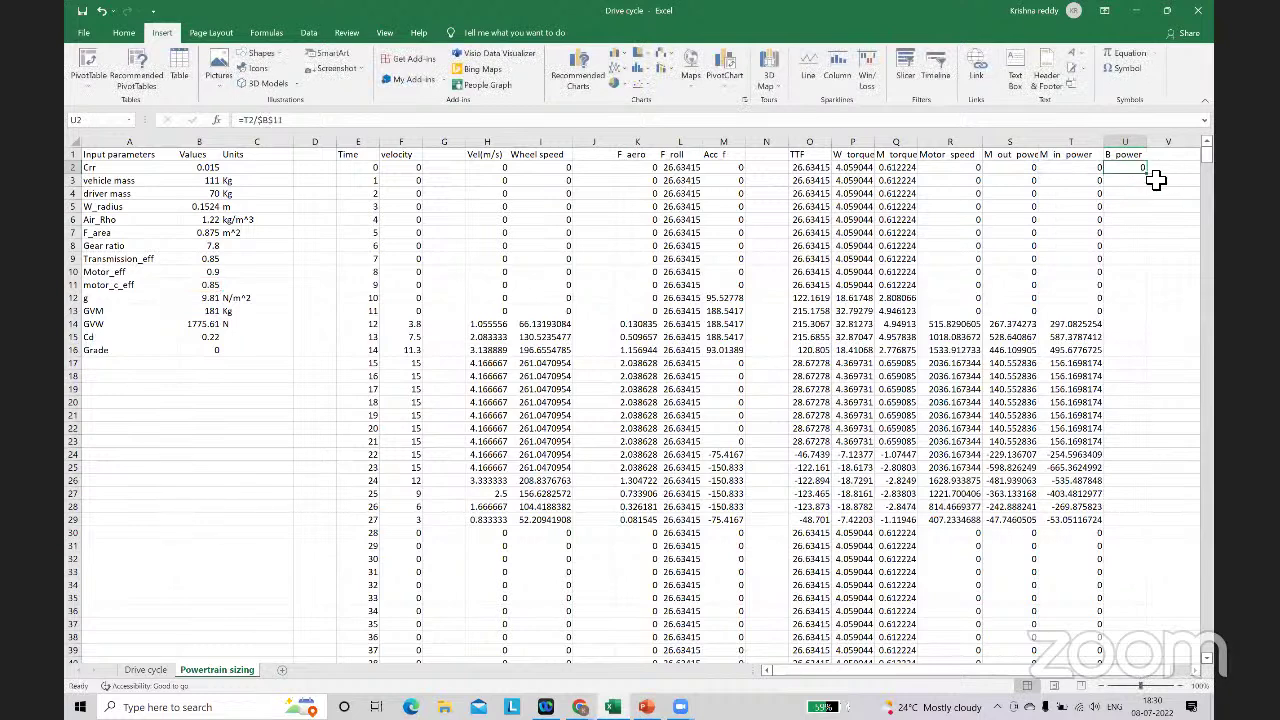
{"action": "double_click", "coordinate": [1148, 174]}
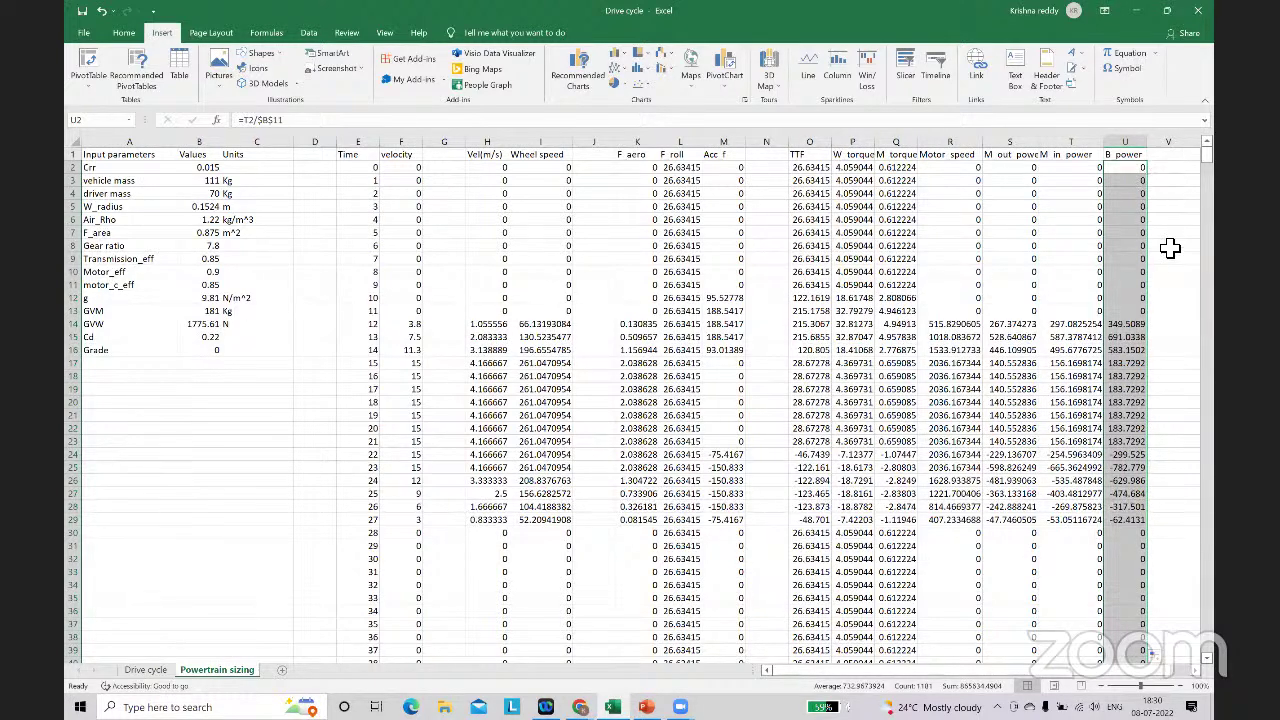
{"action": "left_click_drag", "start_coordinate": [1210, 162], "coordinate": [1207, 652]}
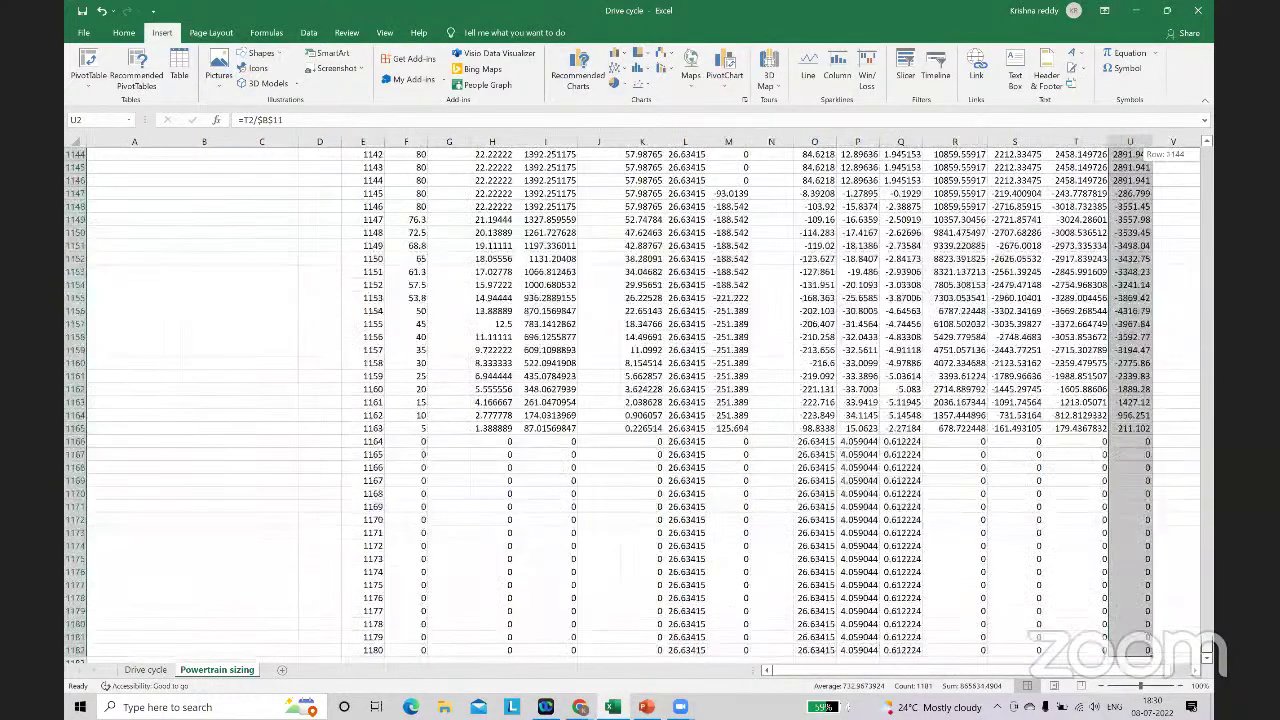
{"action": "left_click_drag", "start_coordinate": [1218, 530], "coordinate": [1216, 148]}
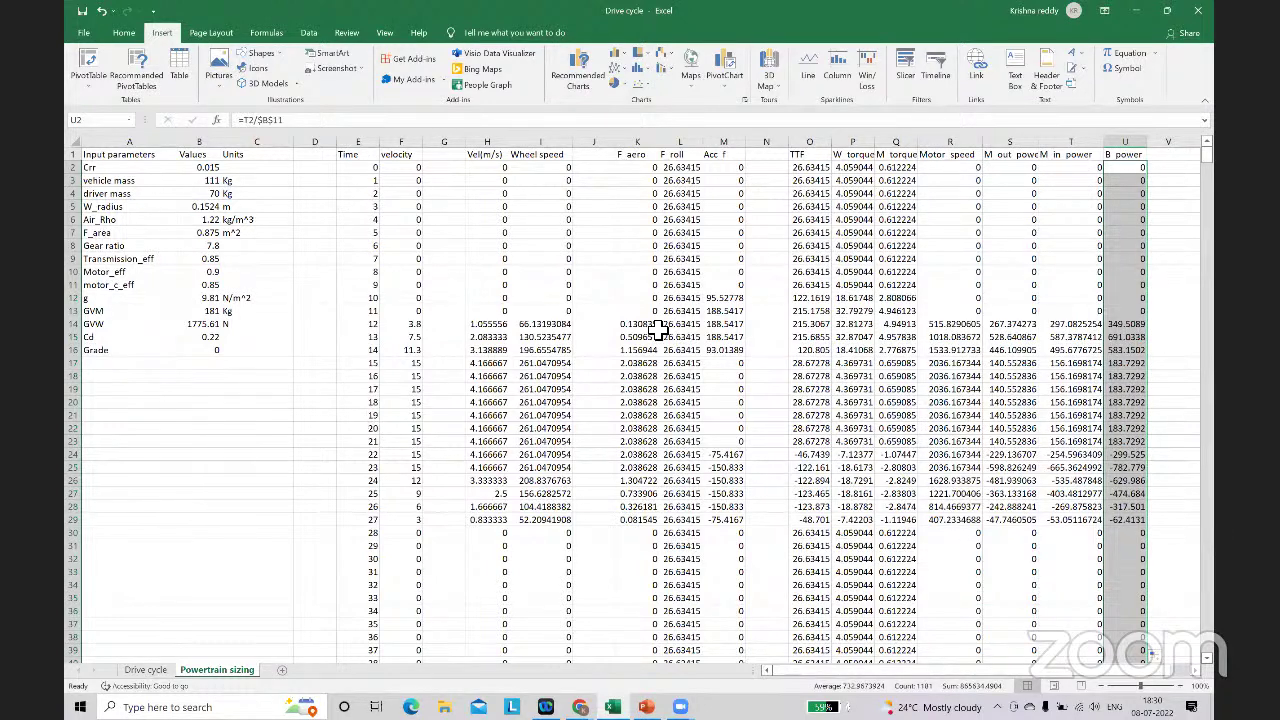
{"action": "left_click", "coordinate": [1184, 208]}
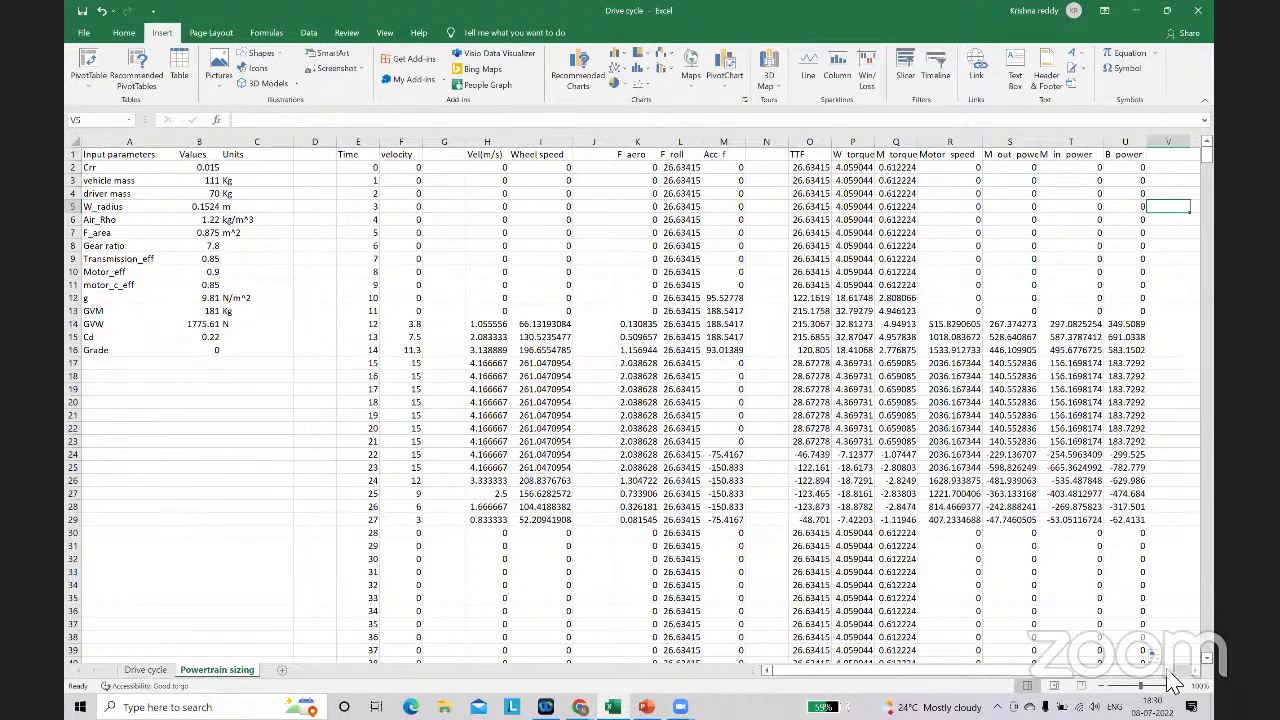
{"action": "left_click_drag", "start_coordinate": [1168, 672], "coordinate": [1125, 680]}
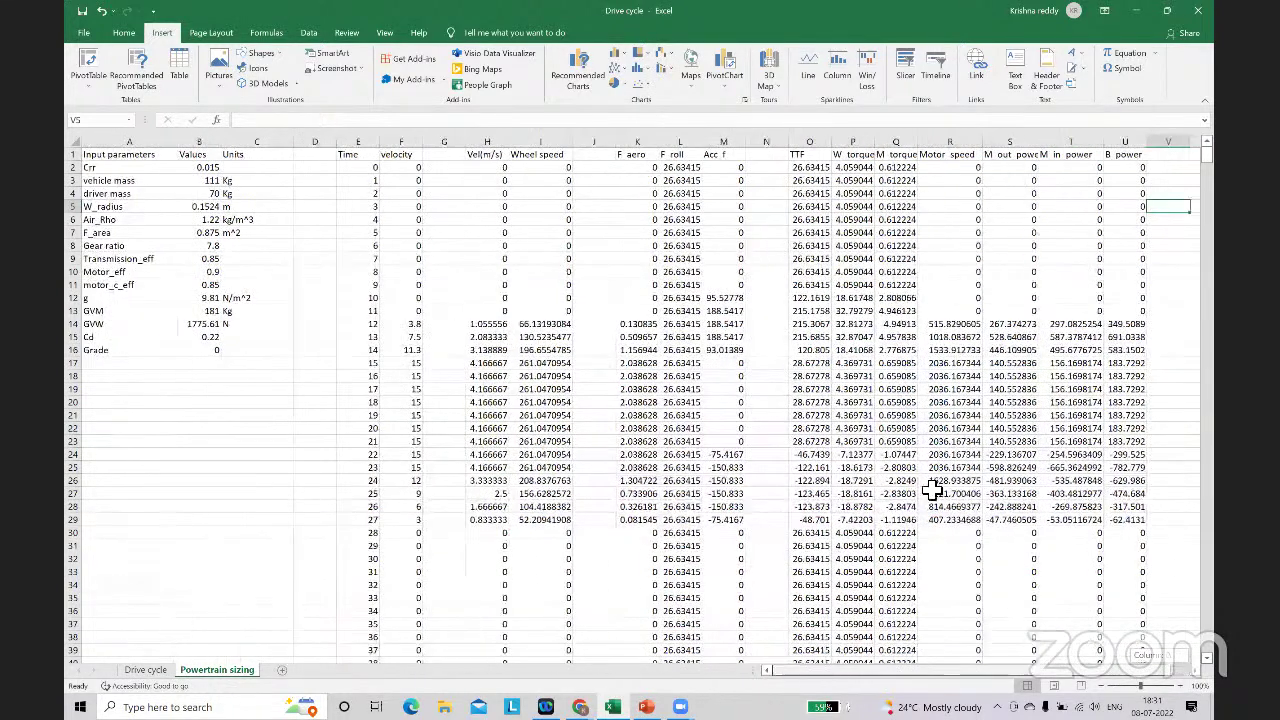
{"action": "left_click", "coordinate": [347, 311]}
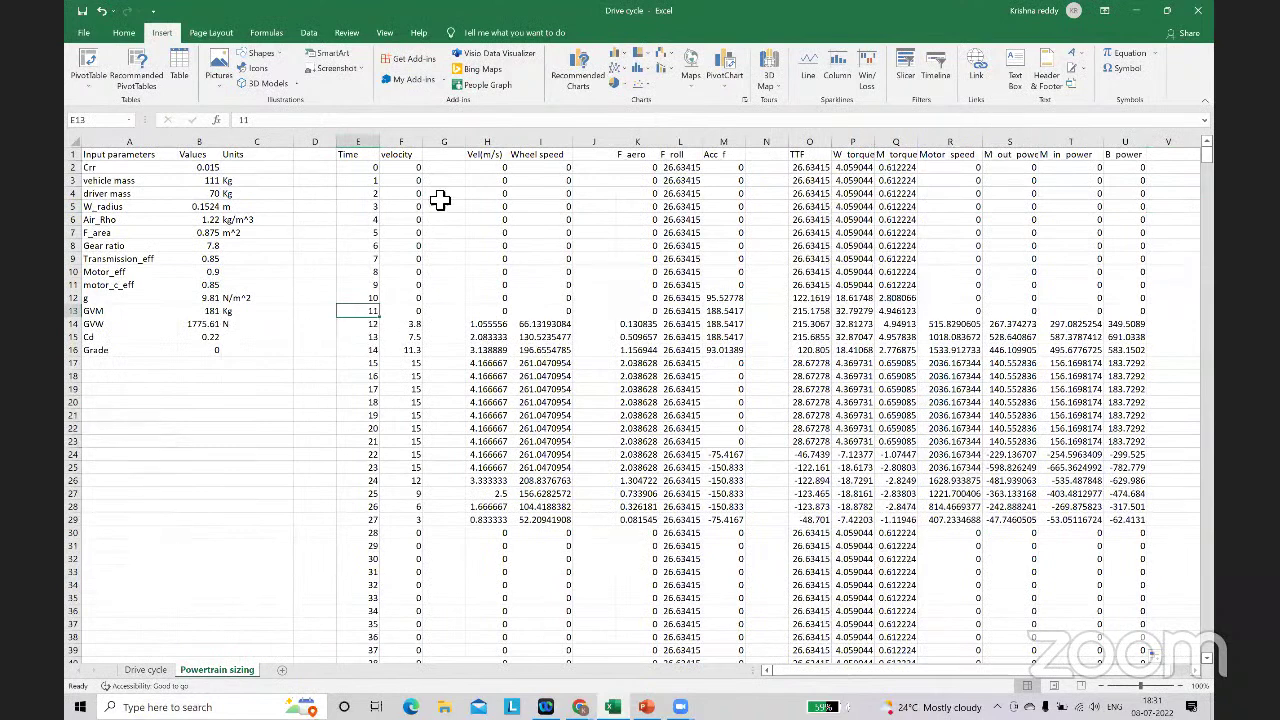
Step: Insert a line chart of the velocity column F and place it over columns B to G at the top of the sheet
{"action": "left_click", "coordinate": [420, 147]}
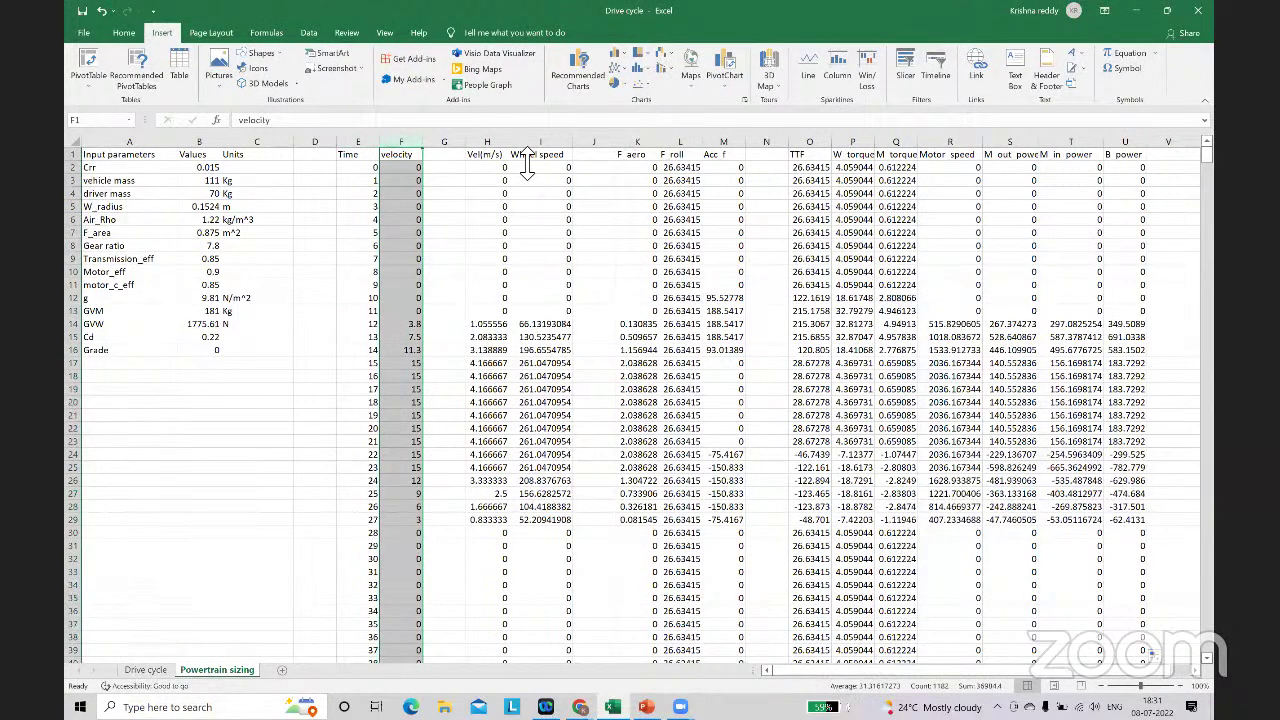
{"action": "left_click", "coordinate": [578, 72]}
{"action": "left_click", "coordinate": [765, 533]}
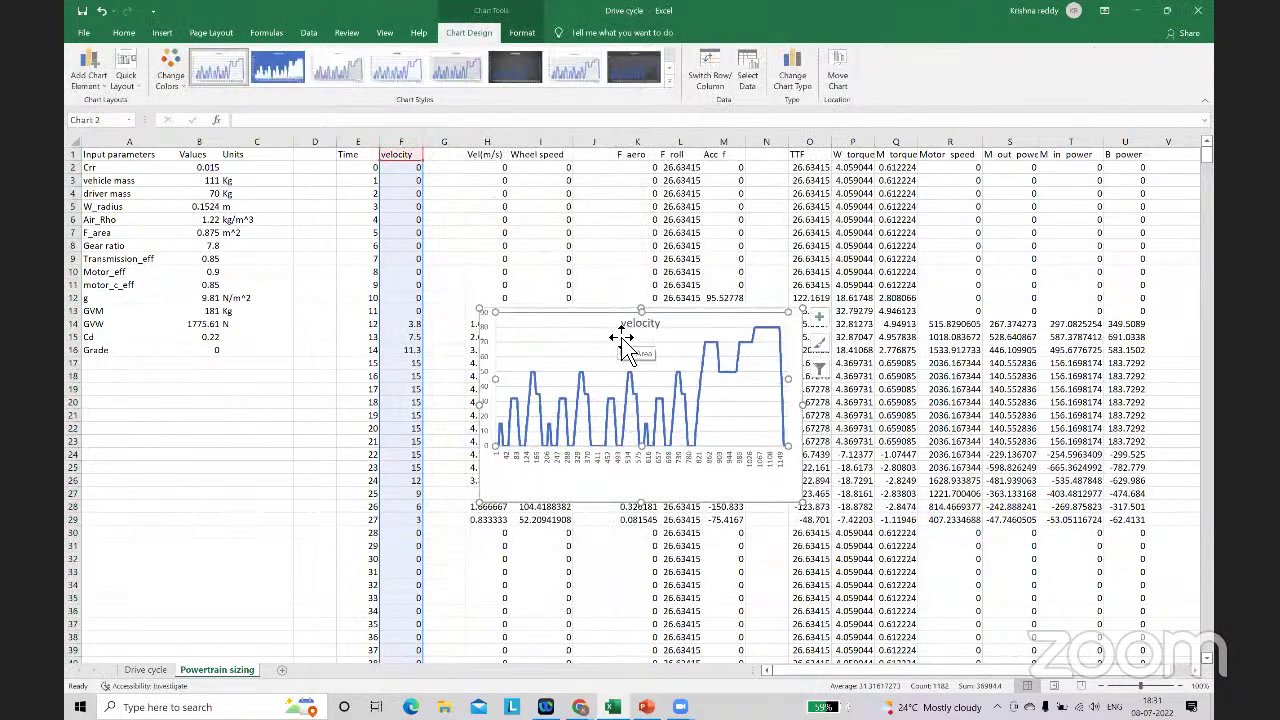
{"action": "left_click_drag", "start_coordinate": [623, 340], "coordinate": [274, 167]}
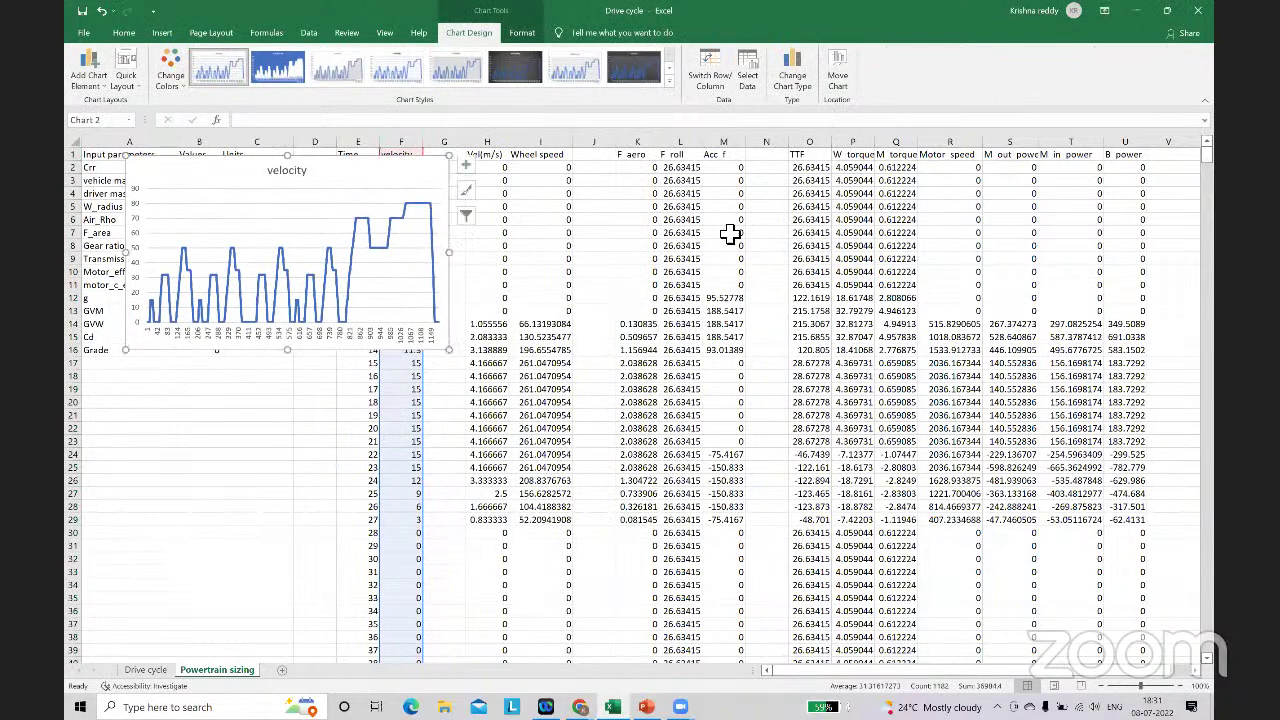
Step: Insert a line chart of the M_torque column Q and place it directly below the velocity chart
{"action": "left_click", "coordinate": [910, 150]}
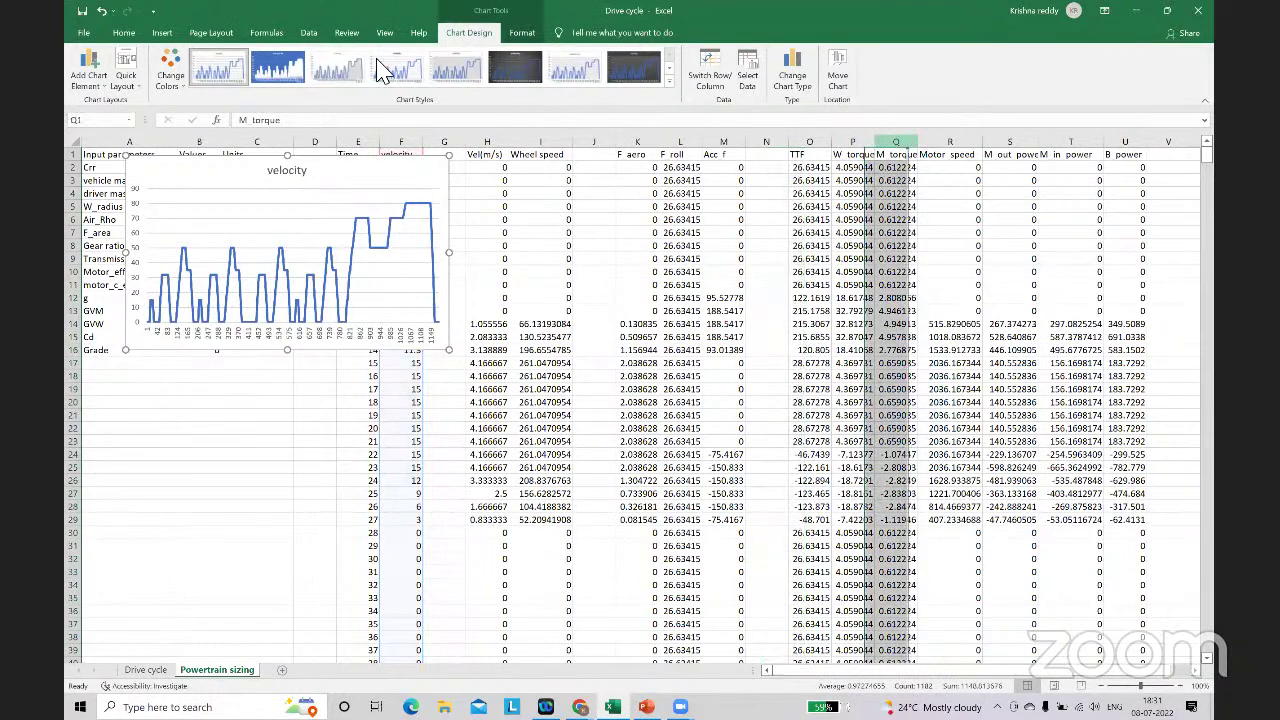
{"action": "left_click", "coordinate": [163, 34]}
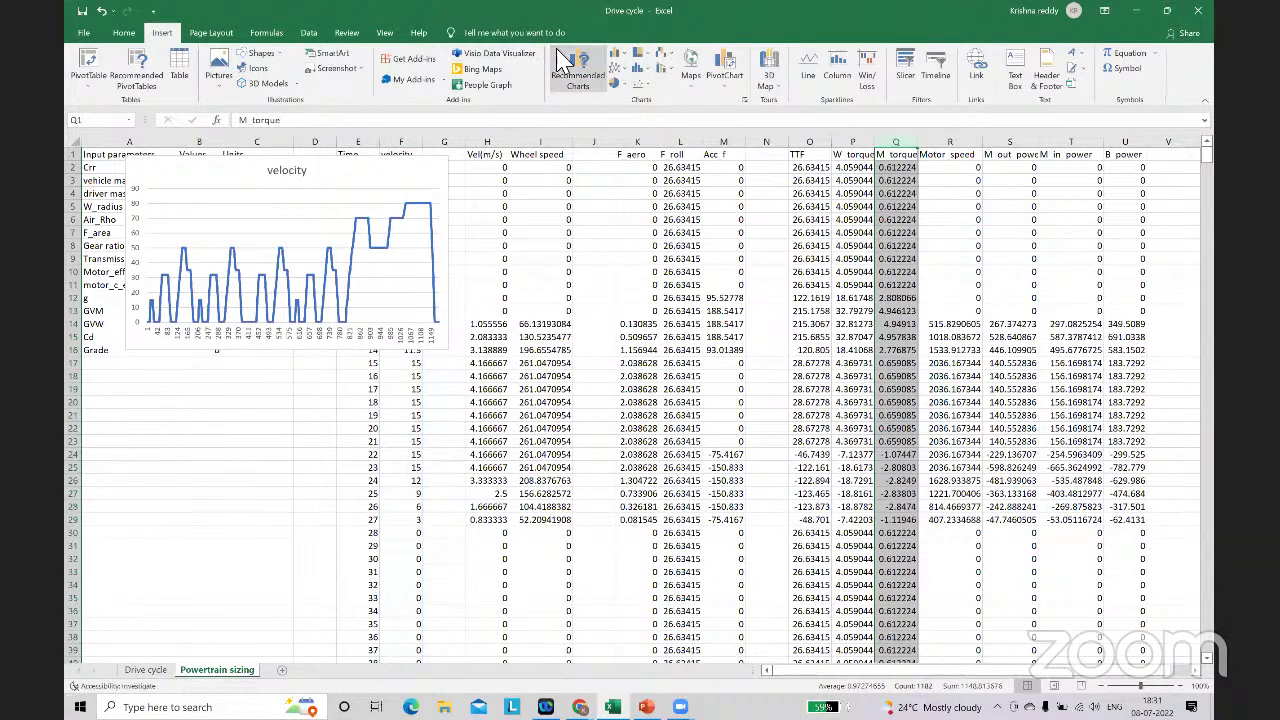
{"action": "left_click", "coordinate": [580, 68]}
{"action": "left_click", "coordinate": [500, 300]}
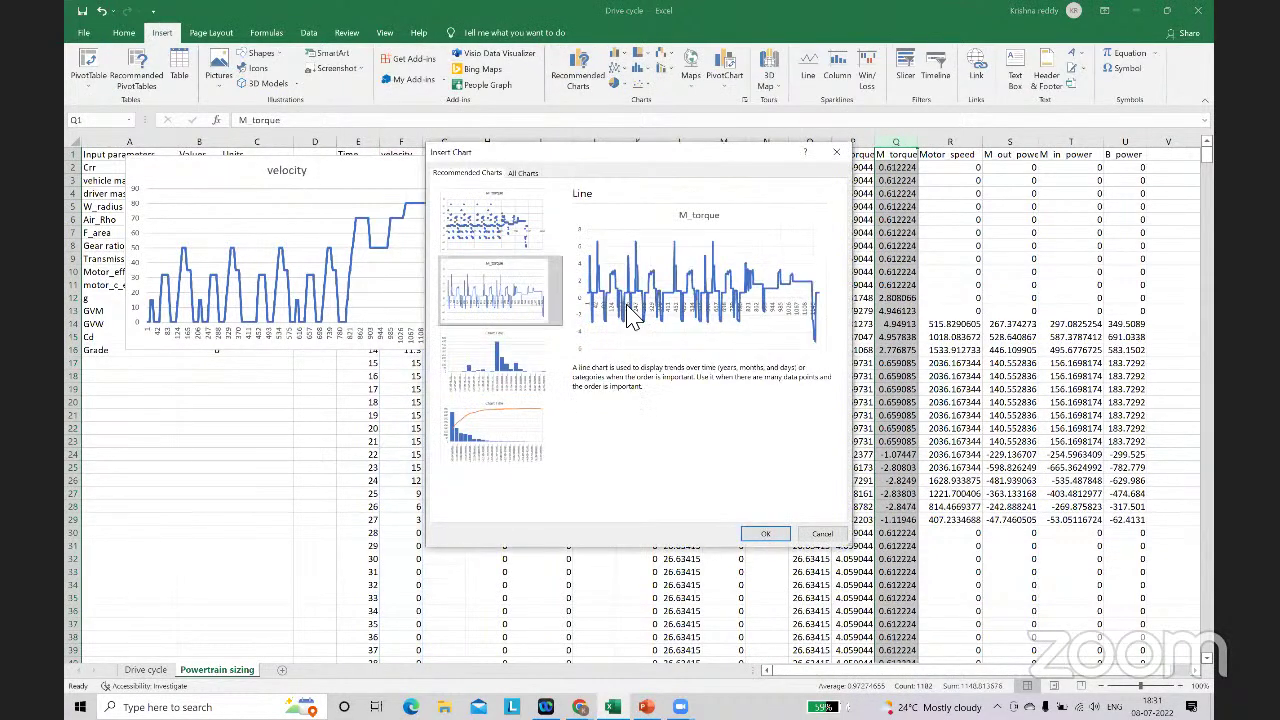
{"action": "left_click", "coordinate": [762, 534]}
{"action": "left_click_drag", "start_coordinate": [814, 343], "coordinate": [401, 389]}
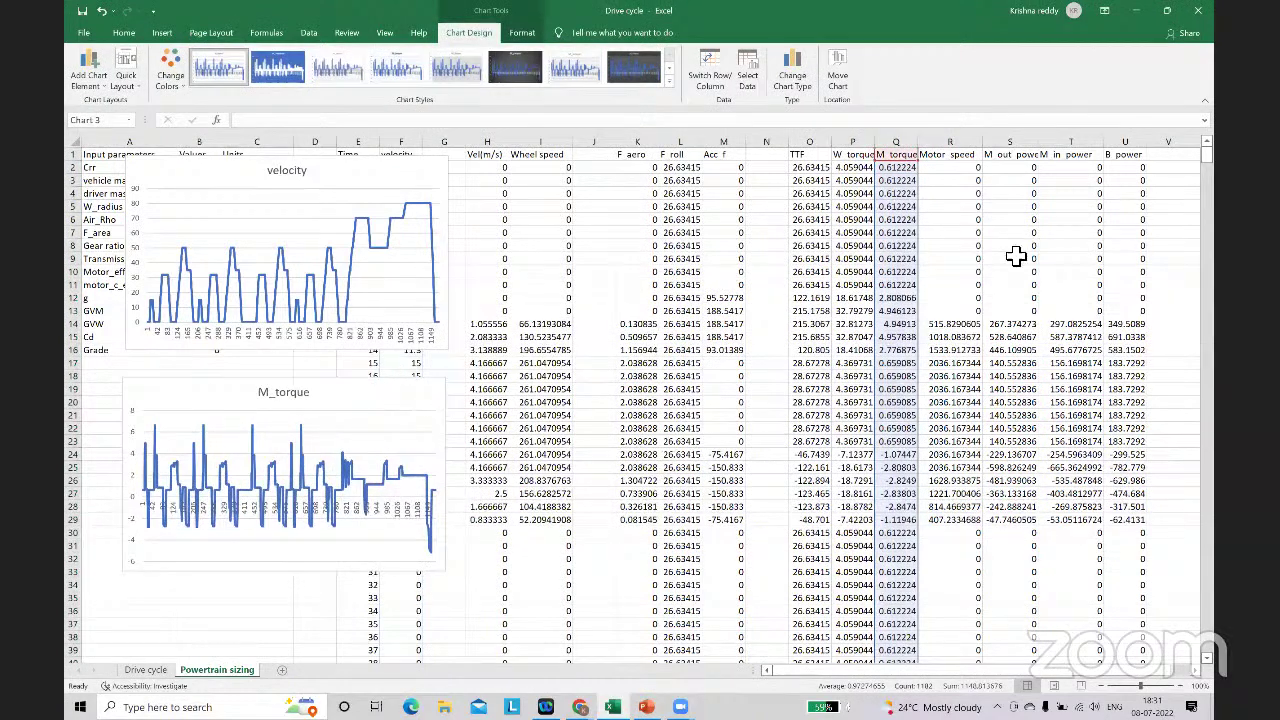
Step: Insert a line chart of the Motor_speed column R and place it beside the velocity chart
{"action": "left_click", "coordinate": [975, 154]}
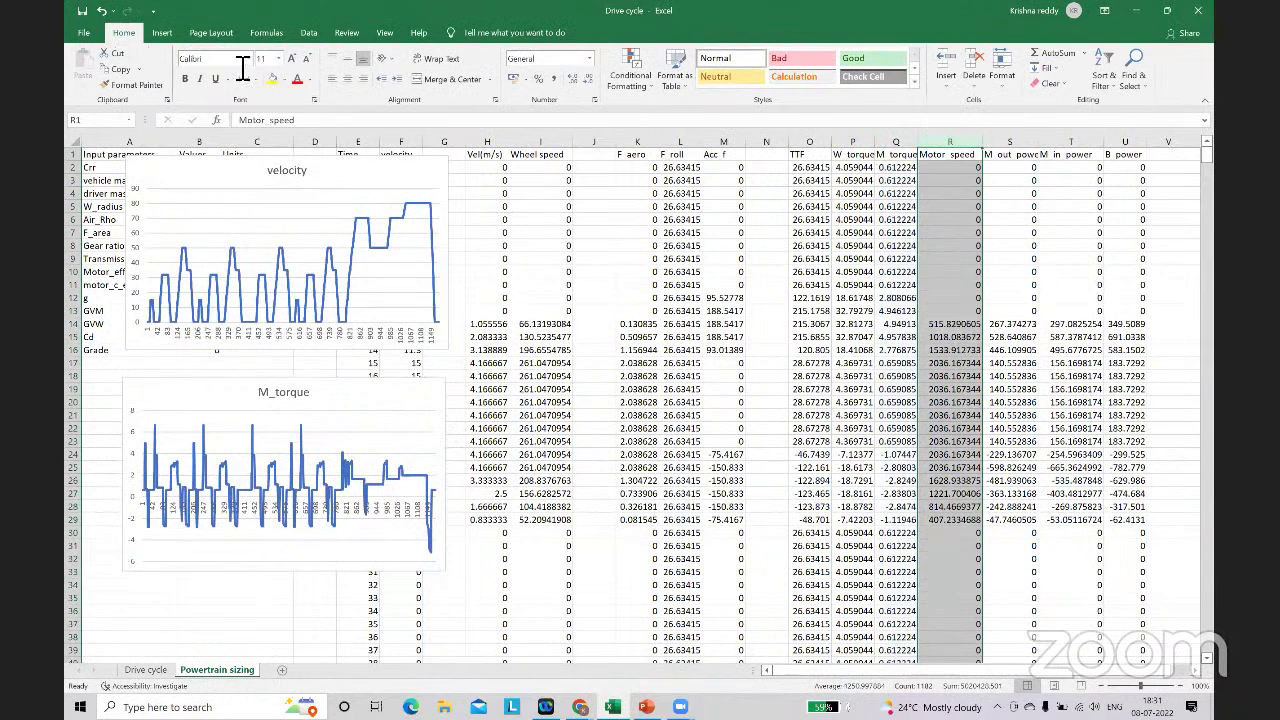
{"action": "left_click", "coordinate": [162, 32]}
{"action": "left_click", "coordinate": [578, 68]}
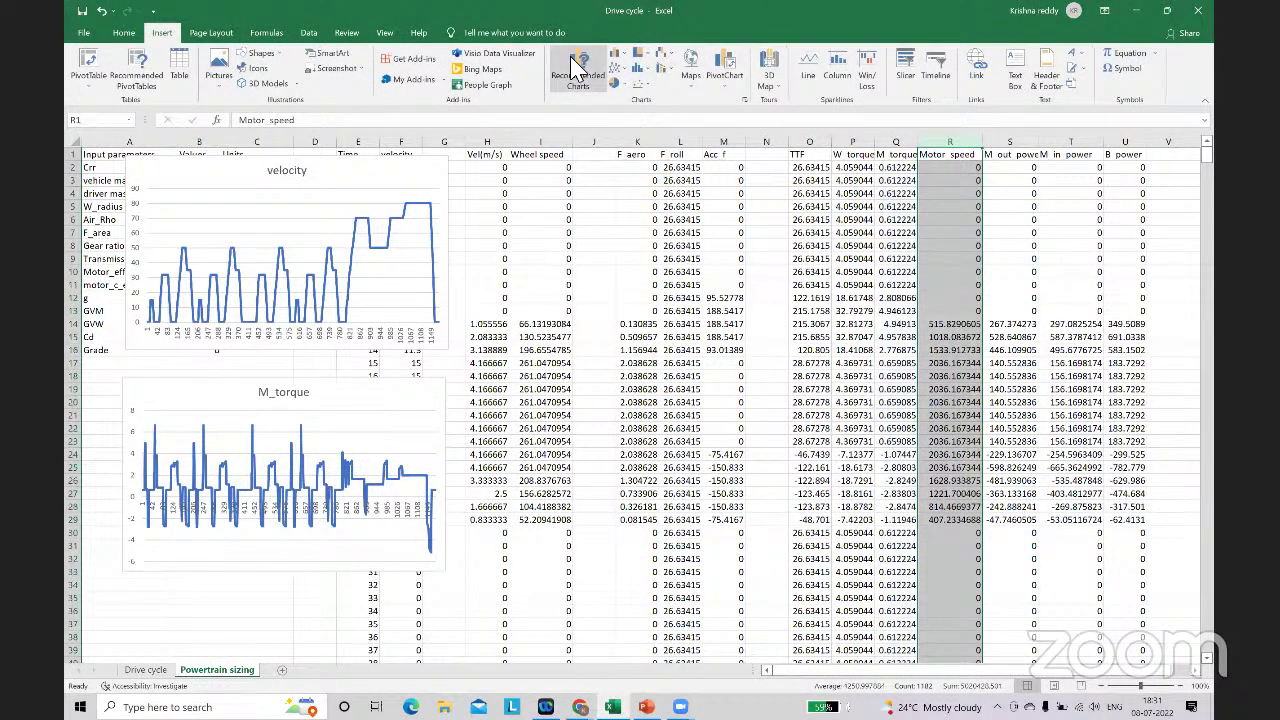
{"action": "left_click", "coordinate": [521, 296]}
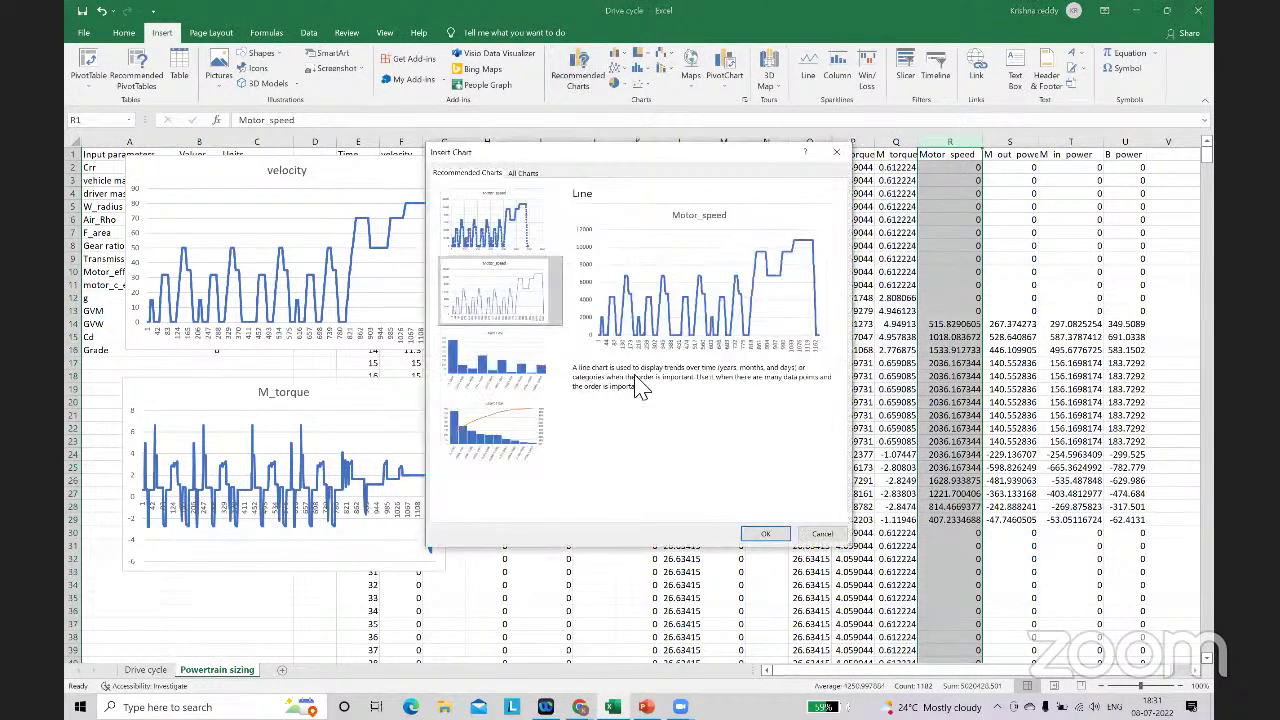
{"action": "left_click", "coordinate": [765, 533]}
{"action": "mouse_move", "coordinate": [703, 349]}
{"action": "left_mouse_down"}
{"action": "mouse_move", "coordinate": [723, 300]}
{"action": "mouse_move", "coordinate": [727, 176]}
{"action": "left_mouse_up"}
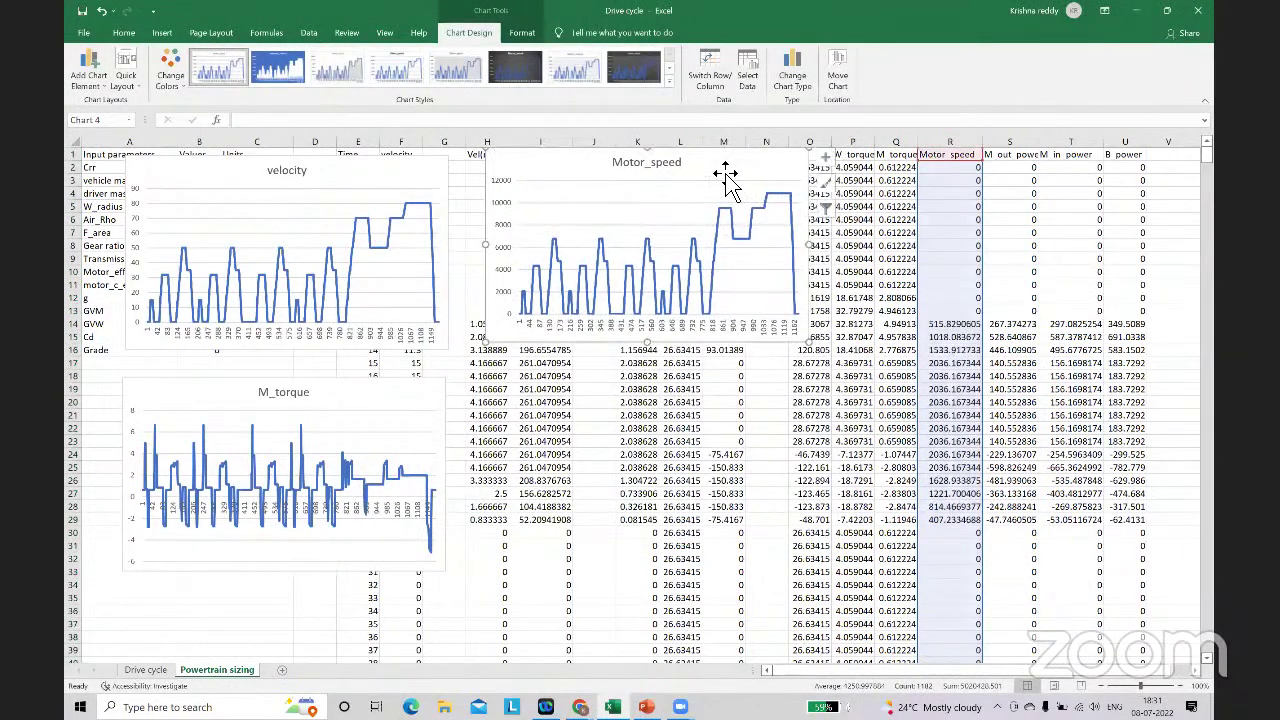
Step: Insert a line chart of the M_out_power column S and place it directly below the Motor_speed chart
{"action": "left_click", "coordinate": [1033, 142]}
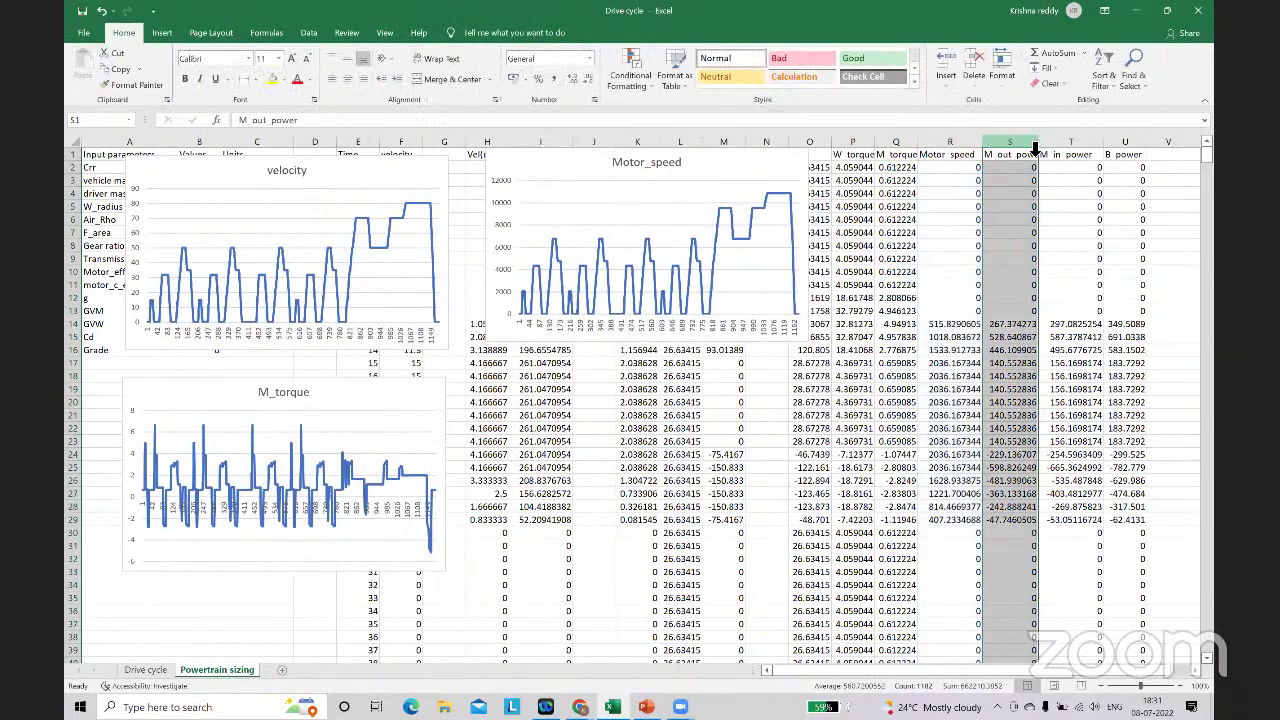
{"action": "left_click", "coordinate": [162, 33]}
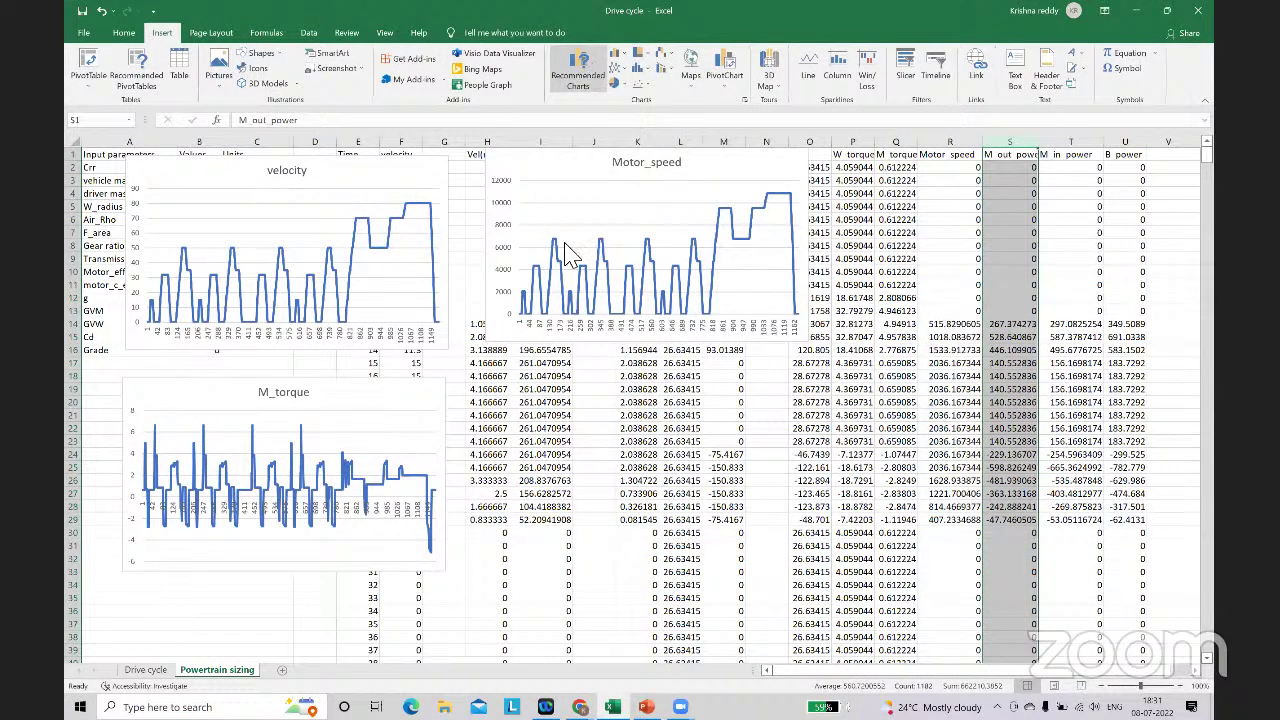
{"action": "left_click", "coordinate": [786, 452]}
{"action": "left_click_drag", "start_coordinate": [760, 310], "coordinate": [766, 390]}
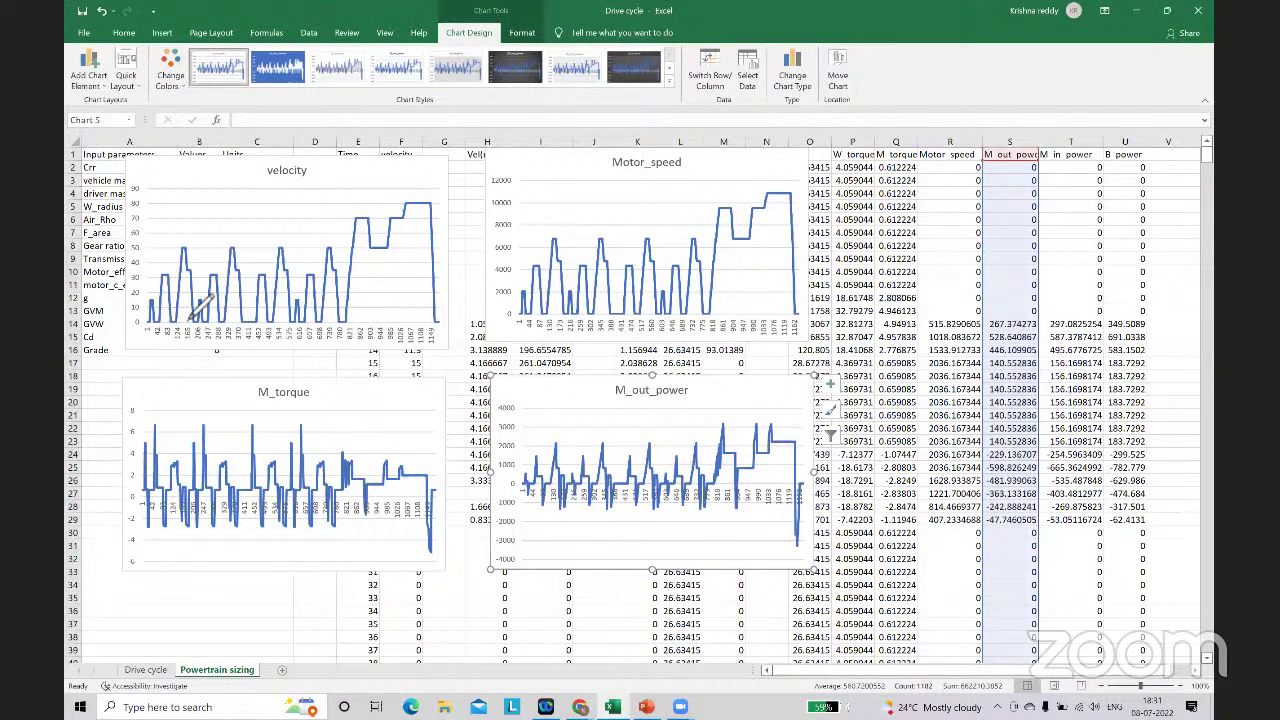
Step: Circle the velocity curve with the annotation pen, draw an arrow to the Motor_speed chart and mark that chart's high-speed end
{"action": "mouse_move", "coordinate": [440, 225]}
{"action": "left_mouse_down"}
{"action": "mouse_move", "coordinate": [125, 275]}
{"action": "mouse_move", "coordinate": [440, 295]}
{"action": "mouse_move", "coordinate": [435, 207]}
{"action": "left_mouse_up"}
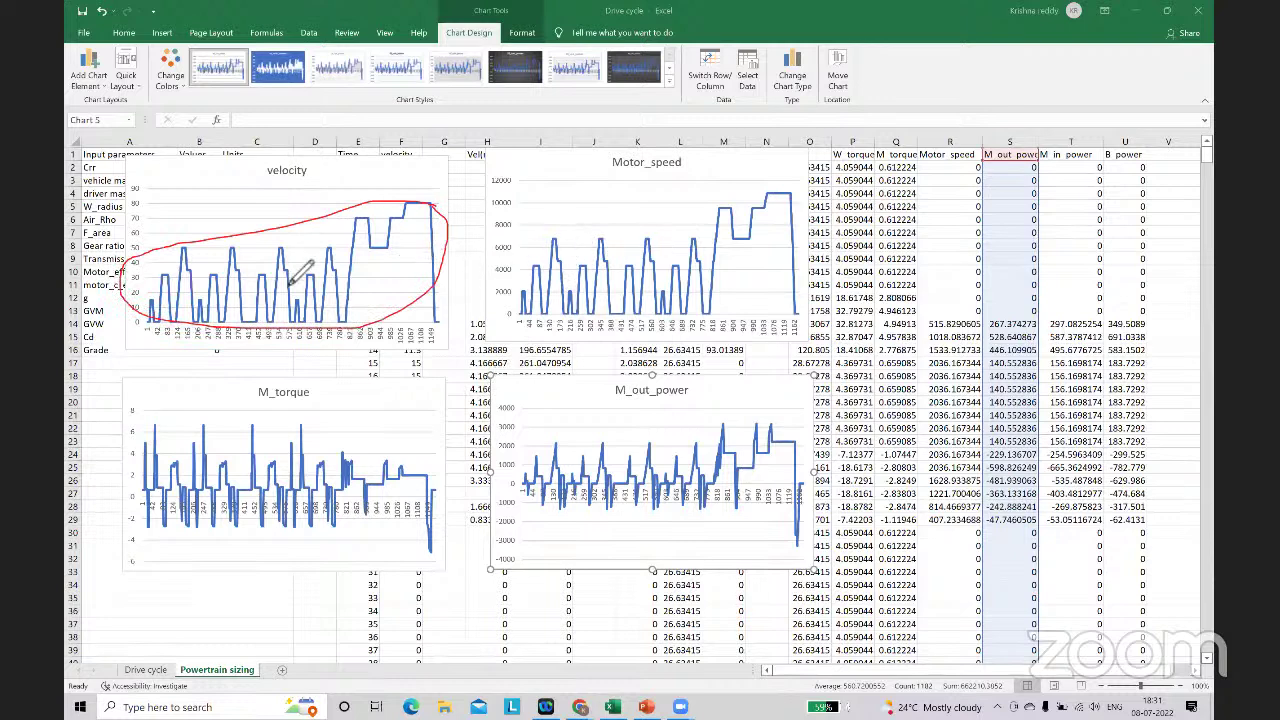
{"action": "left_click_drag", "start_coordinate": [415, 245], "coordinate": [615, 220]}
{"action": "left_click_drag", "start_coordinate": [635, 210], "coordinate": [625, 247]}
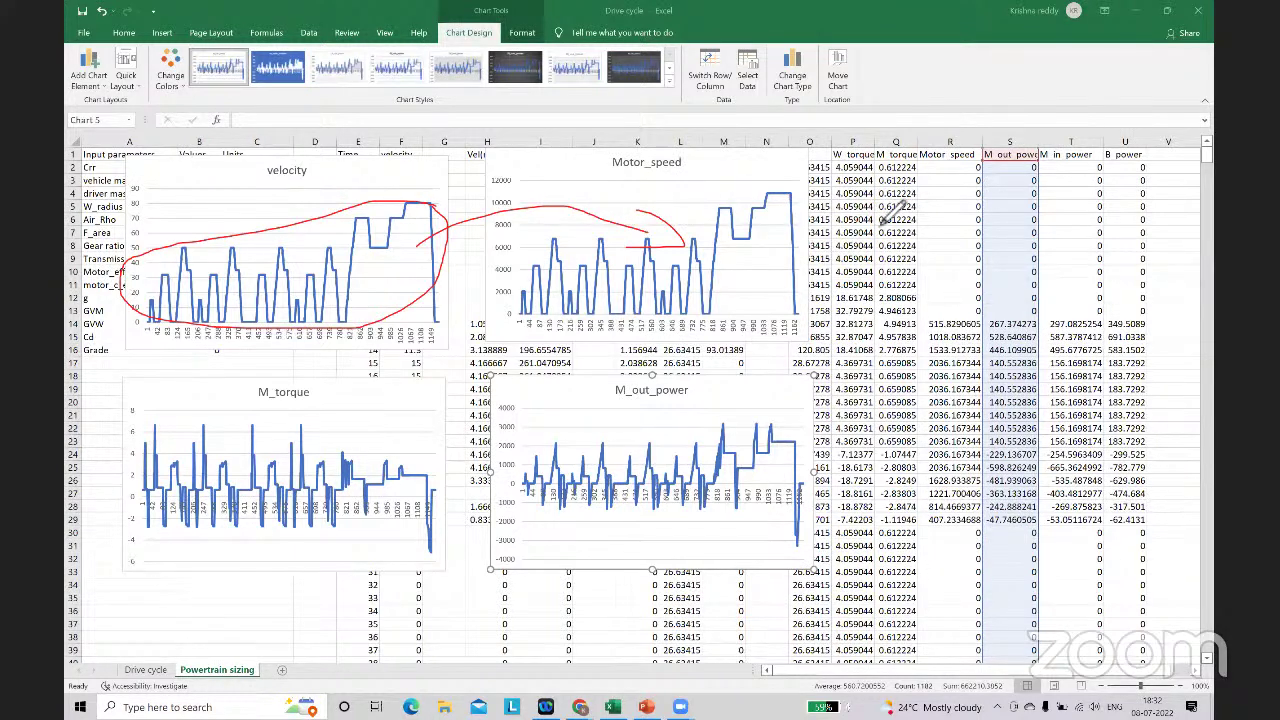
{"action": "mouse_move", "coordinate": [800, 200]}
{"action": "left_mouse_down"}
{"action": "mouse_move", "coordinate": [547, 251]}
{"action": "mouse_move", "coordinate": [701, 339]}
{"action": "mouse_move", "coordinate": [783, 240]}
{"action": "mouse_move", "coordinate": [775, 200]}
{"action": "left_mouse_up"}
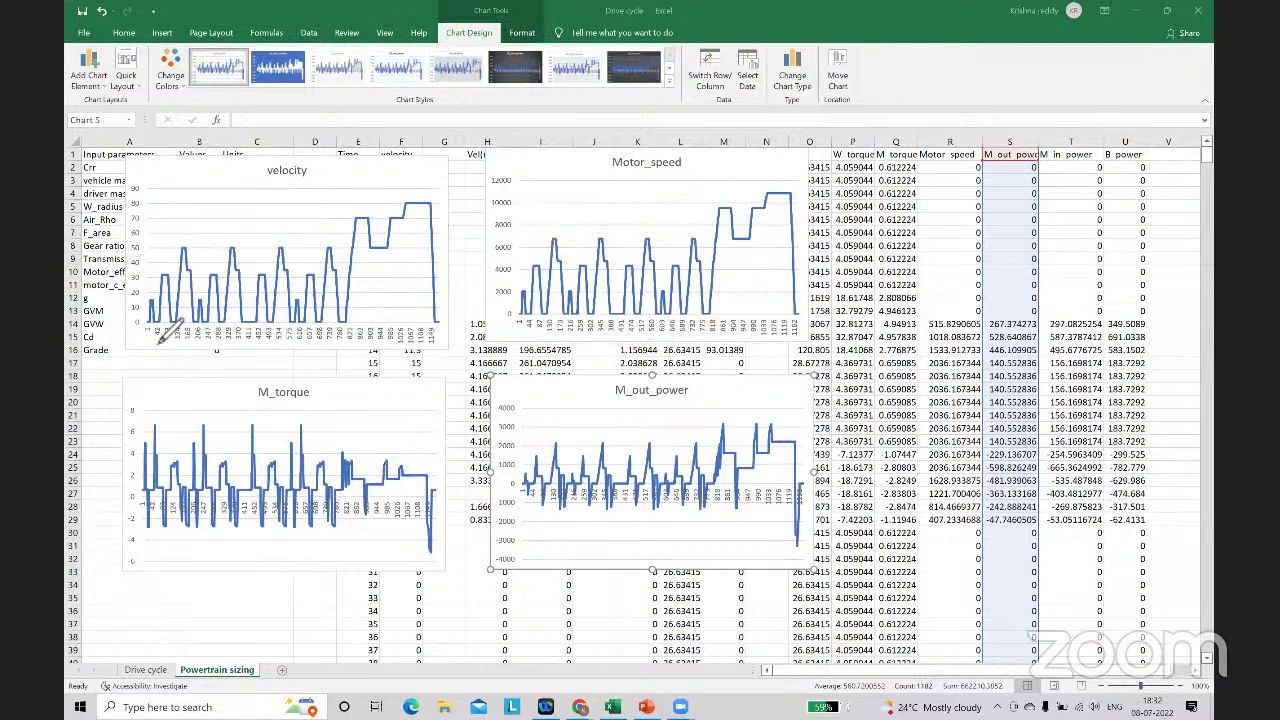
Step: Circle individual low-speed peaks and the final high-speed section of the velocity chart with the annotation pen
{"action": "mouse_move", "coordinate": [174, 322]}
{"action": "left_mouse_down"}
{"action": "mouse_move", "coordinate": [178, 336]}
{"action": "mouse_move", "coordinate": [188, 258]}
{"action": "mouse_move", "coordinate": [227, 281]}
{"action": "mouse_move", "coordinate": [236, 340]}
{"action": "mouse_move", "coordinate": [238, 298]}
{"action": "left_mouse_up"}
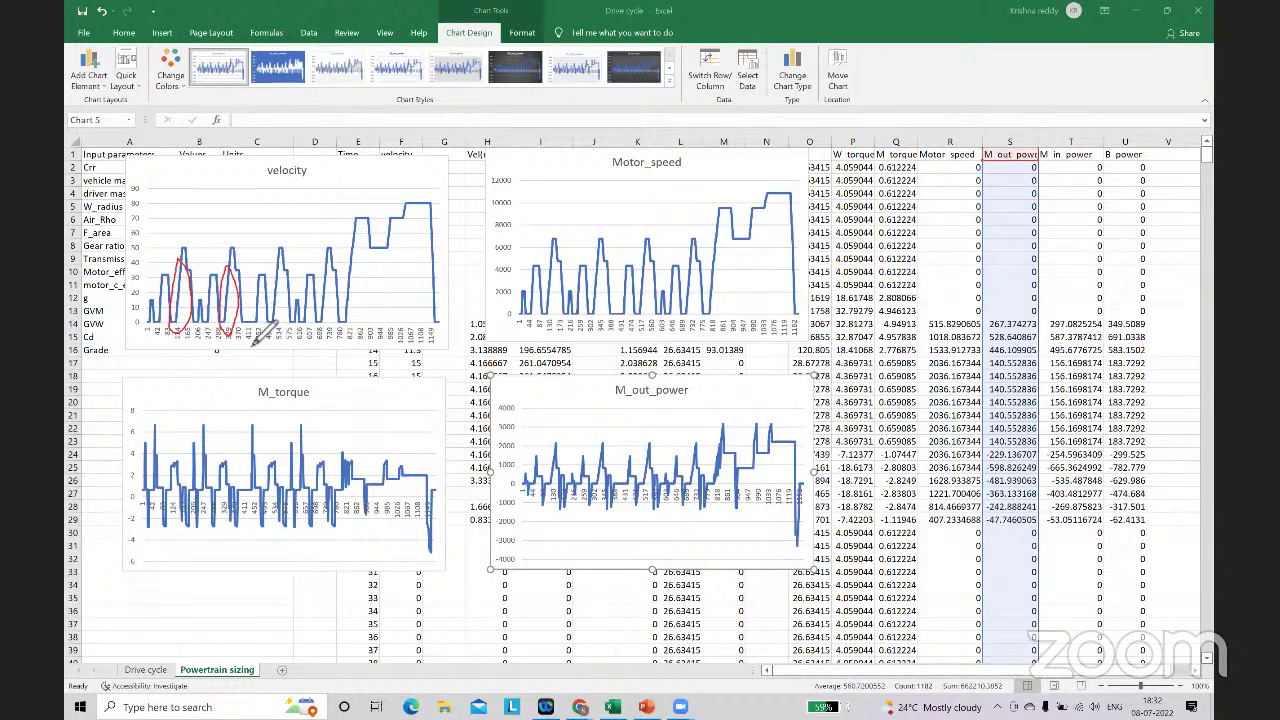
{"action": "mouse_move", "coordinate": [256, 332]}
{"action": "left_mouse_down"}
{"action": "mouse_move", "coordinate": [256, 288]}
{"action": "mouse_move", "coordinate": [259, 347]}
{"action": "left_mouse_up"}
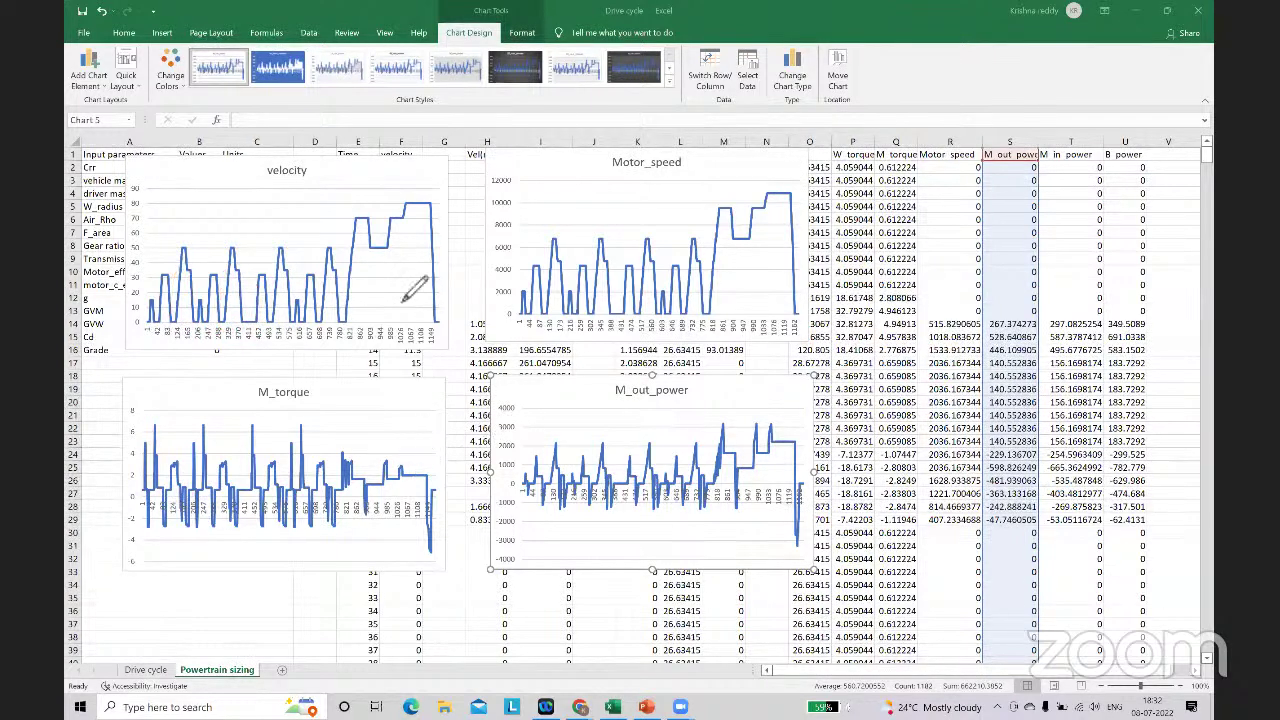
{"action": "mouse_move", "coordinate": [431, 212]}
{"action": "left_mouse_down"}
{"action": "mouse_move", "coordinate": [334, 240]}
{"action": "mouse_move", "coordinate": [340, 251]}
{"action": "left_mouse_up"}
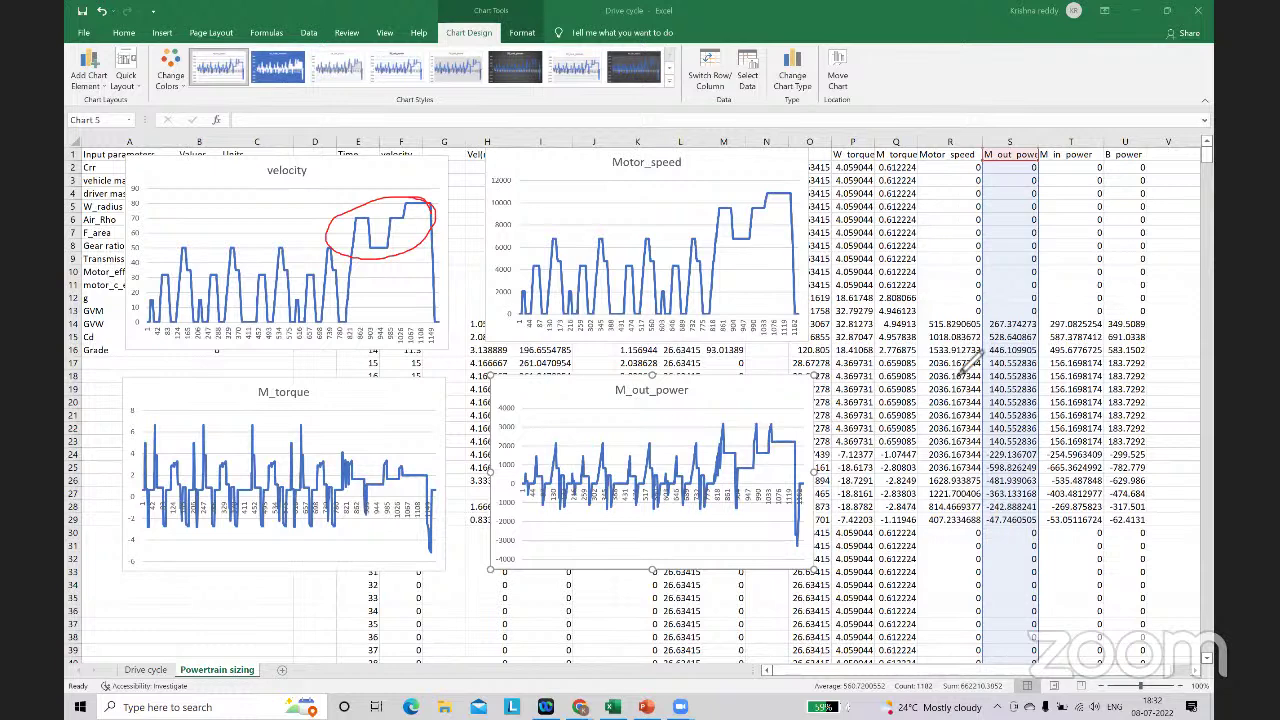
Step: Sketch axes labelled MT and MS with a falling torque-speed curve over columns P to U using the annotation pen
{"action": "left_click_drag", "start_coordinate": [1155, 357], "coordinate": [900, 364]}
{"action": "left_click_drag", "start_coordinate": [930, 215], "coordinate": [1083, 302]}
{"action": "left_click_drag", "start_coordinate": [875, 192], "coordinate": [880, 262]}
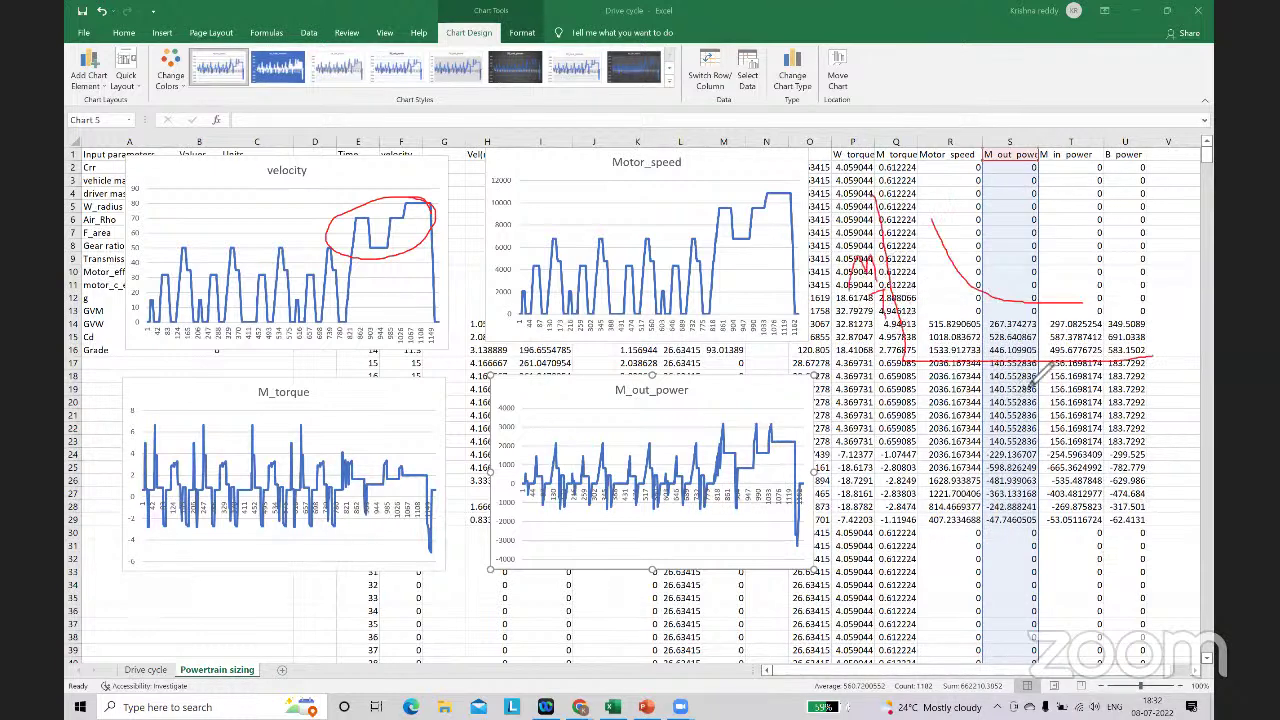
{"action": "mouse_move", "coordinate": [1003, 400]}
{"action": "left_mouse_down"}
{"action": "mouse_move", "coordinate": [1036, 372]}
{"action": "mouse_move", "coordinate": [1044, 410]}
{"action": "left_mouse_up"}
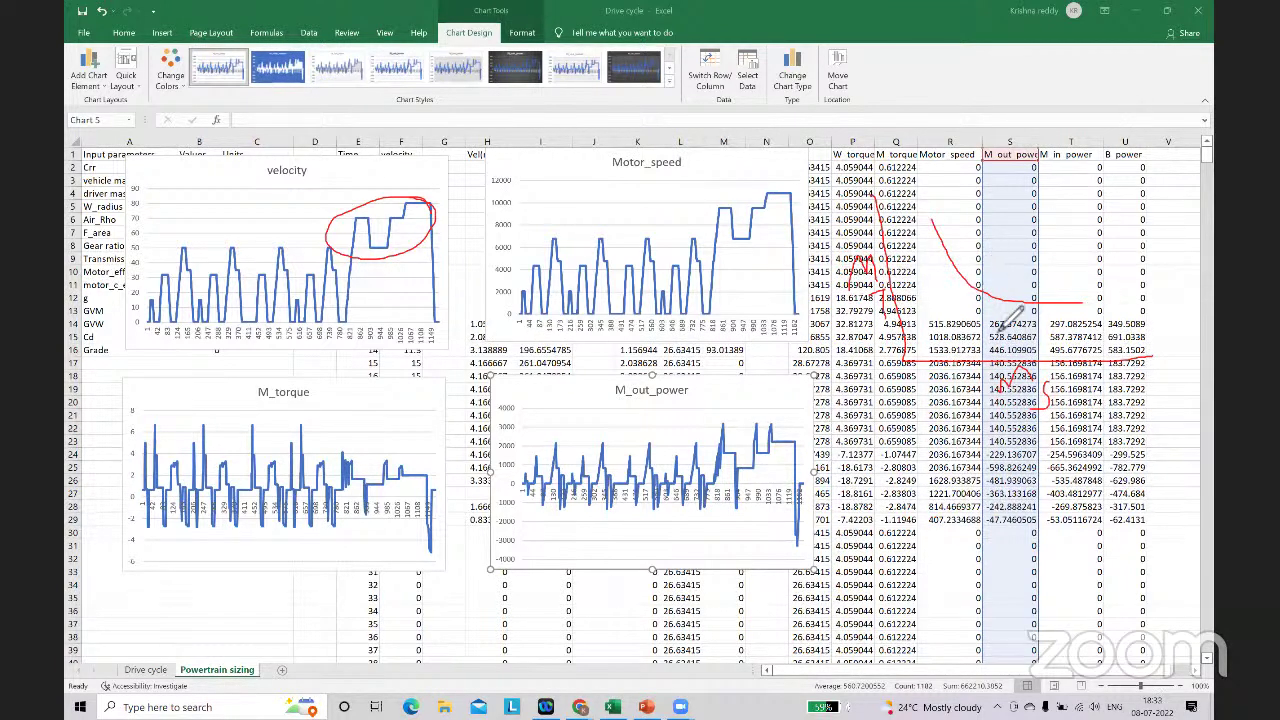
Step: Mark the high-torque, low-speed region and the low-torque, high-speed region on the sketched torque-speed curve
{"action": "left_click_drag", "start_coordinate": [900, 222], "coordinate": [935, 218]}
{"action": "mouse_move", "coordinate": [955, 228]}
{"action": "left_mouse_down"}
{"action": "mouse_move", "coordinate": [919, 265]}
{"action": "mouse_move", "coordinate": [933, 225]}
{"action": "mouse_move", "coordinate": [957, 262]}
{"action": "left_mouse_up"}
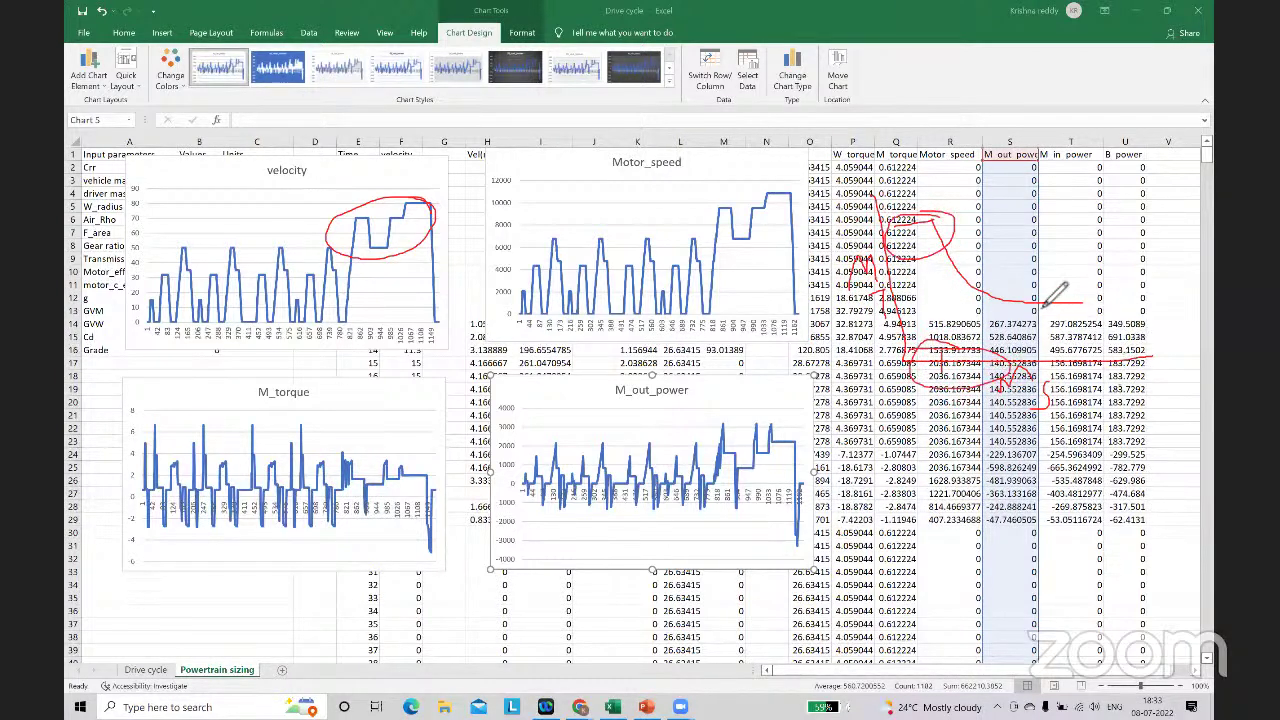
{"action": "mouse_move", "coordinate": [975, 245]}
{"action": "left_mouse_down"}
{"action": "mouse_move", "coordinate": [1100, 294]}
{"action": "mouse_move", "coordinate": [1143, 286]}
{"action": "left_mouse_up"}
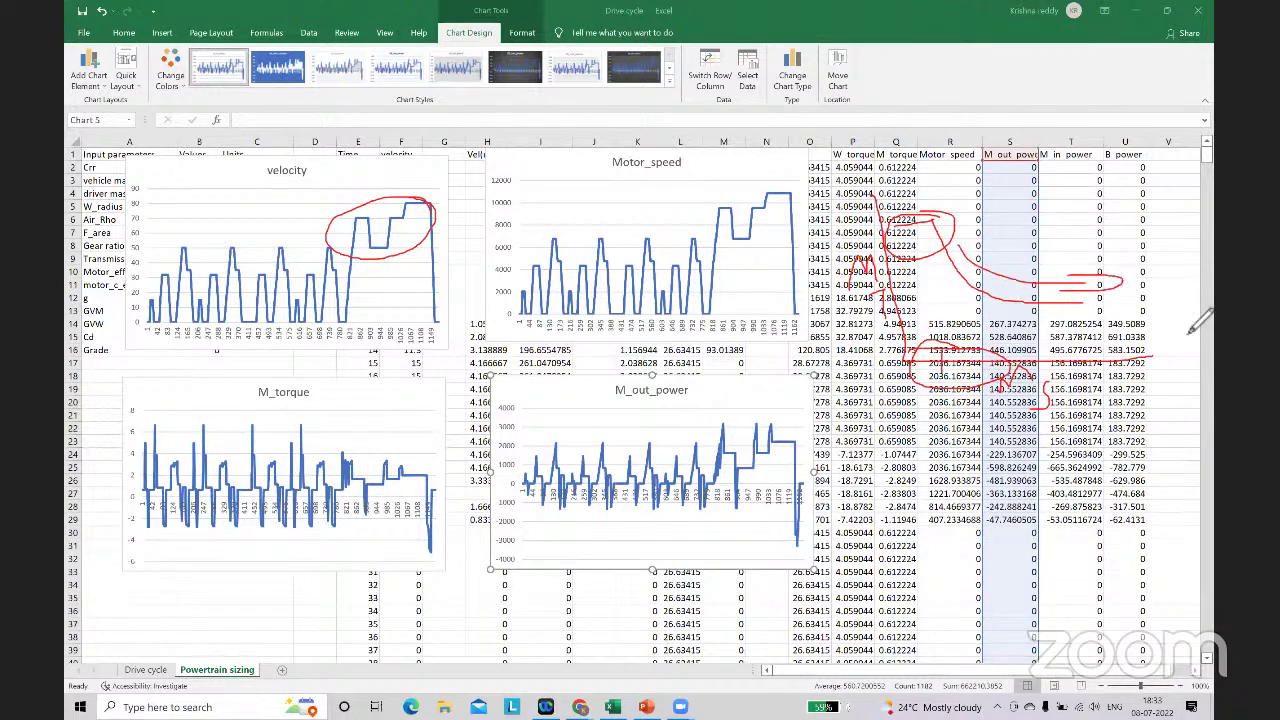
{"action": "left_click_drag", "start_coordinate": [1140, 355], "coordinate": [1108, 358]}
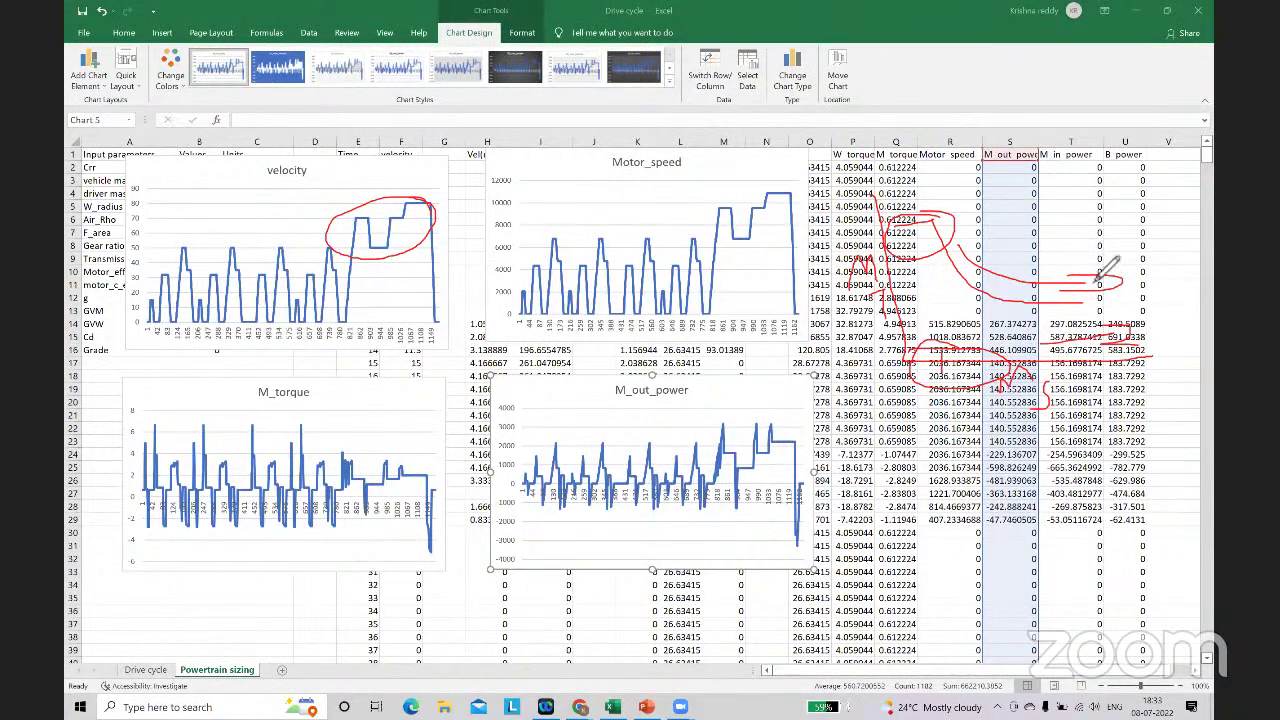
{"action": "left_click_drag", "start_coordinate": [1086, 263], "coordinate": [1058, 263]}
{"action": "mouse_move", "coordinate": [1076, 256]}
{"action": "left_mouse_down"}
{"action": "mouse_move", "coordinate": [1076, 272]}
{"action": "mouse_move", "coordinate": [1101, 250]}
{"action": "mouse_move", "coordinate": [1116, 277]}
{"action": "left_mouse_up"}
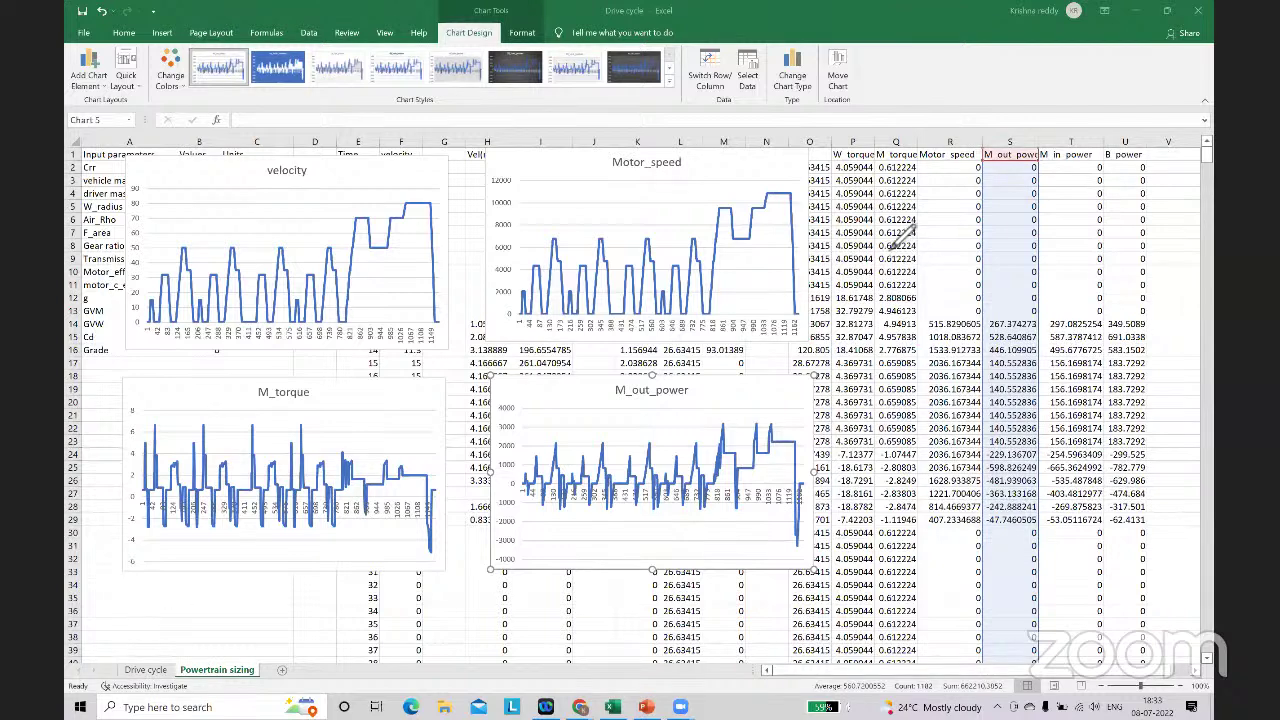
Step: Sketch fresh torque-speed axes with a flat-then-falling curve and an arrow along its descent using the annotation pen
{"action": "left_click_drag", "start_coordinate": [859, 191], "coordinate": [890, 415]}
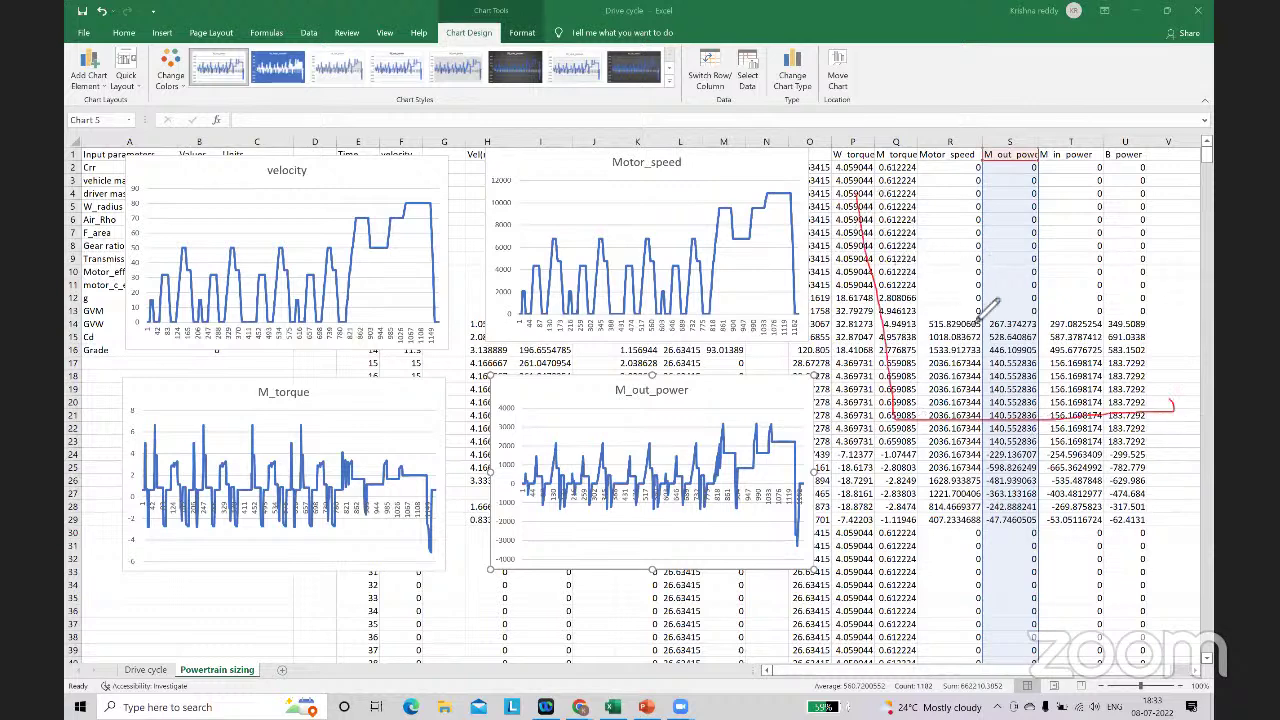
{"action": "left_click_drag", "start_coordinate": [1145, 380], "coordinate": [932, 244]}
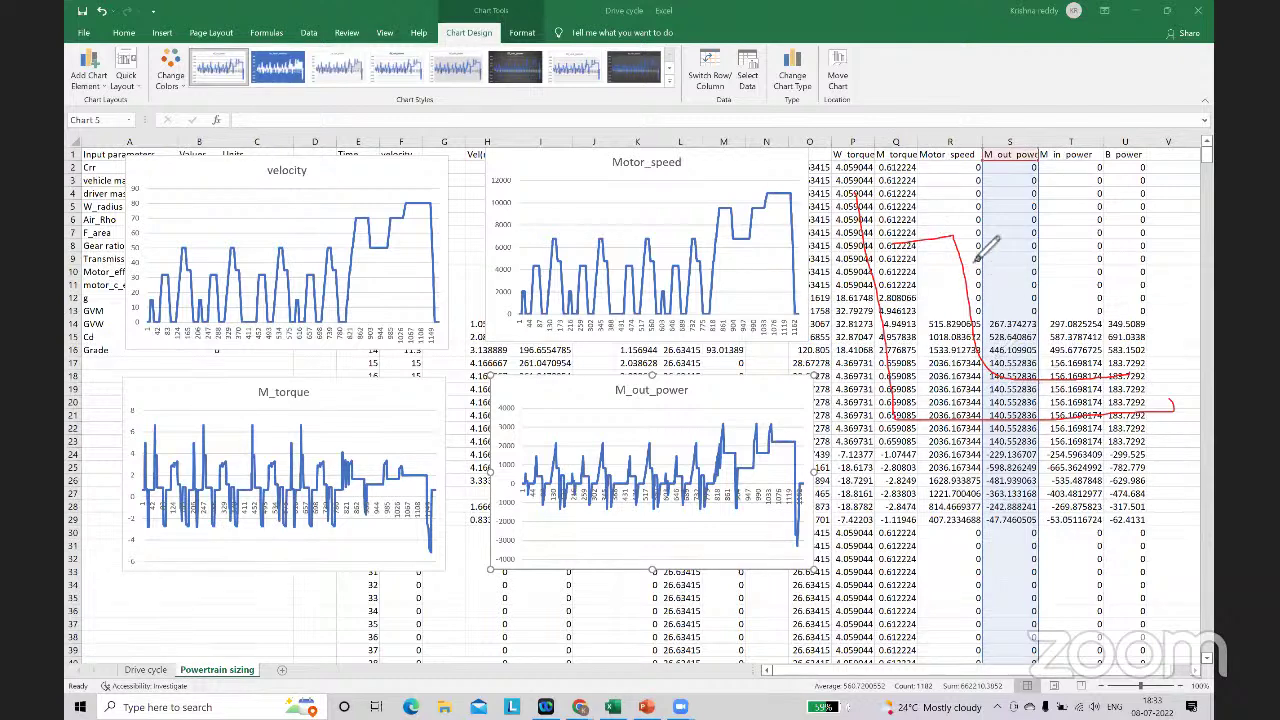
{"action": "mouse_move", "coordinate": [987, 249]}
{"action": "left_mouse_down"}
{"action": "mouse_move", "coordinate": [1018, 314]}
{"action": "mouse_move", "coordinate": [1045, 280]}
{"action": "mouse_move", "coordinate": [1030, 322]}
{"action": "left_mouse_up"}
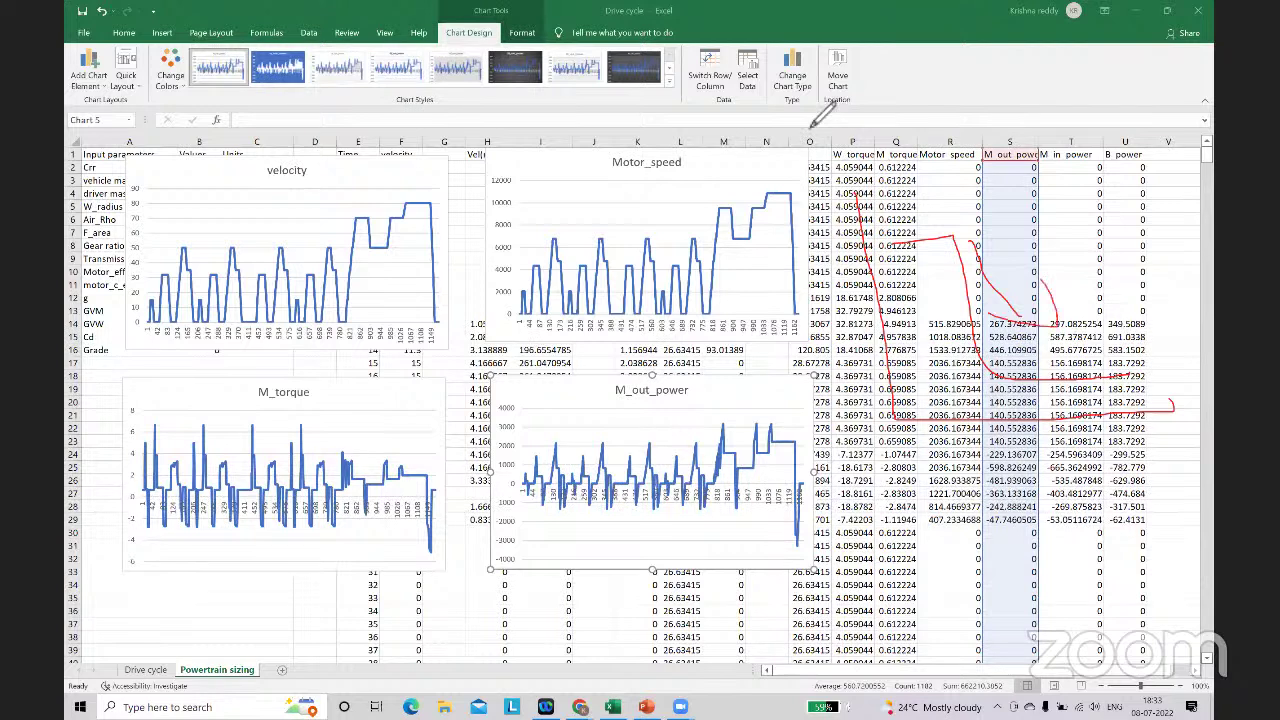
Step: Circle the final high-speed section on the velocity chart and its counterpart on the M_torque chart, and mark the M_out_power chart
{"action": "left_click_drag", "start_coordinate": [429, 186], "coordinate": [377, 192]}
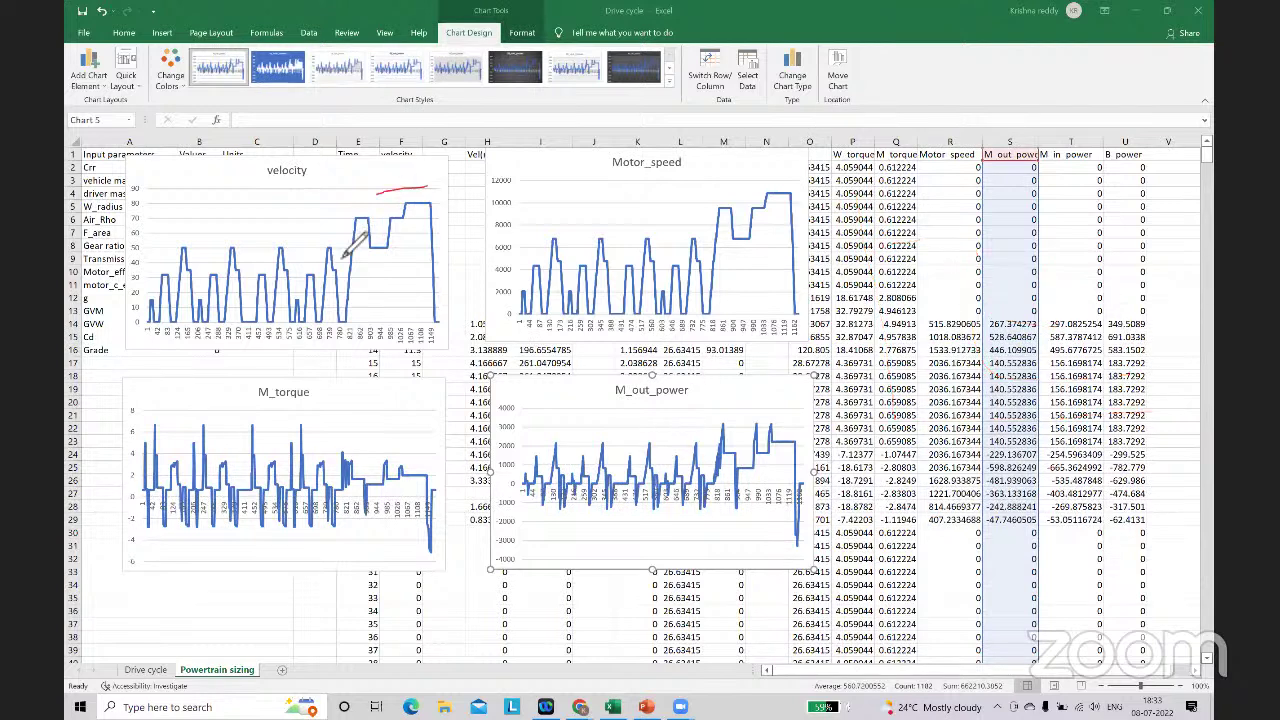
{"action": "mouse_move", "coordinate": [342, 257]}
{"action": "left_mouse_down"}
{"action": "mouse_move", "coordinate": [456, 247]}
{"action": "mouse_move", "coordinate": [430, 187]}
{"action": "left_mouse_up"}
{"action": "mouse_move", "coordinate": [432, 458]}
{"action": "left_mouse_down"}
{"action": "mouse_move", "coordinate": [340, 448]}
{"action": "mouse_move", "coordinate": [437, 458]}
{"action": "left_mouse_up"}
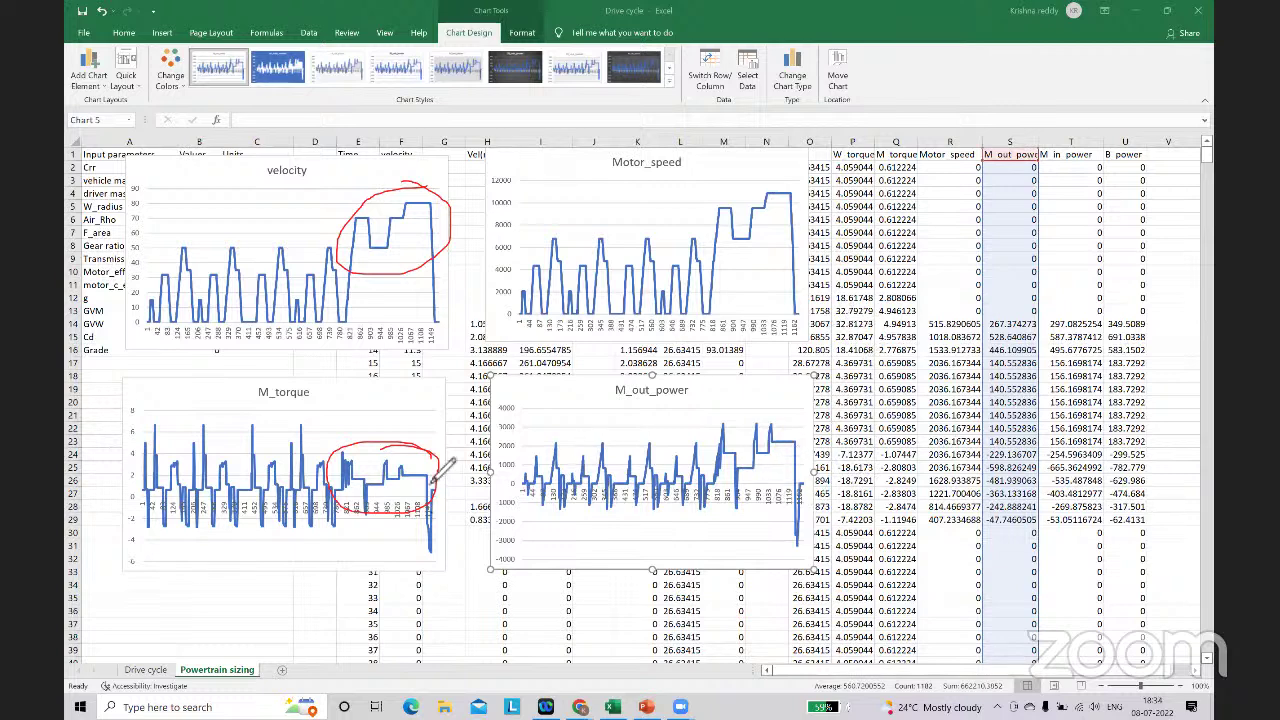
{"action": "mouse_move", "coordinate": [665, 386]}
{"action": "left_mouse_down"}
{"action": "mouse_move", "coordinate": [617, 401]}
{"action": "mouse_move", "coordinate": [675, 387]}
{"action": "left_mouse_up"}
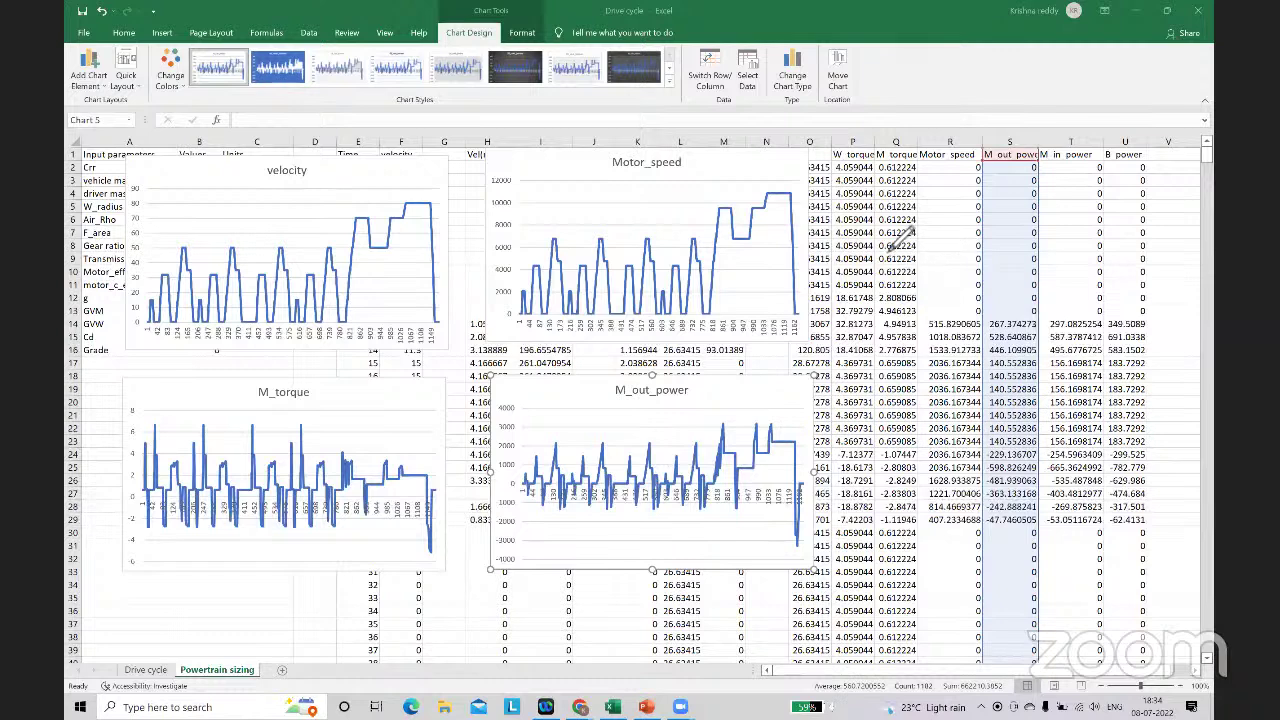
Step: Underline the M_torque chart title and handwrite "Continuous/Nominal" and "Peak torque" over columns P to U using the annotation pen
{"action": "left_click_drag", "start_coordinate": [243, 407], "coordinate": [330, 405]}
{"action": "mouse_move", "coordinate": [936, 232]}
{"action": "left_mouse_down"}
{"action": "mouse_move", "coordinate": [965, 238]}
{"action": "mouse_move", "coordinate": [980, 190]}
{"action": "mouse_move", "coordinate": [1060, 230]}
{"action": "left_mouse_up"}
{"action": "mouse_move", "coordinate": [1066, 210]}
{"action": "left_mouse_down"}
{"action": "mouse_move", "coordinate": [1066, 228]}
{"action": "mouse_move", "coordinate": [1092, 224]}
{"action": "left_mouse_up"}
{"action": "left_click_drag", "start_coordinate": [1118, 210], "coordinate": [1128, 176]}
{"action": "mouse_move", "coordinate": [822, 200]}
{"action": "left_mouse_down"}
{"action": "mouse_move", "coordinate": [806, 236]}
{"action": "mouse_move", "coordinate": [868, 236]}
{"action": "mouse_move", "coordinate": [870, 218]}
{"action": "left_mouse_up"}
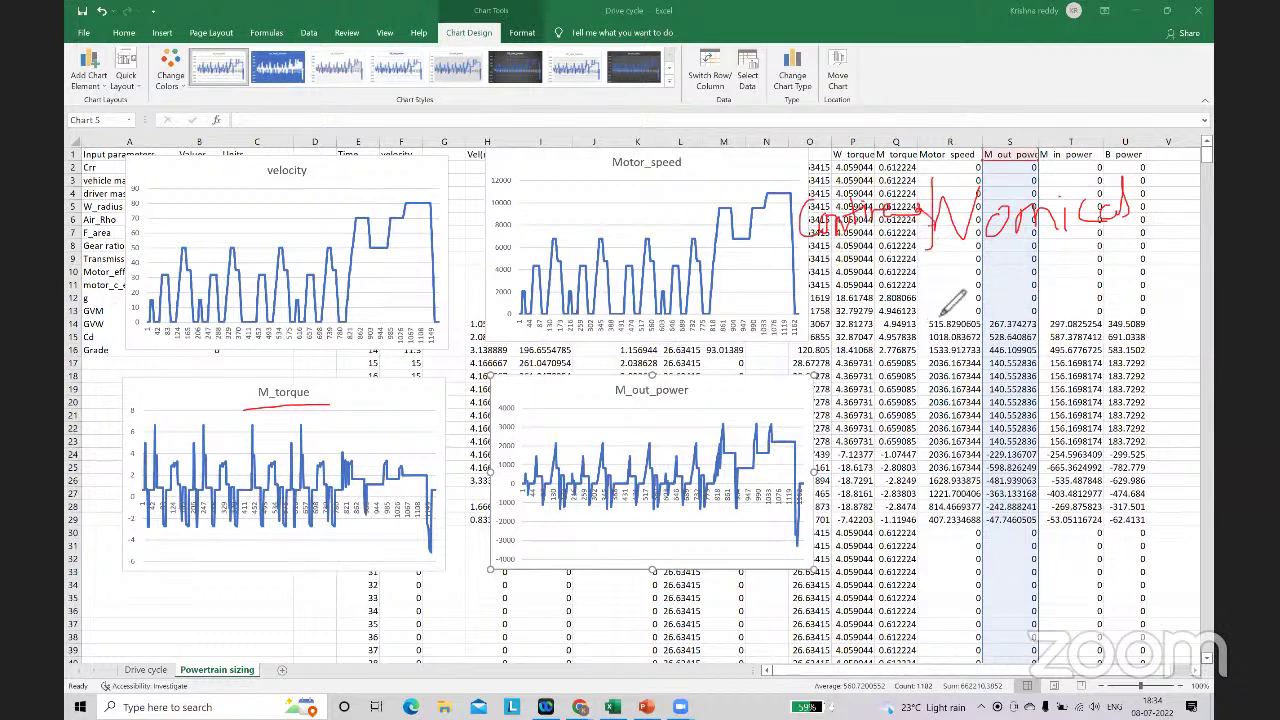
{"action": "mouse_move", "coordinate": [910, 292]}
{"action": "left_mouse_down"}
{"action": "mouse_move", "coordinate": [980, 330]}
{"action": "mouse_move", "coordinate": [996, 302]}
{"action": "mouse_move", "coordinate": [1000, 332]}
{"action": "left_mouse_up"}
{"action": "mouse_move", "coordinate": [1056, 284]}
{"action": "left_mouse_down"}
{"action": "mouse_move", "coordinate": [1058, 310]}
{"action": "mouse_move", "coordinate": [1072, 292]}
{"action": "mouse_move", "coordinate": [1150, 300]}
{"action": "mouse_move", "coordinate": [1170, 288]}
{"action": "left_mouse_up"}
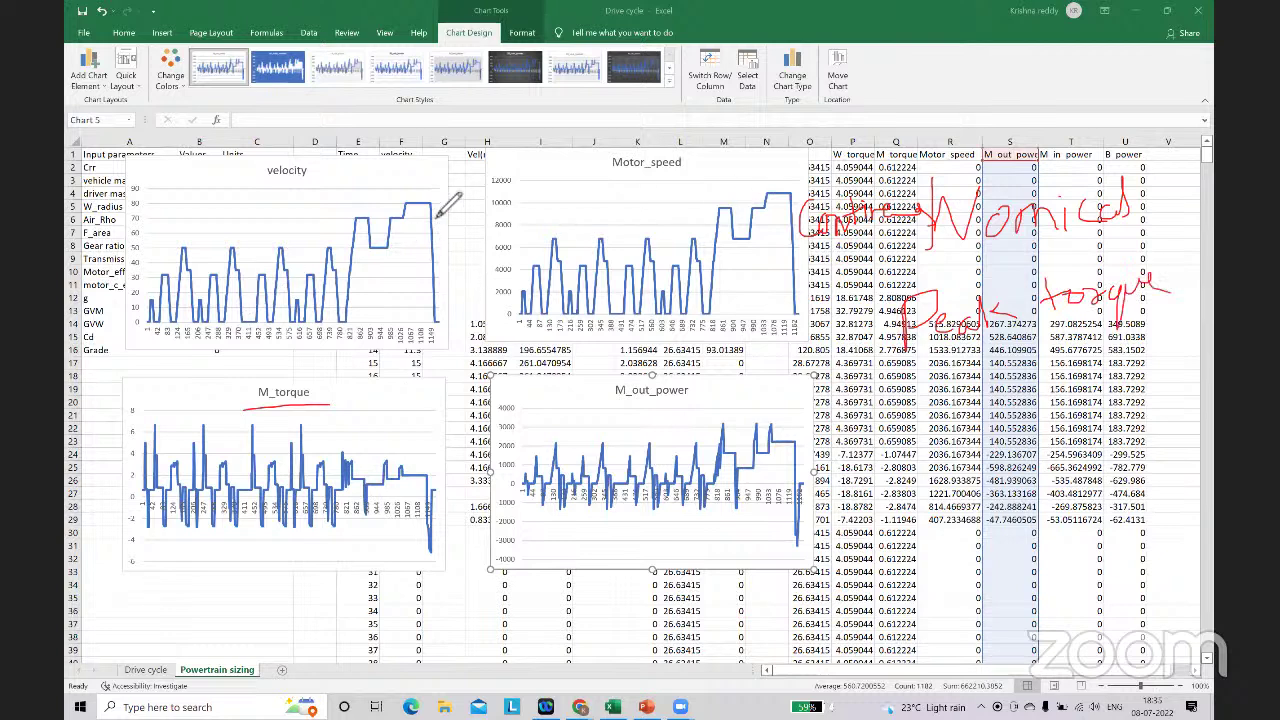
Step: Circle the whole velocity chart and the whole M_torque chart with the annotation pen, and clear the marks
{"action": "left_click_drag", "start_coordinate": [440, 180], "coordinate": [448, 184]}
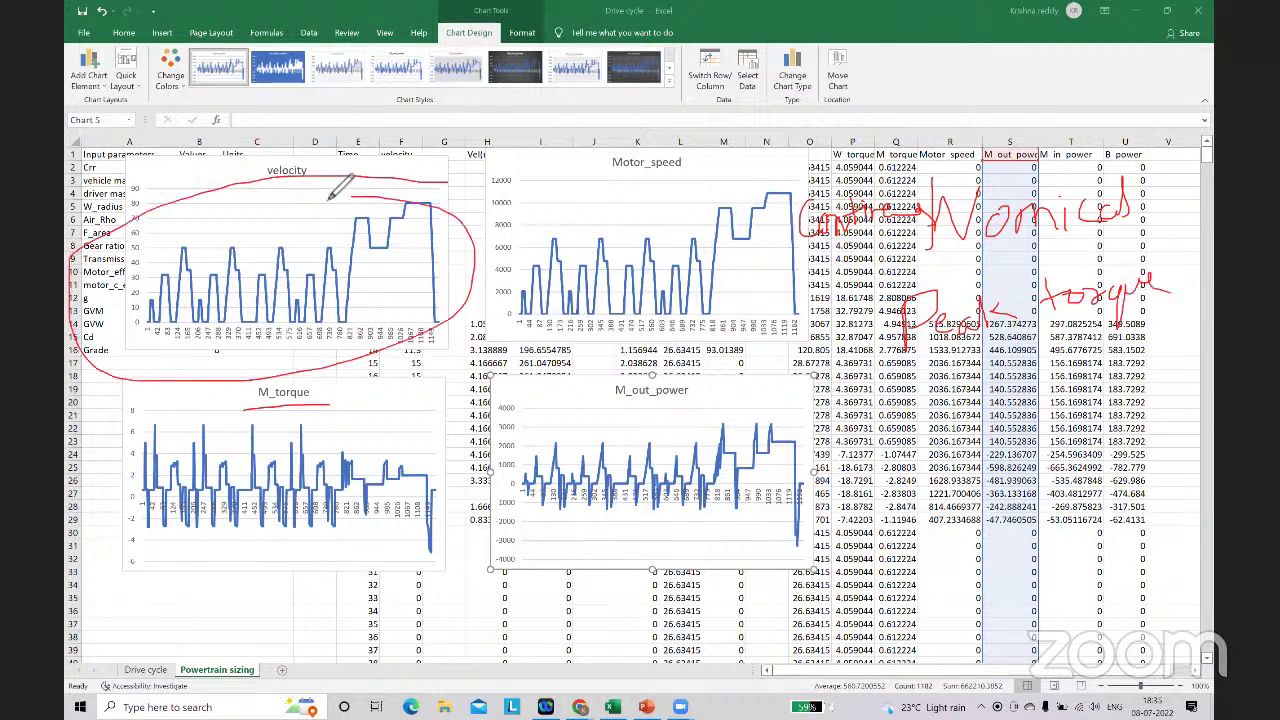
{"action": "mouse_move", "coordinate": [280, 228]}
{"action": "left_mouse_down"}
{"action": "mouse_move", "coordinate": [322, 181]}
{"action": "mouse_move", "coordinate": [350, 225]}
{"action": "left_mouse_up"}
{"action": "left_click_drag", "start_coordinate": [388, 190], "coordinate": [428, 210]}
{"action": "left_click_drag", "start_coordinate": [462, 178], "coordinate": [458, 212]}
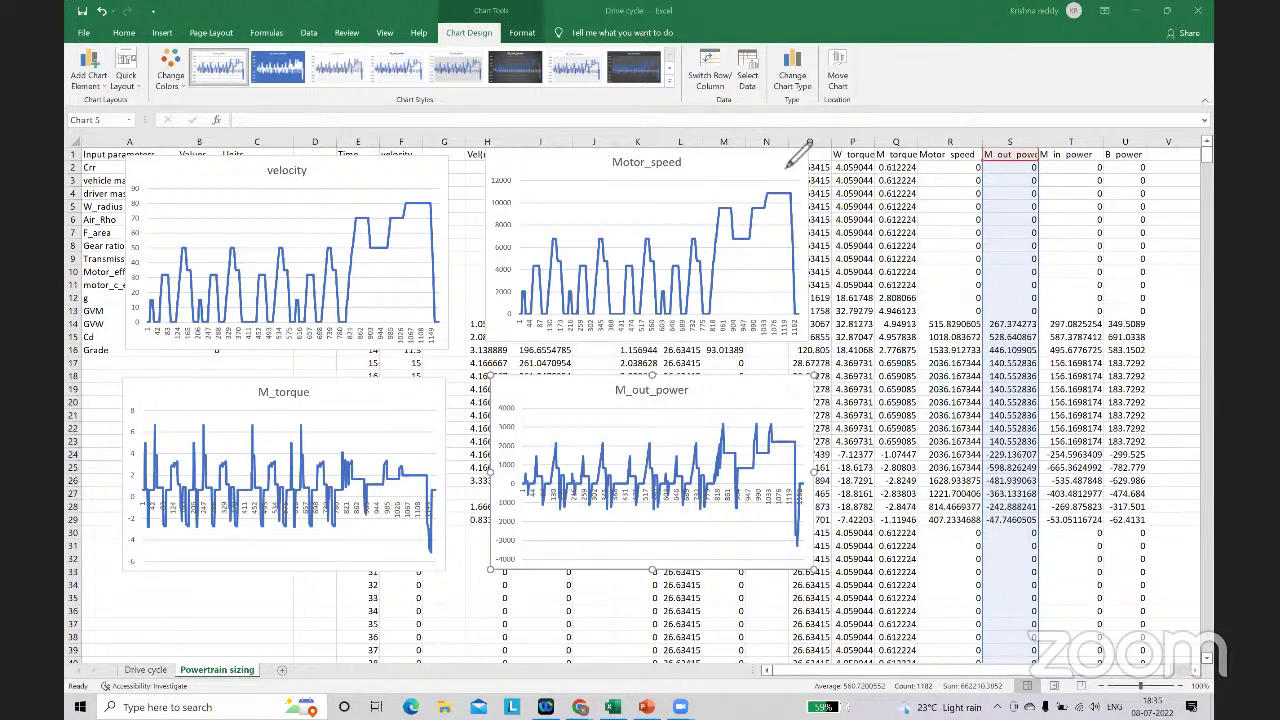
{"action": "mouse_move", "coordinate": [391, 430]}
{"action": "left_mouse_down"}
{"action": "mouse_move", "coordinate": [183, 417]}
{"action": "mouse_move", "coordinate": [214, 563]}
{"action": "mouse_move", "coordinate": [408, 548]}
{"action": "left_mouse_up"}
{"action": "mouse_move", "coordinate": [328, 403]}
{"action": "left_mouse_down"}
{"action": "mouse_move", "coordinate": [440, 435]}
{"action": "mouse_move", "coordinate": [430, 550]}
{"action": "left_mouse_up"}
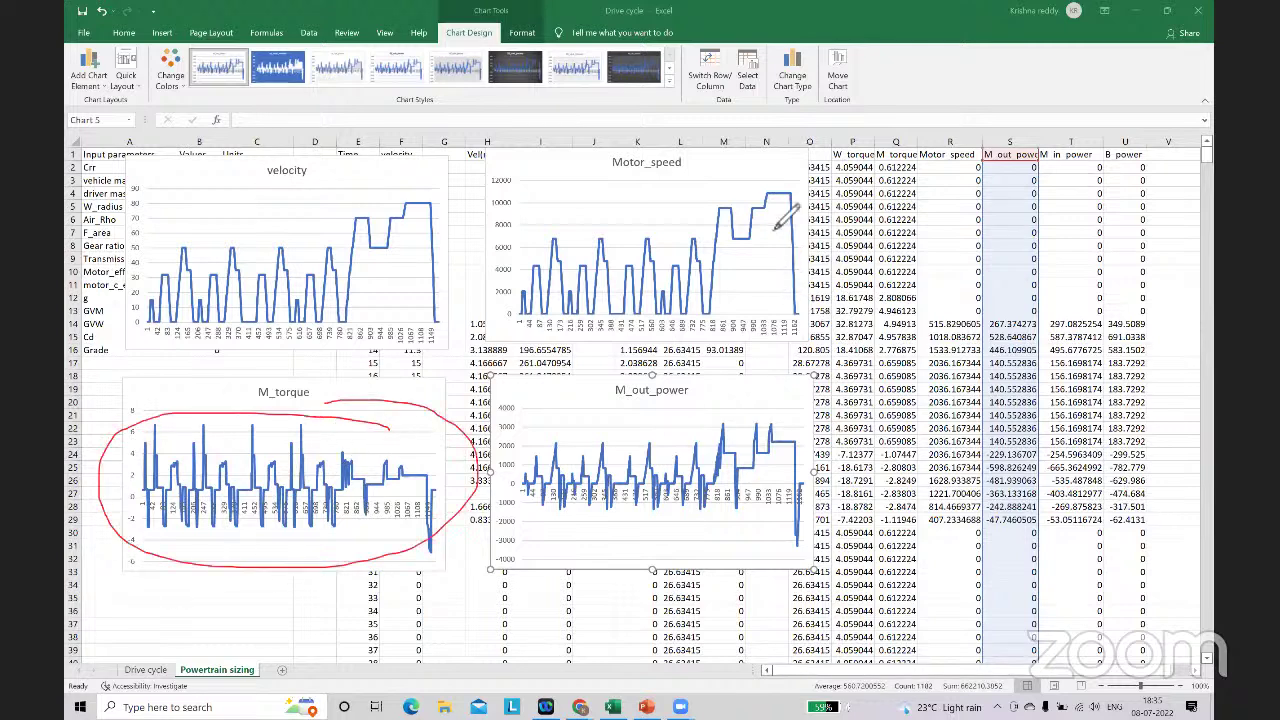
{"action": "key", "text": "e"}
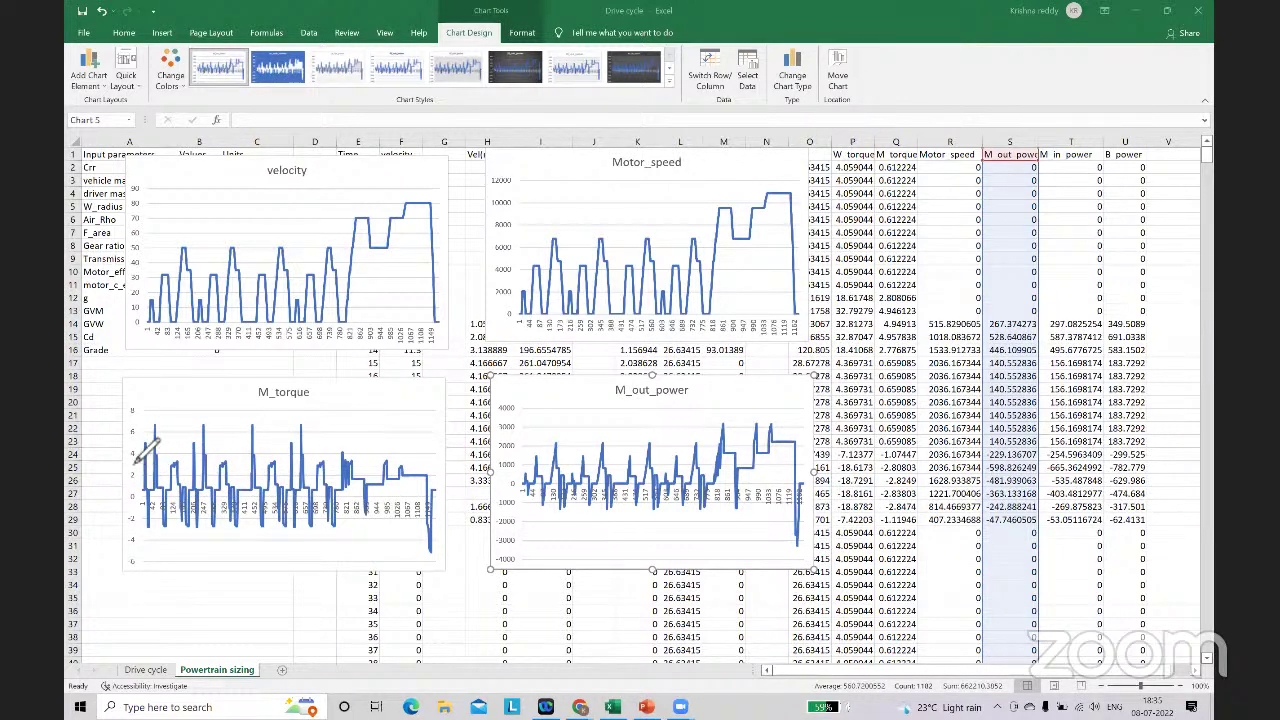
Step: Mark the peak torque level with a line across the M_torque chart and circle the lower continuous torque band beneath it
{"action": "left_click_drag", "start_coordinate": [120, 441], "coordinate": [317, 447]}
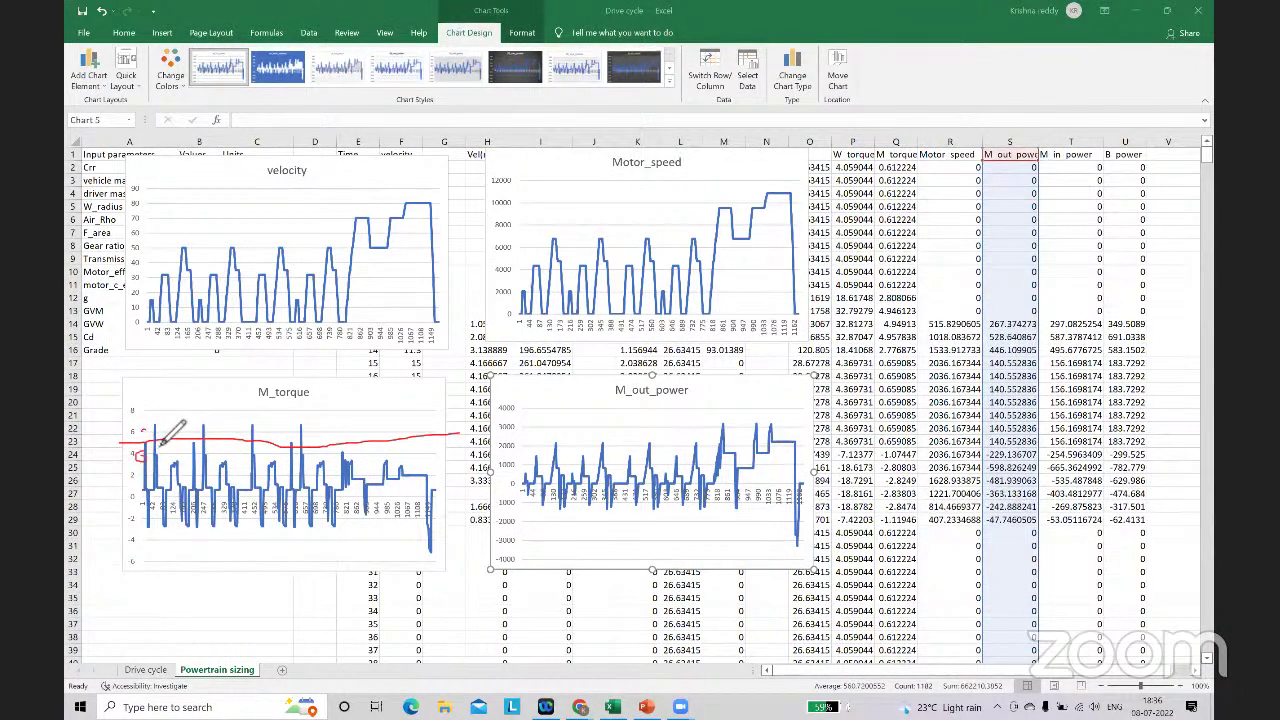
{"action": "left_click_drag", "start_coordinate": [160, 442], "coordinate": [152, 440]}
{"action": "left_click_drag", "start_coordinate": [328, 453], "coordinate": [411, 471]}
{"action": "mouse_move", "coordinate": [185, 480]}
{"action": "left_mouse_down"}
{"action": "mouse_move", "coordinate": [132, 505]}
{"action": "mouse_move", "coordinate": [312, 506]}
{"action": "mouse_move", "coordinate": [336, 472]}
{"action": "mouse_move", "coordinate": [228, 488]}
{"action": "left_mouse_up"}
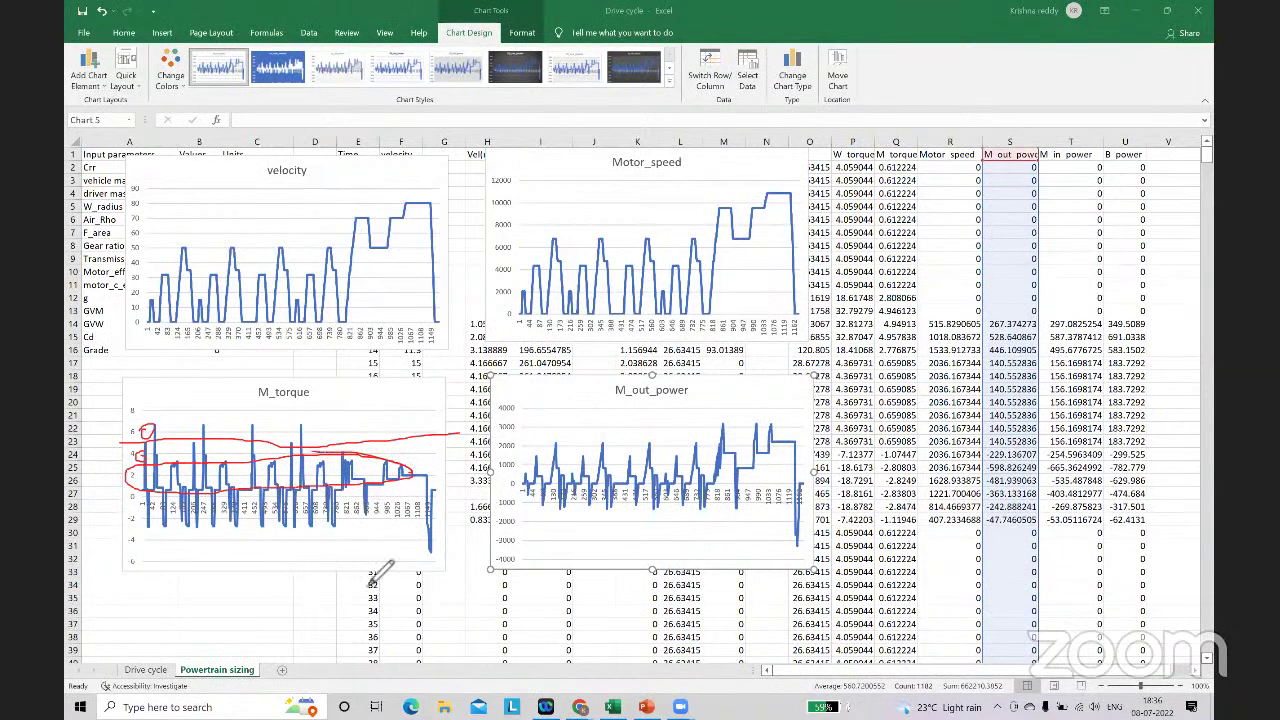
{"action": "left_click_drag", "start_coordinate": [430, 490], "coordinate": [140, 500]}
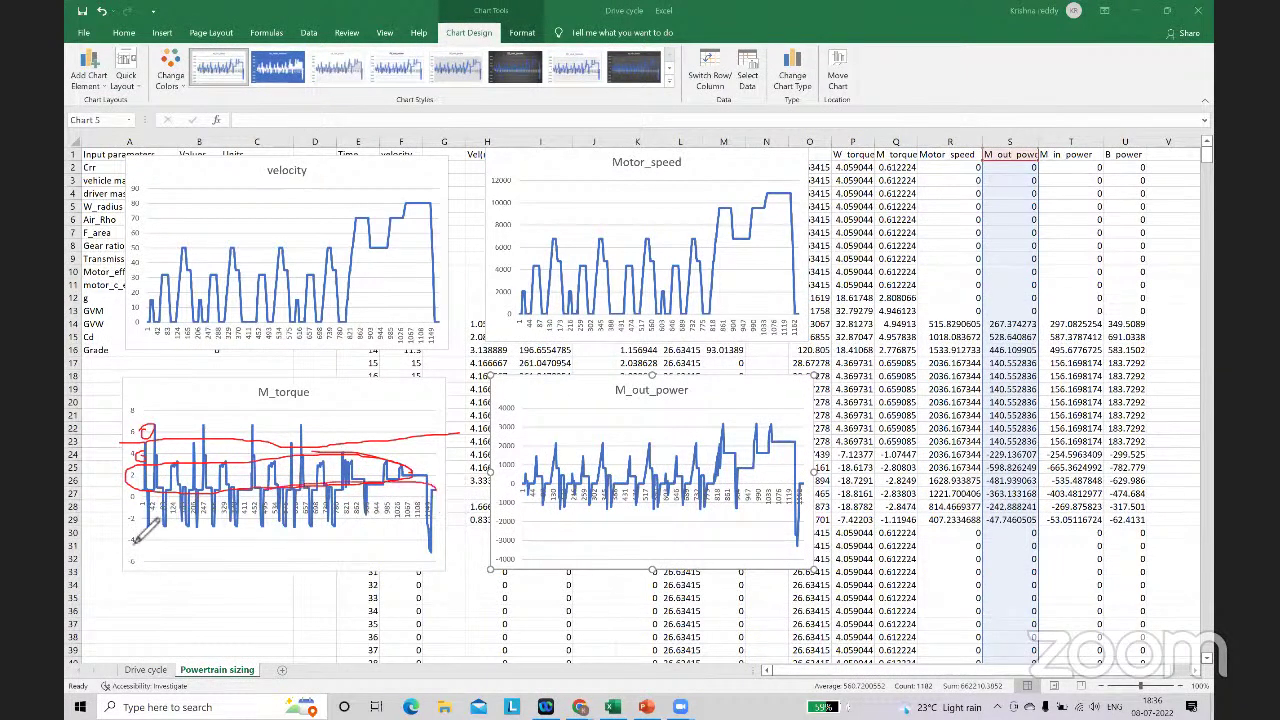
{"action": "left_click_drag", "start_coordinate": [396, 506], "coordinate": [278, 515]}
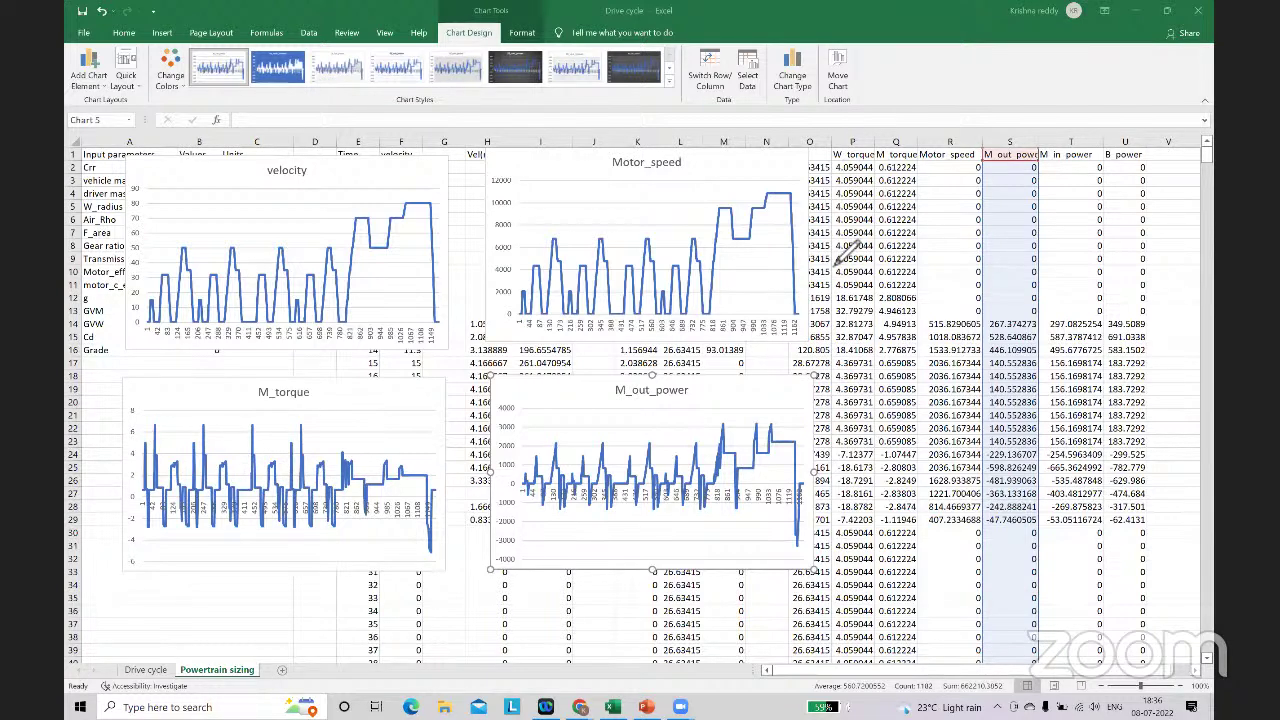
Step: Sketch two sets of axes over columns P to U, the upper with a rising curve and the lower with a flat-then-falling curve
{"action": "left_click_drag", "start_coordinate": [830, 192], "coordinate": [850, 334]}
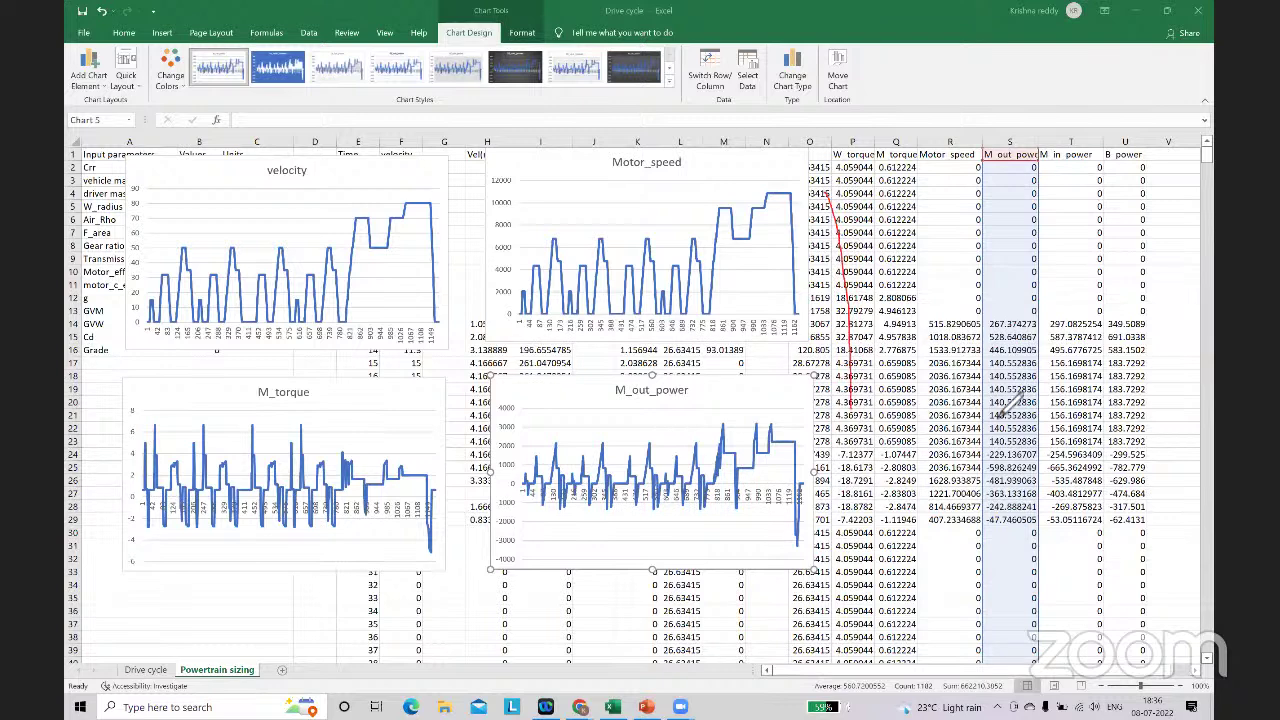
{"action": "mouse_move", "coordinate": [1138, 400]}
{"action": "left_mouse_down"}
{"action": "mouse_move", "coordinate": [850, 400]}
{"action": "mouse_move", "coordinate": [951, 257]}
{"action": "mouse_move", "coordinate": [1090, 162]}
{"action": "left_mouse_up"}
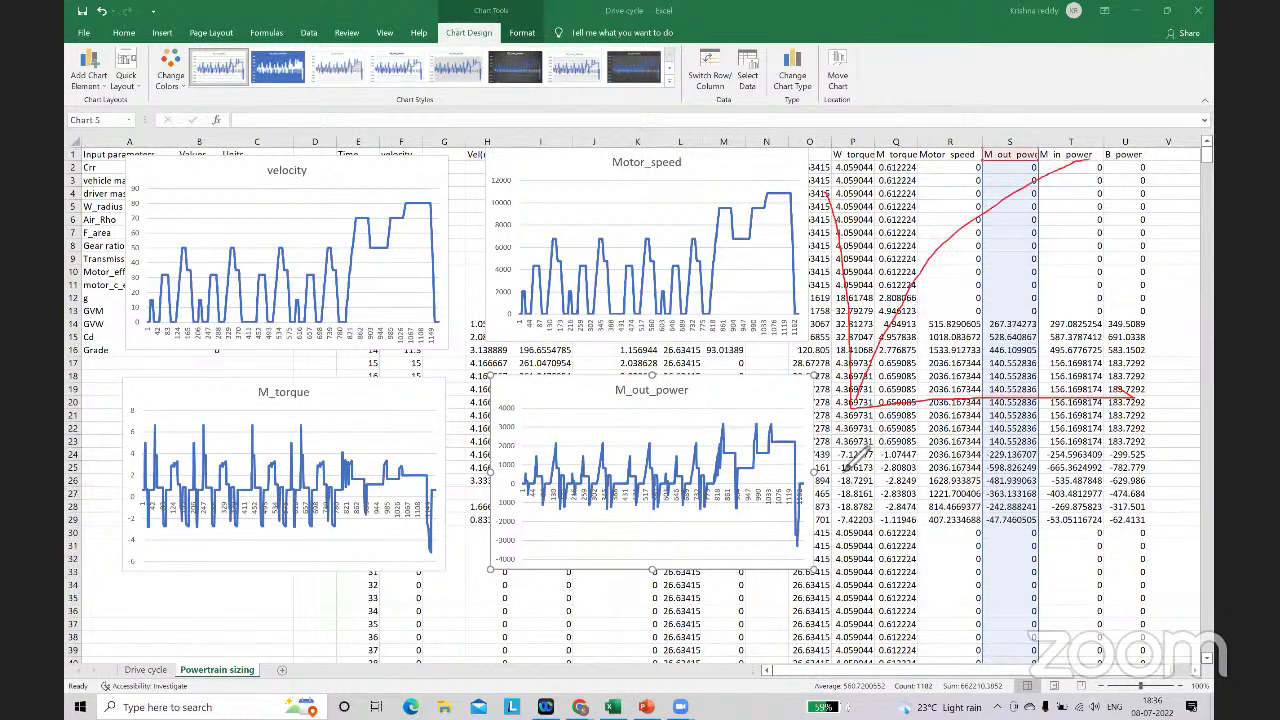
{"action": "left_click_drag", "start_coordinate": [842, 636], "coordinate": [1104, 633]}
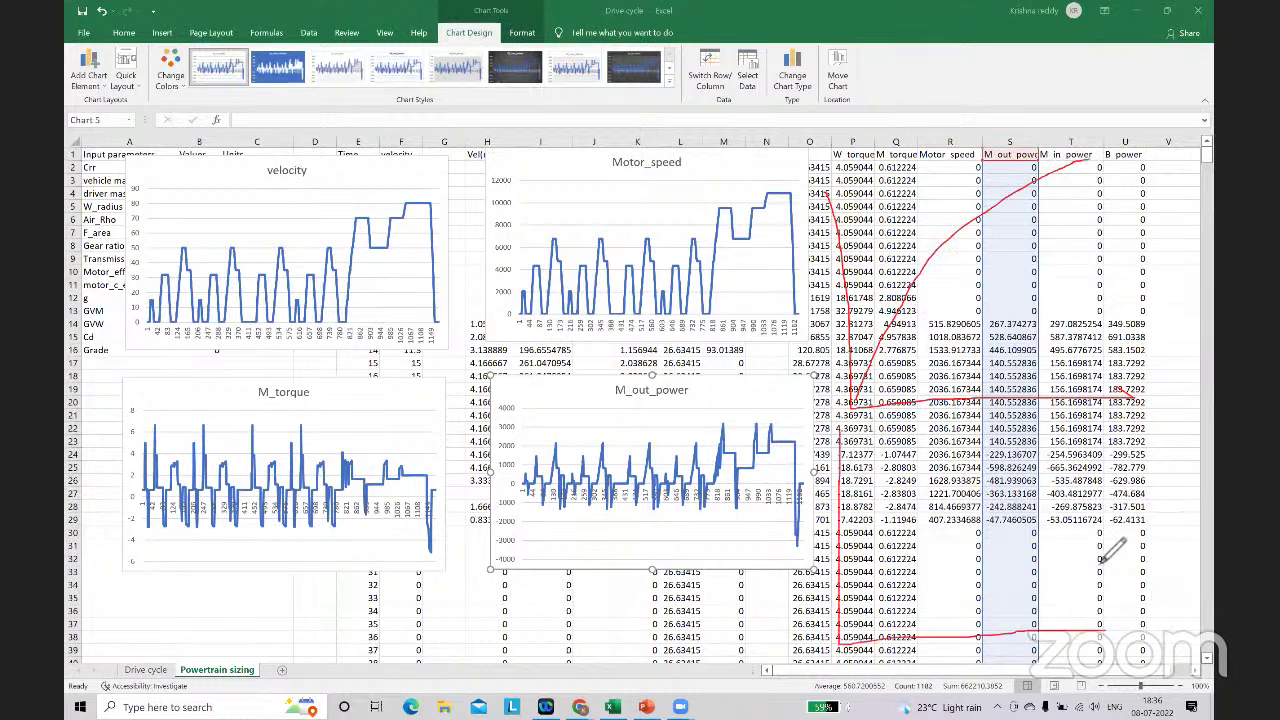
{"action": "left_click_drag", "start_coordinate": [875, 470], "coordinate": [945, 466]}
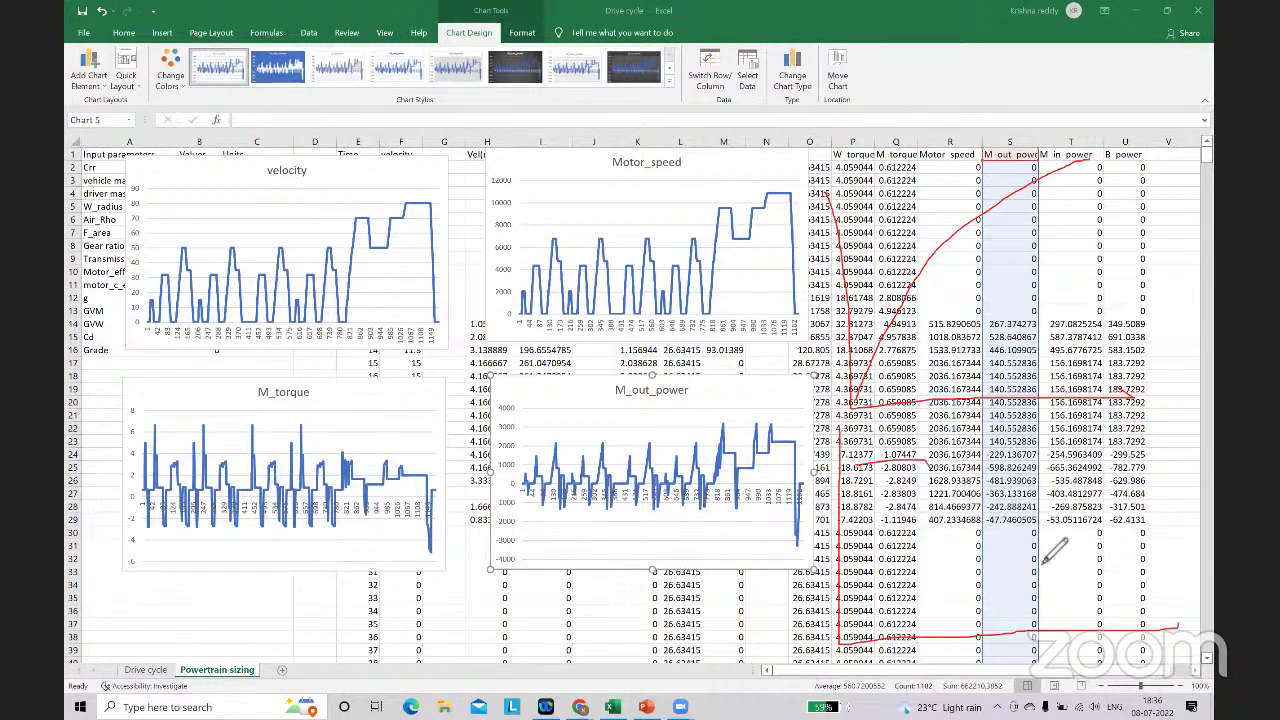
{"action": "left_click_drag", "start_coordinate": [1213, 598], "coordinate": [945, 470]}
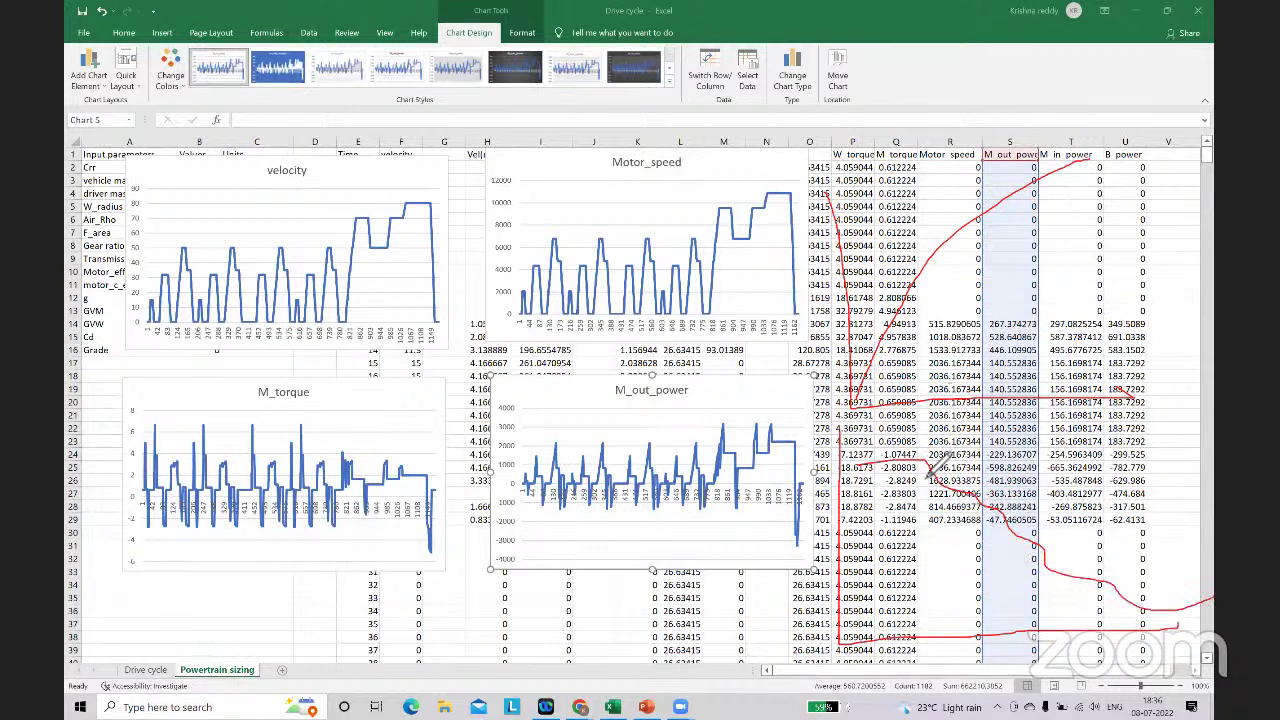
{"action": "mouse_move", "coordinate": [933, 462]}
{"action": "left_mouse_down"}
{"action": "mouse_move", "coordinate": [911, 466]}
{"action": "mouse_move", "coordinate": [930, 455]}
{"action": "left_mouse_up"}
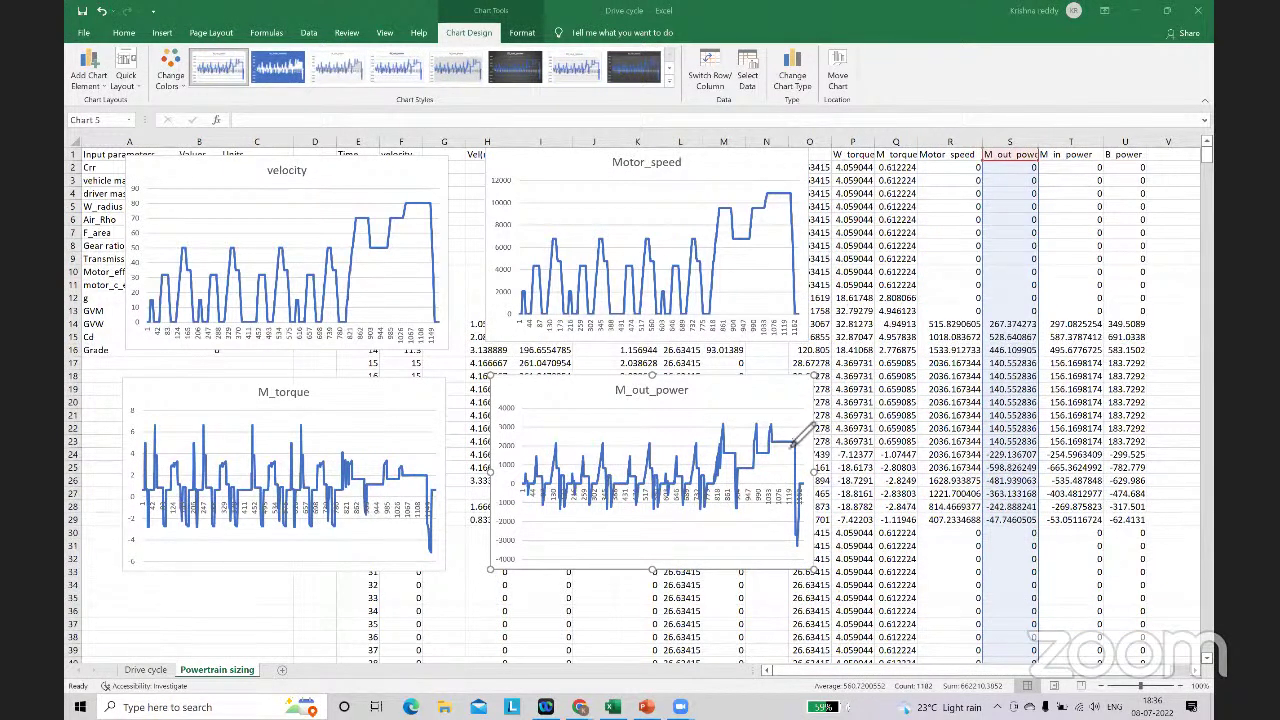
Step: Circle the M_out_power chart, handwrite the power units watts/kW beside it, and mark its lower and higher power peaks
{"action": "mouse_move", "coordinate": [791, 447]}
{"action": "left_mouse_down"}
{"action": "mouse_move", "coordinate": [668, 424]}
{"action": "mouse_move", "coordinate": [542, 552]}
{"action": "mouse_move", "coordinate": [822, 540]}
{"action": "mouse_move", "coordinate": [753, 426]}
{"action": "mouse_move", "coordinate": [800, 440]}
{"action": "left_mouse_up"}
{"action": "mouse_move", "coordinate": [885, 376]}
{"action": "left_mouse_down"}
{"action": "mouse_move", "coordinate": [926, 398]}
{"action": "mouse_move", "coordinate": [994, 394]}
{"action": "mouse_move", "coordinate": [1070, 360]}
{"action": "mouse_move", "coordinate": [1110, 380]}
{"action": "mouse_move", "coordinate": [1150, 365]}
{"action": "left_mouse_up"}
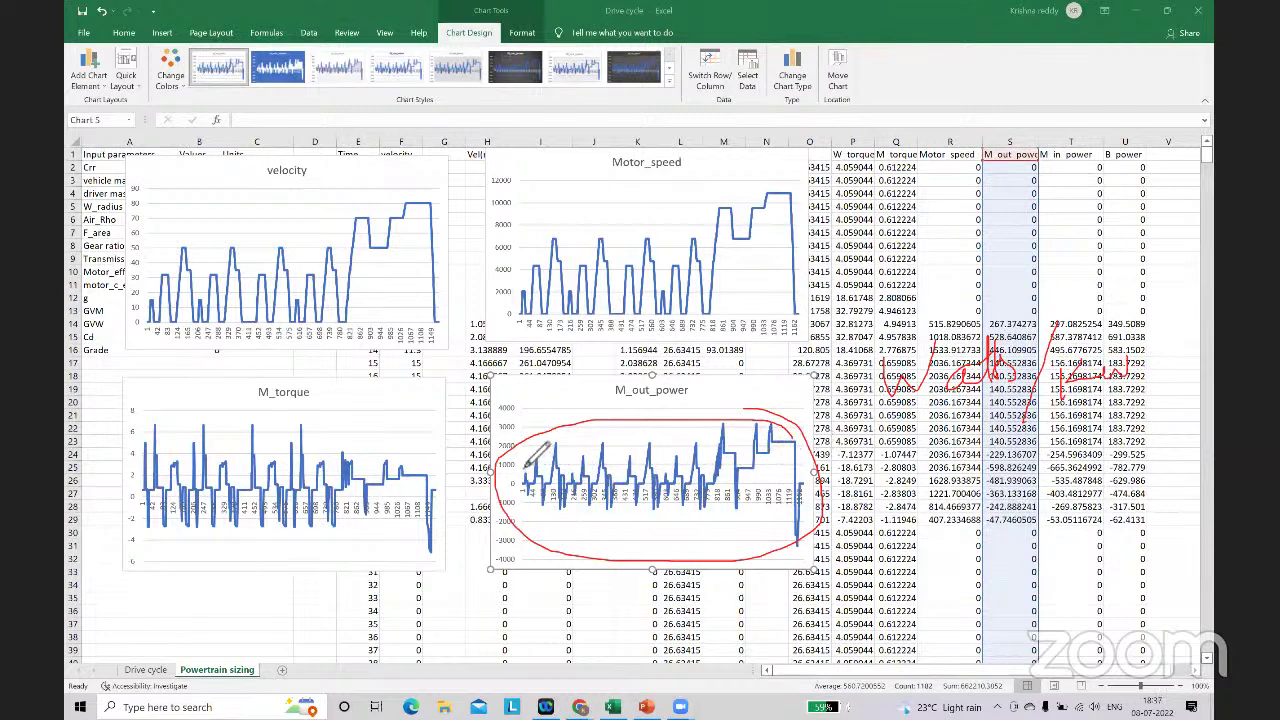
{"action": "mouse_move", "coordinate": [555, 443]}
{"action": "left_mouse_down"}
{"action": "mouse_move", "coordinate": [595, 443]}
{"action": "mouse_move", "coordinate": [518, 452]}
{"action": "mouse_move", "coordinate": [562, 456]}
{"action": "left_mouse_up"}
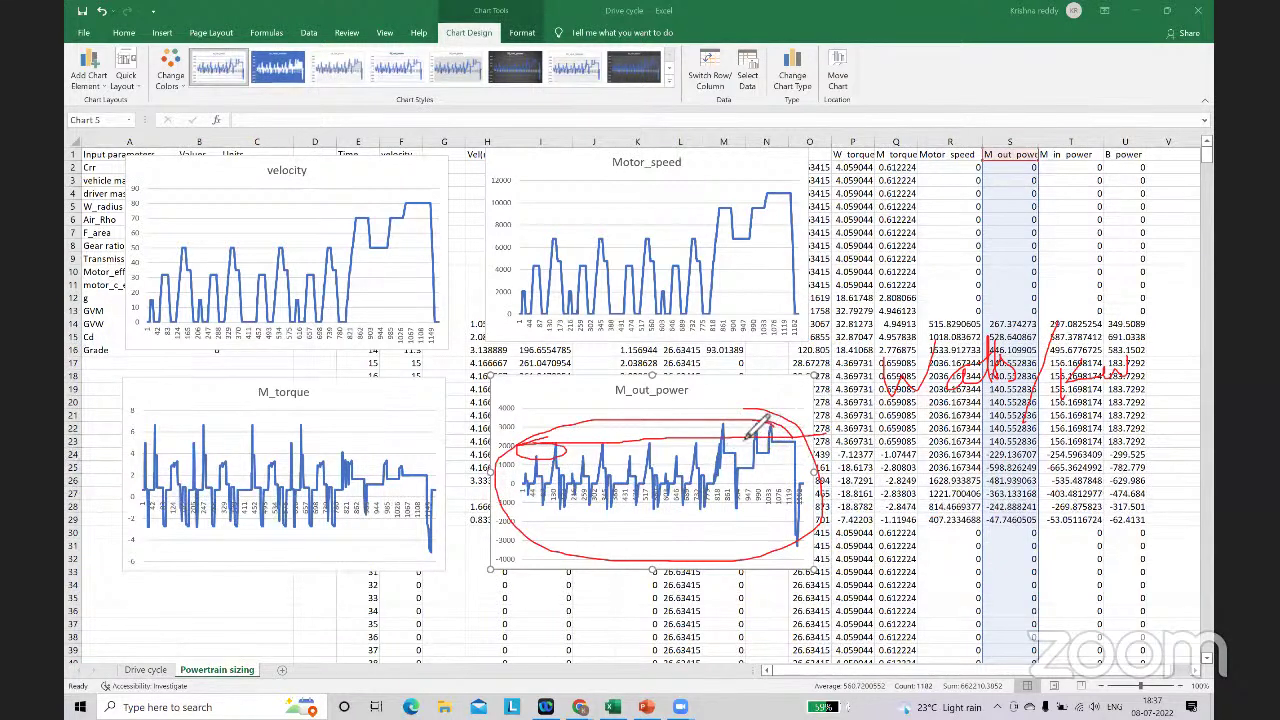
{"action": "left_click_drag", "start_coordinate": [705, 440], "coordinate": [780, 420]}
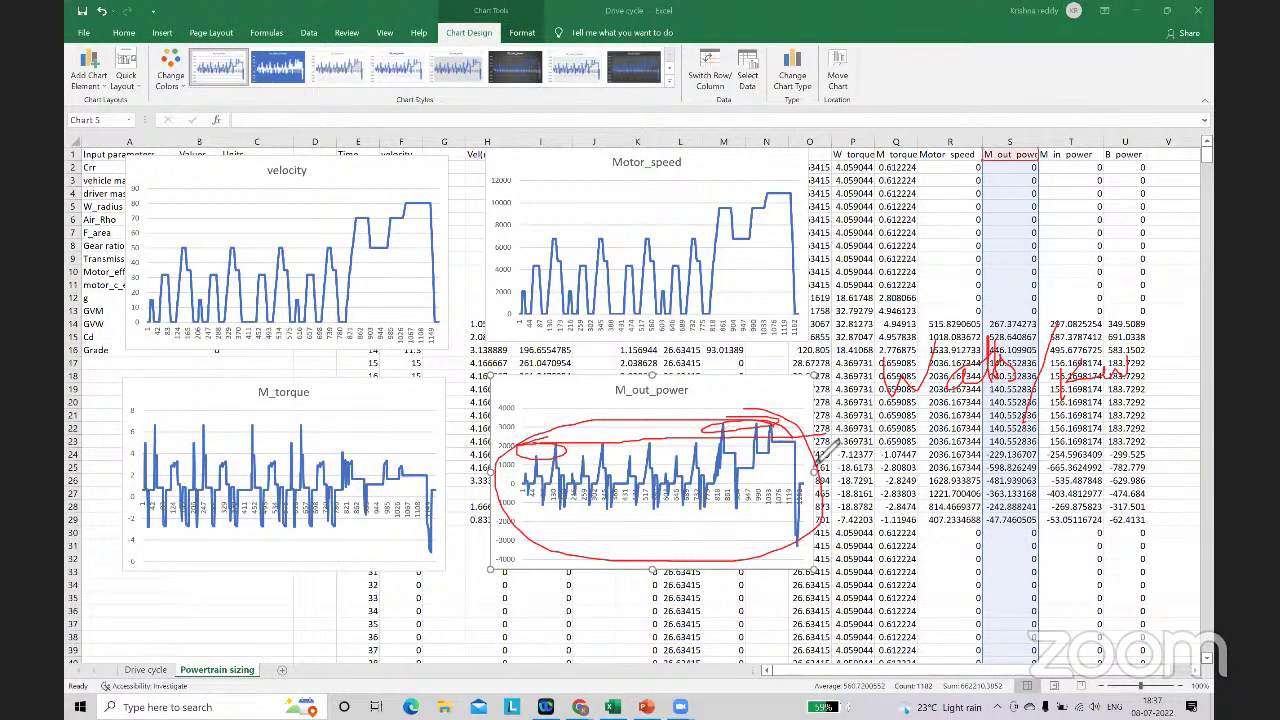
{"action": "left_click_drag", "start_coordinate": [778, 447], "coordinate": [518, 446]}
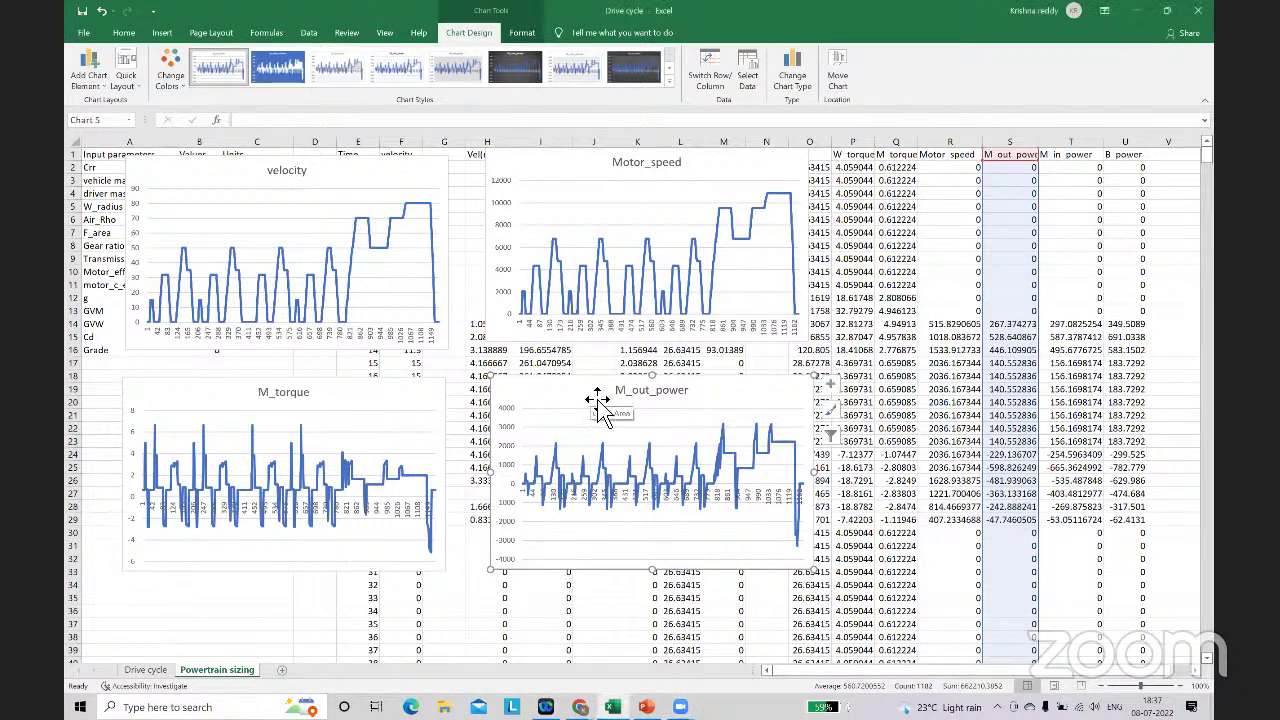
Step: Delete the M_out_power, Motor_speed, velocity and M_torque charts from the Powertrain sizing sheet
{"action": "key", "text": "Delete"}
{"action": "left_click", "coordinate": [588, 190]}
{"action": "key", "text": "Delete"}
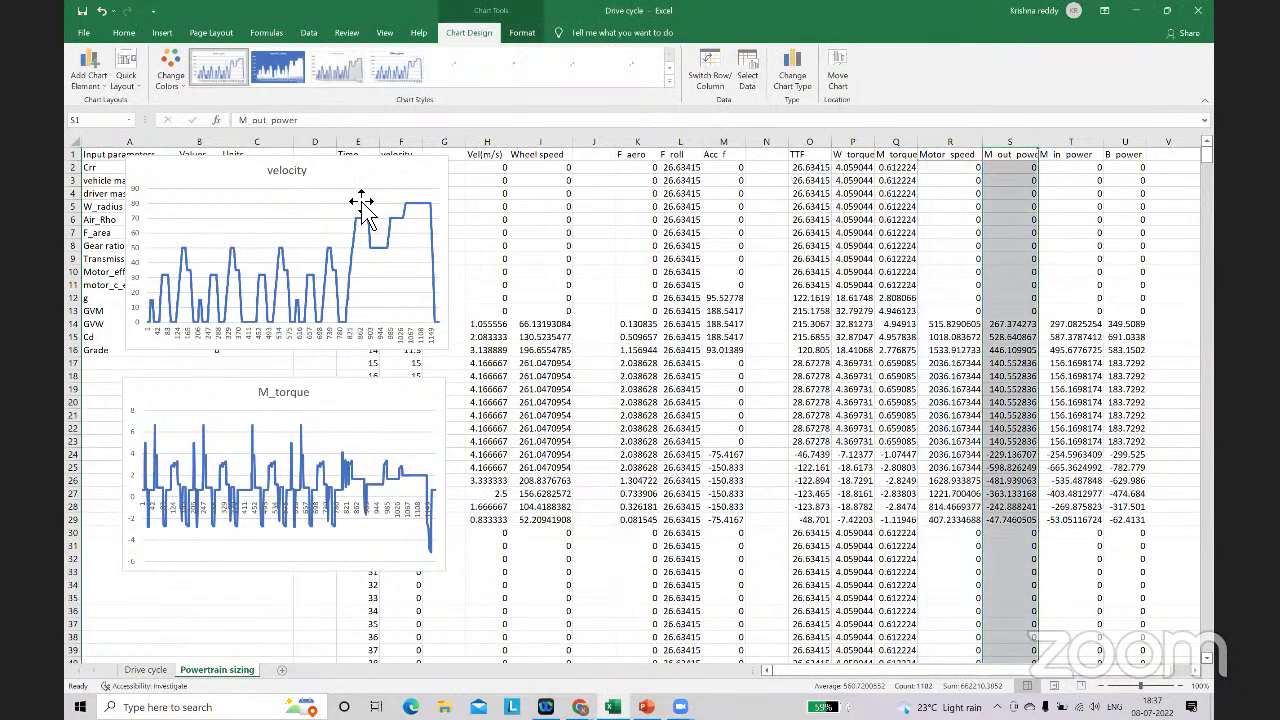
{"action": "left_click", "coordinate": [337, 405], "text": "ctrl"}
{"action": "key", "text": "Delete"}
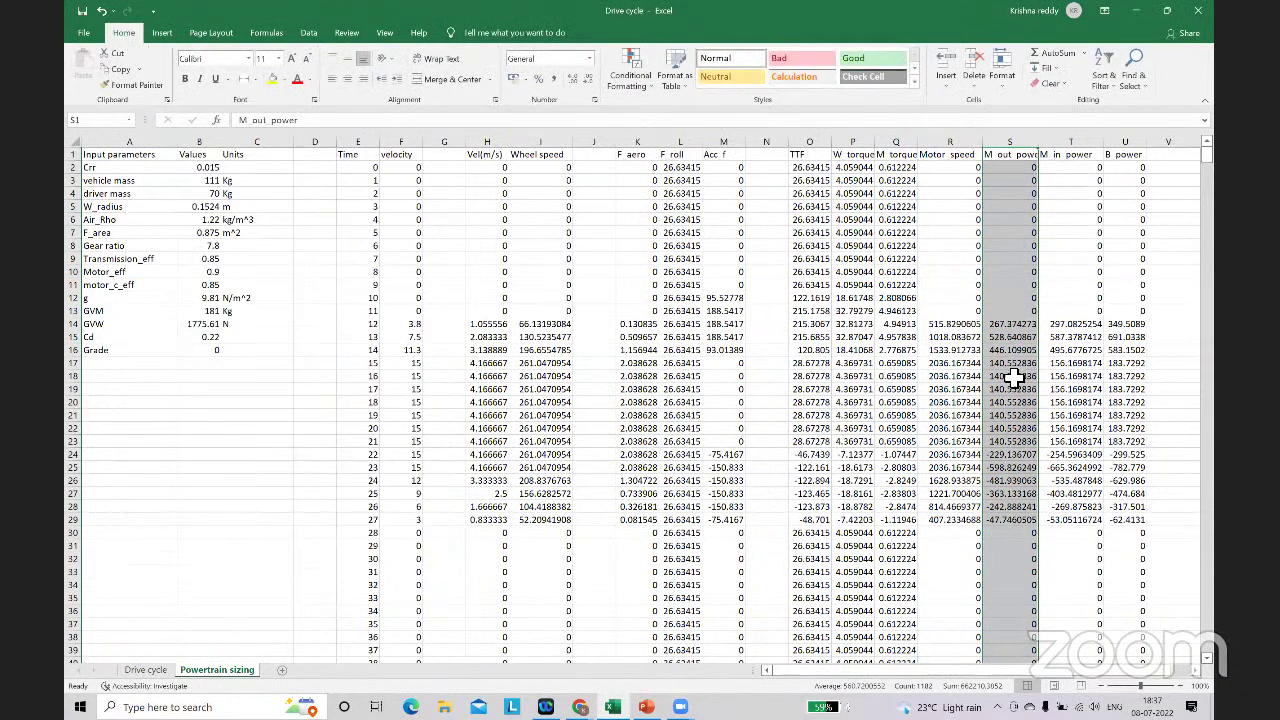